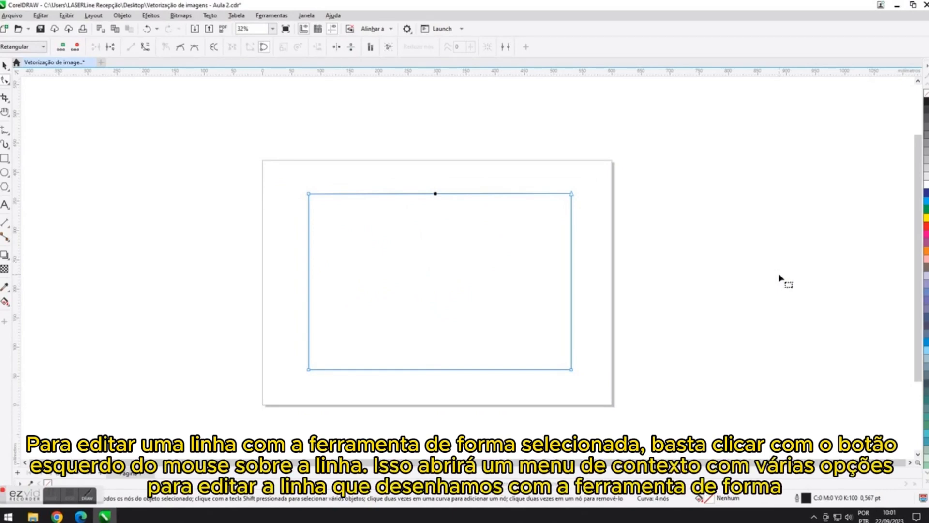
Convert the rectangle's top edge to a curve and bend it into an S-shaped wave, rising at the left and dipping at the right.
{"action": "right_click", "coordinate": [442, 194]}
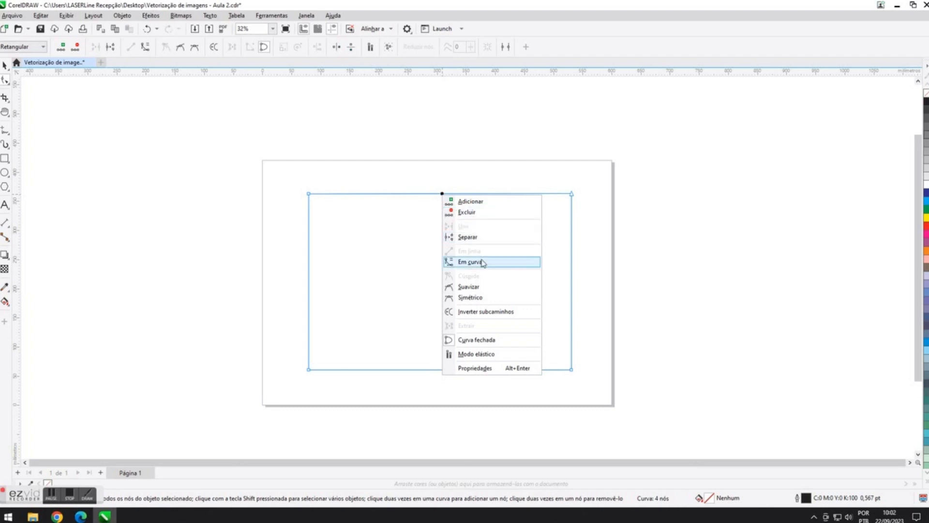
{"action": "left_click", "coordinate": [500, 265]}
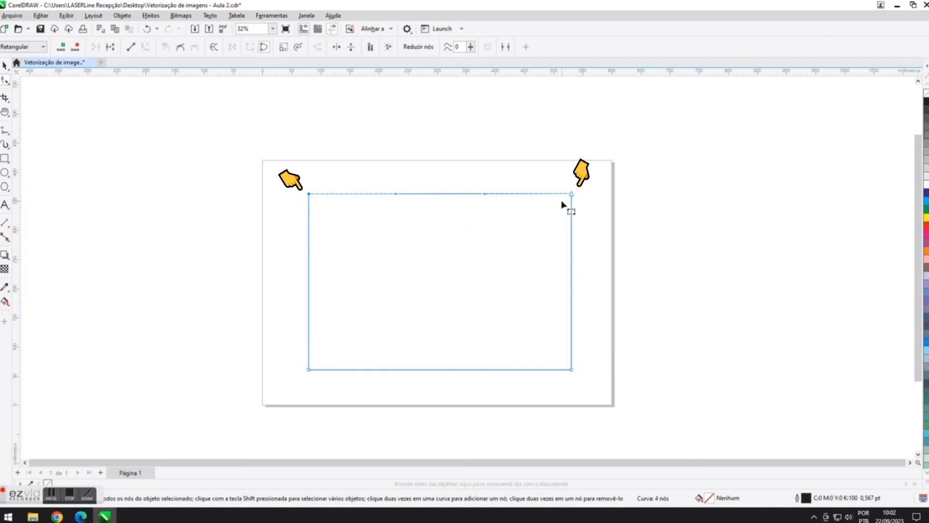
{"action": "left_click_drag", "start_coordinate": [396, 195], "coordinate": [382, 134]}
{"action": "left_click_drag", "start_coordinate": [481, 196], "coordinate": [523, 269]}
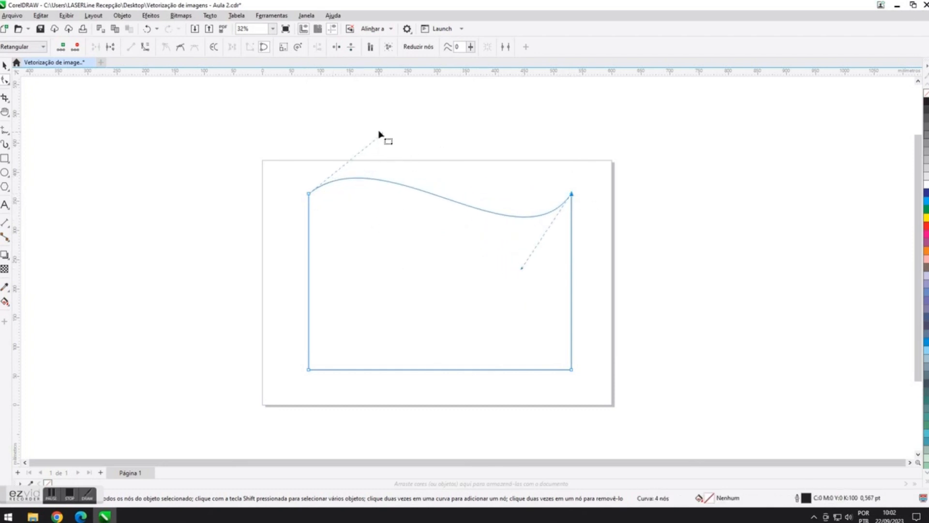
Make the top edge's wave steeper at both ends by pulling its left control handle further up and its right one further down.
{"action": "left_click", "coordinate": [332, 160]}
{"action": "left_click", "coordinate": [308, 193]}
{"action": "left_click_drag", "start_coordinate": [380, 136], "coordinate": [324, 97]}
{"action": "left_click_drag", "start_coordinate": [521, 269], "coordinate": [544, 308]}
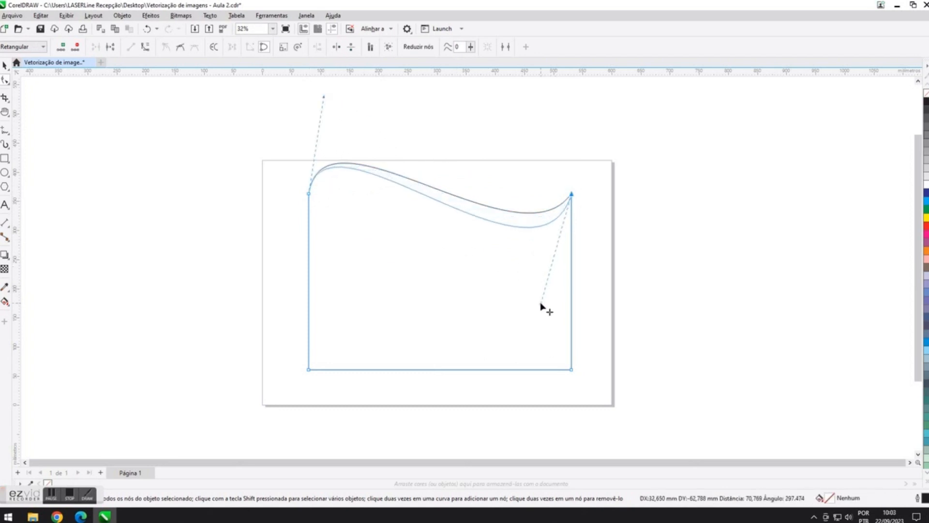
Add a node at the middle of the wavy top edge and swing its control handle upward to form a double wave.
{"action": "double_click", "coordinate": [441, 203]}
{"action": "left_click_drag", "start_coordinate": [496, 231], "coordinate": [503, 135]}
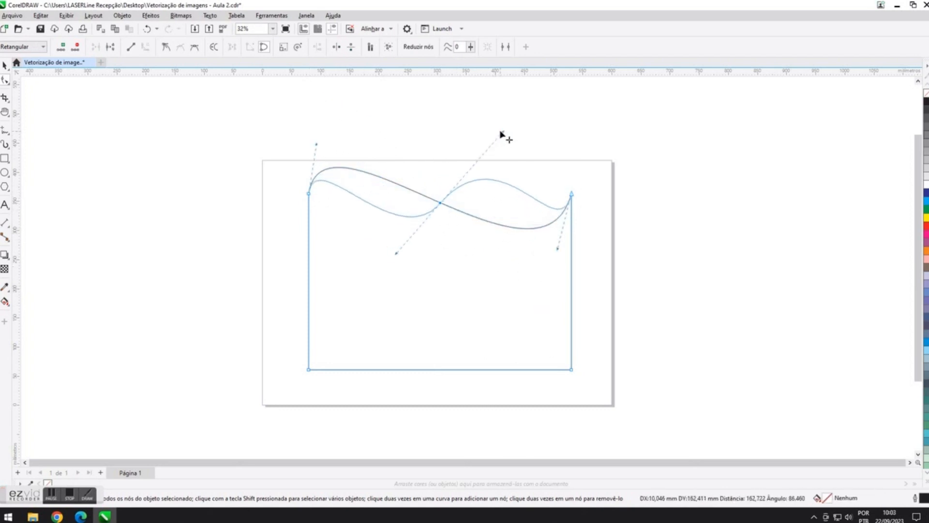
{"action": "left_click", "coordinate": [616, 259]}
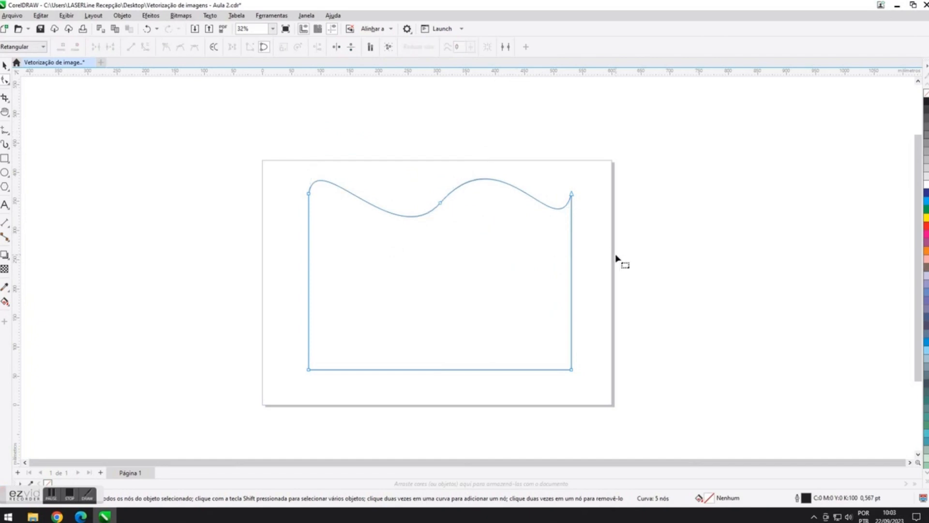
Import the dinosaur image from the "Imagem para vetorizar Aula 2" folder and place it mid-page at about 192 by 356 mm.
{"action": "scroll", "coordinate": [617, 259], "scroll_direction": "down", "scroll_amount": 2}
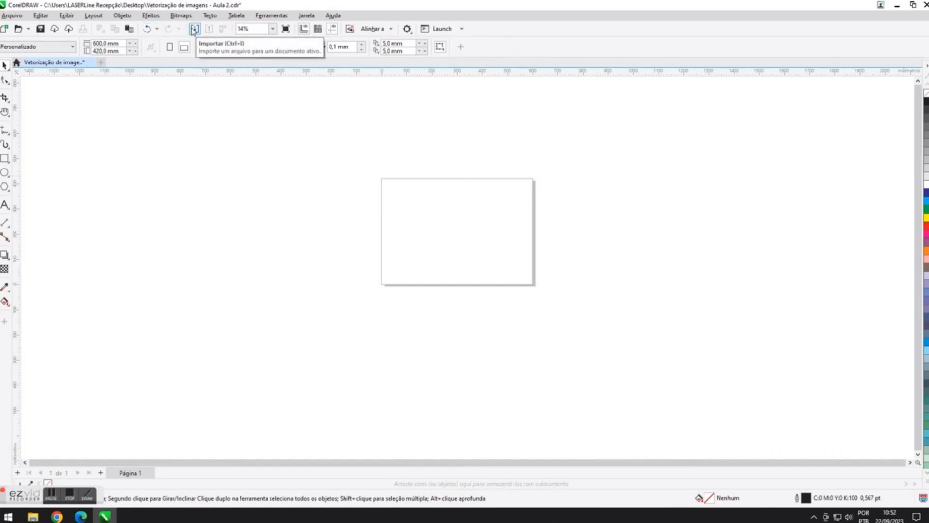
{"action": "left_click", "coordinate": [193, 29]}
{"action": "left_click", "coordinate": [381, 132]}
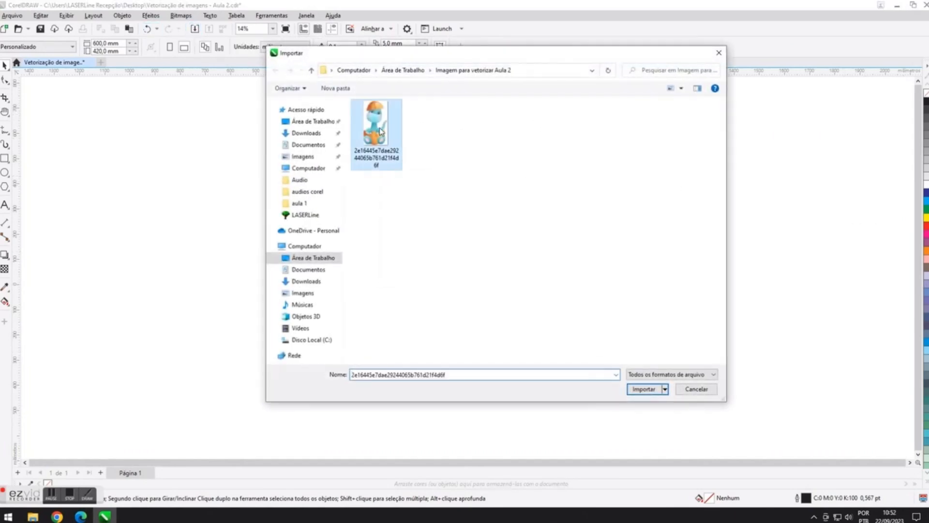
{"action": "left_click", "coordinate": [645, 389]}
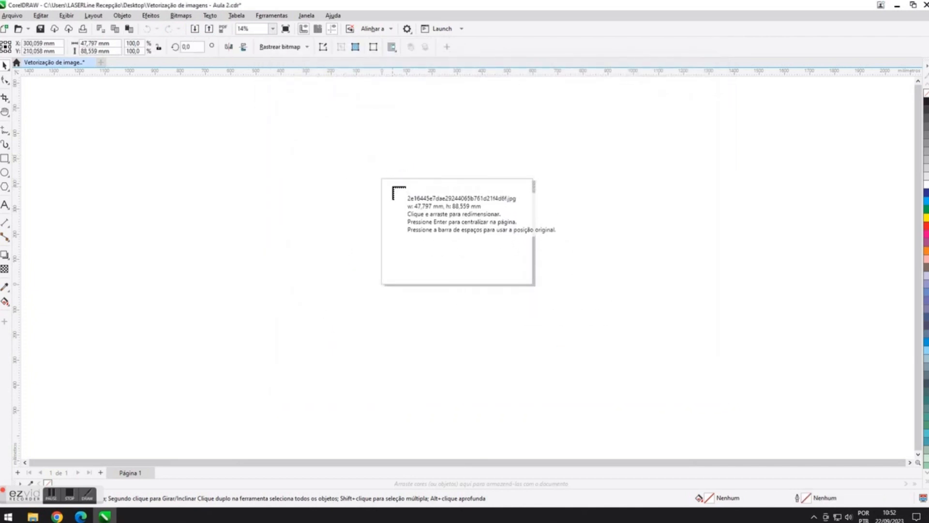
{"action": "left_click_drag", "start_coordinate": [393, 187], "coordinate": [529, 276]}
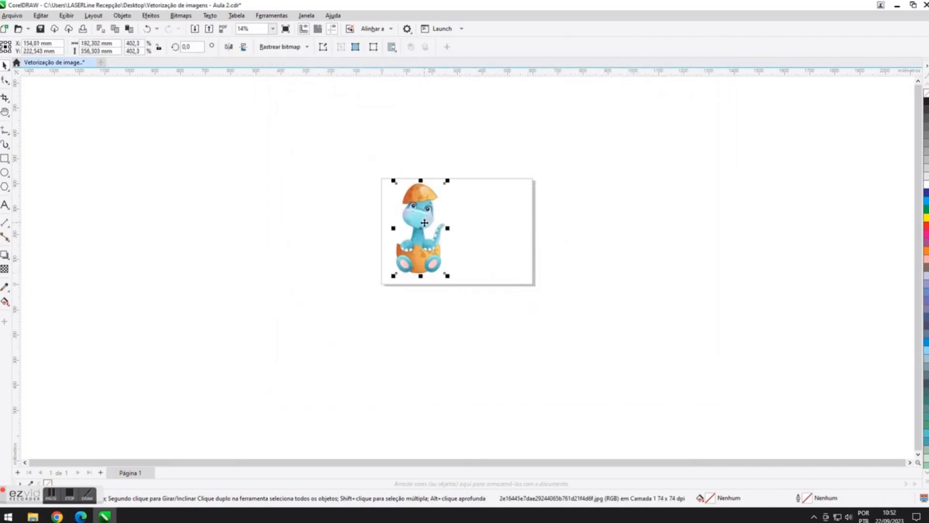
{"action": "left_click_drag", "start_coordinate": [424, 223], "coordinate": [468, 217]}
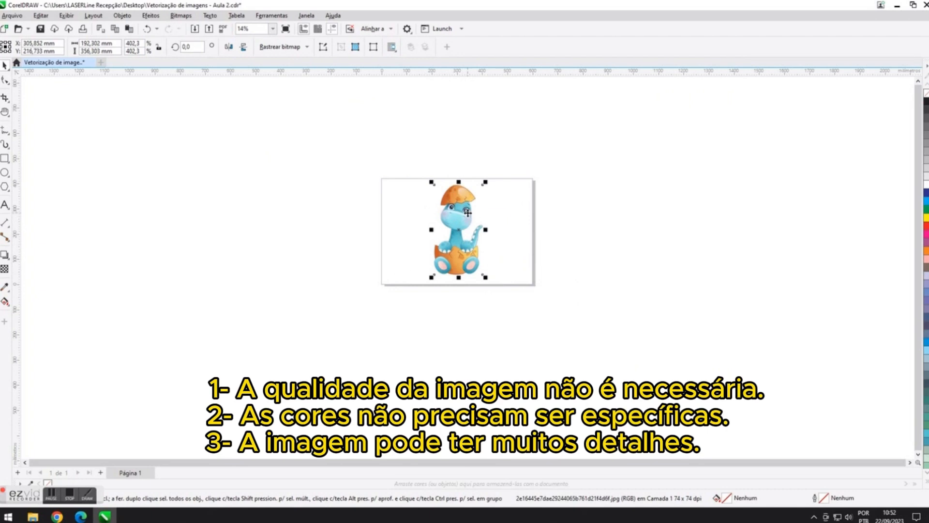
Lock the imported dinosaur image in place on the page.
{"action": "scroll", "coordinate": [467, 213], "scroll_direction": "up", "scroll_amount": 3}
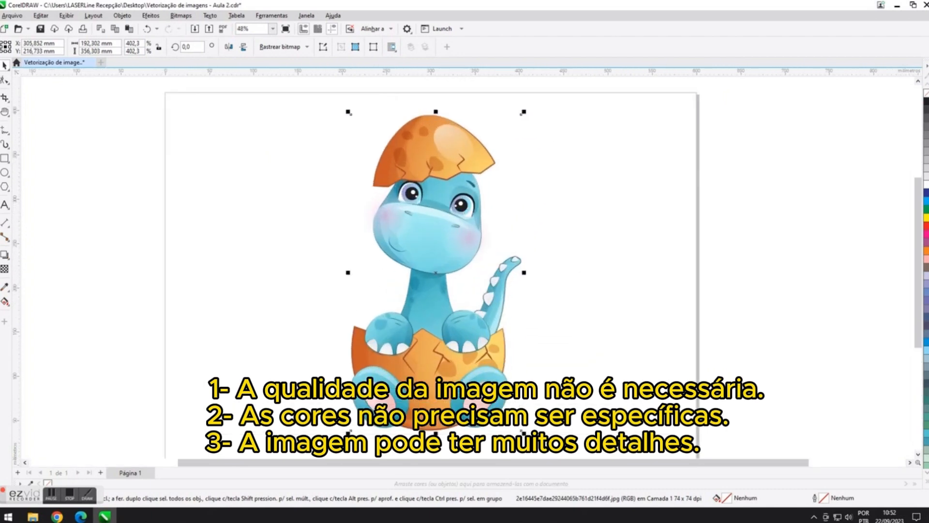
{"action": "left_click", "coordinate": [5, 111]}
{"action": "left_click_drag", "start_coordinate": [424, 220], "coordinate": [459, 210]}
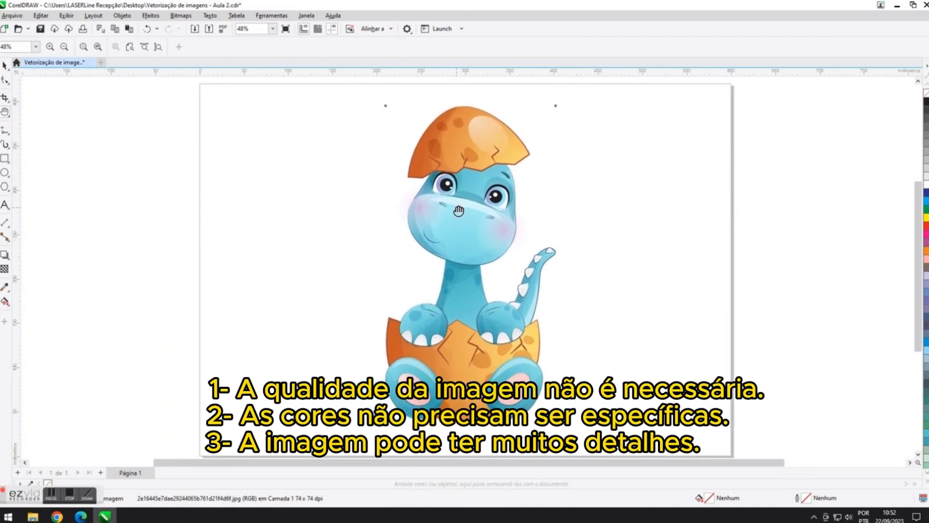
{"action": "left_click", "coordinate": [5, 65]}
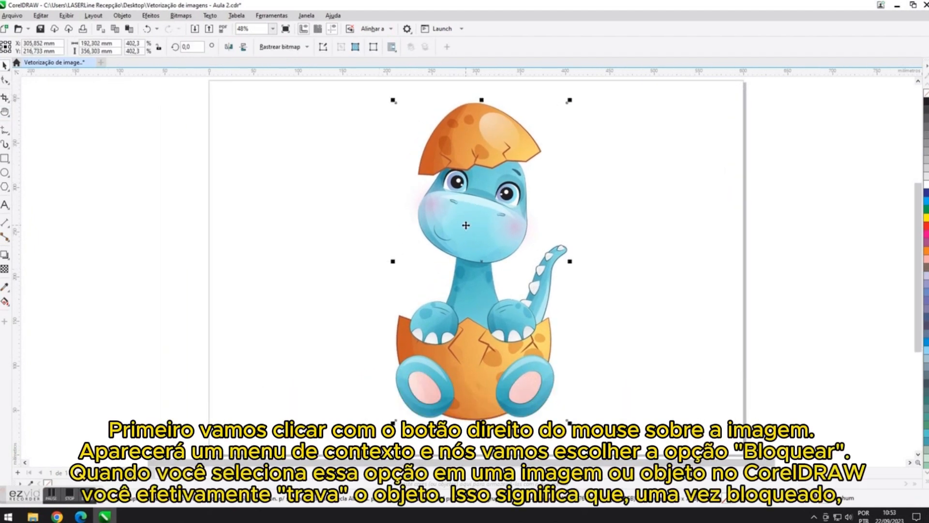
{"action": "right_click", "coordinate": [466, 222]}
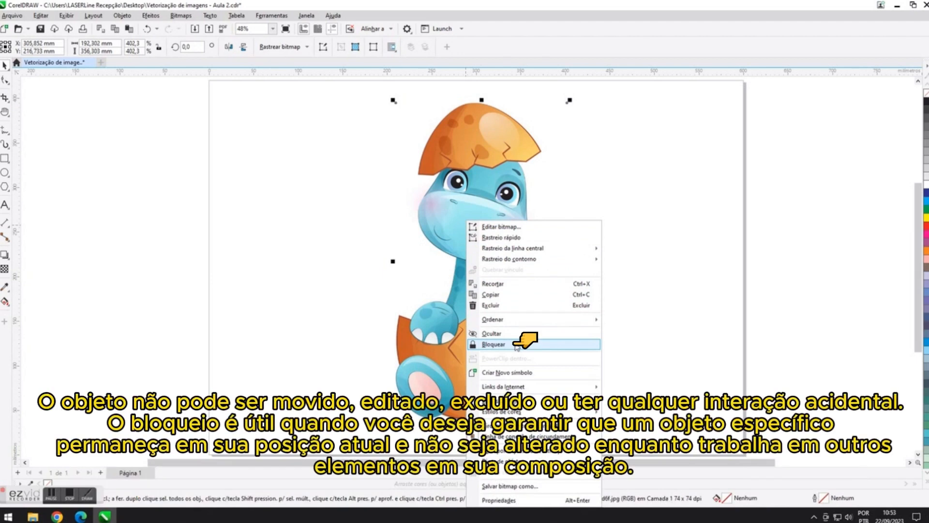
{"action": "left_click", "coordinate": [517, 347]}
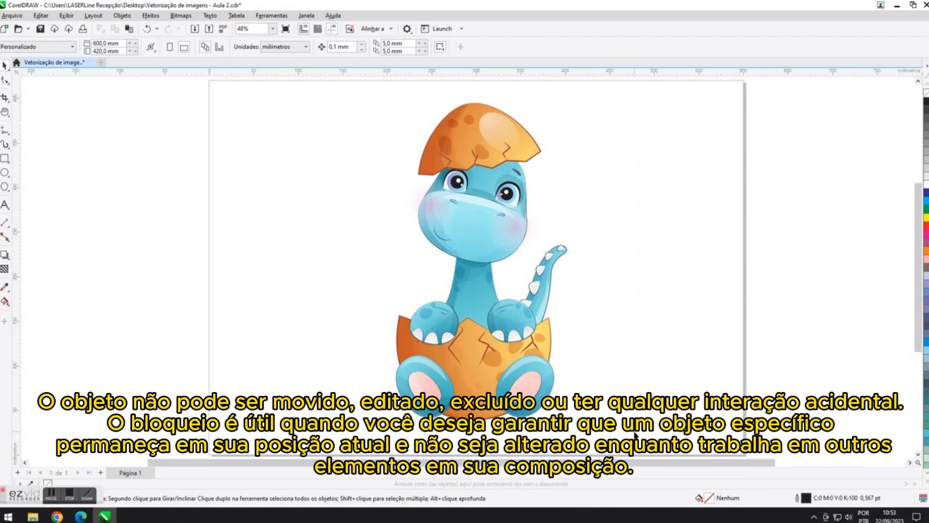
Try tracing the first four straight segments of the eggshell hat's jagged lower edge with the Freehand tool and show the line's nodes.
{"action": "key", "text": "F5"}
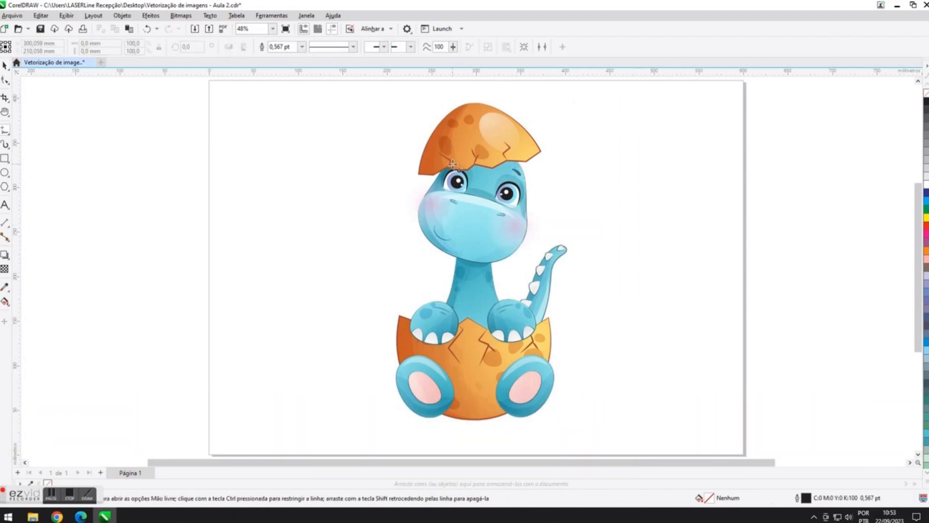
{"action": "scroll", "coordinate": [454, 166], "scroll_direction": "up", "scroll_amount": 5}
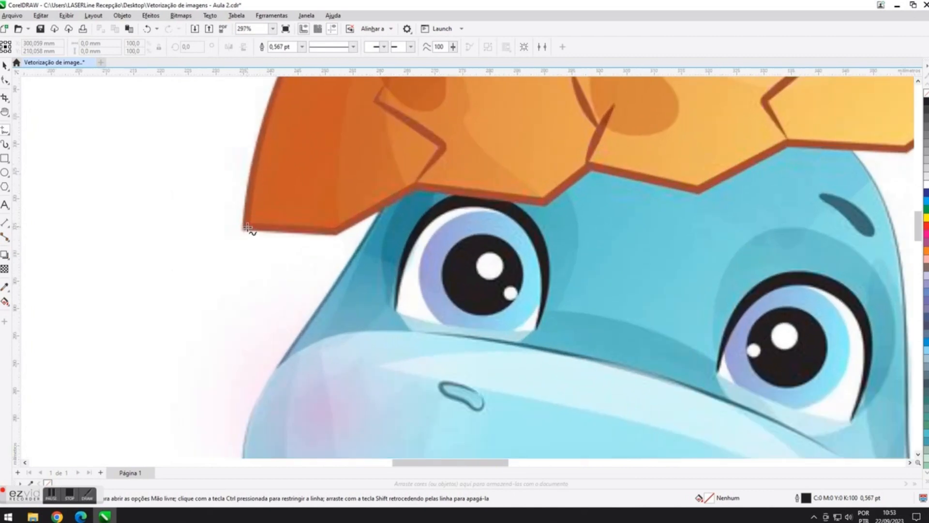
{"action": "left_click", "coordinate": [247, 227]}
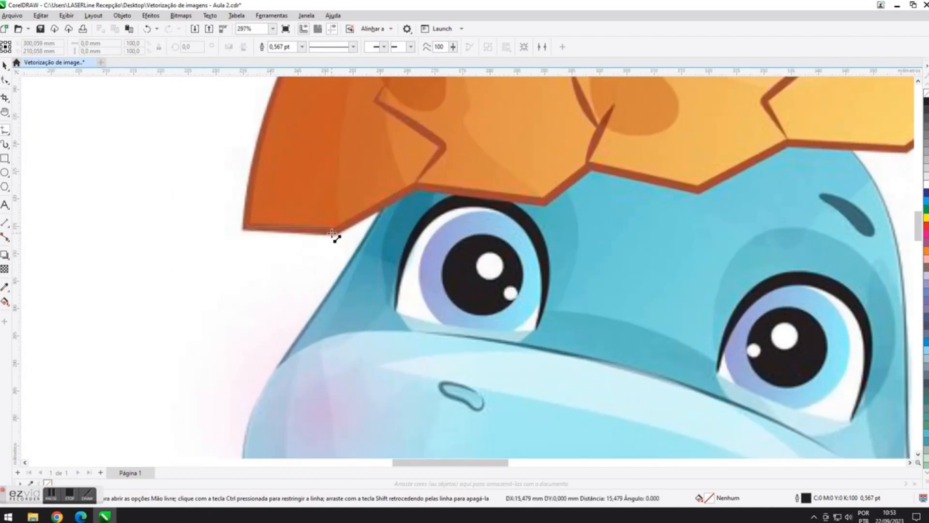
{"action": "left_click", "coordinate": [335, 231]}
{"action": "left_click", "coordinate": [335, 230]}
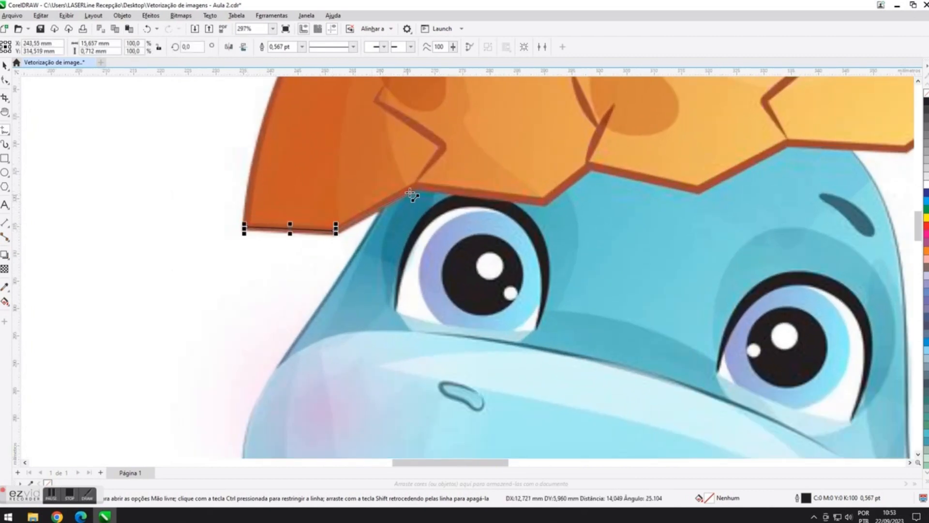
{"action": "left_click", "coordinate": [419, 181]}
{"action": "left_click", "coordinate": [420, 182]}
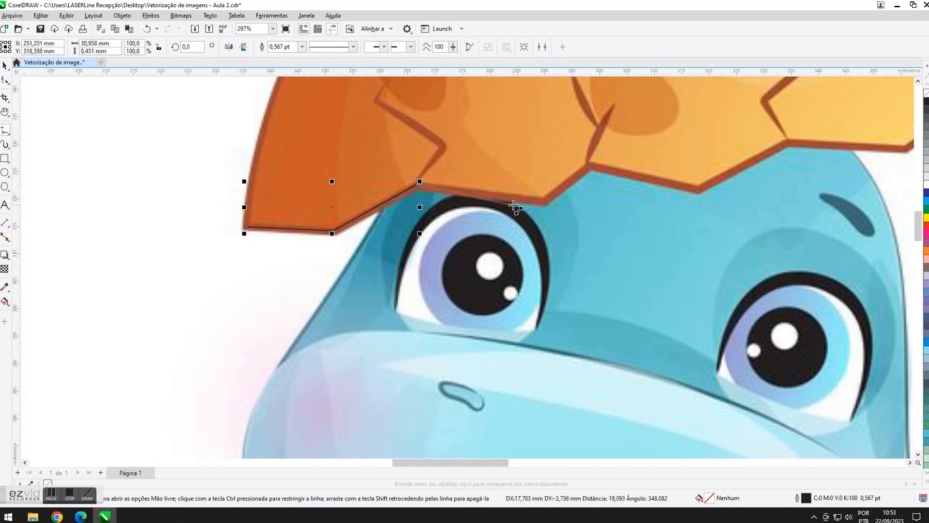
{"action": "left_click", "coordinate": [542, 200]}
{"action": "left_click", "coordinate": [588, 168]}
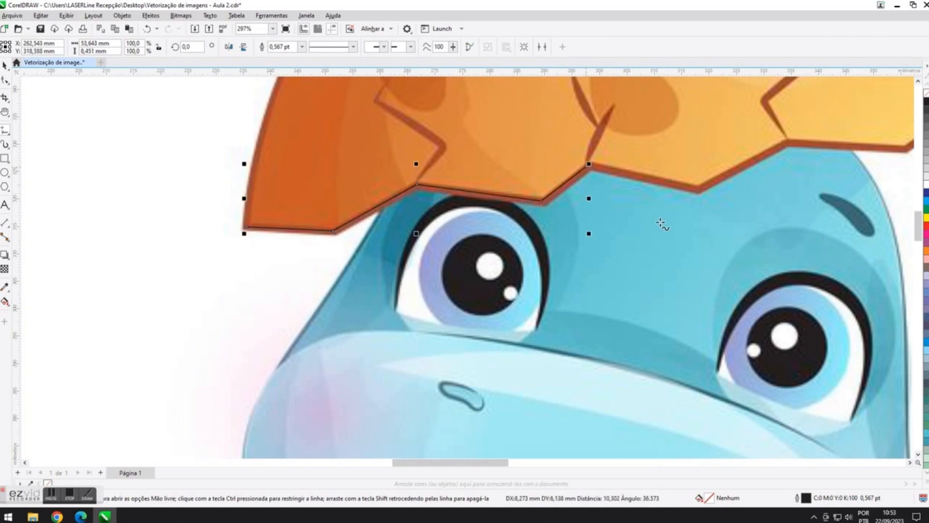
{"action": "left_click", "coordinate": [5, 80]}
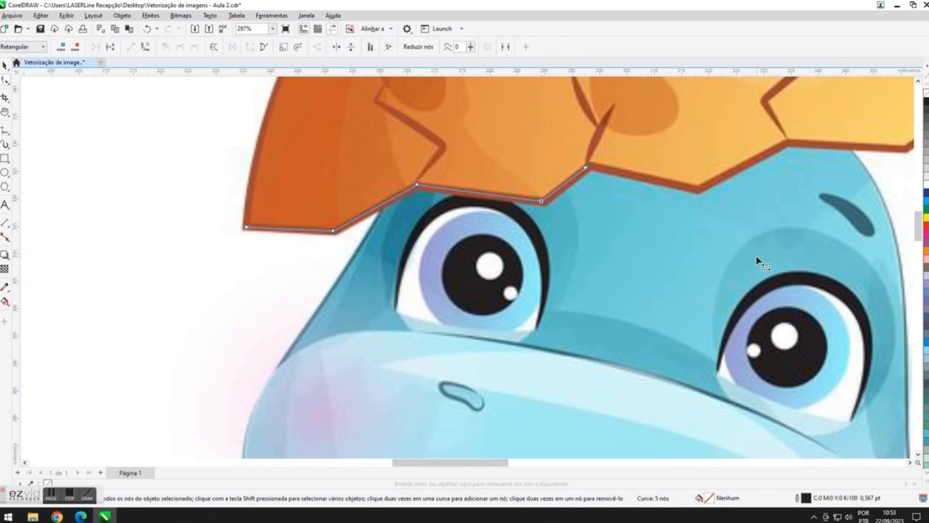
Trace the whole jagged lower edge of the eggshell hat with connected straight Freehand segments, from its left corner to its right corner.
{"action": "scroll", "coordinate": [755, 255], "scroll_direction": "down", "scroll_amount": 5}
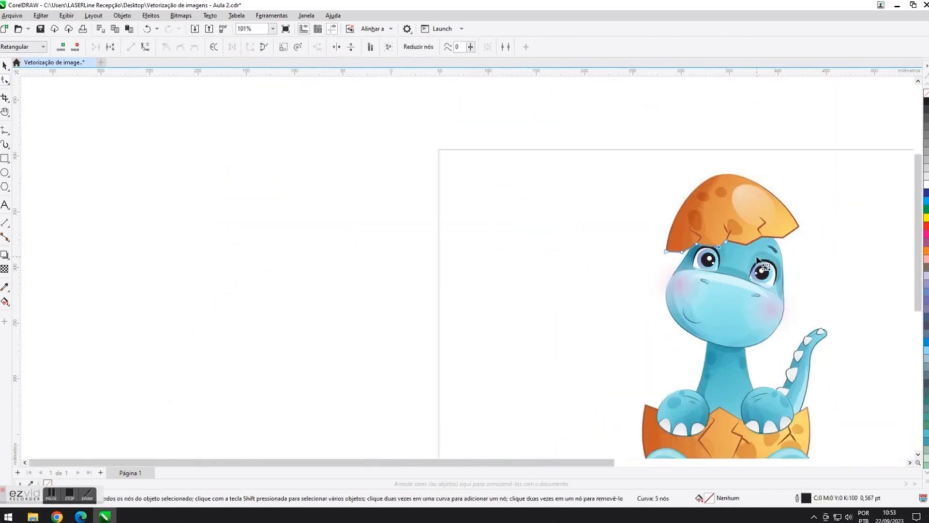
{"action": "left_click", "coordinate": [7, 109]}
{"action": "mouse_move", "coordinate": [708, 227]}
{"action": "left_mouse_down"}
{"action": "mouse_move", "coordinate": [516, 193]}
{"action": "mouse_move", "coordinate": [456, 153]}
{"action": "left_mouse_up"}
{"action": "key", "text": "F5"}
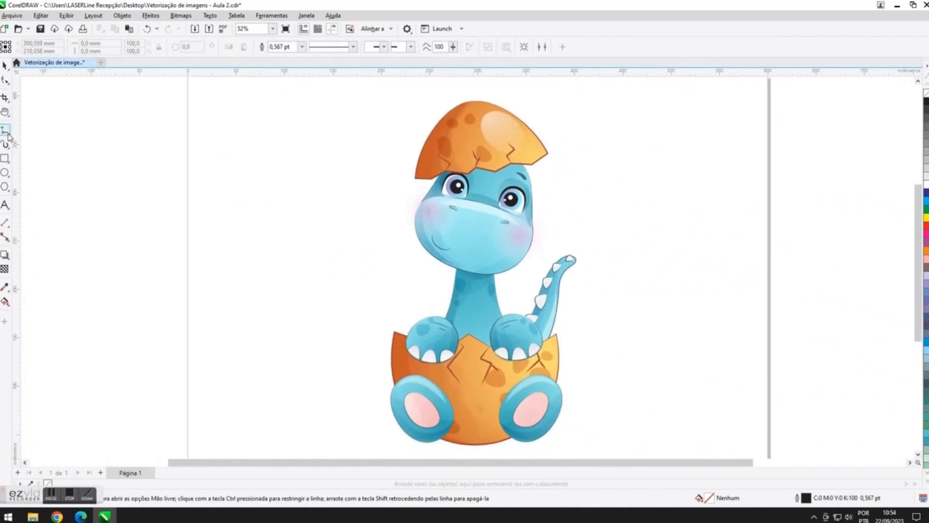
{"action": "scroll", "coordinate": [474, 164], "scroll_direction": "up", "scroll_amount": 3}
{"action": "scroll", "coordinate": [431, 170], "scroll_direction": "up", "scroll_amount": 2}
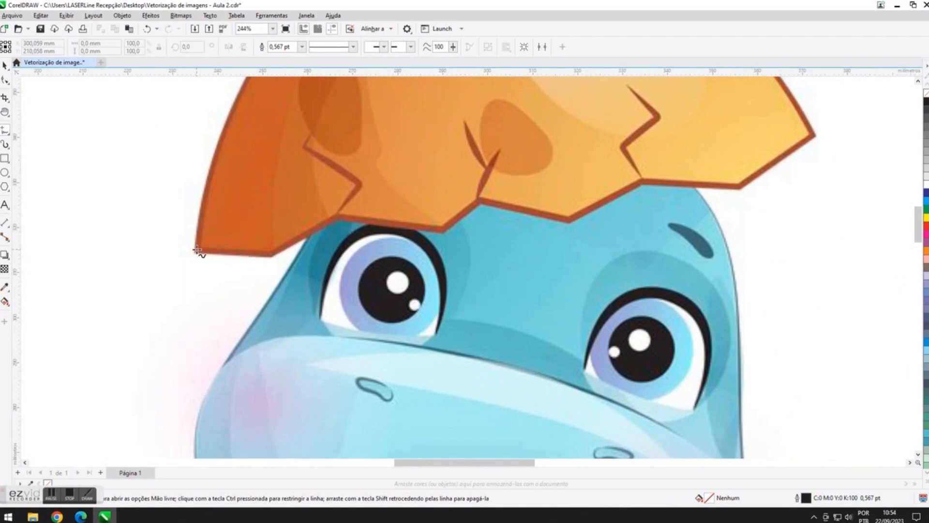
{"action": "left_click", "coordinate": [203, 250]}
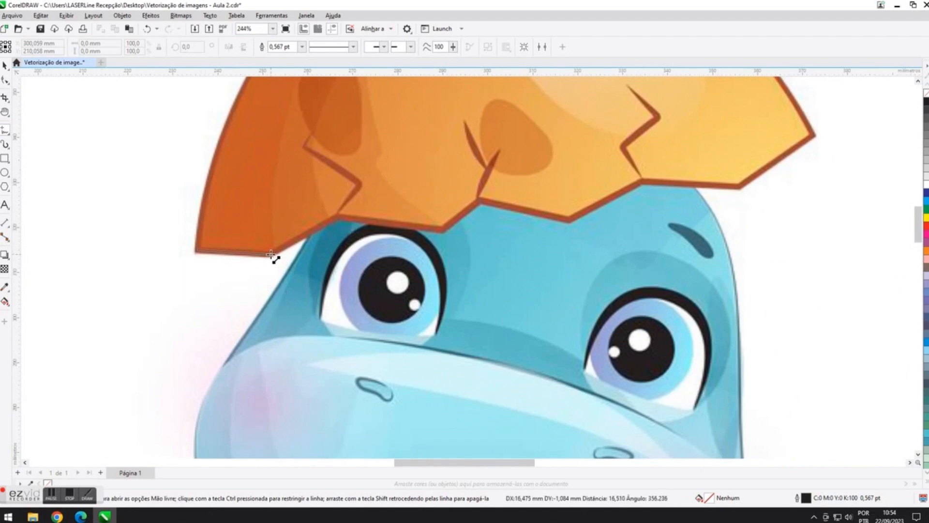
{"action": "left_click", "coordinate": [274, 253]}
{"action": "left_click", "coordinate": [274, 253]}
{"action": "double_click", "coordinate": [338, 215]}
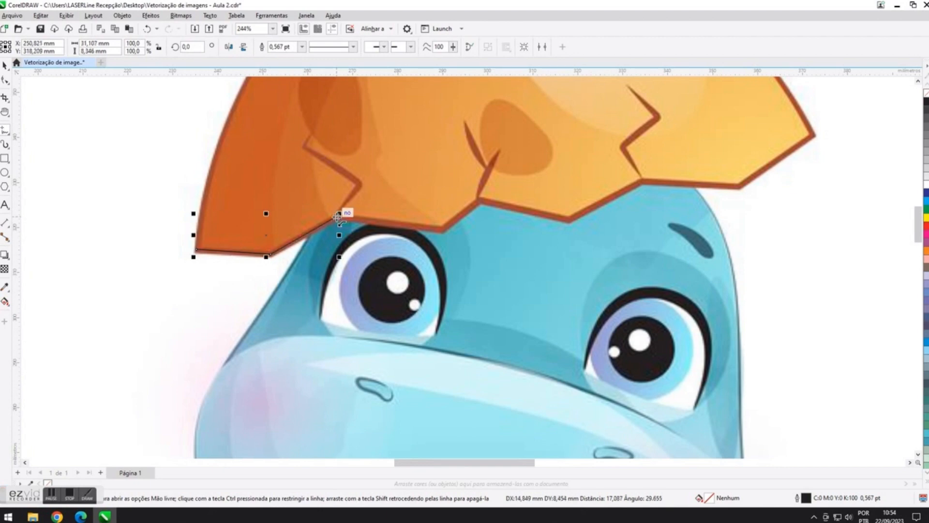
{"action": "double_click", "coordinate": [442, 228]}
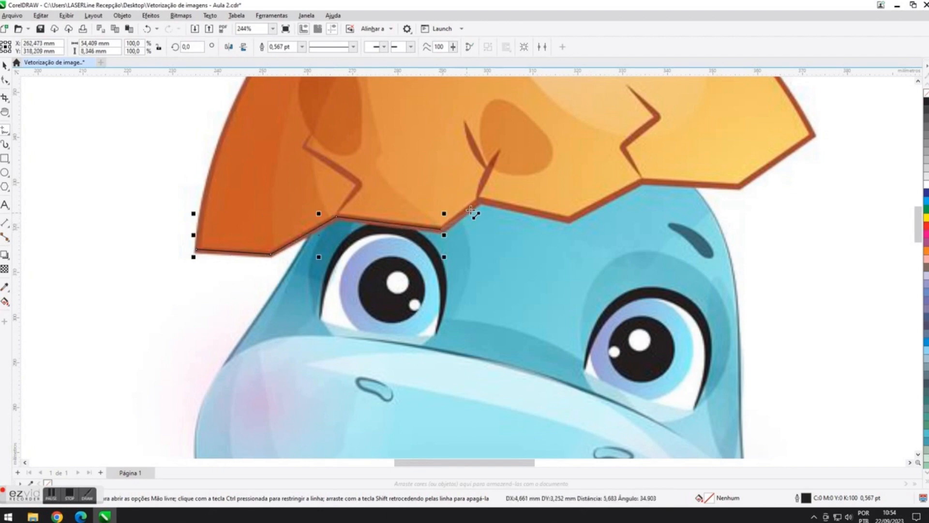
{"action": "double_click", "coordinate": [480, 196]}
{"action": "double_click", "coordinate": [569, 219]}
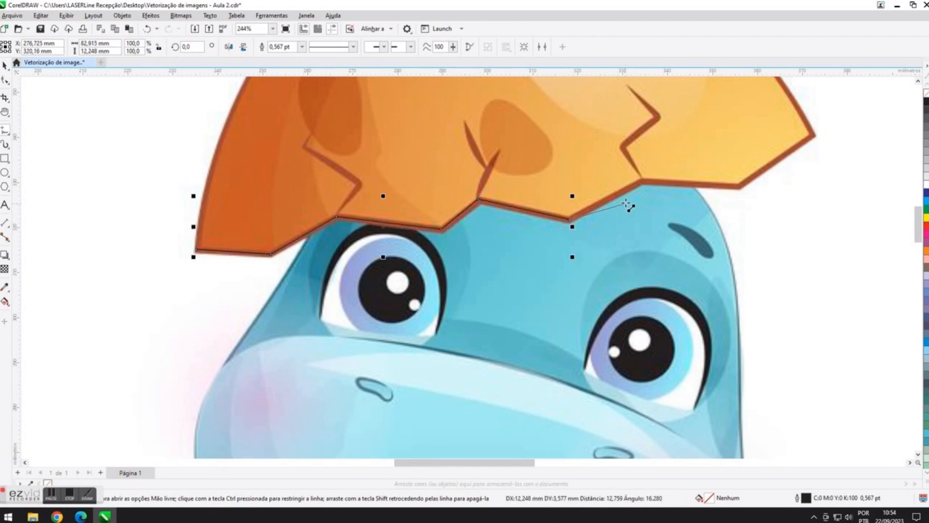
{"action": "double_click", "coordinate": [645, 179]}
{"action": "double_click", "coordinate": [739, 188]}
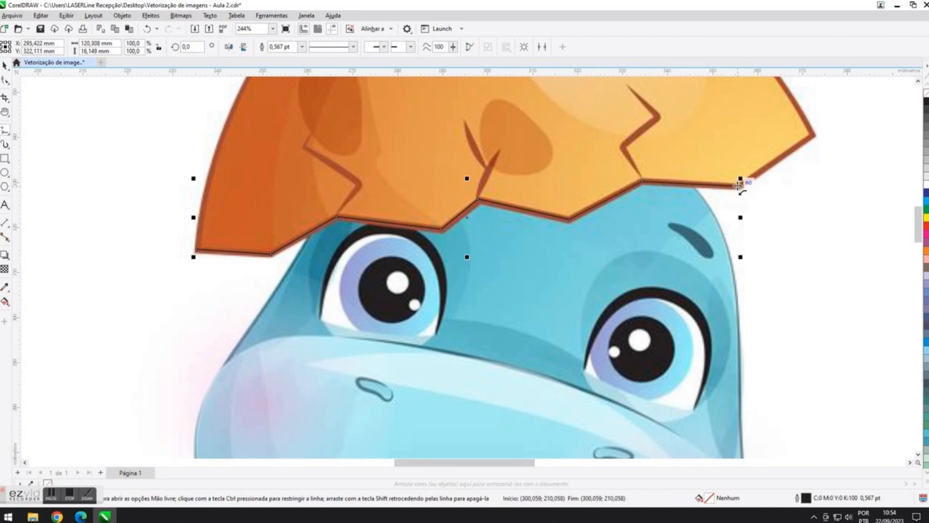
{"action": "double_click", "coordinate": [813, 132]}
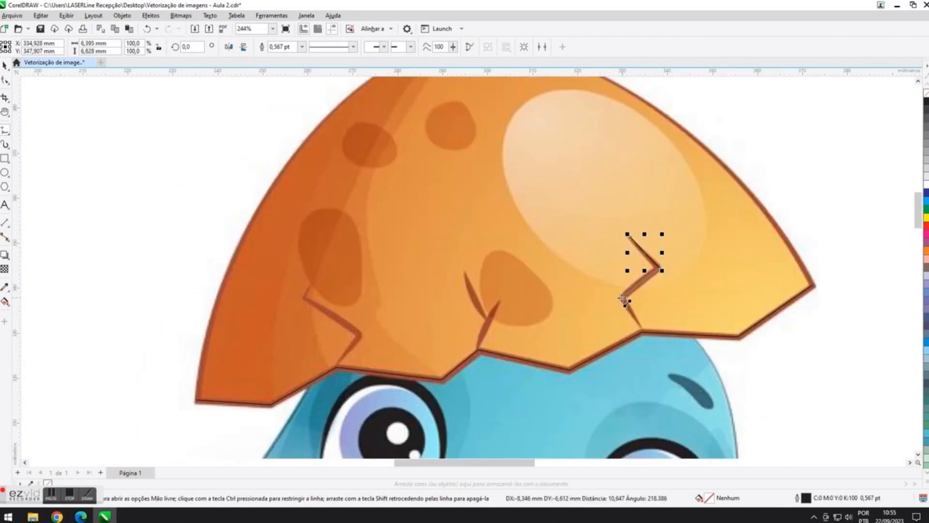
Trace the hat's right zigzag crack and its central forked crack with straight Freehand segments down to the lower edge.
{"action": "double_click", "coordinate": [622, 298]}
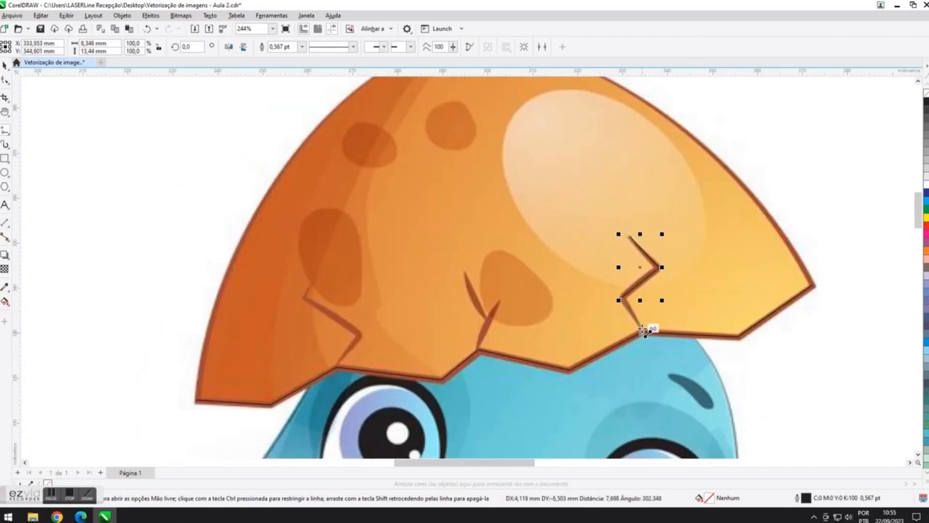
{"action": "left_click", "coordinate": [641, 331]}
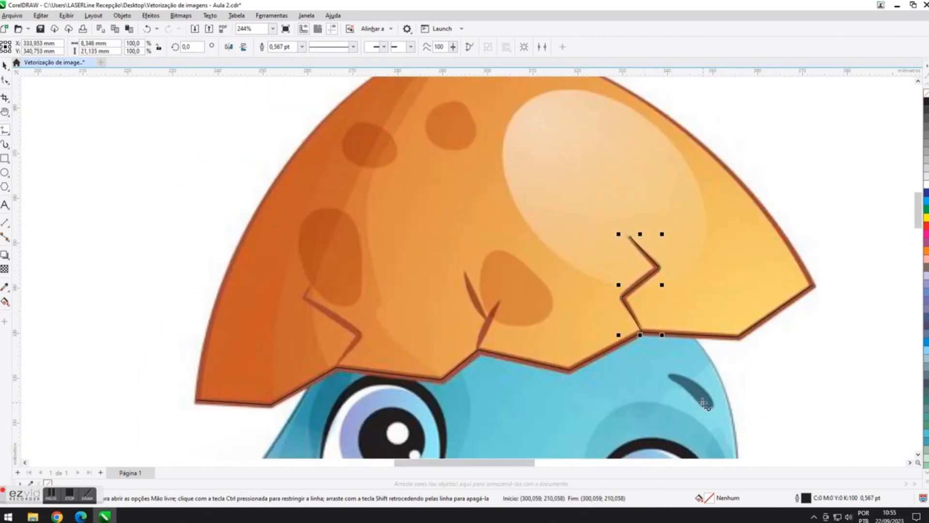
{"action": "double_click", "coordinate": [486, 319]}
{"action": "double_click", "coordinate": [478, 347]}
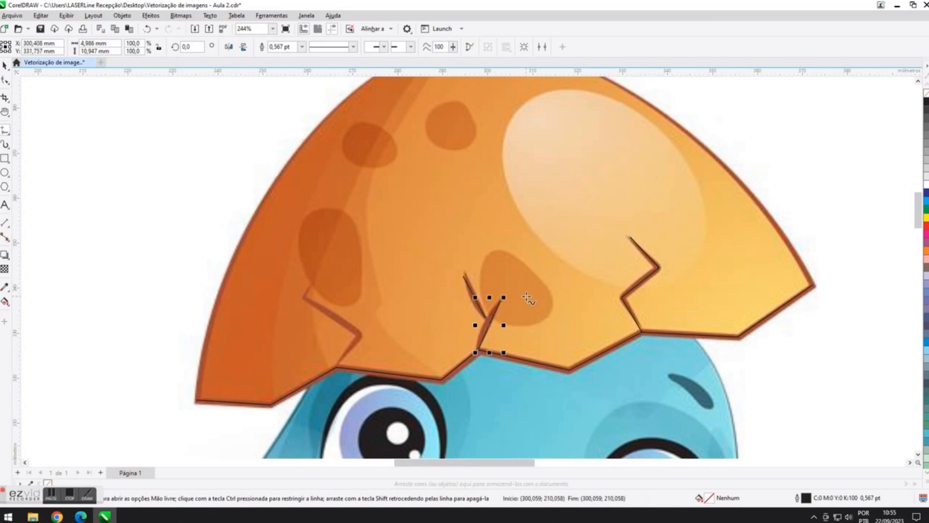
Trace the hat's left zigzag crack with connected straight Freehand segments from its upper tip down to the jagged lower edge.
{"action": "left_click", "coordinate": [306, 300]}
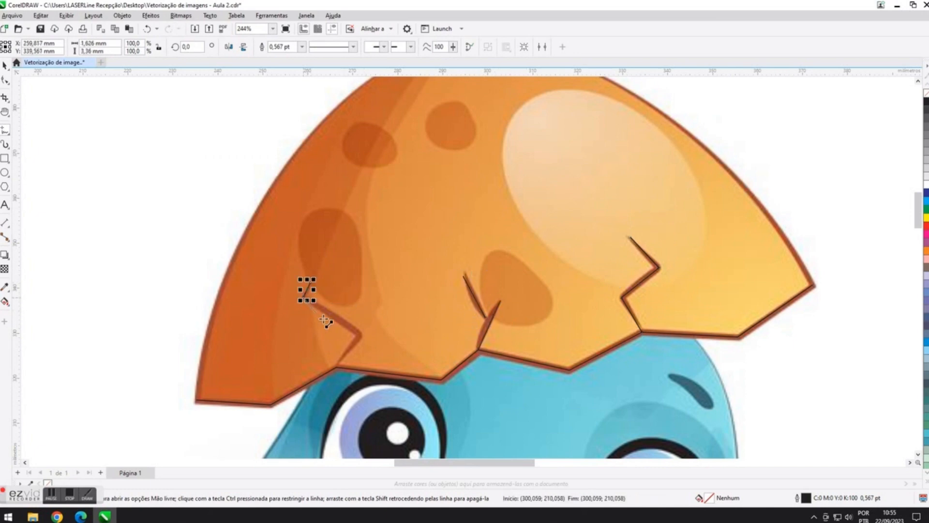
{"action": "double_click", "coordinate": [362, 333]}
{"action": "double_click", "coordinate": [336, 367]}
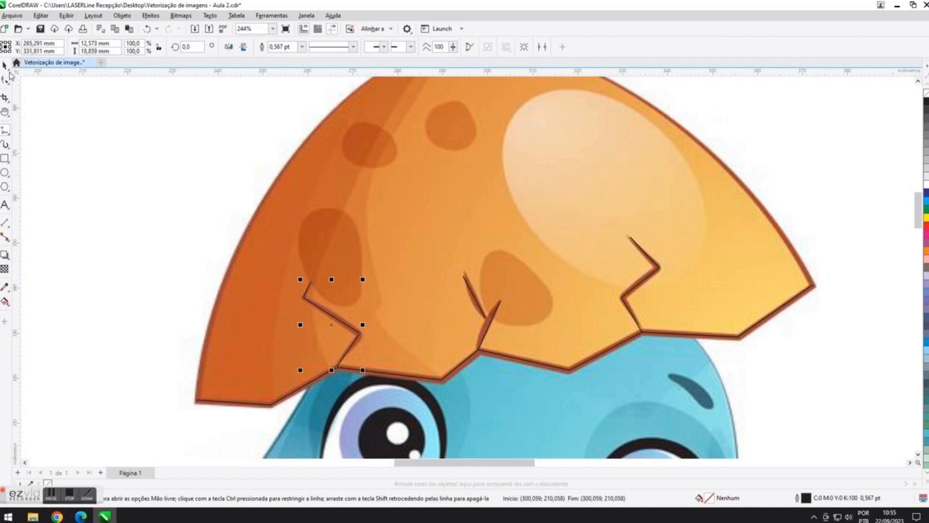
Draw a straight Freehand line from the hat's right corner to its lower-left corner and convert the segment to a curve.
{"action": "scroll", "coordinate": [396, 400], "scroll_direction": "down", "scroll_amount": 1}
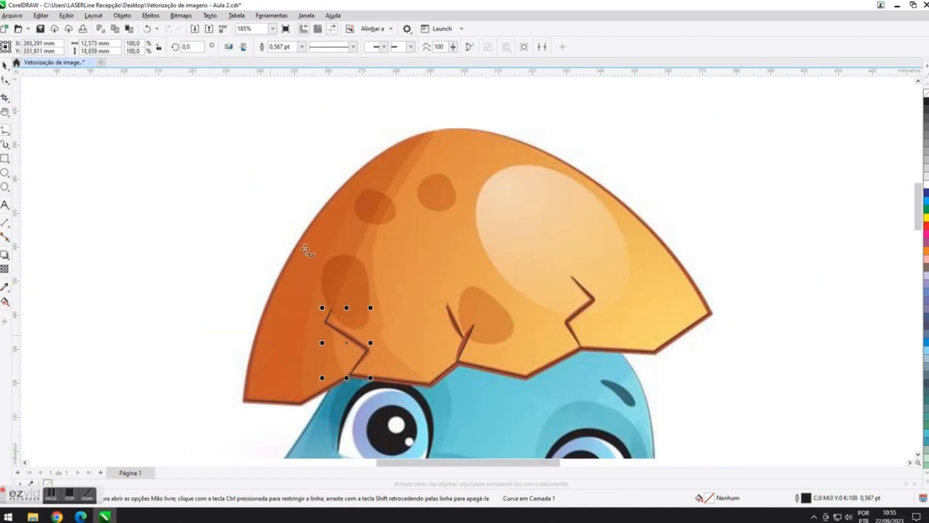
{"action": "left_click", "coordinate": [710, 313]}
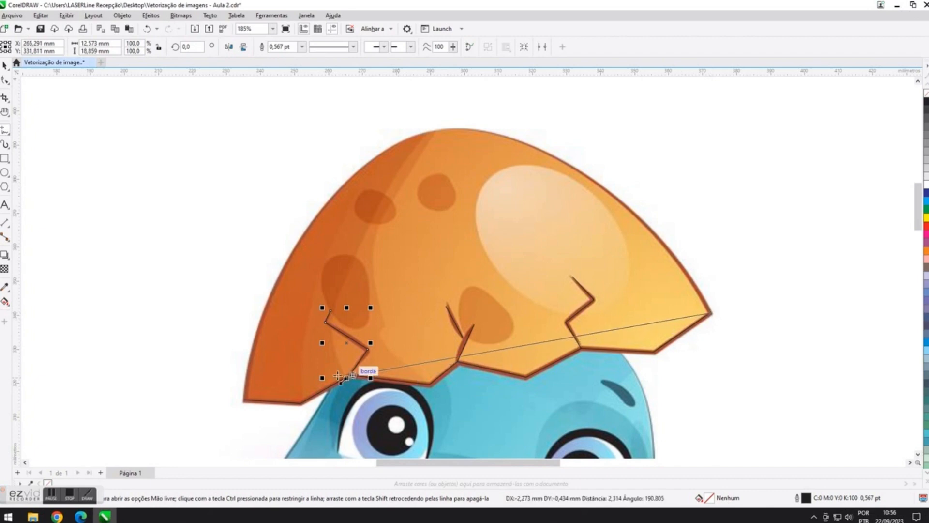
{"action": "left_click", "coordinate": [245, 399]}
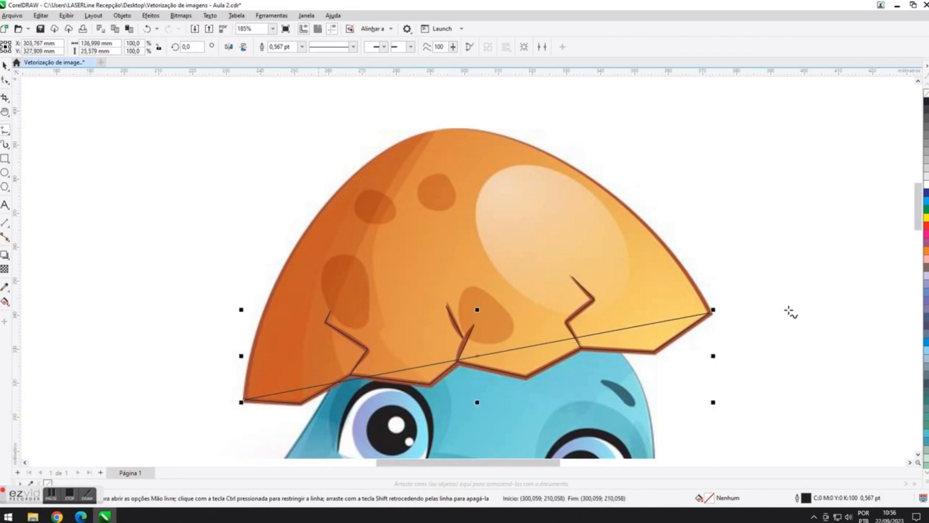
{"action": "left_click", "coordinate": [5, 82]}
{"action": "key", "text": "F5"}
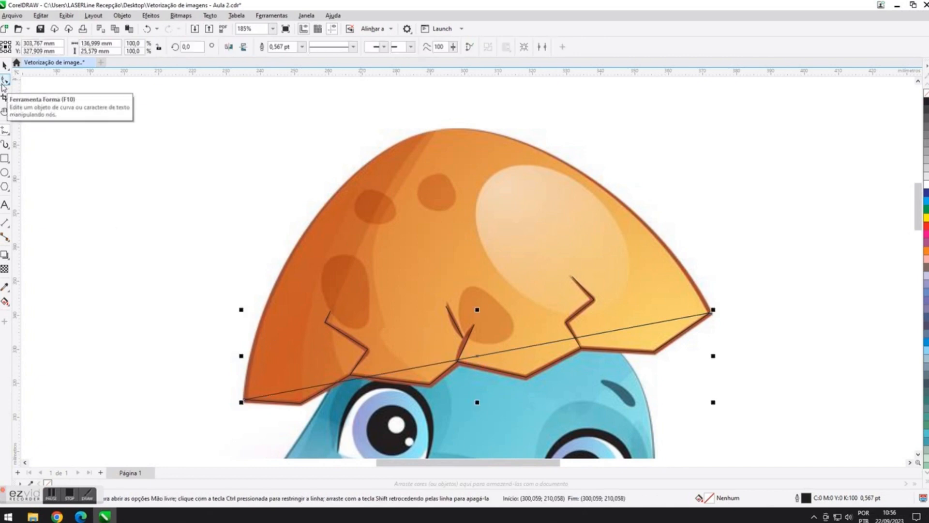
{"action": "left_click", "coordinate": [4, 82]}
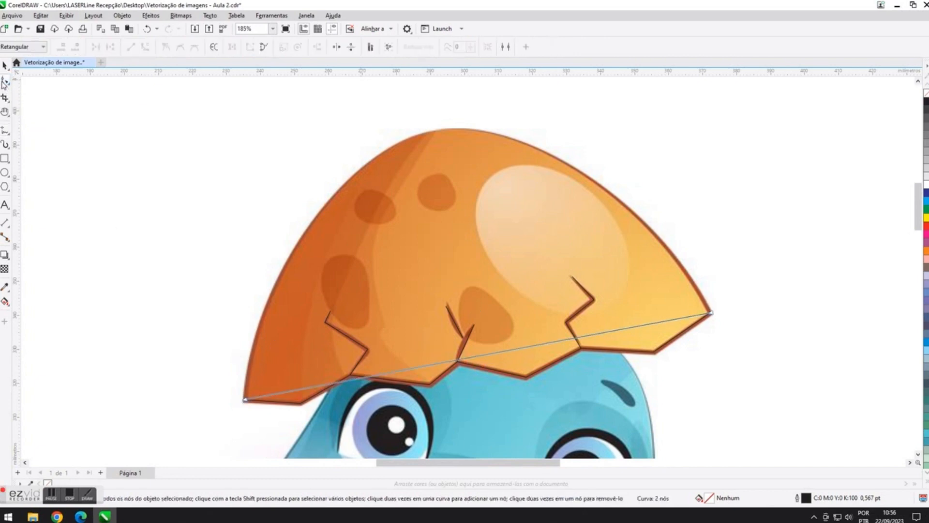
{"action": "right_click", "coordinate": [475, 358]}
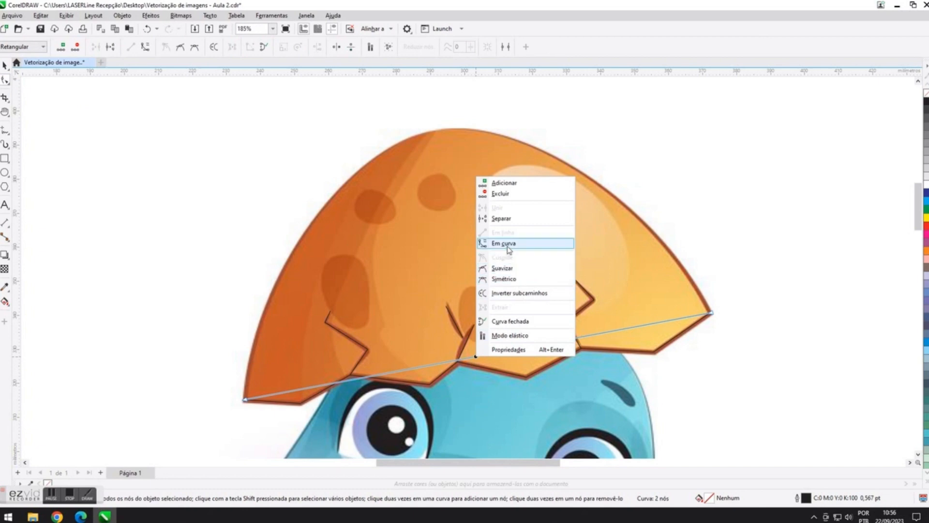
{"action": "left_click", "coordinate": [534, 247]}
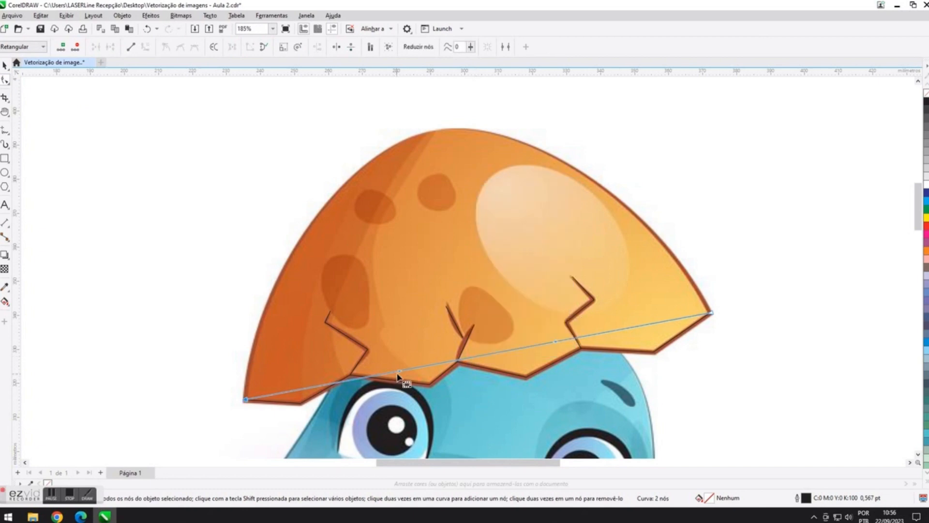
Bend the line between the hat's corners upward with its control handles to follow the dome's outer edge.
{"action": "left_click_drag", "start_coordinate": [402, 371], "coordinate": [326, 125]}
{"action": "left_click_drag", "start_coordinate": [556, 341], "coordinate": [590, 83]}
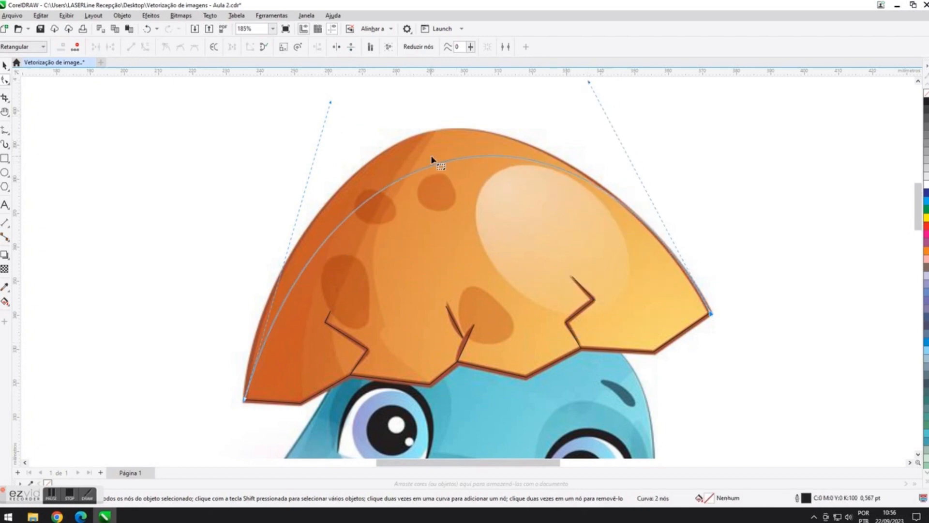
{"action": "left_click_drag", "start_coordinate": [434, 167], "coordinate": [419, 133]}
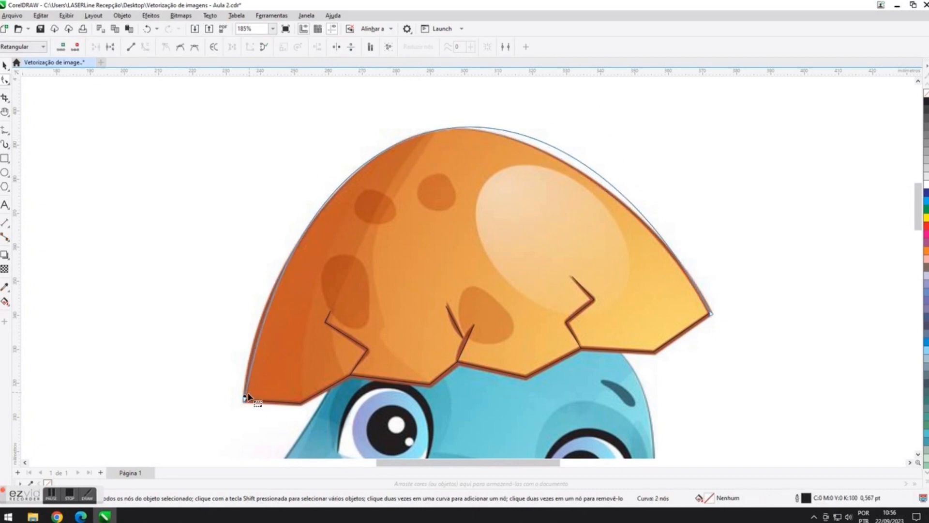
{"action": "left_click", "coordinate": [245, 398]}
{"action": "scroll", "coordinate": [309, 141], "scroll_direction": "down", "scroll_amount": 1}
{"action": "scroll", "coordinate": [312, 144], "scroll_direction": "up", "scroll_amount": 3}
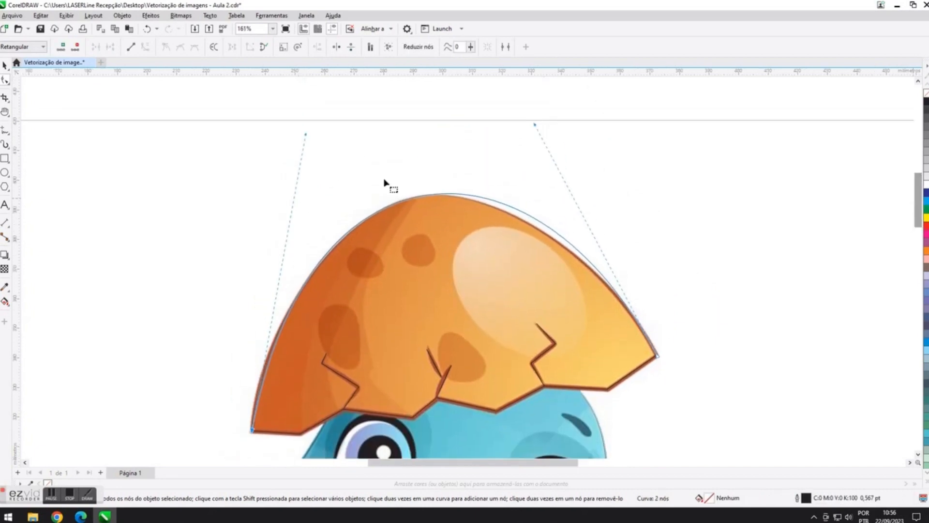
{"action": "left_click_drag", "start_coordinate": [306, 138], "coordinate": [293, 167]}
{"action": "scroll", "coordinate": [341, 245], "scroll_direction": "up", "scroll_amount": 2}
Add a node on the dome curve's upper-left side and adjust the handles to fit the hat's left edge.
{"action": "double_click", "coordinate": [321, 259]}
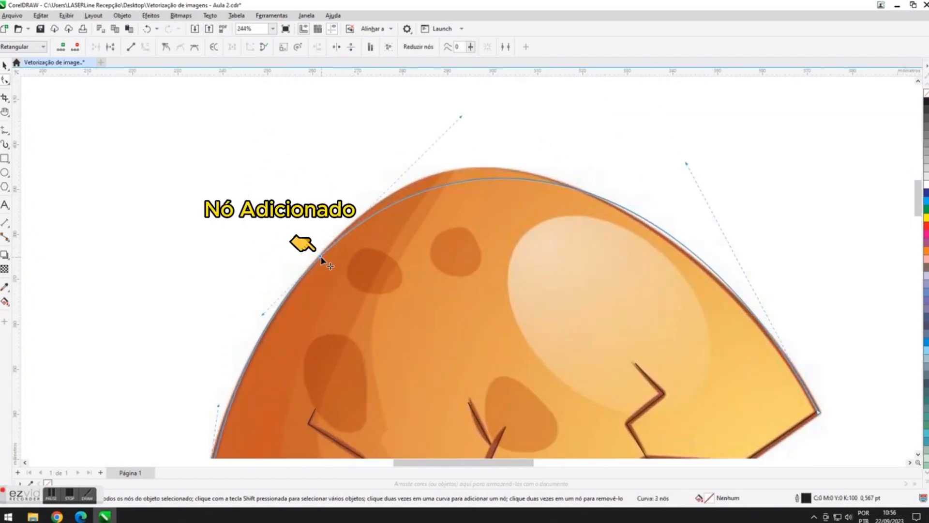
{"action": "scroll", "coordinate": [321, 257], "scroll_direction": "down", "scroll_amount": 1}
{"action": "left_click_drag", "start_coordinate": [426, 150], "coordinate": [413, 132]}
{"action": "left_click_drag", "start_coordinate": [284, 306], "coordinate": [280, 304]}
{"action": "left_click_drag", "start_coordinate": [242, 369], "coordinate": [240, 369]}
Add a node on the dome curve's upper-right side and adjust its handle so the curve fits the hat's top.
{"action": "double_click", "coordinate": [560, 225]}
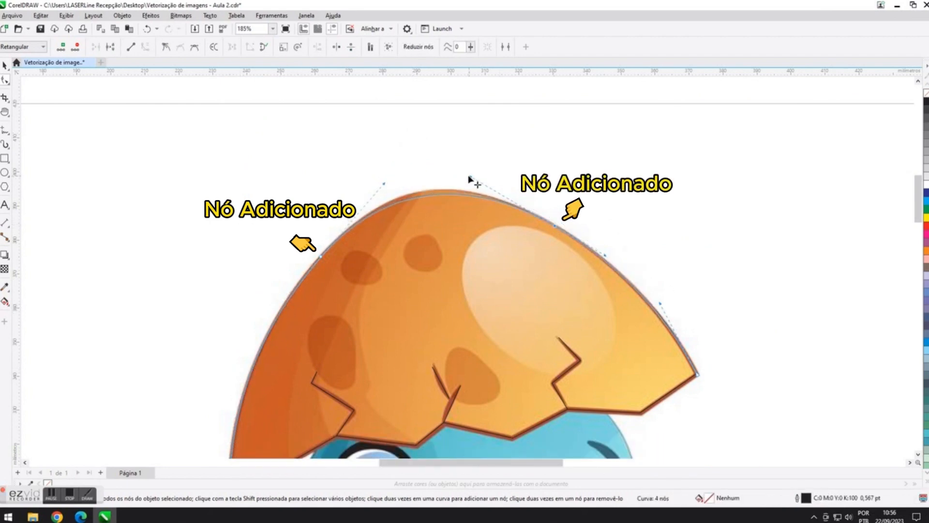
{"action": "left_click_drag", "start_coordinate": [477, 174], "coordinate": [455, 165]}
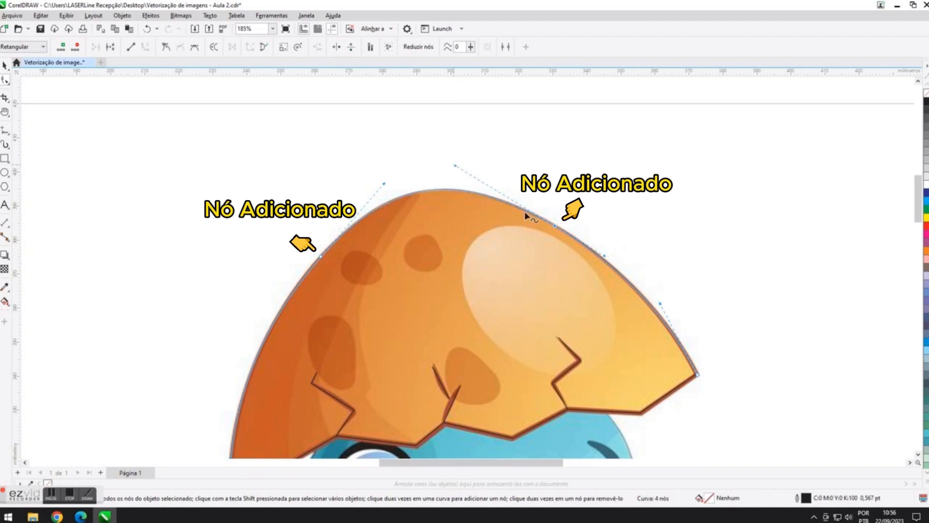
{"action": "left_click", "coordinate": [605, 254]}
{"action": "left_click", "coordinate": [696, 374]}
Draw an ellipse about 8.5 × 10.1 mm over the small spot near the top of the hat.
{"action": "scroll", "coordinate": [697, 374], "scroll_direction": "down", "scroll_amount": 2}
{"action": "left_click", "coordinate": [5, 111]}
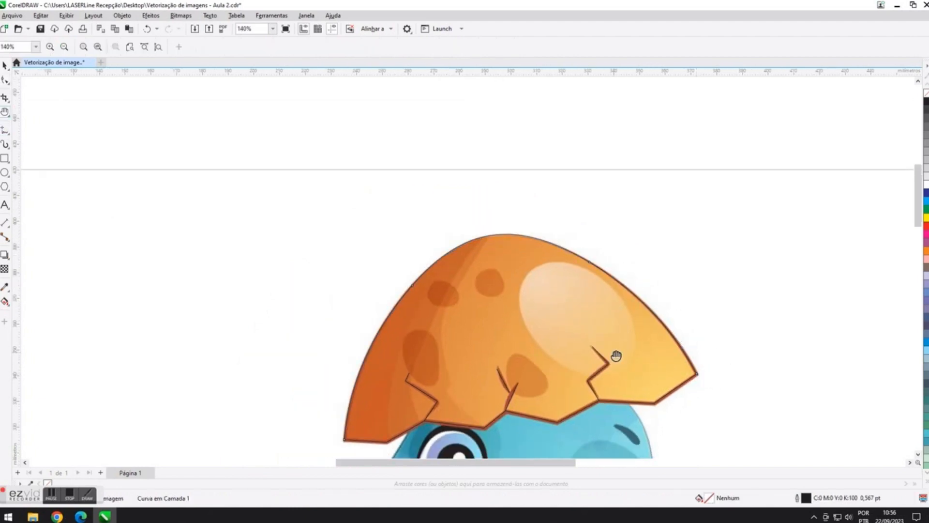
{"action": "left_click_drag", "start_coordinate": [616, 354], "coordinate": [541, 231]}
{"action": "left_click", "coordinate": [5, 172]}
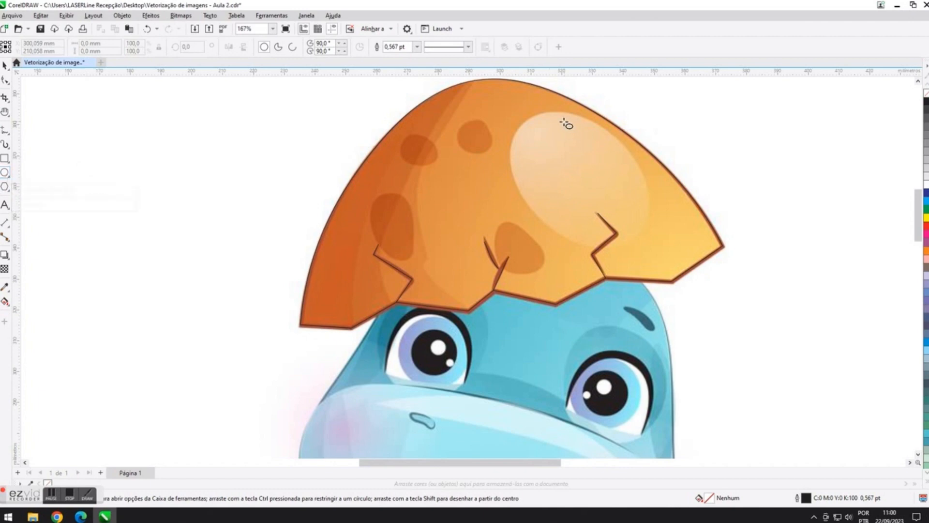
{"action": "left_click_drag", "start_coordinate": [482, 151], "coordinate": [479, 142]}
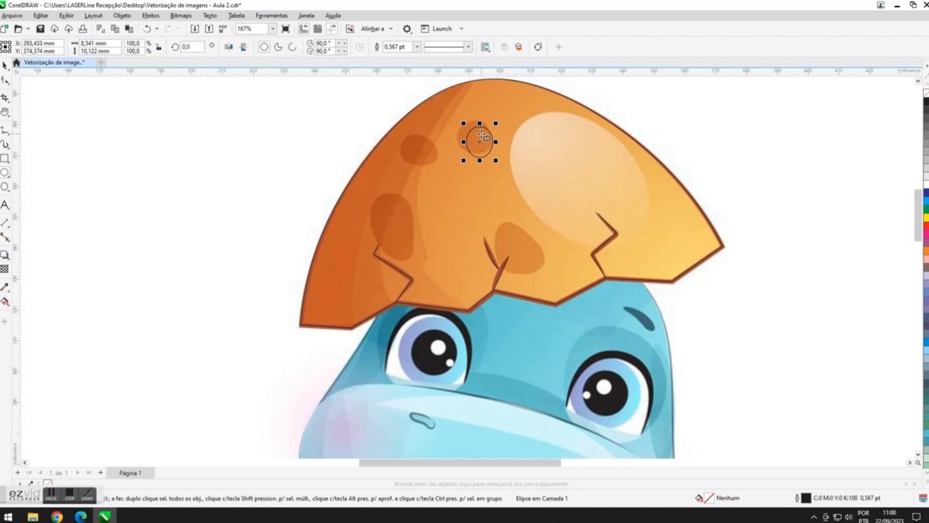
Convert the top spot's ellipse to curves and reshape its nodes and handles to match the spot's outline.
{"action": "scroll", "coordinate": [484, 136], "scroll_direction": "up", "scroll_amount": 2}
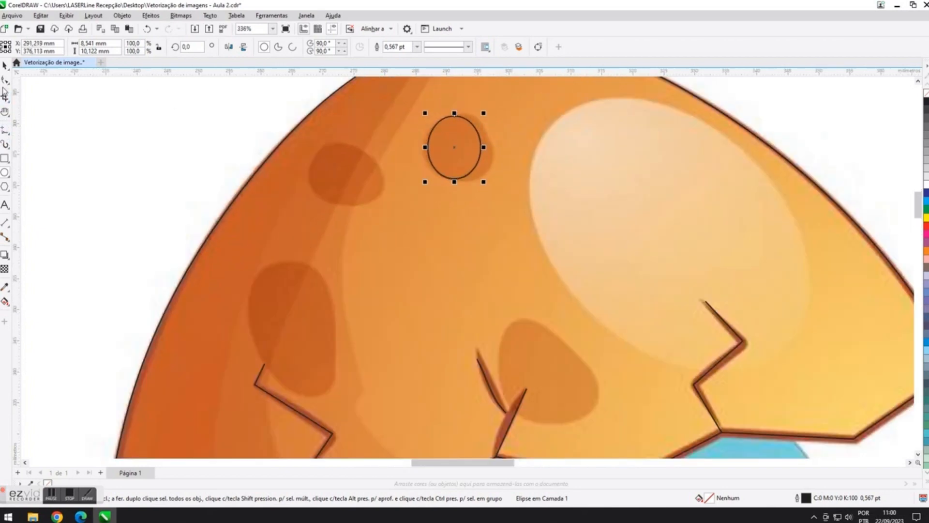
{"action": "key", "text": "F10"}
{"action": "right_click", "coordinate": [475, 129]}
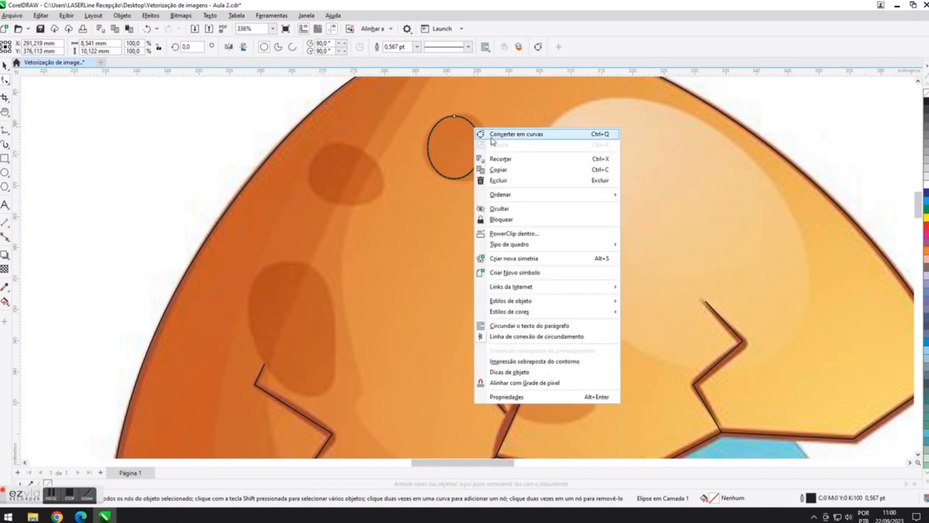
{"action": "left_click", "coordinate": [494, 135]}
{"action": "left_click_drag", "start_coordinate": [479, 141], "coordinate": [489, 160]}
{"action": "left_click_drag", "start_coordinate": [486, 135], "coordinate": [492, 141]}
{"action": "left_click_drag", "start_coordinate": [469, 179], "coordinate": [473, 182]}
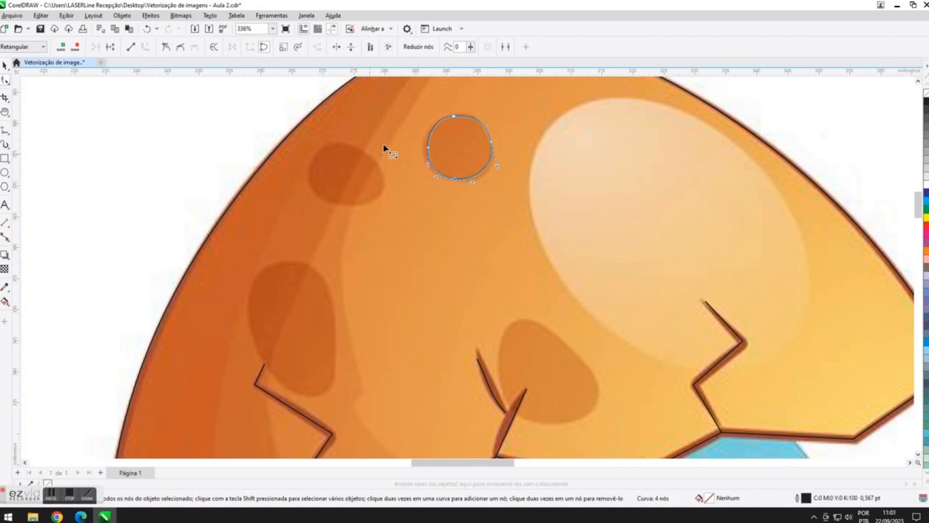
Draw ellipses over the hat's three remaining dark spots: upper left, large left and lower centre.
{"action": "key", "text": "F7"}
{"action": "left_click_drag", "start_coordinate": [314, 152], "coordinate": [383, 203]}
{"action": "left_click_drag", "start_coordinate": [251, 273], "coordinate": [342, 397]}
{"action": "left_click_drag", "start_coordinate": [500, 325], "coordinate": [599, 422]}
Convert the upper-left spot's ellipse to curves and move its nodes to match the spot's outline.
{"action": "right_click", "coordinate": [377, 166]}
{"action": "left_click", "coordinate": [421, 171]}
{"action": "key", "text": "F10"}
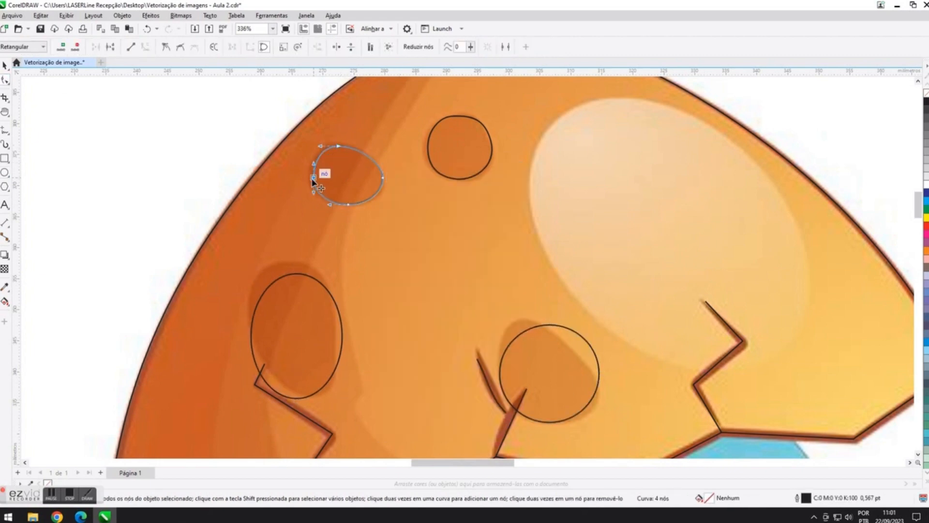
{"action": "left_click_drag", "start_coordinate": [313, 178], "coordinate": [308, 176]}
{"action": "left_click_drag", "start_coordinate": [348, 204], "coordinate": [352, 203]}
Convert the large left spot's ellipse to curves and reshape its nodes and handles to follow the spot's outline.
{"action": "left_click", "coordinate": [329, 293]}
{"action": "right_click", "coordinate": [297, 275]}
{"action": "left_click", "coordinate": [323, 236]}
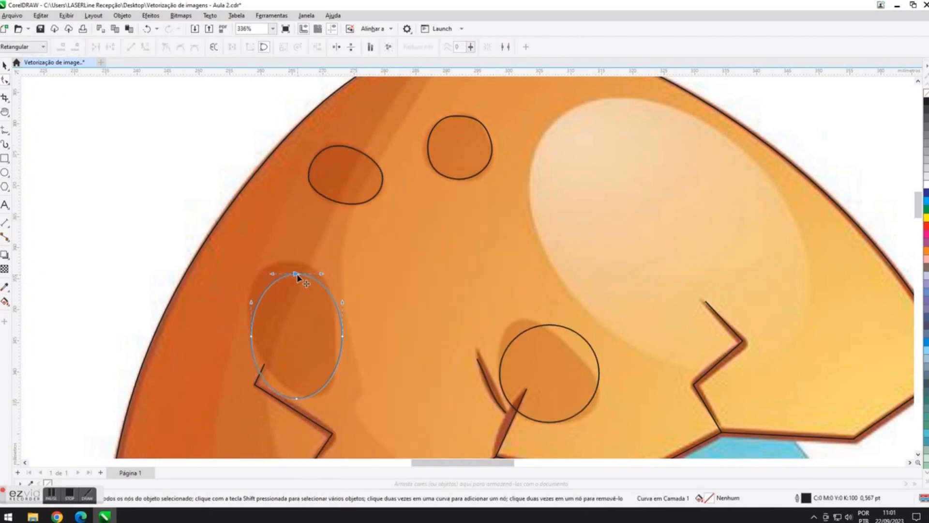
{"action": "left_click_drag", "start_coordinate": [297, 275], "coordinate": [288, 262]}
{"action": "left_click_drag", "start_coordinate": [313, 263], "coordinate": [320, 262]}
{"action": "left_click_drag", "start_coordinate": [263, 282], "coordinate": [257, 277]}
{"action": "left_click_drag", "start_coordinate": [297, 398], "coordinate": [305, 390]}
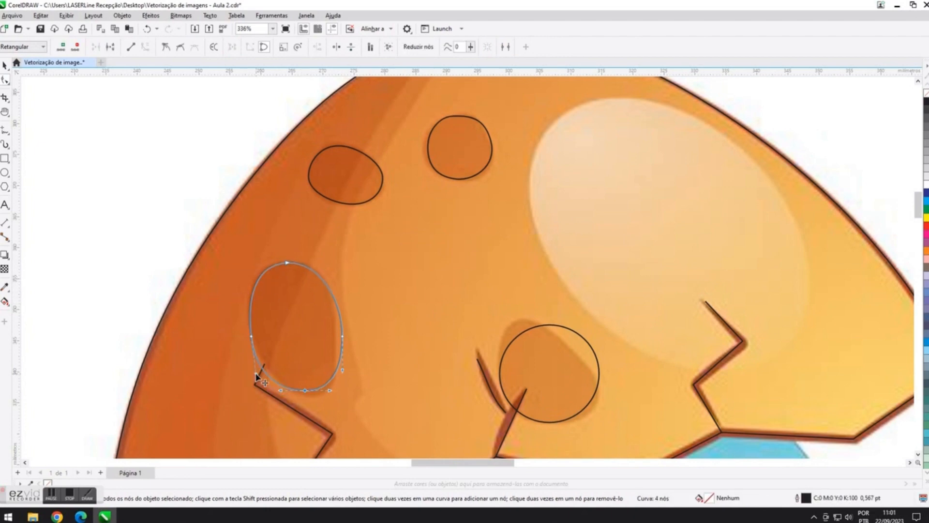
{"action": "left_click_drag", "start_coordinate": [256, 373], "coordinate": [256, 377]}
{"action": "left_click_drag", "start_coordinate": [249, 303], "coordinate": [247, 304]}
{"action": "left_click_drag", "start_coordinate": [342, 335], "coordinate": [336, 337]}
{"action": "left_click_drag", "start_coordinate": [336, 371], "coordinate": [340, 380]}
Convert the lower-central spot's ellipse to curves and reshape its nodes and handles to follow the spot's slanted outline.
{"action": "left_click_drag", "start_coordinate": [478, 408], "coordinate": [352, 347]}
{"action": "left_click", "coordinate": [462, 285]}
{"action": "right_click", "coordinate": [458, 283]}
{"action": "left_click", "coordinate": [479, 244]}
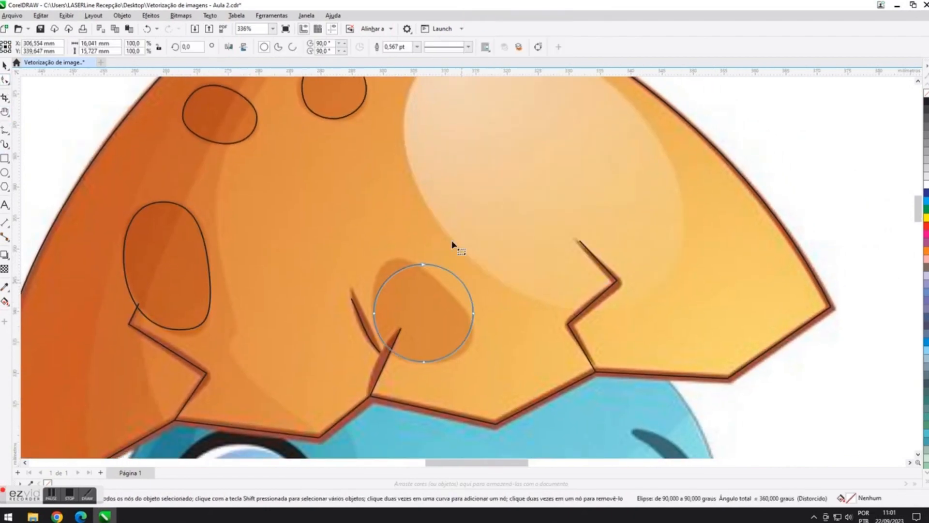
{"action": "key", "text": "ctrl+q"}
{"action": "left_click_drag", "start_coordinate": [423, 264], "coordinate": [397, 259]}
{"action": "left_click_drag", "start_coordinate": [473, 286], "coordinate": [459, 307]}
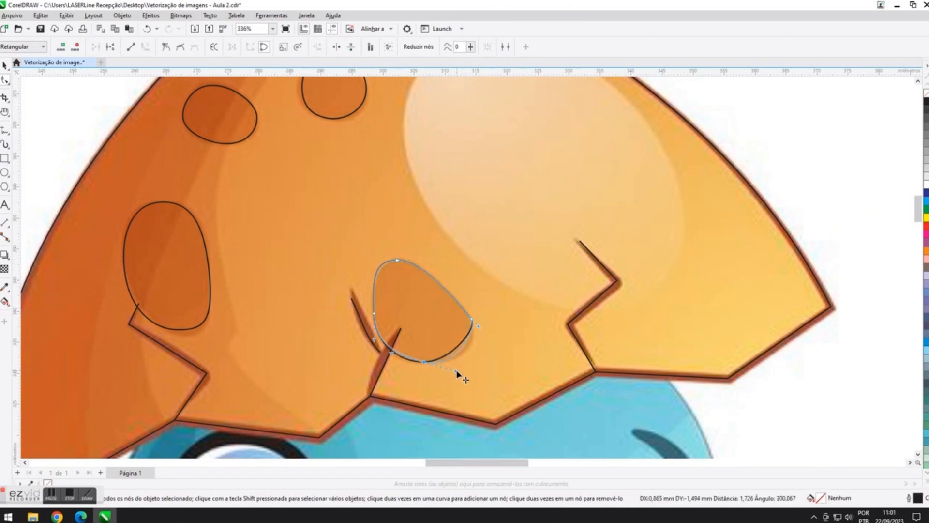
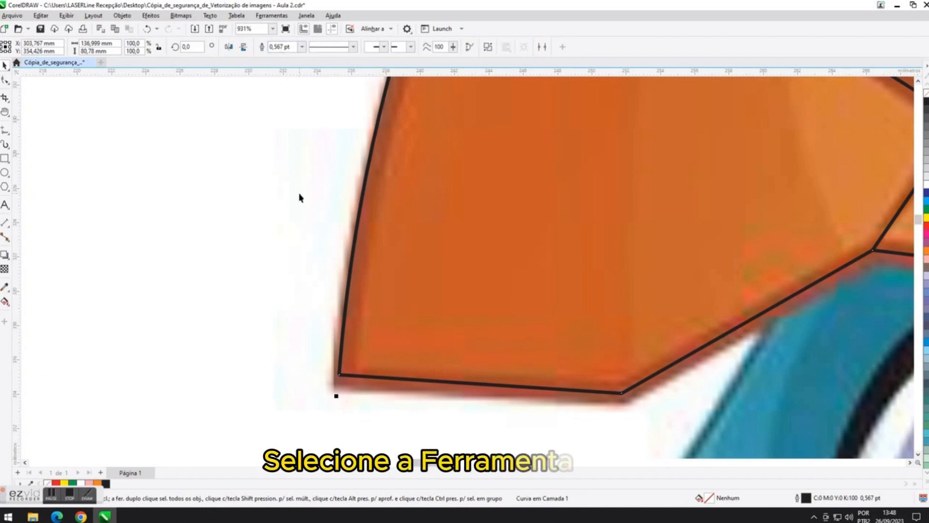
Select the two overlapping end nodes at the hat's lower-left corner with the Shape tool and join them.
{"action": "left_click", "coordinate": [6, 80]}
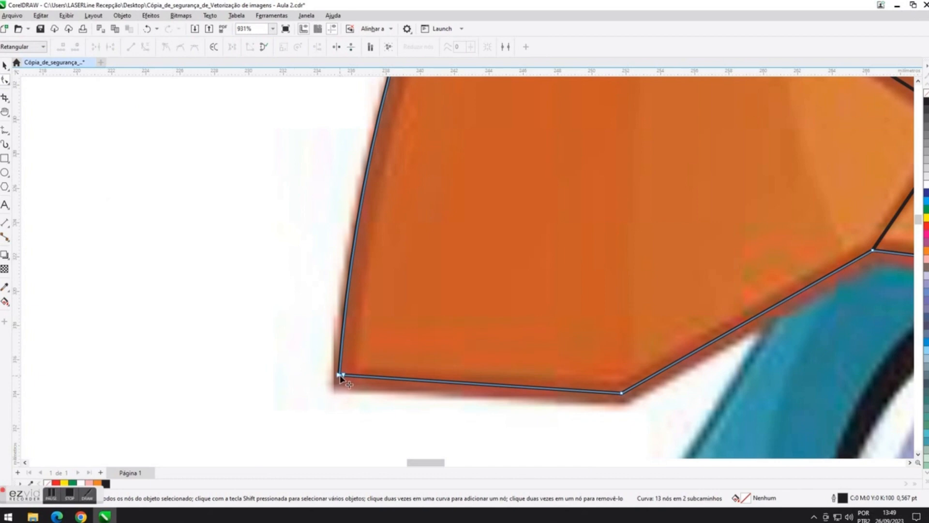
{"action": "scroll", "coordinate": [340, 377], "scroll_direction": "up", "scroll_amount": 4}
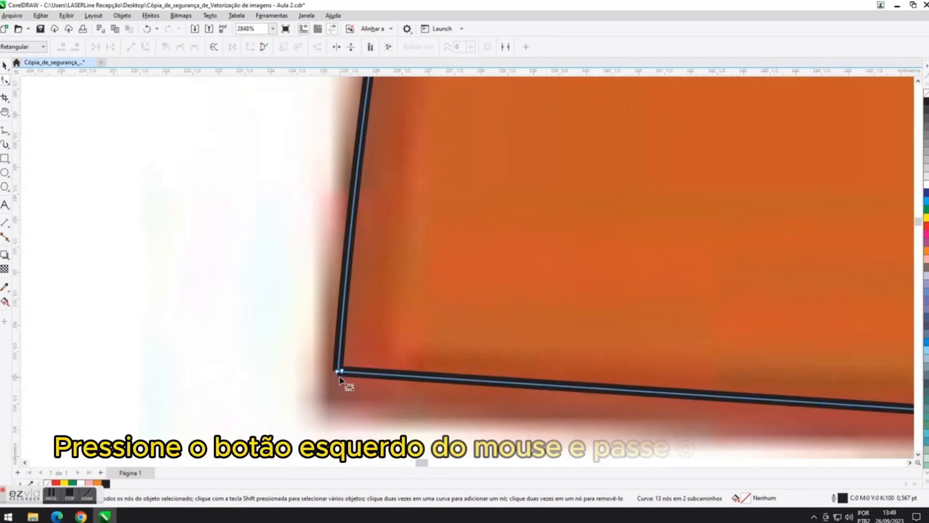
{"action": "mouse_move", "coordinate": [238, 209]}
{"action": "left_mouse_down"}
{"action": "mouse_move", "coordinate": [348, 382]}
{"action": "mouse_move", "coordinate": [402, 379]}
{"action": "left_mouse_up"}
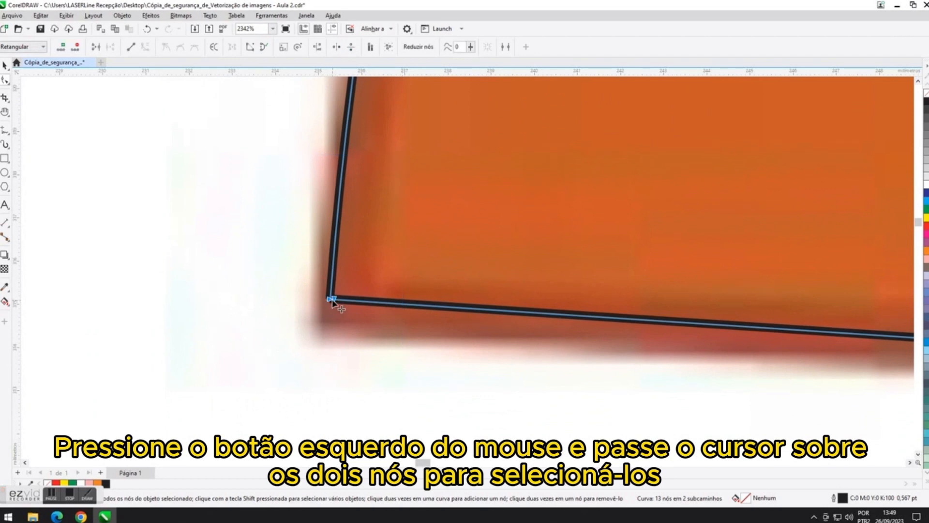
{"action": "left_click", "coordinate": [191, 214]}
{"action": "left_click_drag", "start_coordinate": [452, 398], "coordinate": [455, 401]}
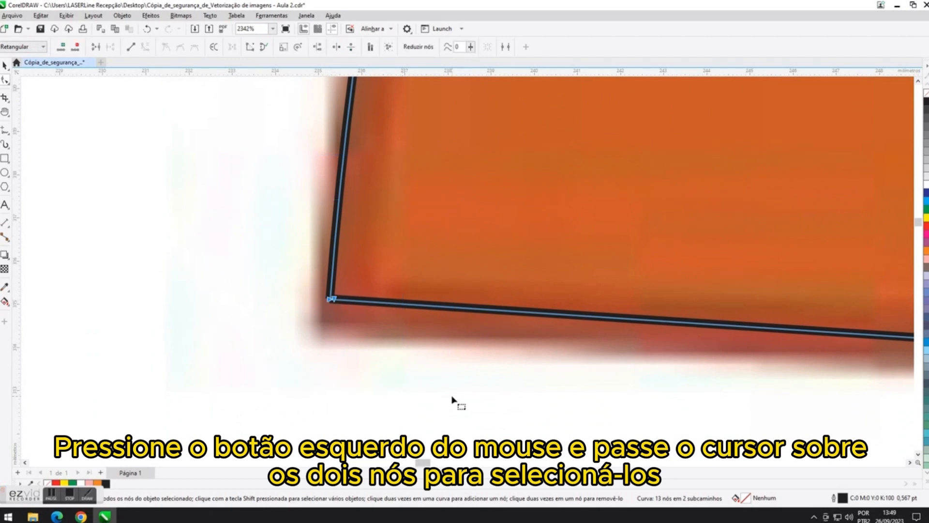
{"action": "left_click", "coordinate": [95, 48]}
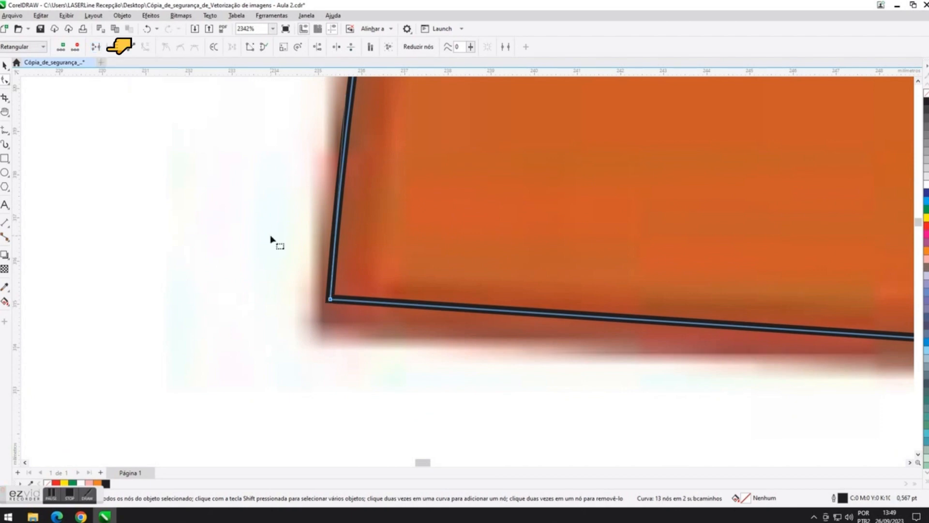
Select the two overlapping end nodes at the hat's right corner with the Shape tool and join them.
{"action": "key", "text": "F3"}
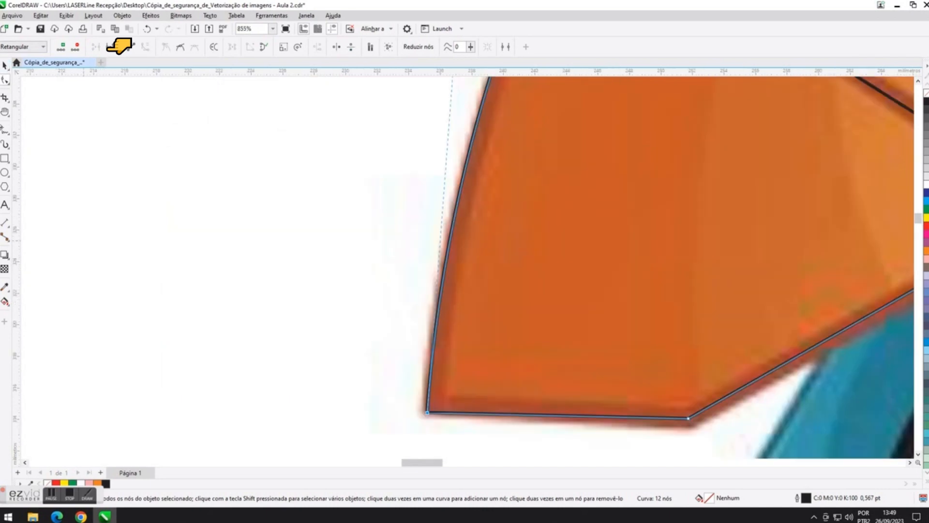
{"action": "left_click", "coordinate": [4, 112]}
{"action": "left_click_drag", "start_coordinate": [759, 273], "coordinate": [290, 263]}
{"action": "mouse_move", "coordinate": [799, 262]}
{"action": "left_mouse_down"}
{"action": "mouse_move", "coordinate": [450, 306]}
{"action": "mouse_move", "coordinate": [288, 292]}
{"action": "left_mouse_up"}
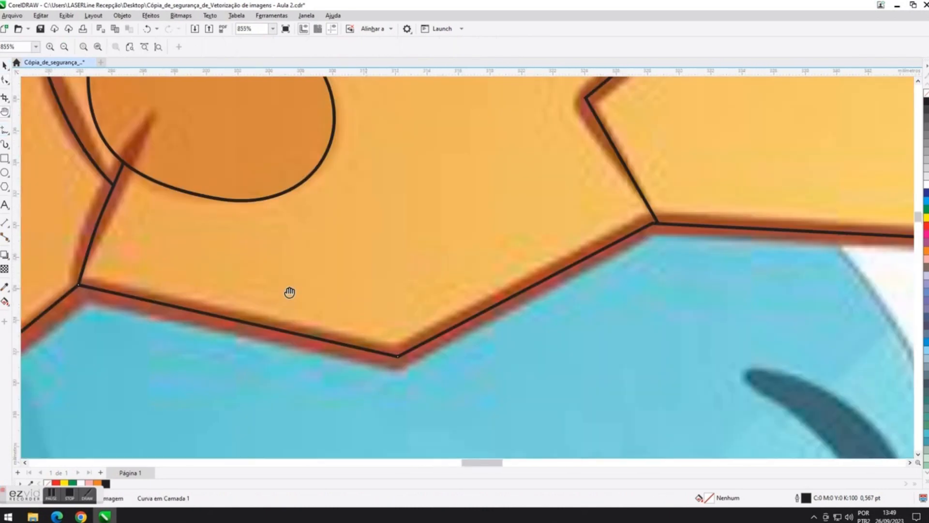
{"action": "left_click_drag", "start_coordinate": [796, 229], "coordinate": [253, 292]}
{"action": "left_click_drag", "start_coordinate": [801, 190], "coordinate": [707, 380]}
{"action": "scroll", "coordinate": [627, 316], "scroll_direction": "up", "scroll_amount": 7}
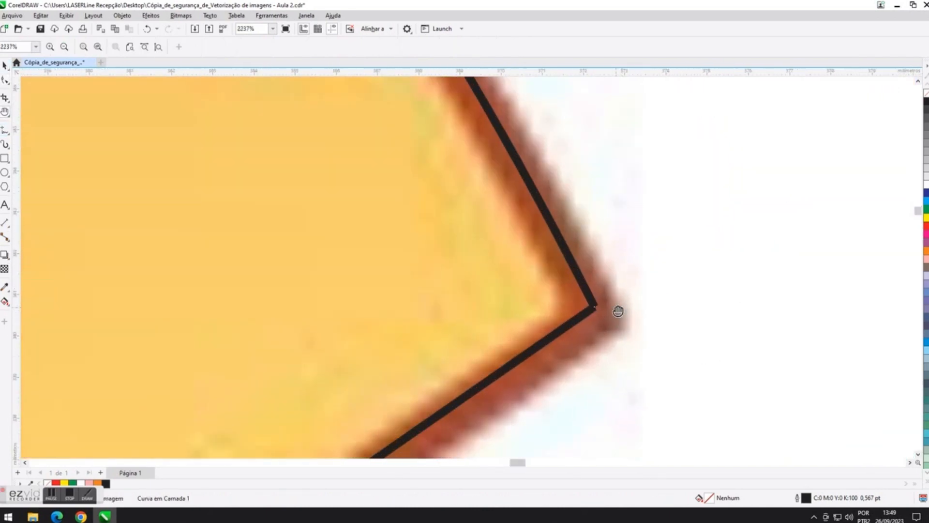
{"action": "scroll", "coordinate": [566, 308], "scroll_direction": "down", "scroll_amount": 5}
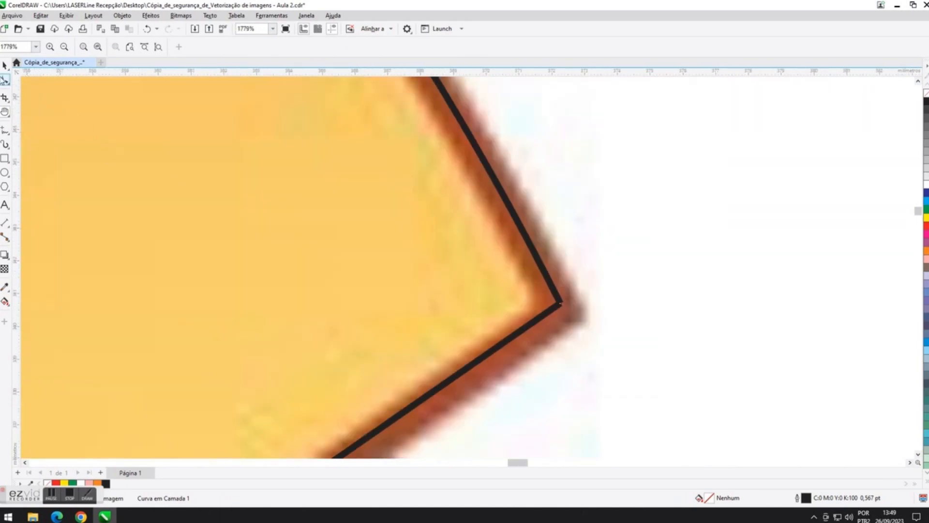
{"action": "left_click", "coordinate": [4, 80]}
{"action": "scroll", "coordinate": [571, 315], "scroll_direction": "up", "scroll_amount": 3}
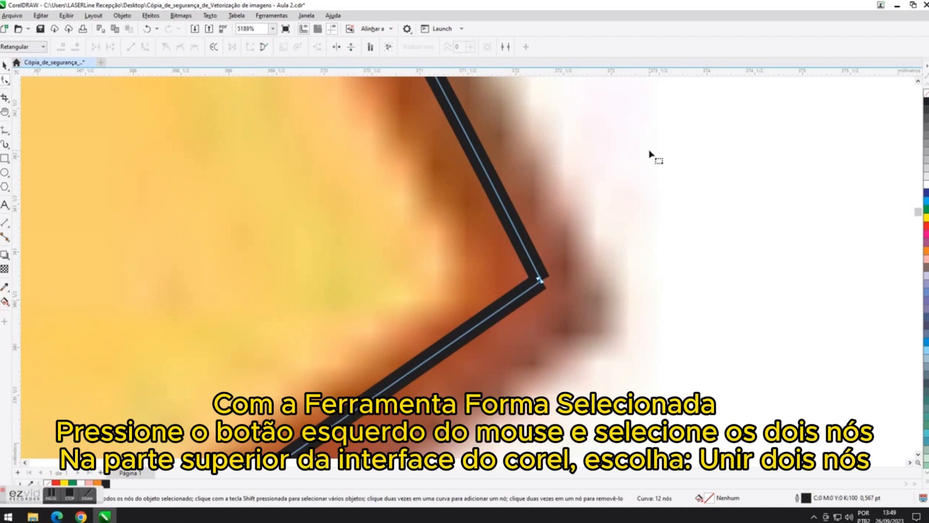
{"action": "left_click_drag", "start_coordinate": [650, 152], "coordinate": [419, 416]}
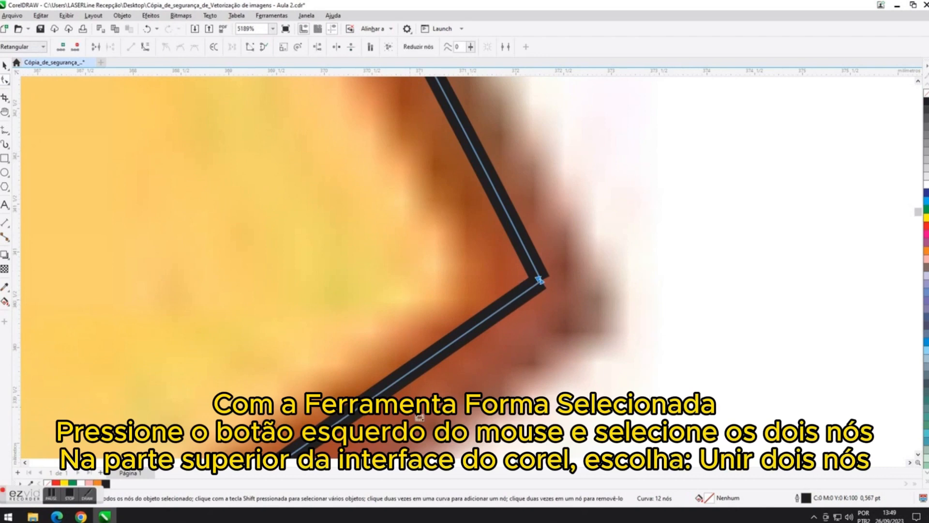
{"action": "left_click", "coordinate": [95, 48]}
Select all the traced hat pieces, test a red fill on them and undo it.
{"action": "left_click", "coordinate": [4, 112]}
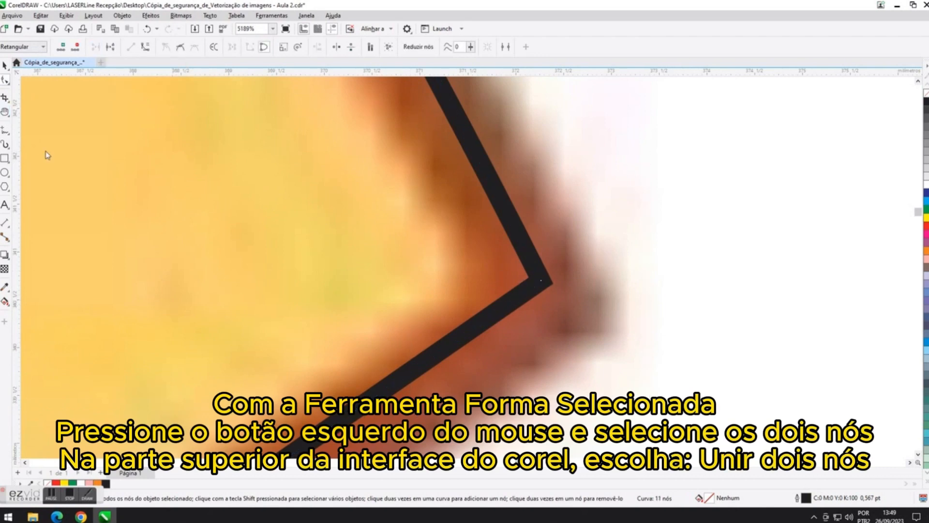
{"action": "scroll", "coordinate": [120, 197], "scroll_direction": "down", "scroll_amount": 8}
{"action": "scroll", "coordinate": [291, 213], "scroll_direction": "down", "scroll_amount": 12}
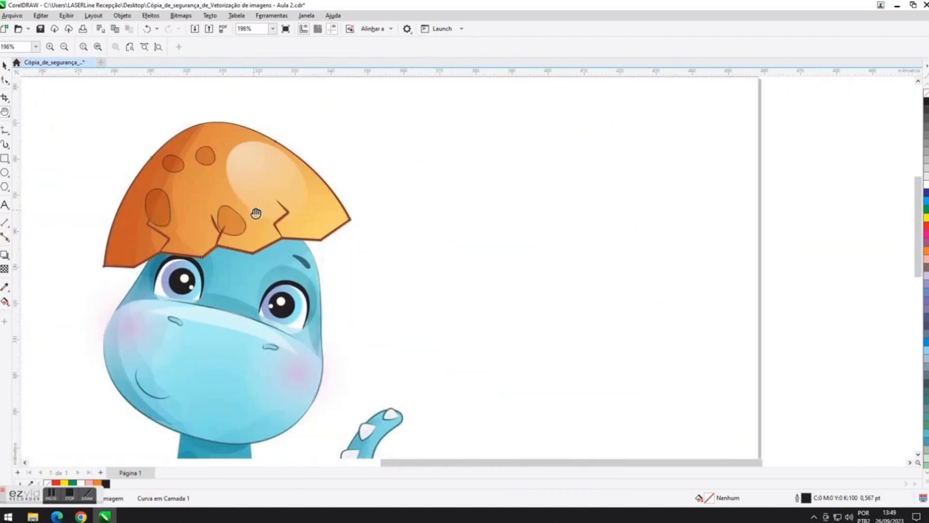
{"action": "left_click_drag", "start_coordinate": [253, 208], "coordinate": [498, 232]}
{"action": "scroll", "coordinate": [472, 245], "scroll_direction": "up", "scroll_amount": 2}
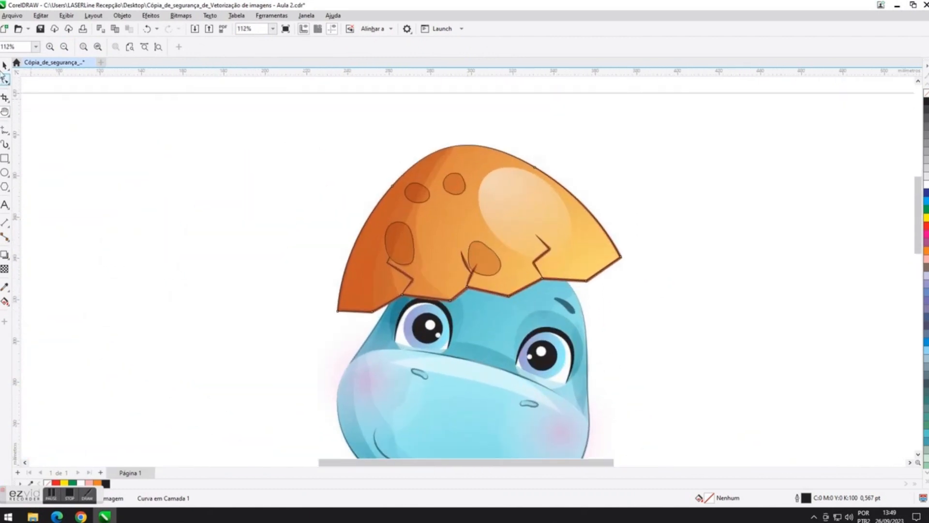
{"action": "left_click", "coordinate": [6, 65]}
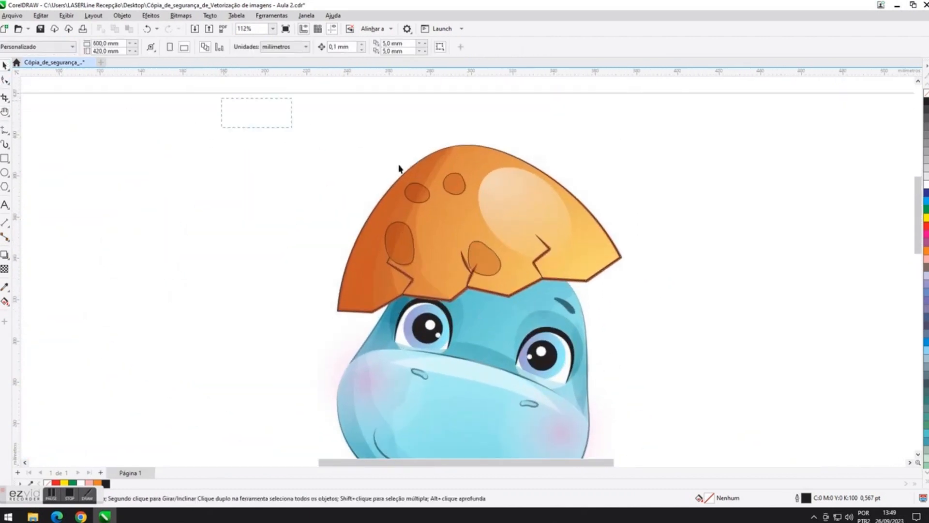
{"action": "left_click_drag", "start_coordinate": [802, 355], "coordinate": [799, 351]}
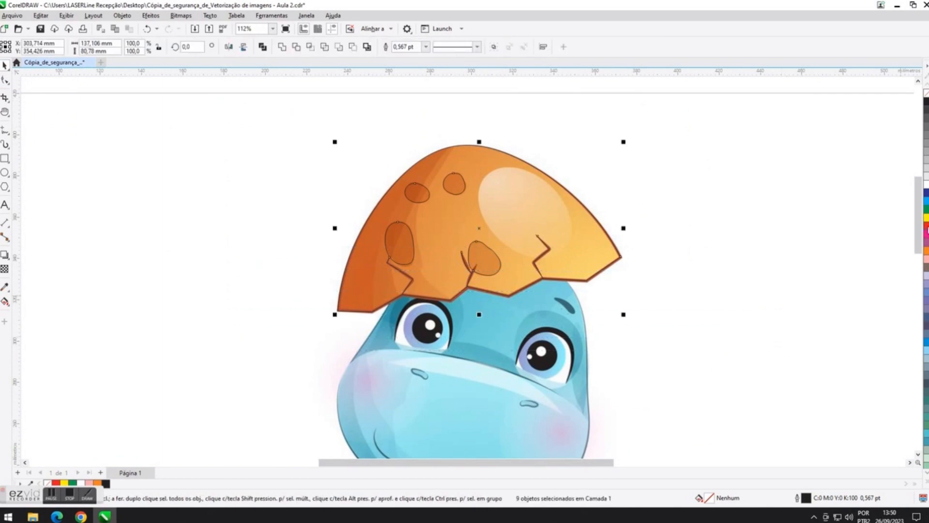
{"action": "left_click", "coordinate": [925, 226]}
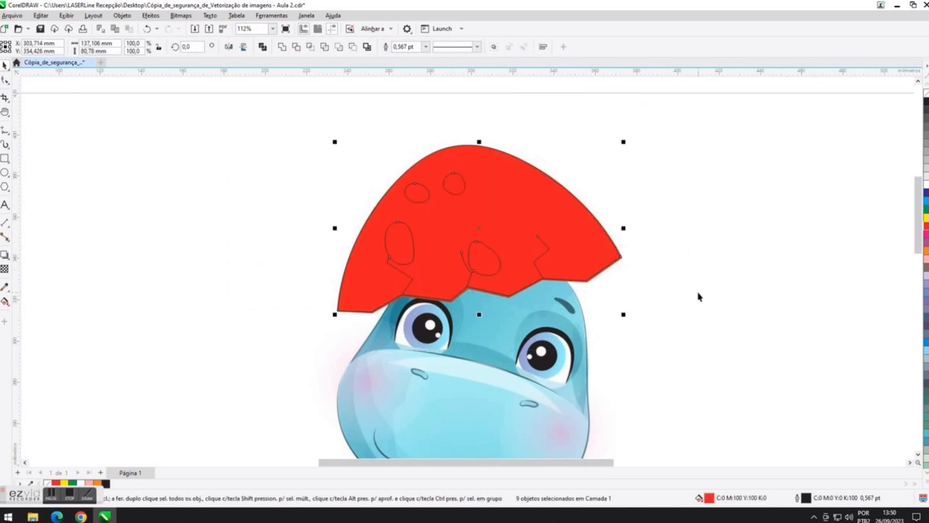
{"action": "key", "text": "ctrl+z"}
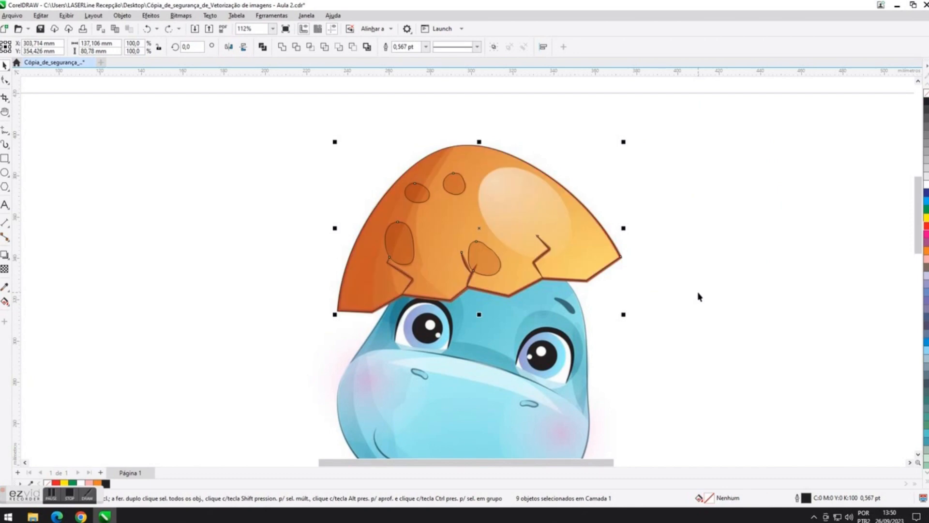
{"action": "key", "text": "Escape"}
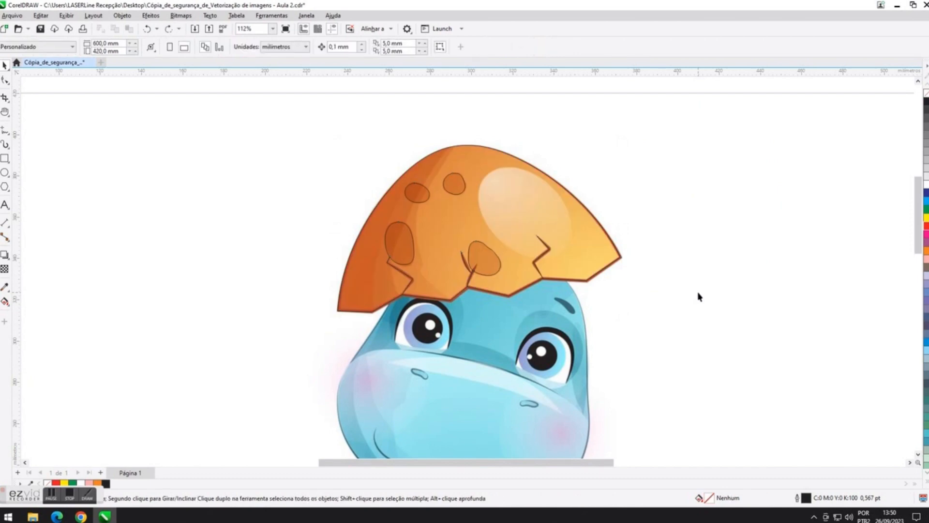
Reselect the traced hat pieces and try filling them with red and sending them to the back.
{"action": "left_click_drag", "start_coordinate": [711, 312], "coordinate": [711, 312]}
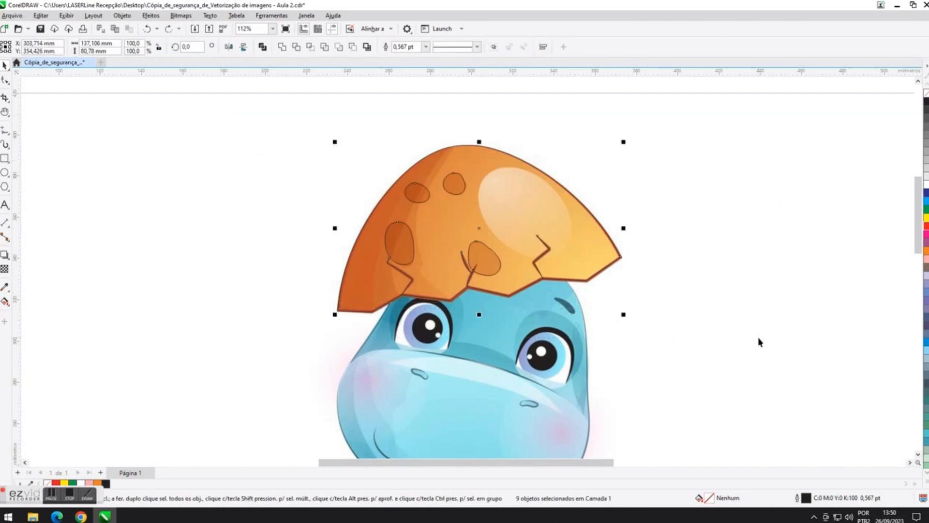
{"action": "left_click", "coordinate": [925, 226]}
{"action": "key", "text": "shift+Page_Down"}
{"action": "key", "text": "Escape"}
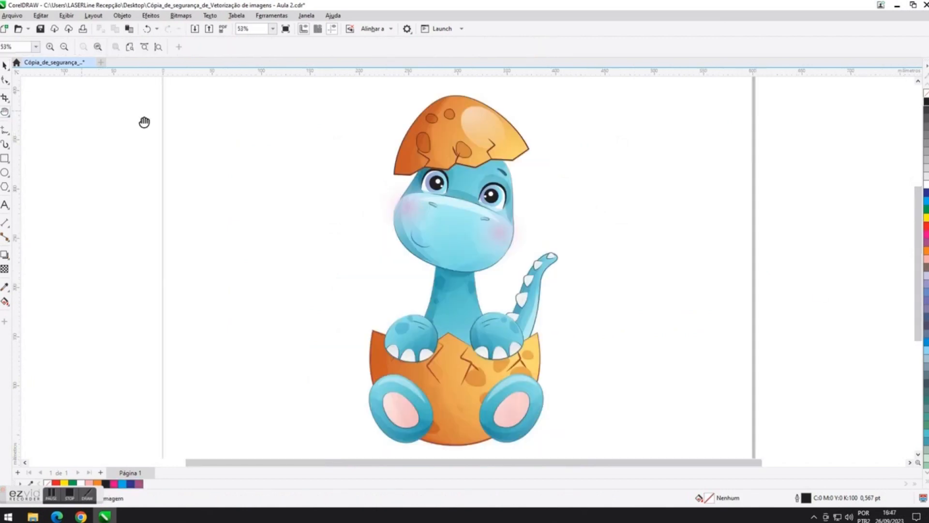
Draw a vertical straight line about 65 mm long with the Freehand tool in the empty area beside the page.
{"action": "left_click_drag", "start_coordinate": [352, 196], "coordinate": [852, 182]}
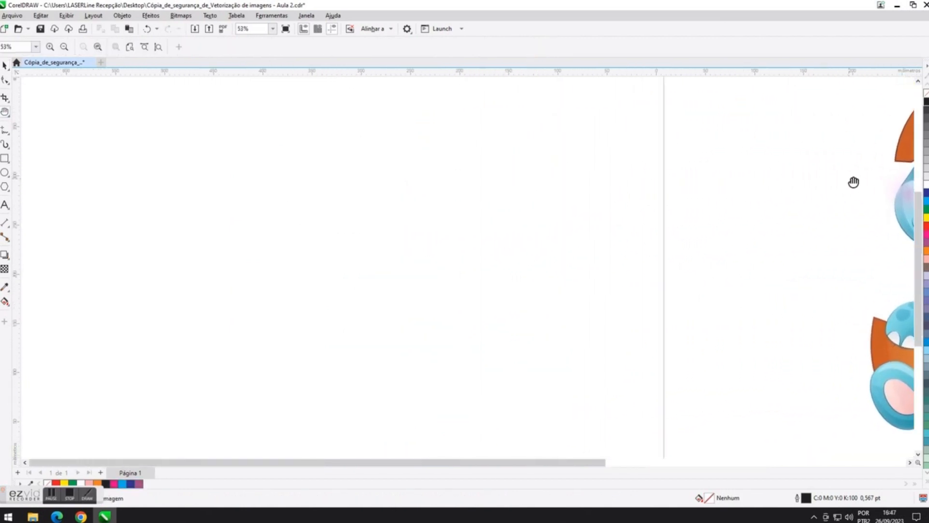
{"action": "scroll", "coordinate": [367, 194], "scroll_direction": "up", "scroll_amount": 2}
{"action": "scroll", "coordinate": [367, 194], "scroll_direction": "up", "scroll_amount": 1}
{"action": "left_click", "coordinate": [6, 131]}
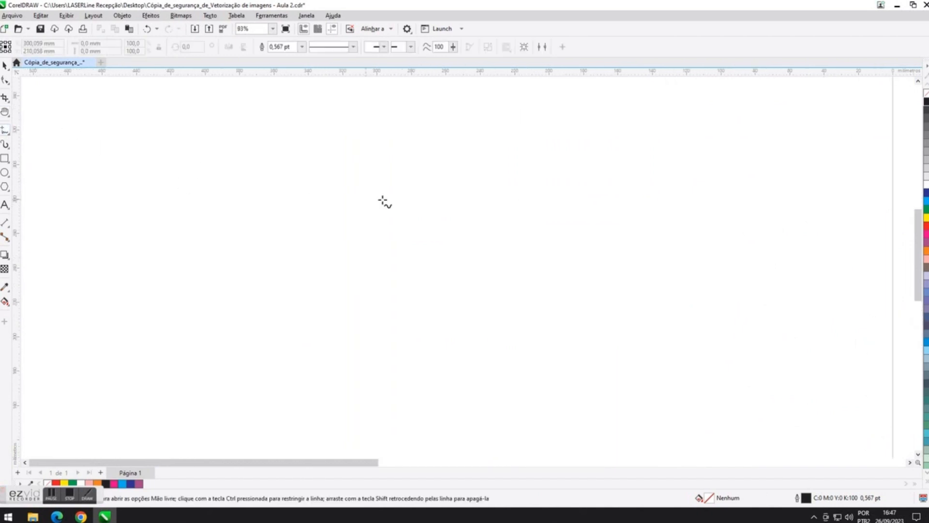
{"action": "left_click", "coordinate": [393, 283]}
{"action": "scroll", "coordinate": [404, 239], "scroll_direction": "up", "scroll_amount": 2}
{"action": "scroll", "coordinate": [404, 239], "scroll_direction": "up", "scroll_amount": 1}
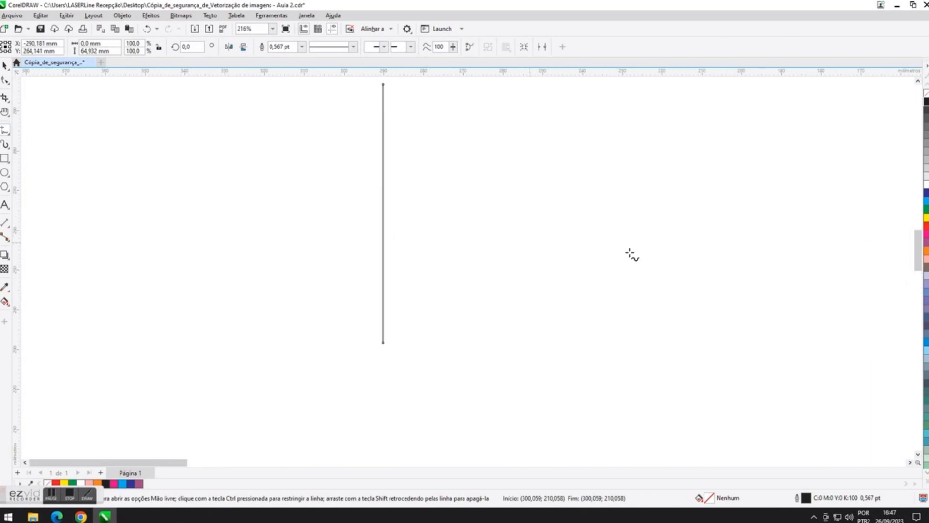
Continue the vertical line with connected straight lines into a closed rectangle about 28 mm wide and fill it with red.
{"action": "left_click_drag", "start_coordinate": [921, 252], "coordinate": [920, 247]}
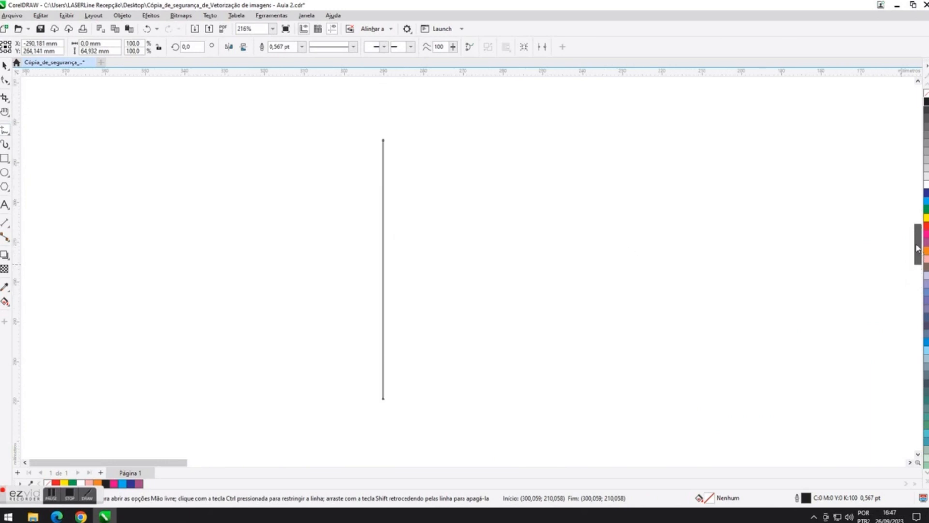
{"action": "left_click", "coordinate": [382, 399]}
{"action": "left_click", "coordinate": [494, 399]}
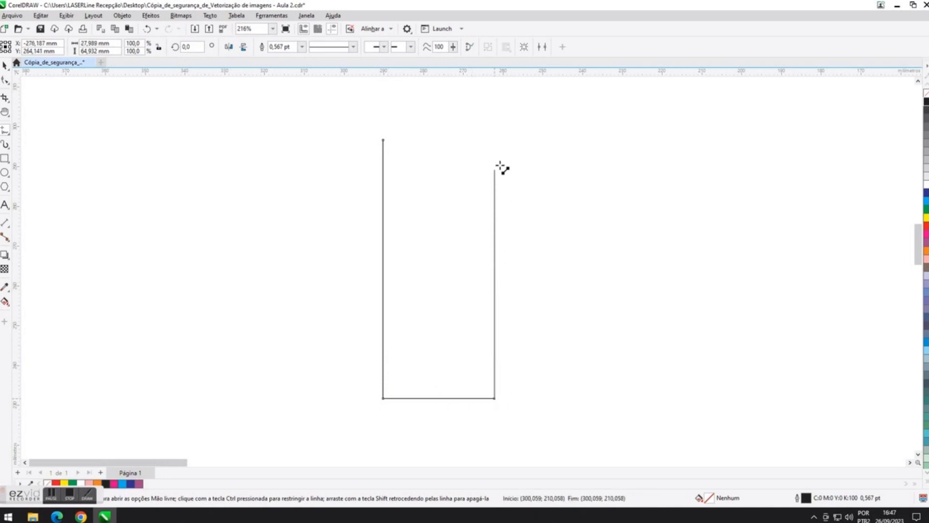
{"action": "left_click", "coordinate": [494, 140]}
{"action": "left_click", "coordinate": [383, 140]}
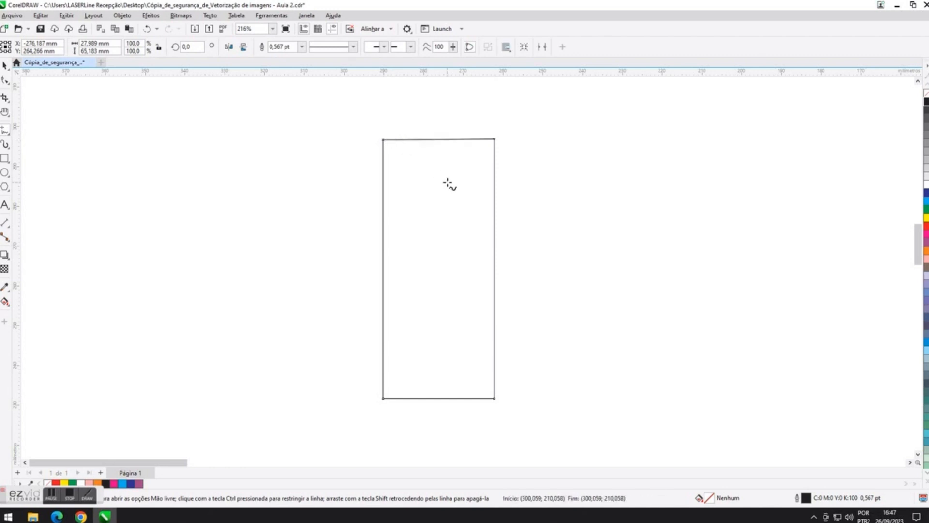
{"action": "left_click", "coordinate": [926, 232]}
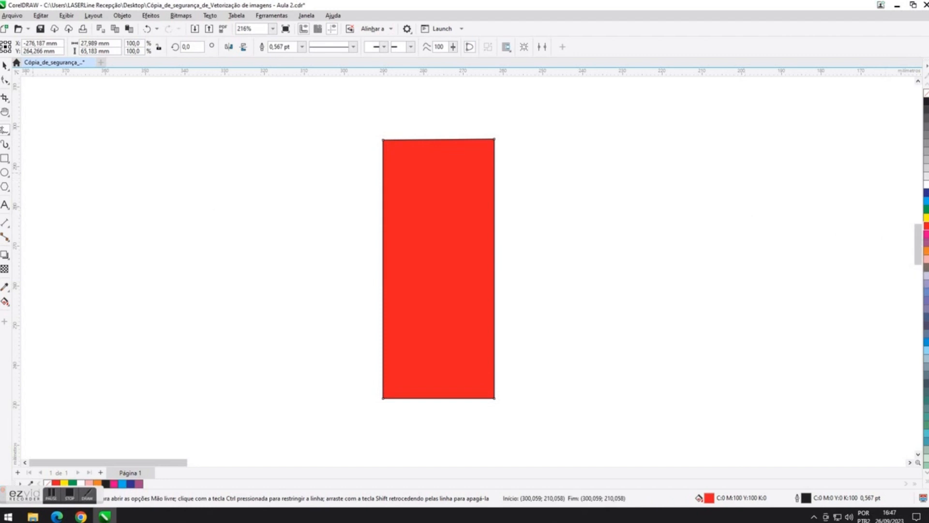
Draw an open shape about 20 mm wide and 65 mm high beside the red rectangle, ending in a loose diagonal line.
{"action": "left_click", "coordinate": [5, 113]}
{"action": "left_click_drag", "start_coordinate": [525, 231], "coordinate": [407, 216]}
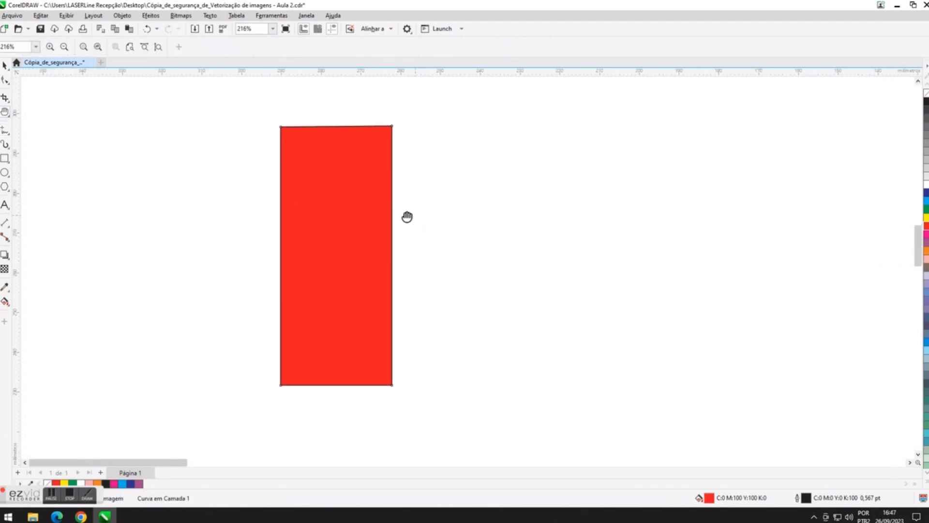
{"action": "left_click", "coordinate": [6, 133]}
{"action": "left_click_drag", "start_coordinate": [407, 124], "coordinate": [406, 252]}
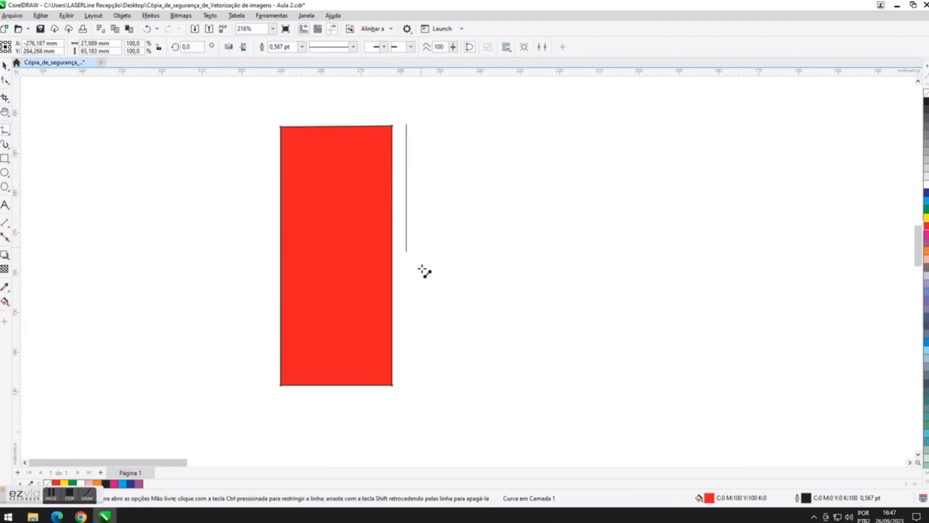
{"action": "left_click", "coordinate": [406, 382]}
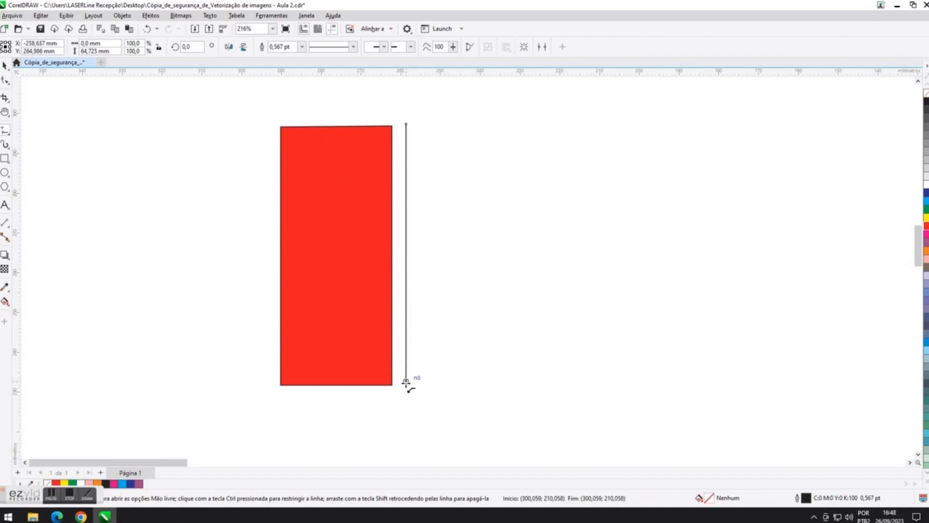
{"action": "left_click", "coordinate": [407, 380]}
{"action": "double_click", "coordinate": [484, 382]}
{"action": "left_click", "coordinate": [484, 126]}
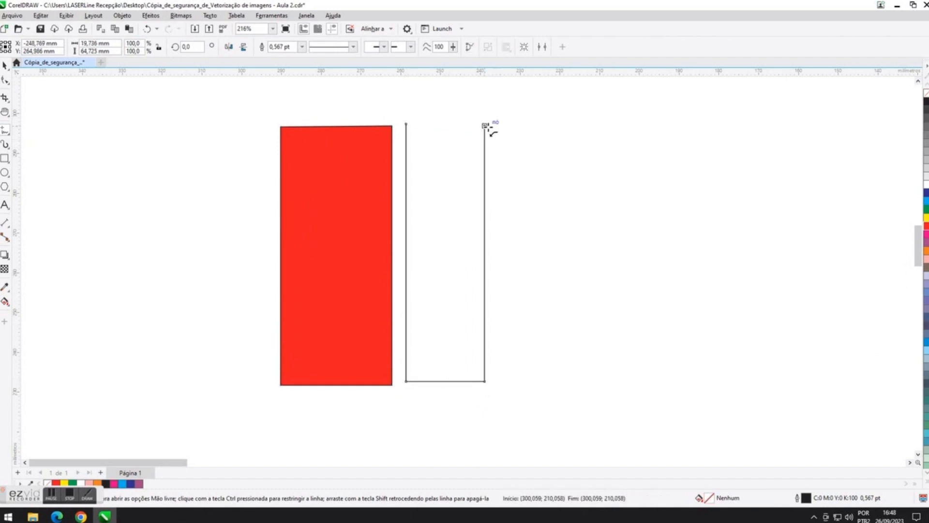
{"action": "double_click", "coordinate": [427, 183]}
Select the open shape beside the red rectangle and try to fill it with yellow.
{"action": "left_click", "coordinate": [6, 66]}
{"action": "left_click_drag", "start_coordinate": [398, 104], "coordinate": [549, 285]}
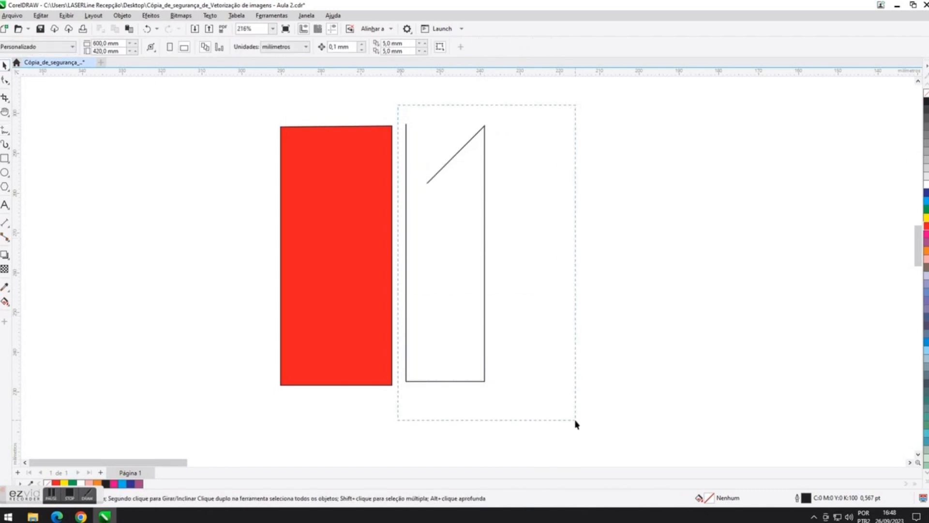
{"action": "left_click_drag", "start_coordinate": [576, 423], "coordinate": [576, 424]}
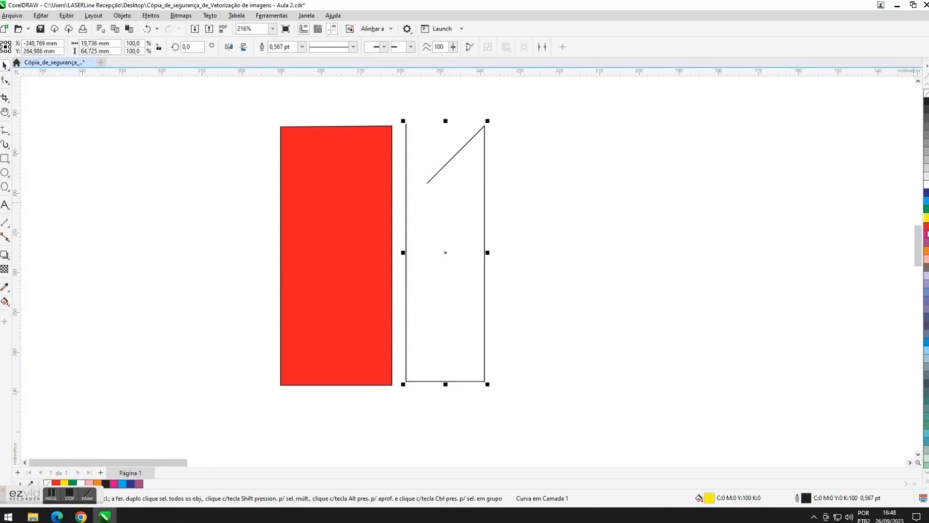
{"action": "right_click", "coordinate": [925, 195]}
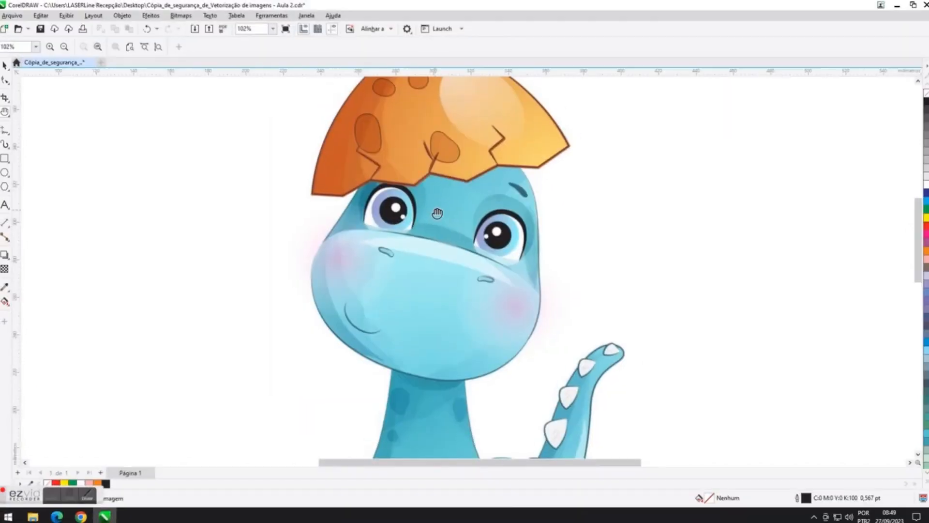
Draw connected straight lines from the hat's lower-left edge to the left cheek, across to the right cheek and up to the hat.
{"action": "left_click", "coordinate": [342, 188]}
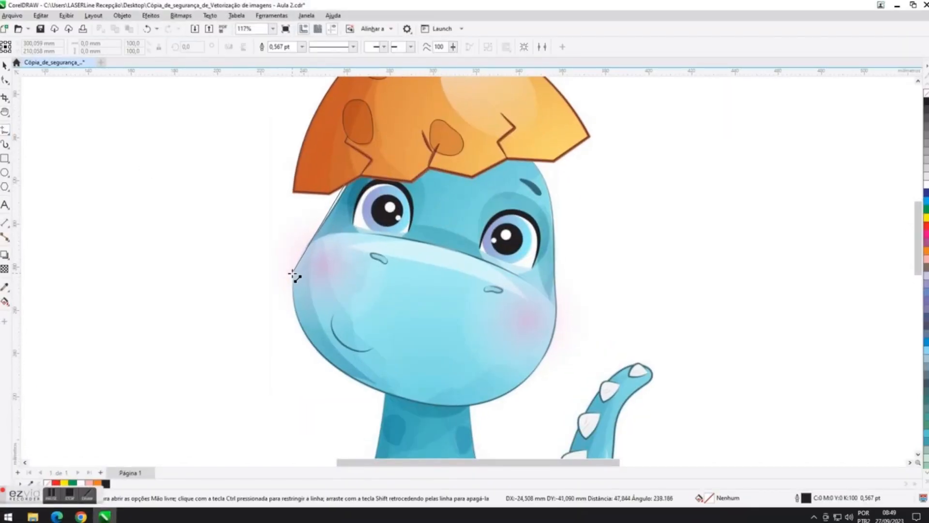
{"action": "left_click", "coordinate": [292, 273]}
{"action": "left_click", "coordinate": [556, 306]}
{"action": "double_click", "coordinate": [530, 160]}
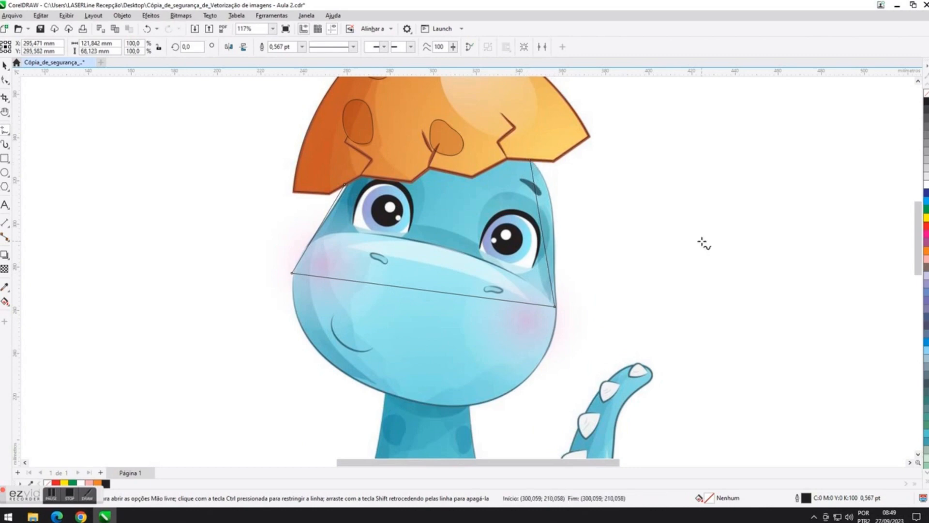
Convert the line between the two cheeks to a curve and pull both its handles down toward the chin's outline.
{"action": "key", "text": "F10"}
{"action": "right_click", "coordinate": [423, 289]}
{"action": "left_click", "coordinate": [451, 356]}
{"action": "left_click_drag", "start_coordinate": [380, 284], "coordinate": [294, 447]}
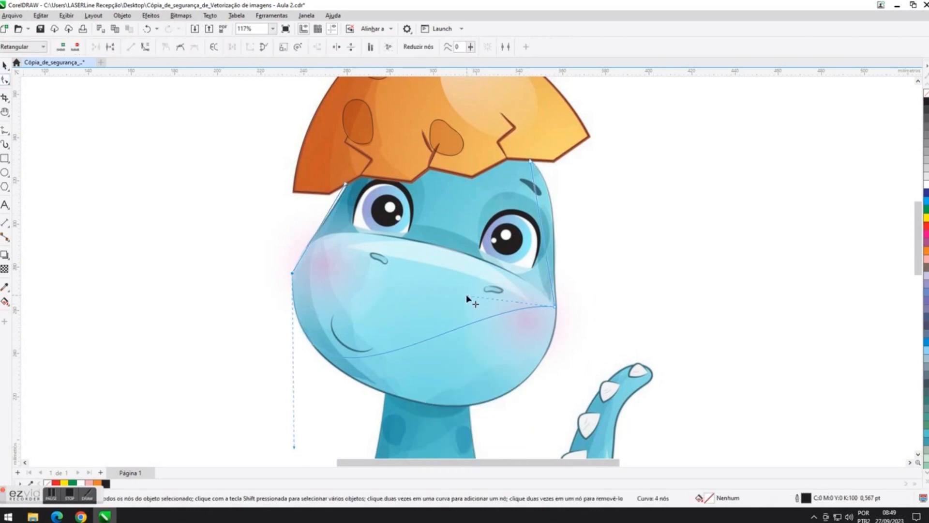
{"action": "left_click_drag", "start_coordinate": [467, 297], "coordinate": [561, 448]}
Add a node at the bottom of the chin and adjust its handles to follow the face outline.
{"action": "double_click", "coordinate": [466, 406]}
{"action": "left_click_drag", "start_coordinate": [389, 420], "coordinate": [394, 408]}
{"action": "left_click_drag", "start_coordinate": [517, 405], "coordinate": [514, 400]}
{"action": "left_click", "coordinate": [467, 407]}
{"action": "scroll", "coordinate": [460, 428], "scroll_direction": "up", "scroll_amount": 1}
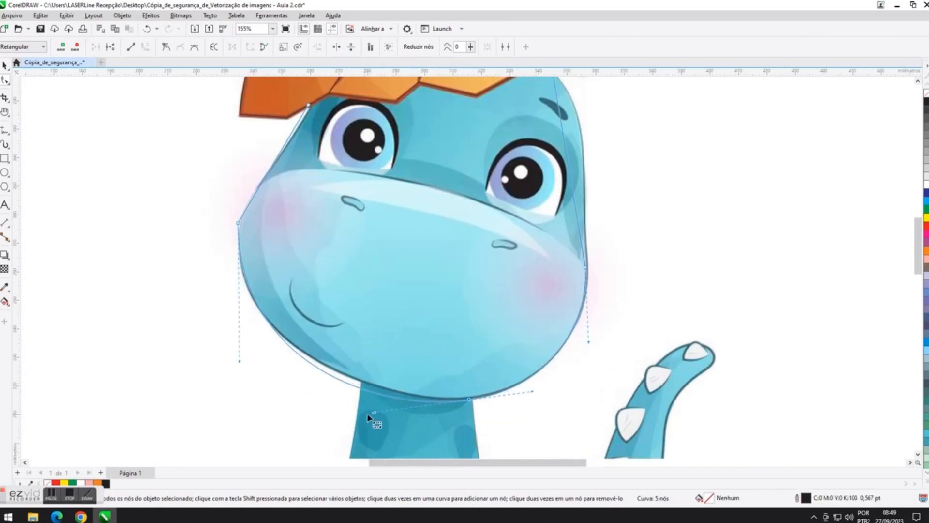
Add a node on the curve at the lower-left cheek and adjust the handles to match the jaw's outline.
{"action": "double_click", "coordinate": [256, 299]}
{"action": "left_click_drag", "start_coordinate": [297, 380], "coordinate": [302, 370]}
{"action": "left_click_drag", "start_coordinate": [394, 410], "coordinate": [394, 406]}
{"action": "scroll", "coordinate": [466, 410], "scroll_direction": "up", "scroll_amount": 3}
{"action": "left_click_drag", "start_coordinate": [472, 373], "coordinate": [470, 366]}
{"action": "scroll", "coordinate": [470, 368], "scroll_direction": "down", "scroll_amount": 3}
Convert the line between the left cheek and the hat to a curve and move its upper node onto the hat's edge.
{"action": "left_click_drag", "start_coordinate": [915, 250], "coordinate": [913, 237]}
{"action": "right_click", "coordinate": [281, 244]}
{"action": "key", "text": "Escape"}
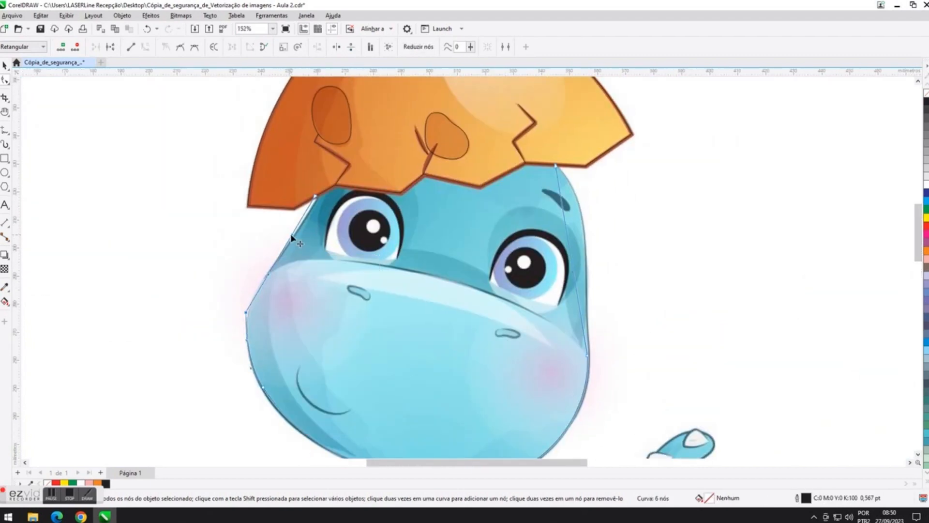
{"action": "scroll", "coordinate": [317, 194], "scroll_direction": "up", "scroll_amount": 5}
{"action": "left_click_drag", "start_coordinate": [317, 198], "coordinate": [325, 193]}
{"action": "scroll", "coordinate": [283, 280], "scroll_direction": "down", "scroll_amount": 4}
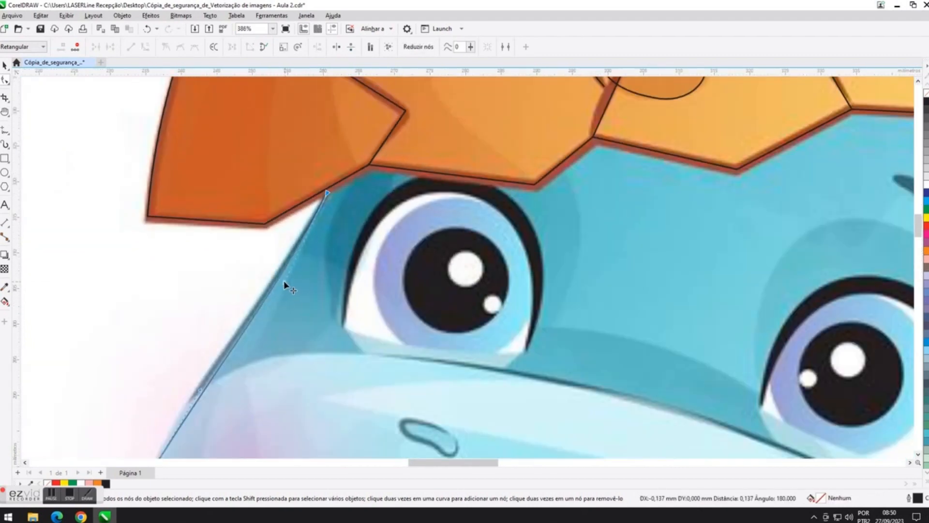
Pull both handles of the segment between the hat and the right cheek outward to match the head's right side.
{"action": "scroll", "coordinate": [279, 278], "scroll_direction": "down", "scroll_amount": 2}
{"action": "scroll", "coordinate": [299, 215], "scroll_direction": "up", "scroll_amount": 3}
{"action": "scroll", "coordinate": [264, 296], "scroll_direction": "down", "scroll_amount": 2}
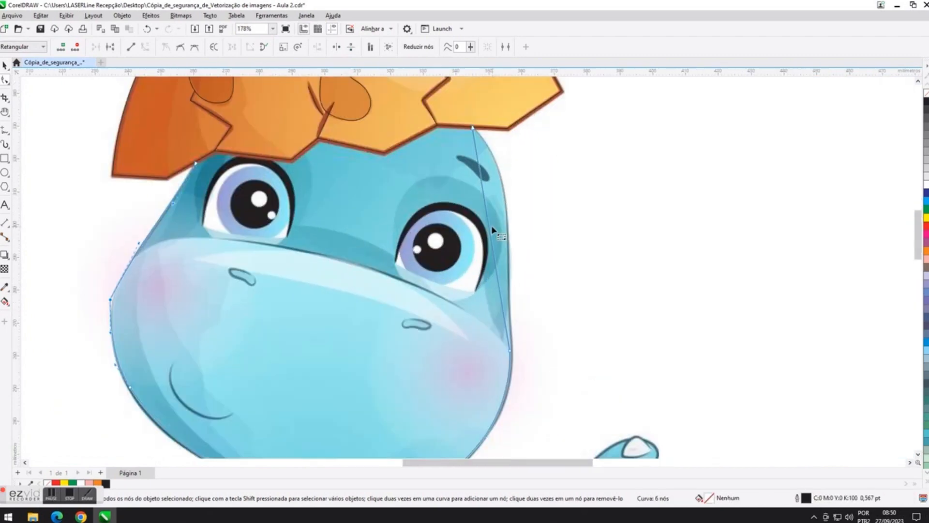
{"action": "left_click_drag", "start_coordinate": [486, 203], "coordinate": [511, 150]}
{"action": "left_click_drag", "start_coordinate": [497, 276], "coordinate": [512, 283]}
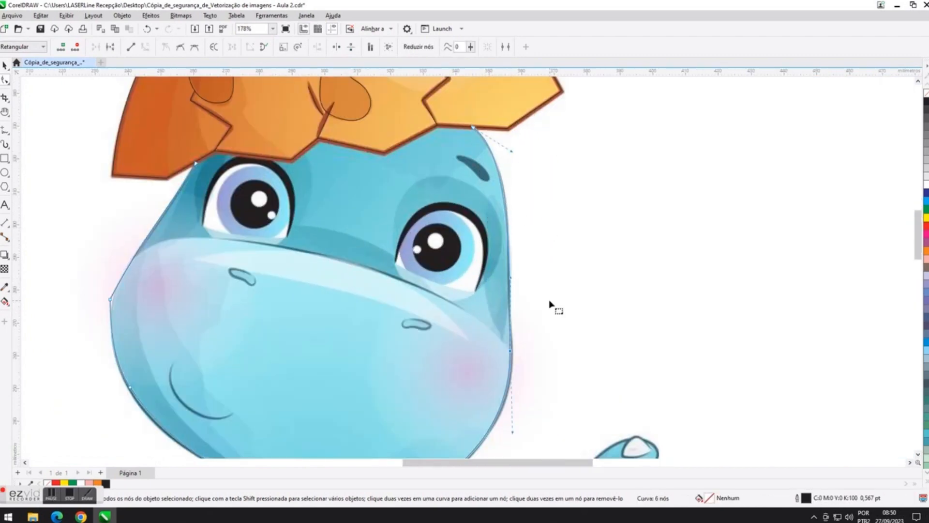
Move the traced head outline off the image to inspect it, and undo the move.
{"action": "scroll", "coordinate": [551, 306], "scroll_direction": "down", "scroll_amount": 2}
{"action": "left_click", "coordinate": [4, 64]}
{"action": "left_click_drag", "start_coordinate": [430, 316], "coordinate": [717, 246]}
{"action": "key", "text": "F10"}
{"action": "key", "text": "ctrl+z"}
Reposition the node at the right cheek and adjust its handle so the curve follows the face's edge.
{"action": "scroll", "coordinate": [487, 357], "scroll_direction": "up", "scroll_amount": 5}
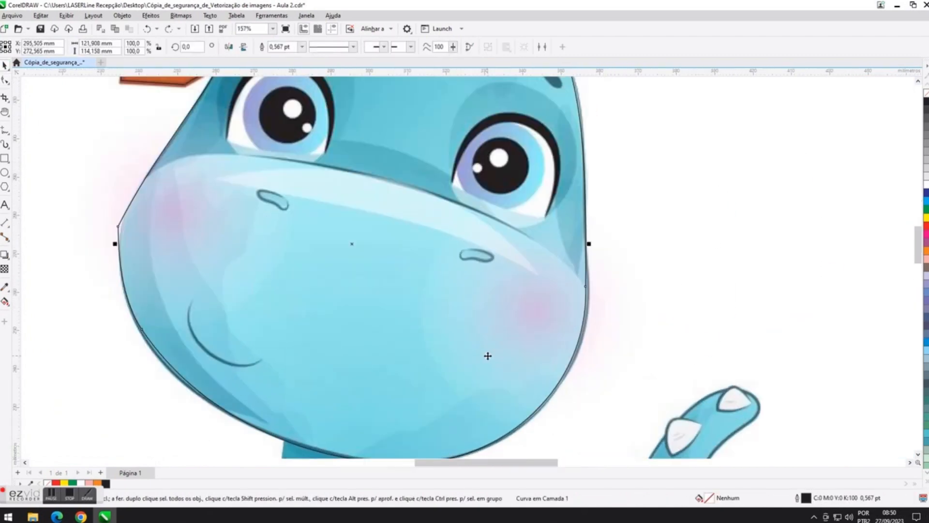
{"action": "left_click_drag", "start_coordinate": [607, 278], "coordinate": [605, 279]}
{"action": "scroll", "coordinate": [608, 281], "scroll_direction": "up", "scroll_amount": 4}
{"action": "scroll", "coordinate": [592, 267], "scroll_direction": "down", "scroll_amount": 4}
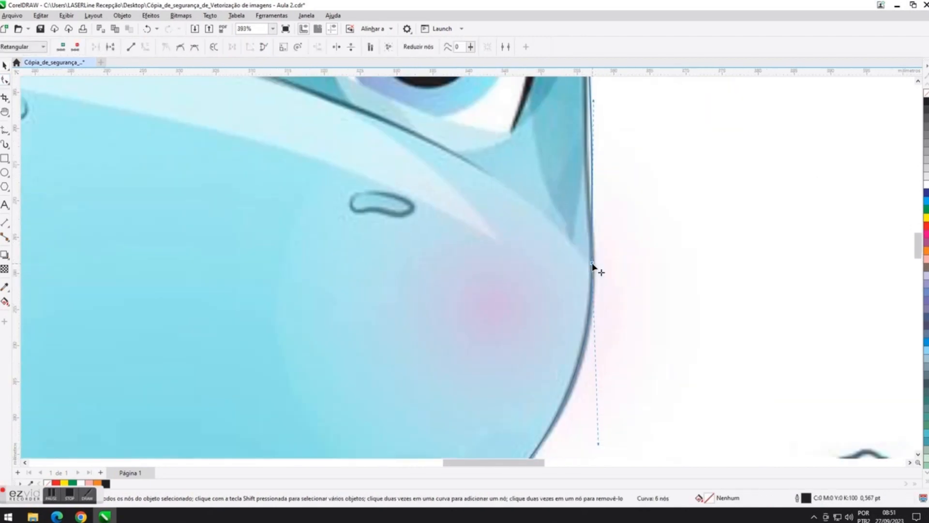
{"action": "scroll", "coordinate": [600, 160], "scroll_direction": "up", "scroll_amount": 2}
{"action": "left_click_drag", "start_coordinate": [585, 164], "coordinate": [572, 166]}
{"action": "scroll", "coordinate": [572, 166], "scroll_direction": "down", "scroll_amount": 6}
{"action": "scroll", "coordinate": [581, 97], "scroll_direction": "up", "scroll_amount": 3}
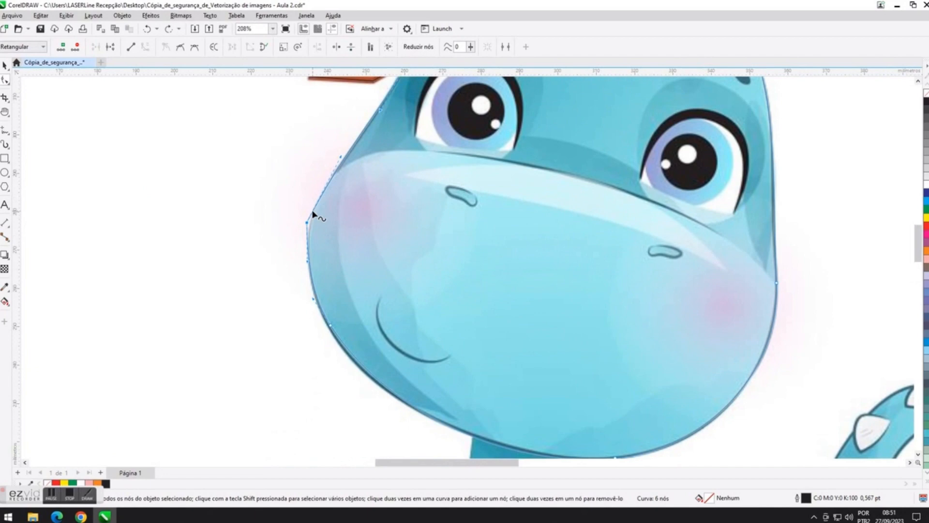
Make the left cheek node smooth, move it onto the face's edge and adjust its handles to the cheek's contour.
{"action": "scroll", "coordinate": [313, 214], "scroll_direction": "up", "scroll_amount": 2}
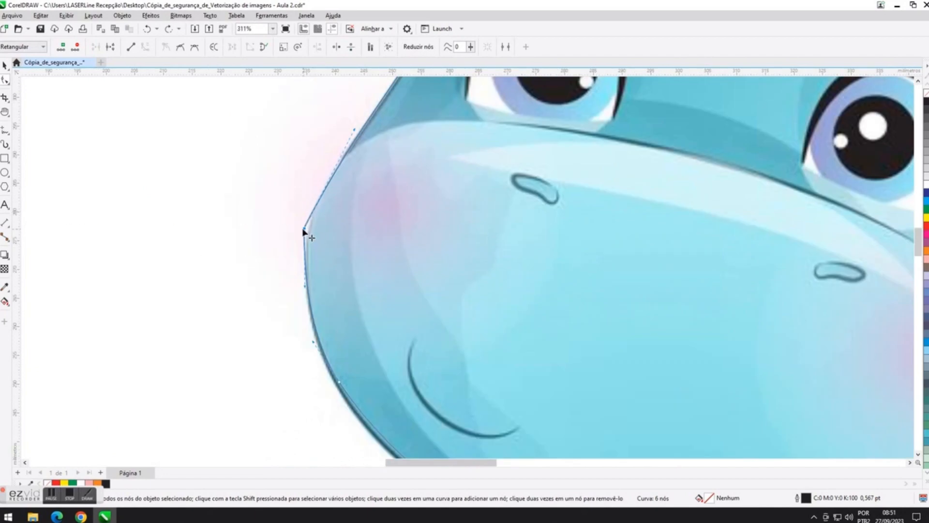
{"action": "right_click", "coordinate": [305, 231]}
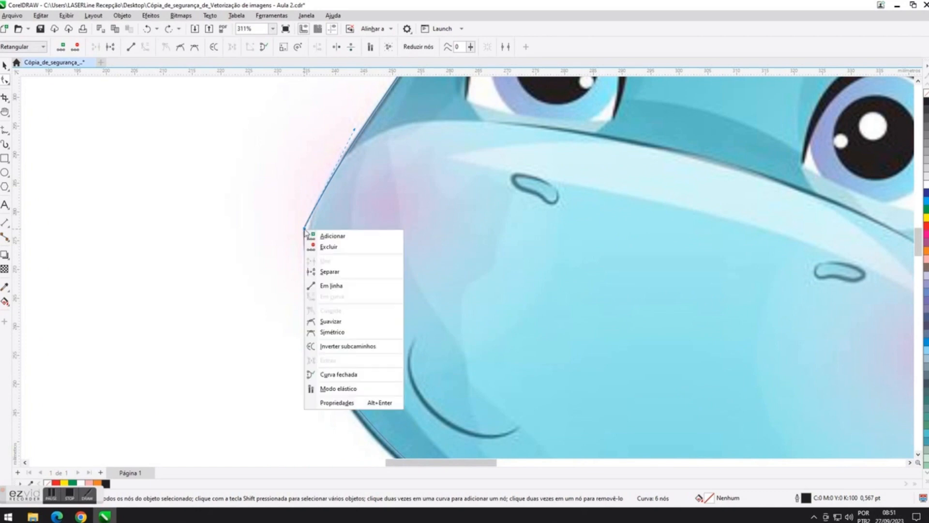
{"action": "left_click", "coordinate": [337, 322]}
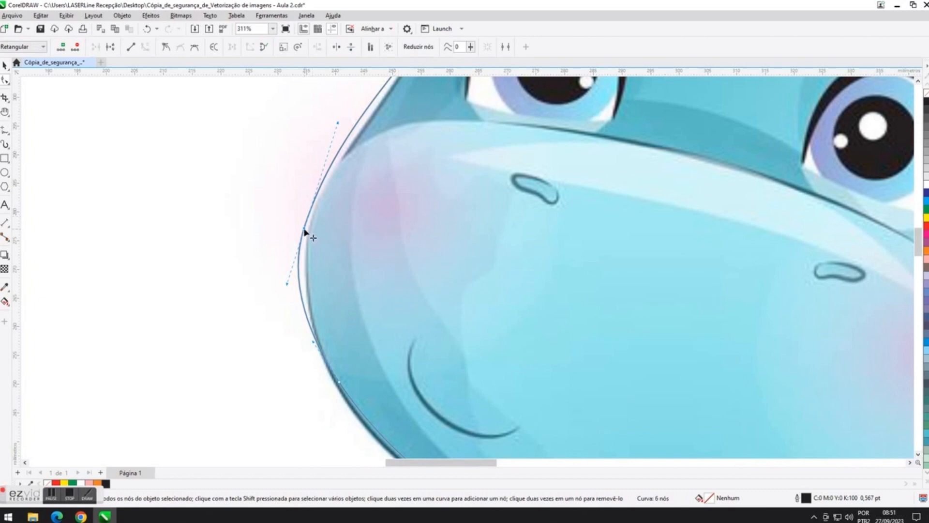
{"action": "left_click_drag", "start_coordinate": [308, 229], "coordinate": [312, 227]}
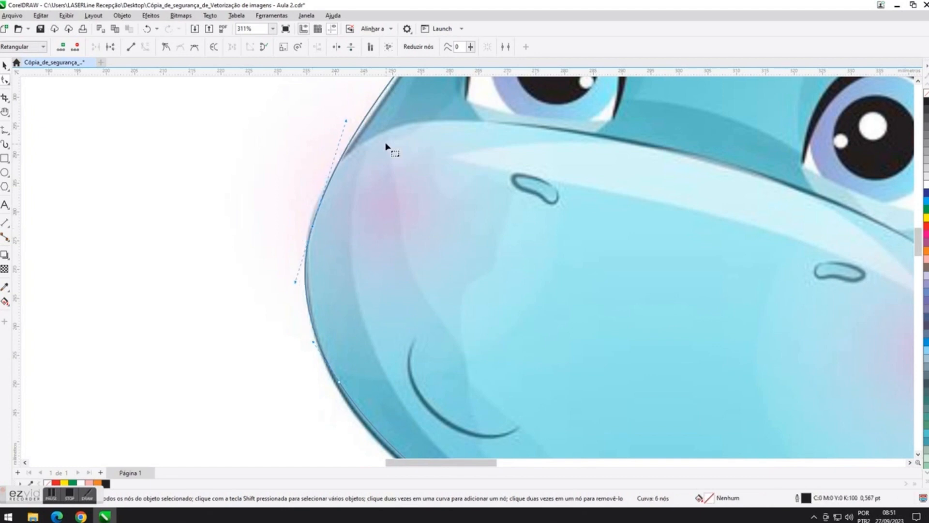
{"action": "left_click_drag", "start_coordinate": [346, 121], "coordinate": [351, 122]}
{"action": "scroll", "coordinate": [317, 211], "scroll_direction": "up", "scroll_amount": 3}
{"action": "left_click_drag", "start_coordinate": [299, 269], "coordinate": [303, 248]}
{"action": "scroll", "coordinate": [304, 249], "scroll_direction": "down", "scroll_amount": 4}
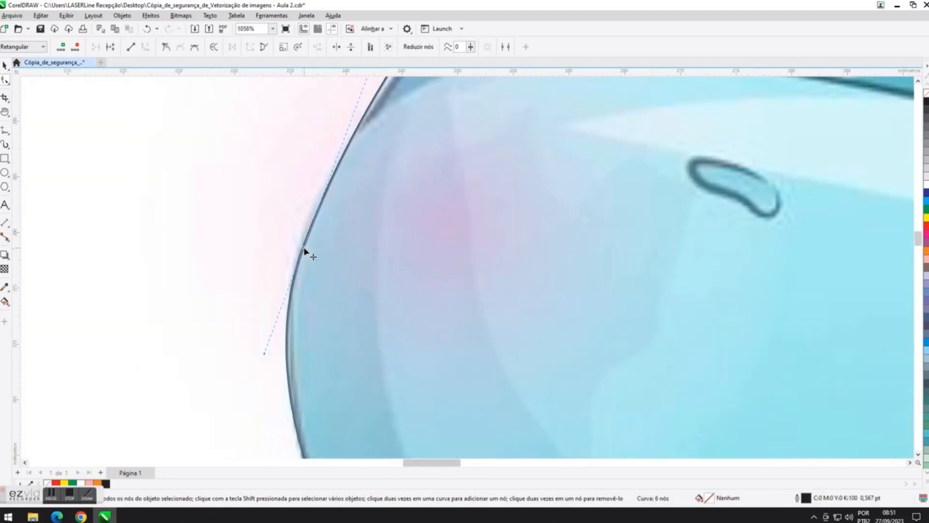
{"action": "left_click_drag", "start_coordinate": [283, 321], "coordinate": [286, 319]}
Add a node above the left cheek and adjust it and its handles to match the edge up to the hat.
{"action": "double_click", "coordinate": [332, 194]}
{"action": "scroll", "coordinate": [367, 136], "scroll_direction": "up", "scroll_amount": 1}
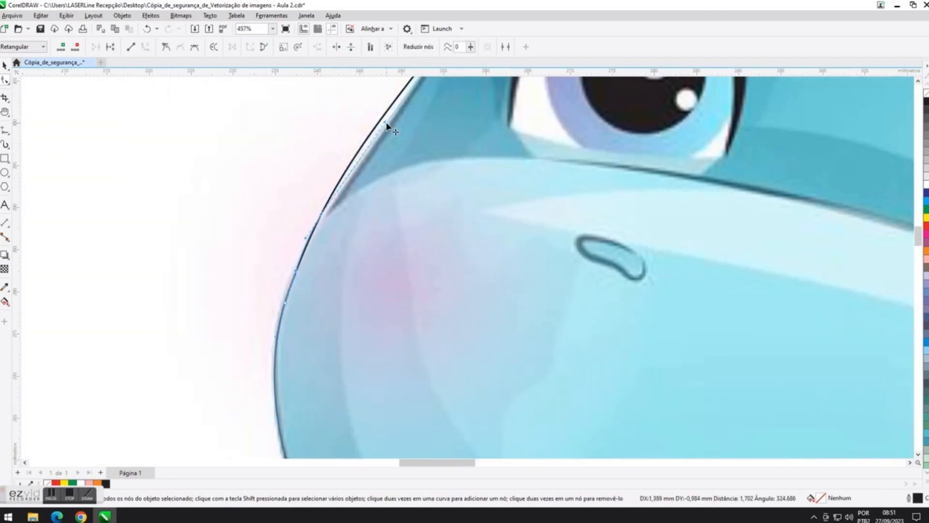
{"action": "scroll", "coordinate": [367, 137], "scroll_direction": "down", "scroll_amount": 4}
{"action": "scroll", "coordinate": [213, 253], "scroll_direction": "up", "scroll_amount": 4}
{"action": "scroll", "coordinate": [213, 254], "scroll_direction": "down", "scroll_amount": 6}
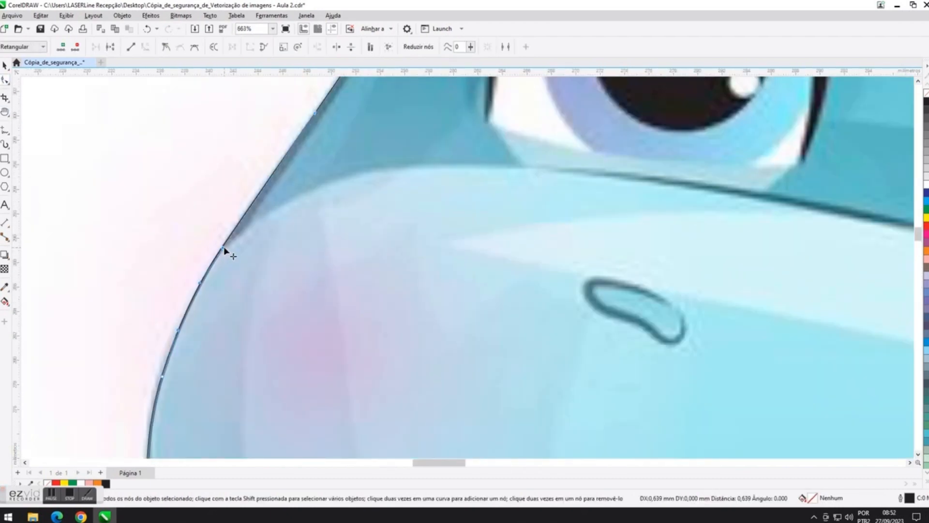
Place the refined head outline beside the dinosaur to check its shape, and undo that move.
{"action": "left_click", "coordinate": [5, 64]}
{"action": "left_click_drag", "start_coordinate": [693, 218], "coordinate": [707, 207]}
{"action": "left_click", "coordinate": [785, 421]}
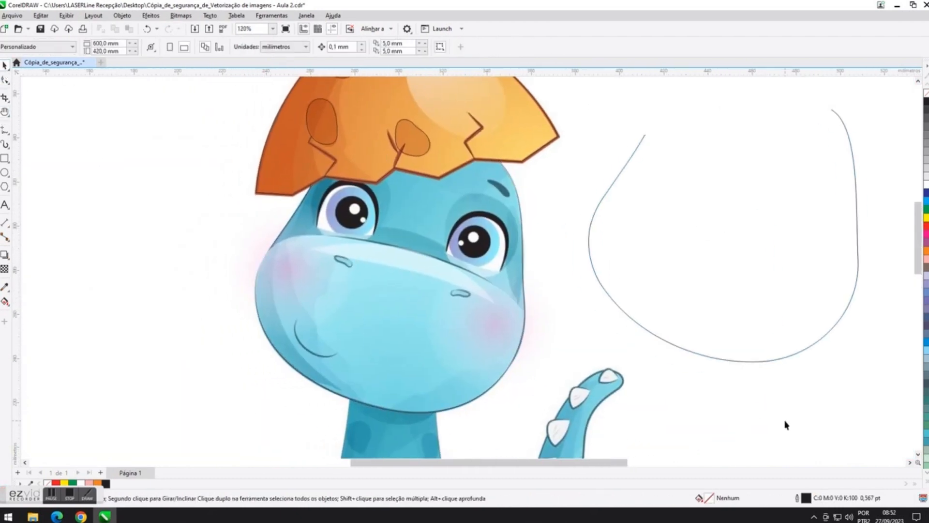
{"action": "key", "text": "ctrl+z"}
Fine-tune the handles along the left jaw and chin so the curve matches the lower face outline.
{"action": "scroll", "coordinate": [304, 379], "scroll_direction": "up", "scroll_amount": 2}
{"action": "key", "text": "F10"}
{"action": "left_click_drag", "start_coordinate": [222, 284], "coordinate": [220, 289]}
{"action": "left_click_drag", "start_coordinate": [918, 249], "coordinate": [917, 251]}
{"action": "left_click_drag", "start_coordinate": [302, 379], "coordinate": [313, 376]}
{"action": "left_click", "coordinate": [467, 436]}
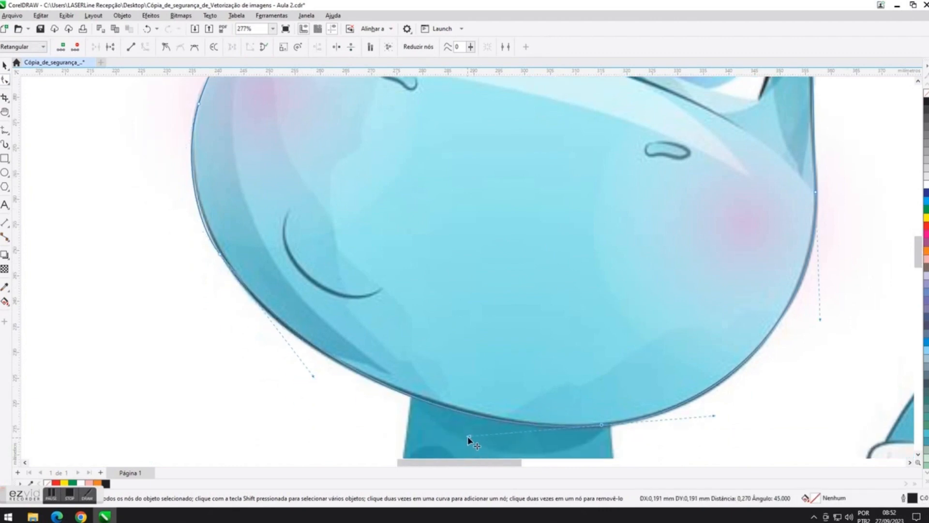
Start the body outline with straight lines from the neck's upper-left end past the left arm and shell corner to the left foot.
{"action": "scroll", "coordinate": [467, 436], "scroll_direction": "down", "scroll_amount": 4}
{"action": "left_click", "coordinate": [5, 111]}
{"action": "left_click_drag", "start_coordinate": [494, 330], "coordinate": [441, 223]}
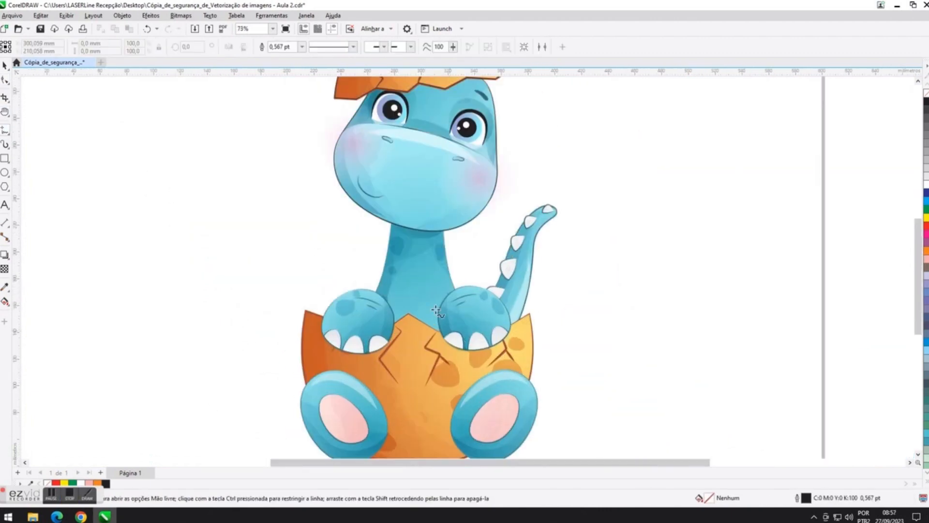
{"action": "left_click", "coordinate": [393, 220]}
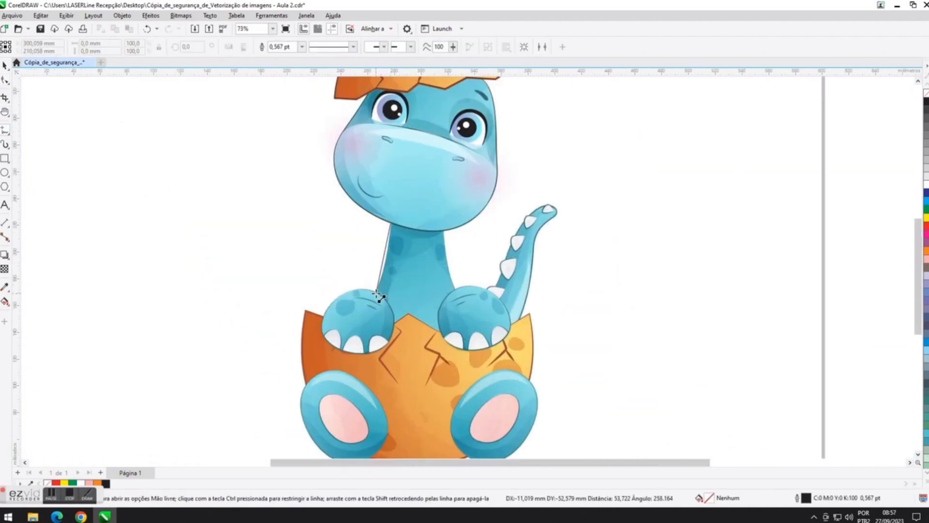
{"action": "left_click", "coordinate": [377, 293]}
{"action": "left_click", "coordinate": [304, 309]}
{"action": "left_click", "coordinate": [306, 387]}
{"action": "scroll", "coordinate": [307, 387], "scroll_direction": "down", "scroll_amount": 3}
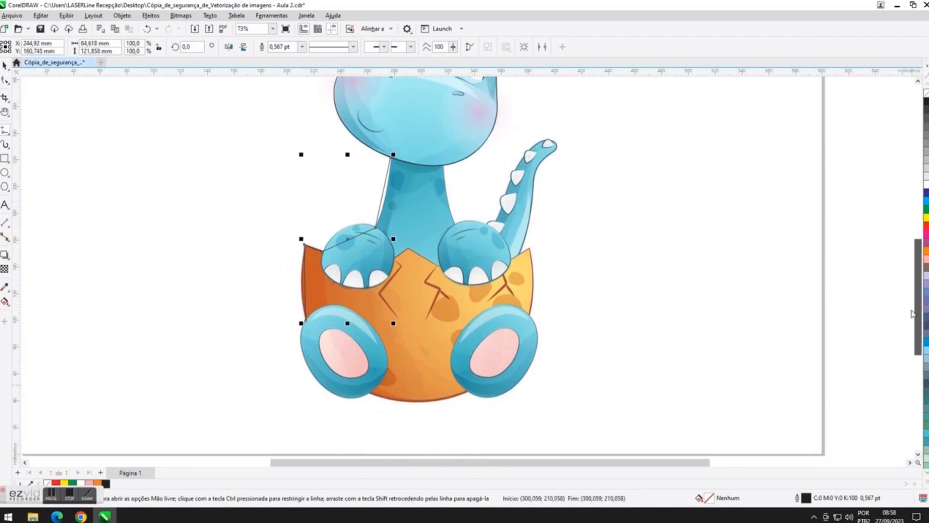
Continue the straight body lines along the shell's base, up its right side, across the right arm and up to the chin.
{"action": "left_click", "coordinate": [370, 380]}
{"action": "left_click", "coordinate": [466, 380]}
{"action": "left_click", "coordinate": [529, 302]}
{"action": "left_click", "coordinate": [529, 237]}
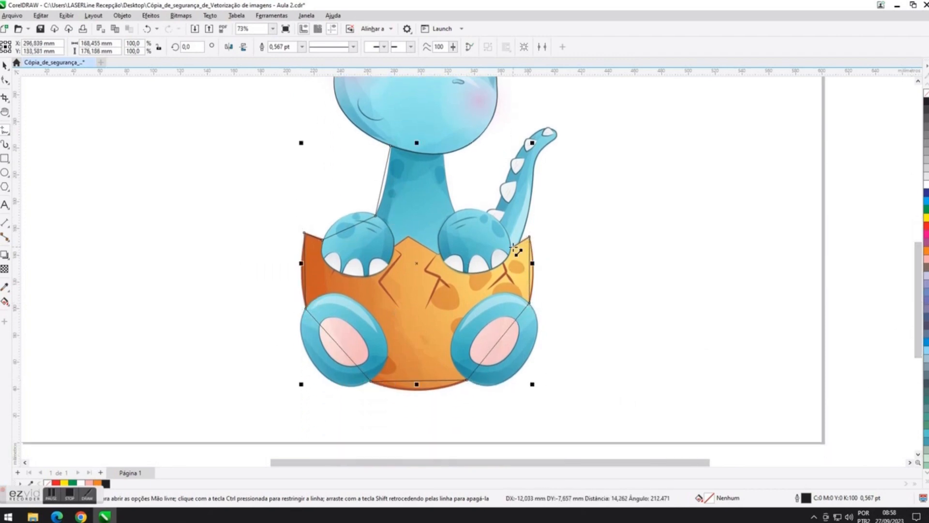
{"action": "left_click", "coordinate": [455, 211]}
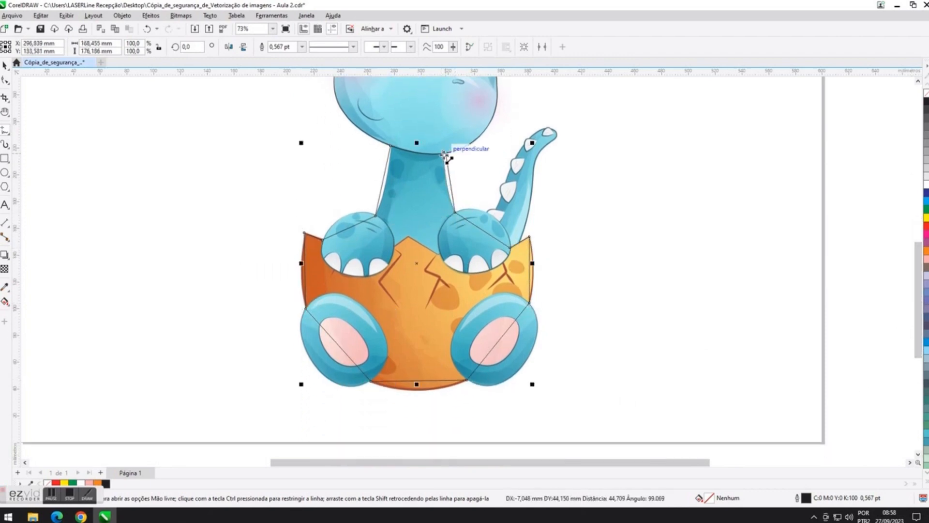
{"action": "scroll", "coordinate": [442, 148], "scroll_direction": "up", "scroll_amount": 2}
{"action": "left_click", "coordinate": [443, 177]}
Bend the line on the neck's left side to its contour with the handles and align its upper node with the chin.
{"action": "scroll", "coordinate": [513, 277], "scroll_direction": "down", "scroll_amount": 1}
{"action": "scroll", "coordinate": [514, 279], "scroll_direction": "down", "scroll_amount": 3}
{"action": "key", "text": "h"}
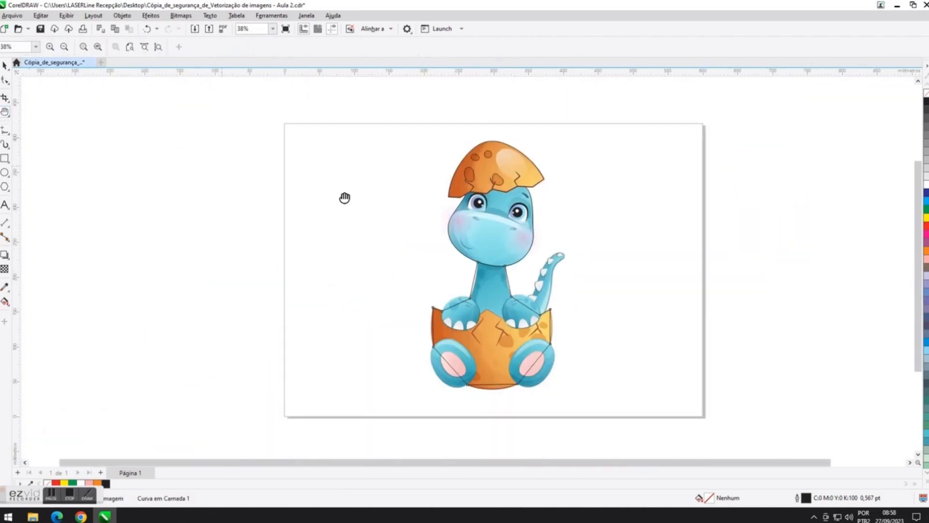
{"action": "scroll", "coordinate": [408, 273], "scroll_direction": "up", "scroll_amount": 4}
{"action": "left_click", "coordinate": [6, 81]}
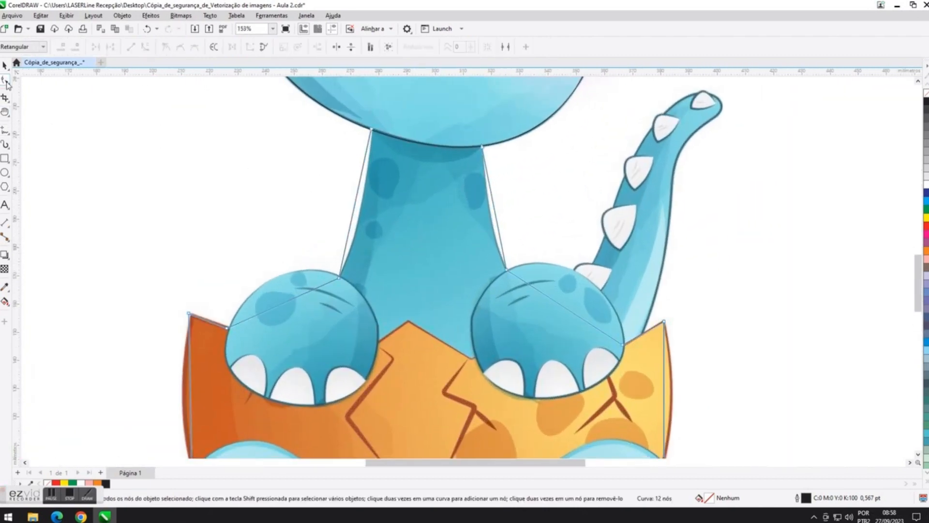
{"action": "left_click_drag", "start_coordinate": [351, 226], "coordinate": [363, 231]}
{"action": "left_click_drag", "start_coordinate": [360, 179], "coordinate": [365, 180]}
{"action": "scroll", "coordinate": [381, 120], "scroll_direction": "up", "scroll_amount": 2}
{"action": "left_click_drag", "start_coordinate": [359, 141], "coordinate": [361, 143]}
{"action": "scroll", "coordinate": [359, 144], "scroll_direction": "down", "scroll_amount": 1}
{"action": "scroll", "coordinate": [361, 148], "scroll_direction": "down", "scroll_amount": 2}
Convert the line over the left arm to a curve, shape it with both handles and smooth the node at the neck.
{"action": "scroll", "coordinate": [293, 277], "scroll_direction": "up", "scroll_amount": 3}
{"action": "right_click", "coordinate": [294, 277]}
{"action": "left_click", "coordinate": [324, 346]}
{"action": "left_click_drag", "start_coordinate": [262, 292], "coordinate": [286, 172]}
{"action": "left_click_drag", "start_coordinate": [328, 263], "coordinate": [383, 234]}
{"action": "scroll", "coordinate": [402, 236], "scroll_direction": "up", "scroll_amount": 2}
{"action": "right_click", "coordinate": [384, 234]}
{"action": "left_click", "coordinate": [411, 328]}
{"action": "scroll", "coordinate": [428, 283], "scroll_direction": "down", "scroll_amount": 2}
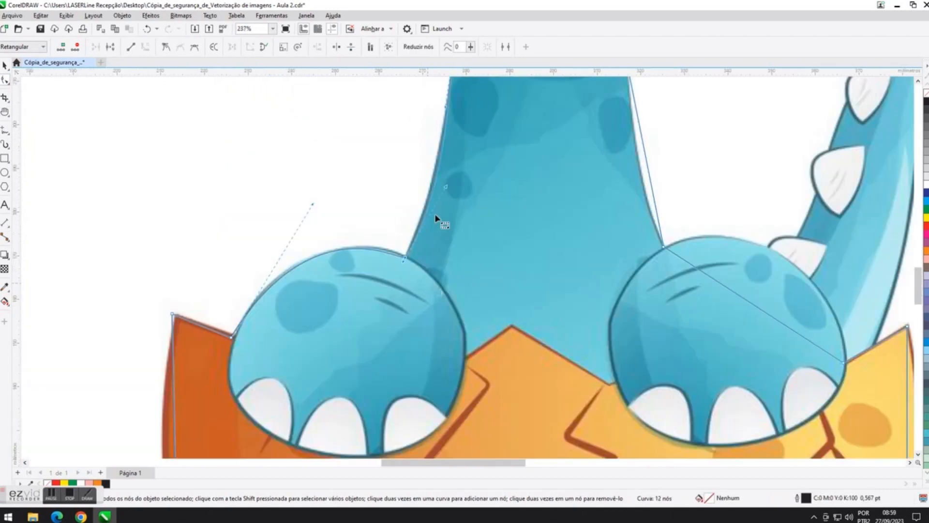
Readjust the handles of the curve over the left arm to fit the arm's outline.
{"action": "left_click_drag", "start_coordinate": [444, 191], "coordinate": [401, 263]}
{"action": "scroll", "coordinate": [400, 263], "scroll_direction": "up", "scroll_amount": 3}
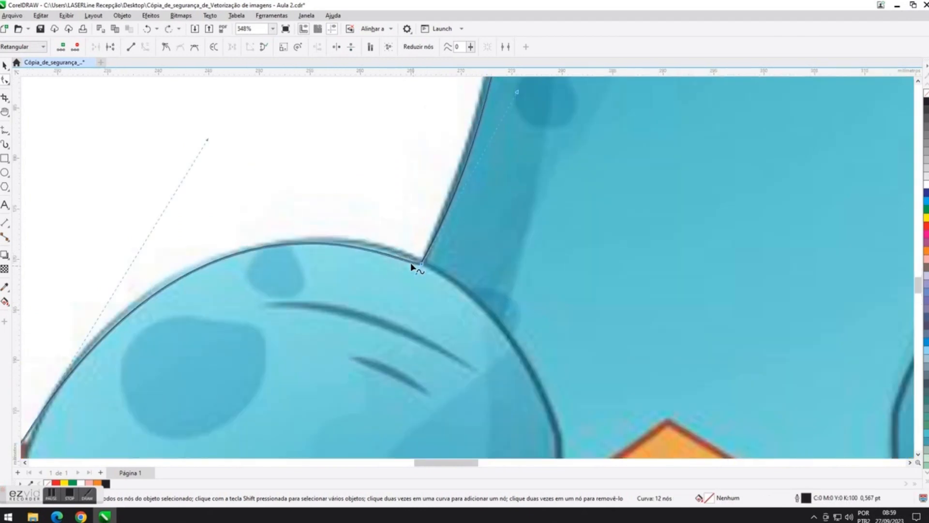
{"action": "key", "text": "ctrl+z"}
{"action": "left_click", "coordinate": [423, 265]}
{"action": "mouse_move", "coordinate": [207, 138]}
{"action": "left_mouse_down"}
{"action": "mouse_move", "coordinate": [213, 133]}
{"action": "mouse_move", "coordinate": [201, 131]}
{"action": "left_mouse_up"}
Add a node beside the junction of the left arm and neck and move it onto the arm's edge.
{"action": "scroll", "coordinate": [426, 265], "scroll_direction": "up", "scroll_amount": 3}
{"action": "double_click", "coordinate": [408, 265]}
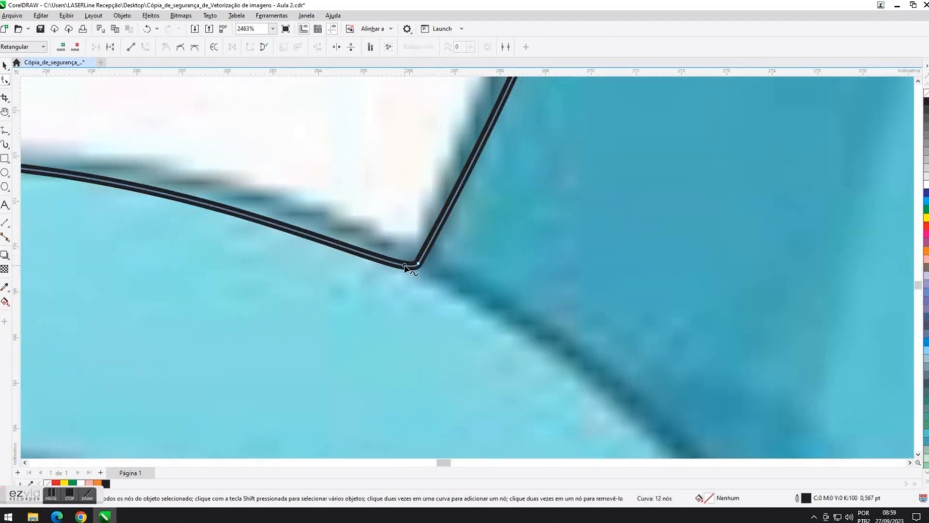
{"action": "scroll", "coordinate": [382, 265], "scroll_direction": "down", "scroll_amount": 3}
{"action": "left_click_drag", "start_coordinate": [378, 261], "coordinate": [391, 257]}
{"action": "scroll", "coordinate": [397, 256], "scroll_direction": "up", "scroll_amount": 3}
{"action": "scroll", "coordinate": [411, 273], "scroll_direction": "down", "scroll_amount": 5}
{"action": "scroll", "coordinate": [335, 305], "scroll_direction": "up", "scroll_amount": 3}
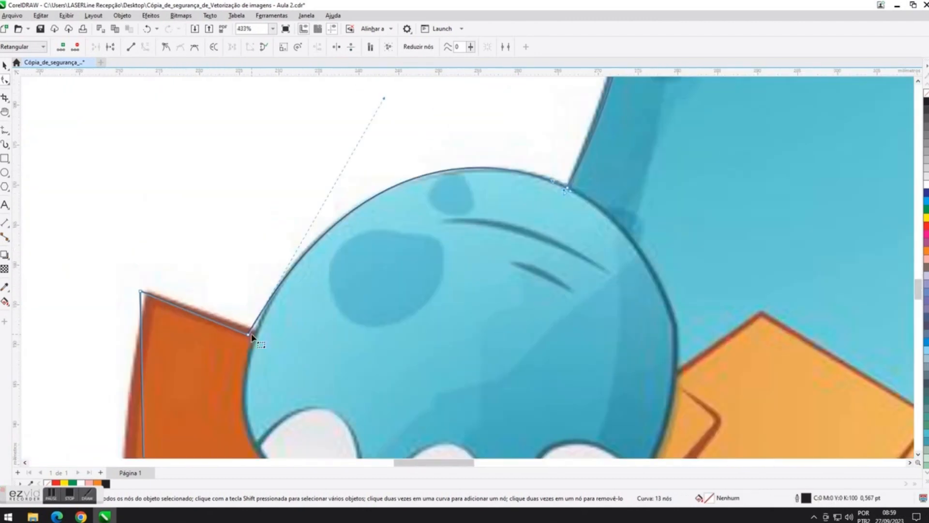
Align the nodes at both ends of the left arm's curve with the drawing and adjust the lower handle.
{"action": "left_click_drag", "start_coordinate": [249, 334], "coordinate": [256, 332]}
{"action": "left_click_drag", "start_coordinate": [391, 95], "coordinate": [347, 116]}
{"action": "left_click", "coordinate": [567, 188]}
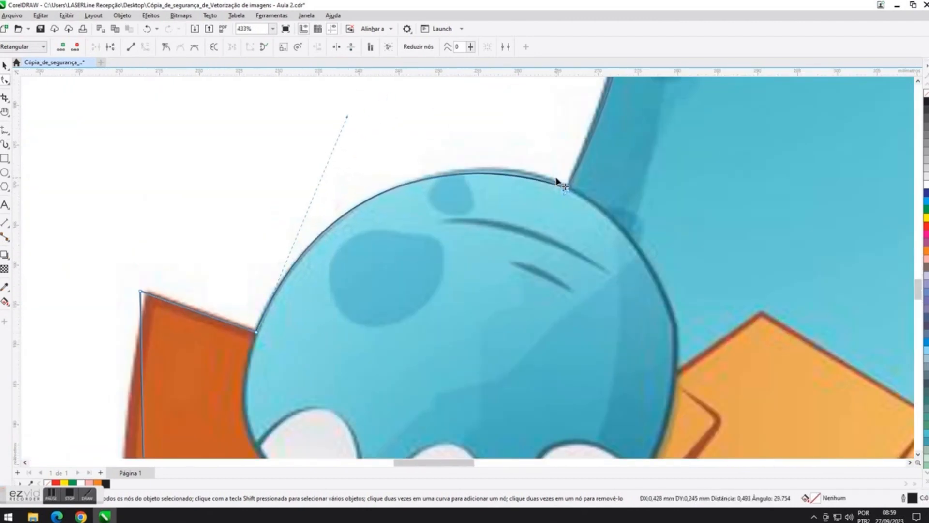
Convert the line on the shell's left side to a curve and pull its handles outward to match the shell's edge.
{"action": "scroll", "coordinate": [338, 218], "scroll_direction": "down", "scroll_amount": 8}
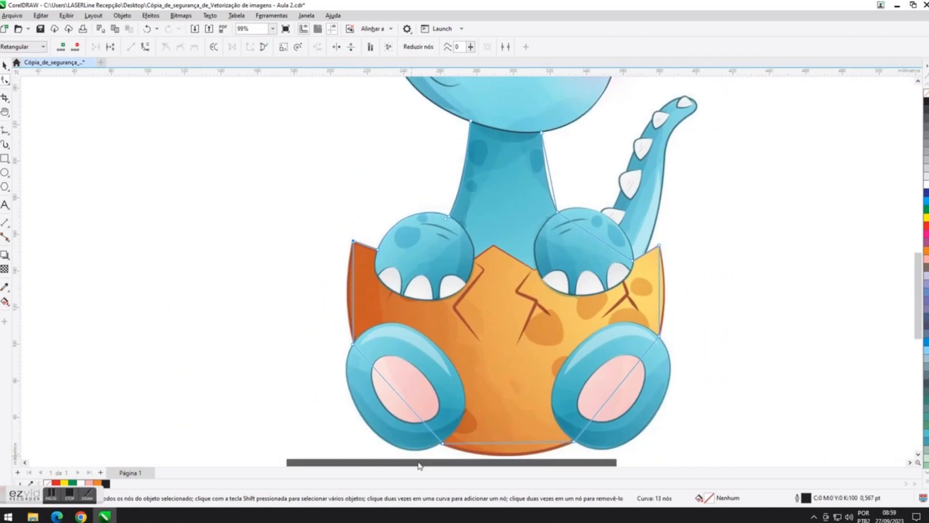
{"action": "right_click", "coordinate": [271, 288]}
{"action": "left_click", "coordinate": [293, 331]}
{"action": "scroll", "coordinate": [252, 249], "scroll_direction": "up", "scroll_amount": 4}
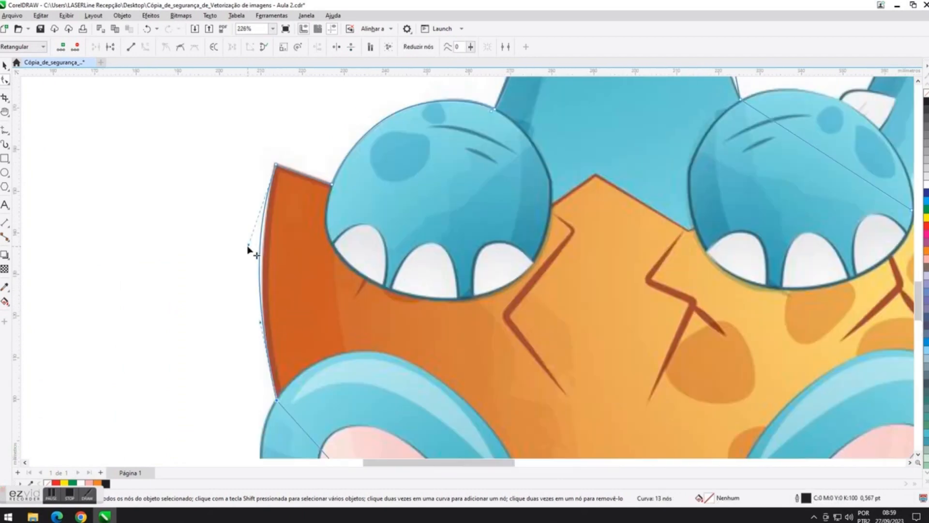
Convert the line across the left foot to a curve and pull both handles outward around the foot's outer edge.
{"action": "scroll", "coordinate": [230, 175], "scroll_direction": "down", "scroll_amount": 2}
{"action": "right_click", "coordinate": [285, 323]}
{"action": "left_click", "coordinate": [295, 329]}
{"action": "left_click_drag", "start_coordinate": [287, 323], "coordinate": [219, 369]}
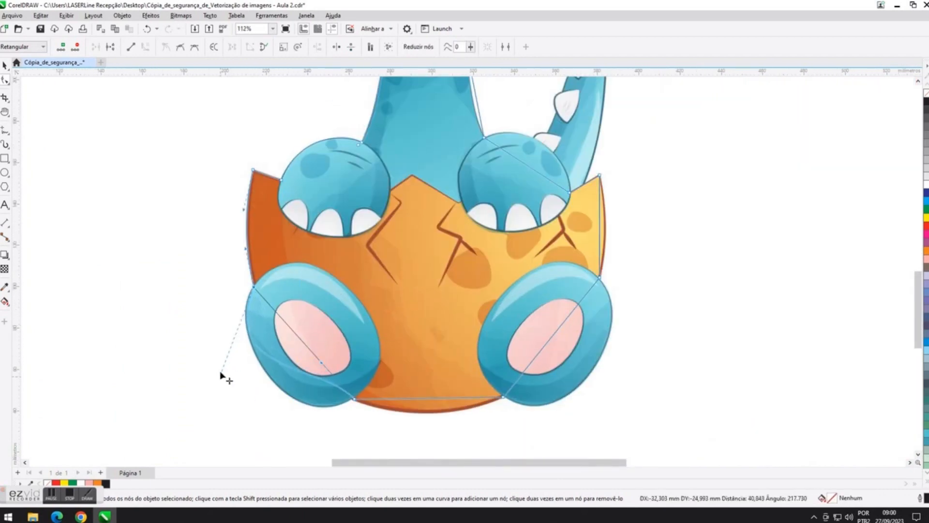
{"action": "left_click_drag", "start_coordinate": [321, 362], "coordinate": [319, 413]}
{"action": "scroll", "coordinate": [320, 415], "scroll_direction": "up", "scroll_amount": 2}
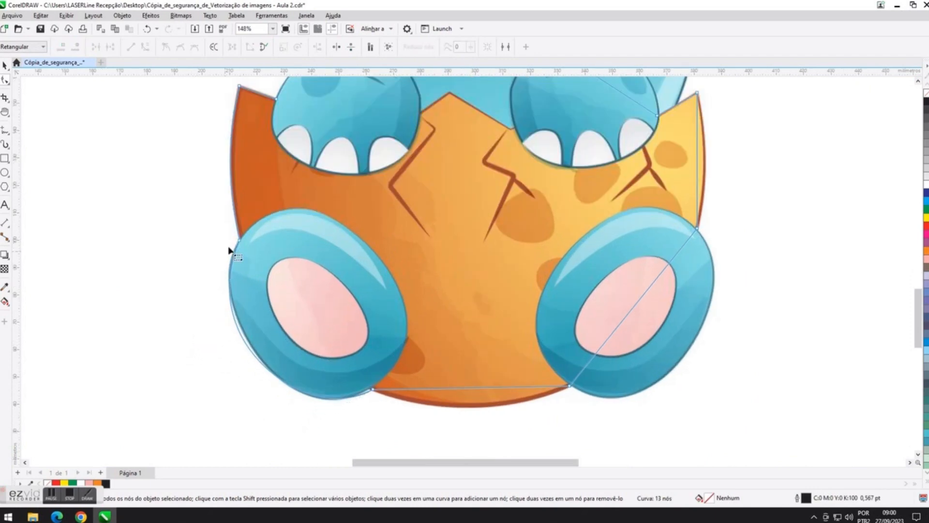
Refine the left foot's curve with its handle and reposition the node where the foot meets the shell's base.
{"action": "left_click_drag", "start_coordinate": [200, 347], "coordinate": [196, 340]}
{"action": "scroll", "coordinate": [262, 222], "scroll_direction": "down", "scroll_amount": 5}
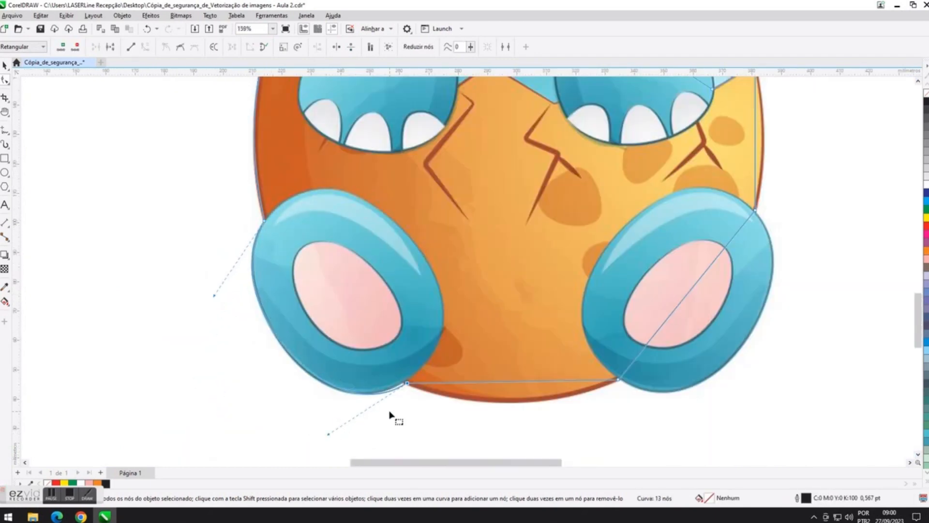
{"action": "scroll", "coordinate": [390, 412], "scroll_direction": "up", "scroll_amount": 2}
{"action": "left_click_drag", "start_coordinate": [424, 354], "coordinate": [420, 351]}
{"action": "scroll", "coordinate": [420, 352], "scroll_direction": "down", "scroll_amount": 2}
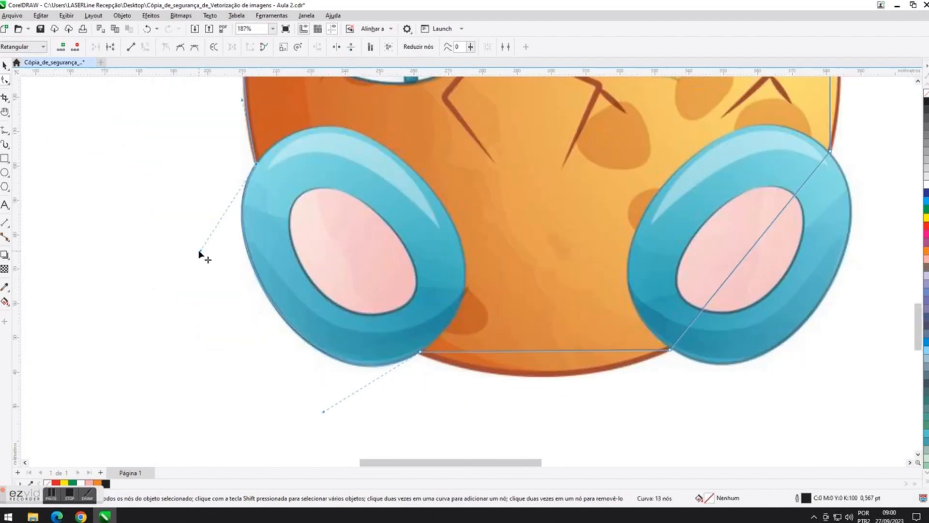
Convert the line along the shell's base between the feet to a curve and pull its handles to follow the base.
{"action": "left_click_drag", "start_coordinate": [489, 461], "coordinate": [522, 456]}
{"action": "right_click", "coordinate": [378, 352]}
{"action": "left_click", "coordinate": [400, 234]}
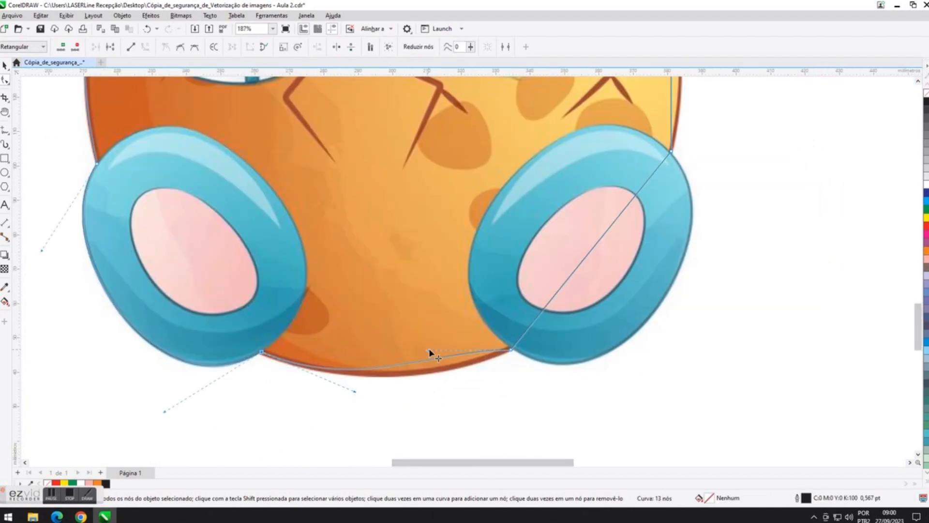
Convert the line across the right foot to a curve and adjust both handles until it follows the foot's outer edge.
{"action": "right_click", "coordinate": [590, 248]}
{"action": "left_click", "coordinate": [622, 313]}
{"action": "left_click_drag", "start_coordinate": [562, 287], "coordinate": [651, 398]}
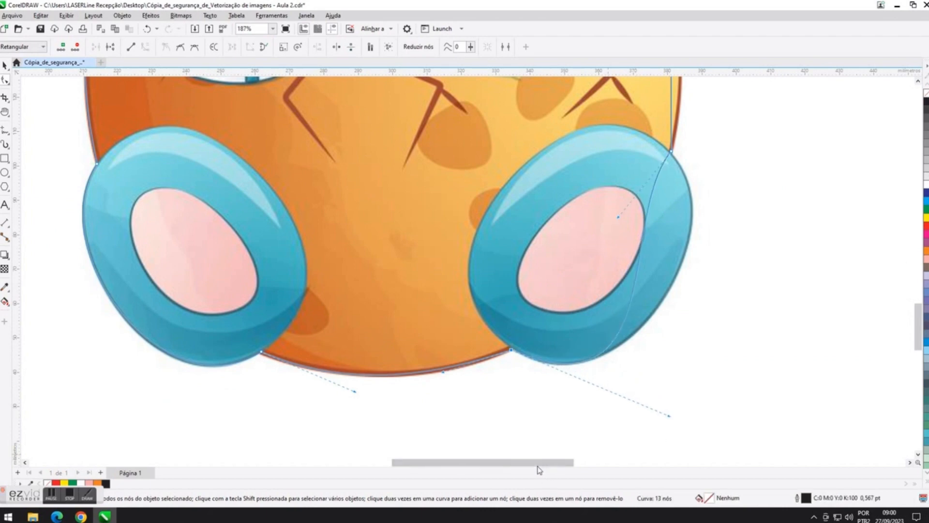
{"action": "left_click_drag", "start_coordinate": [537, 465], "coordinate": [557, 466]}
{"action": "scroll", "coordinate": [582, 145], "scroll_direction": "up", "scroll_amount": 3}
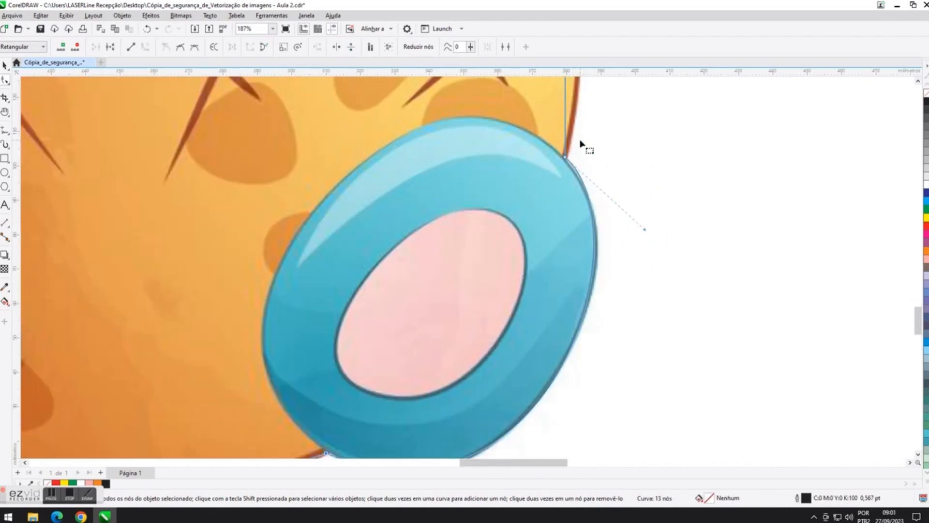
{"action": "scroll", "coordinate": [522, 207], "scroll_direction": "down", "scroll_amount": 4}
{"action": "scroll", "coordinate": [508, 431], "scroll_direction": "up", "scroll_amount": 4}
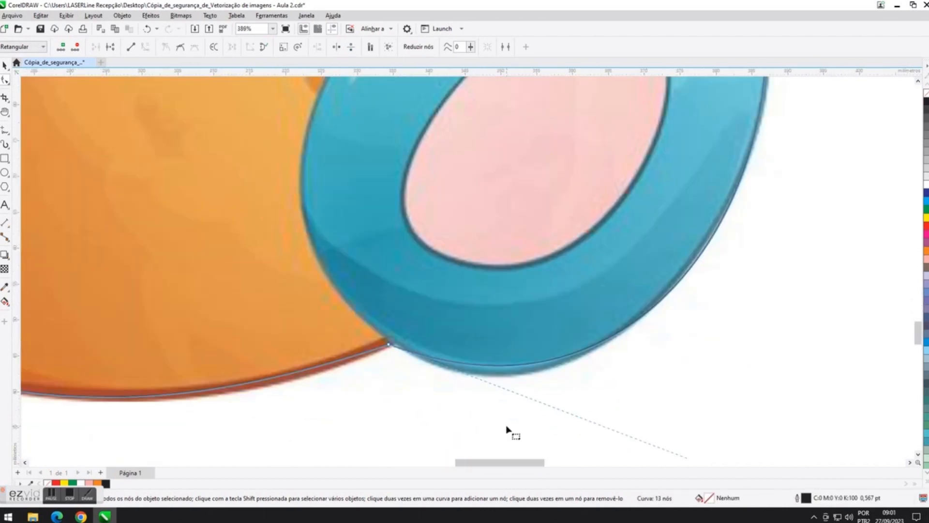
{"action": "scroll", "coordinate": [231, 283], "scroll_direction": "down", "scroll_amount": 5}
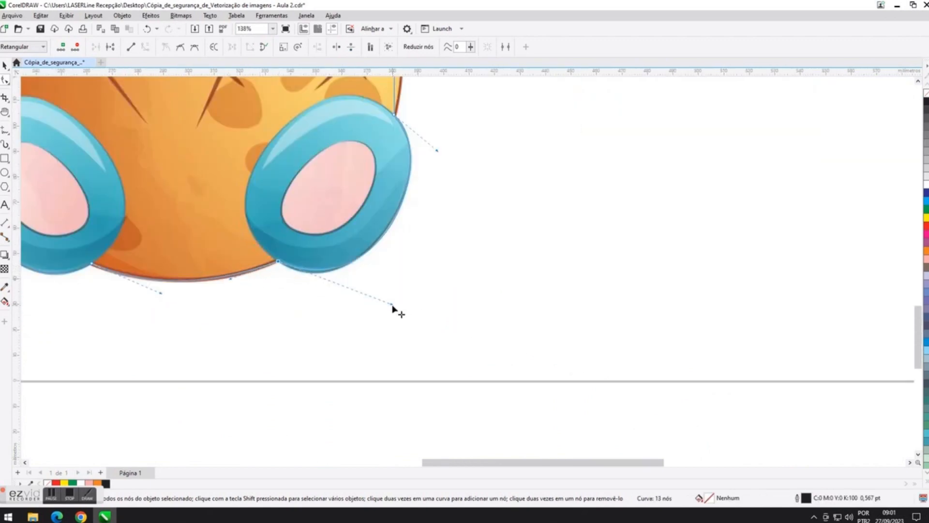
{"action": "scroll", "coordinate": [445, 158], "scroll_direction": "up", "scroll_amount": 3}
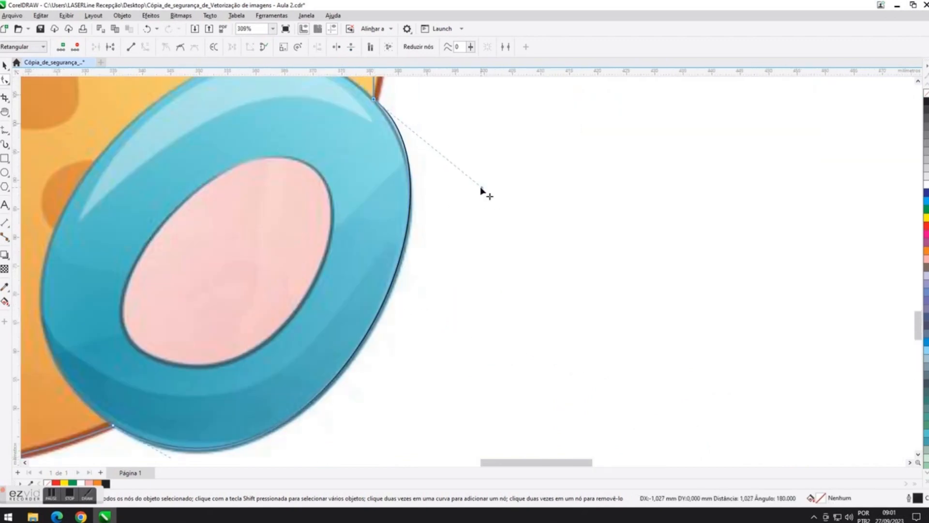
{"action": "scroll", "coordinate": [481, 208], "scroll_direction": "down", "scroll_amount": 3}
{"action": "scroll", "coordinate": [481, 208], "scroll_direction": "down", "scroll_amount": 3}
Convert the line on the shell's right side to a curve and bend it along the shell's edge.
{"action": "left_click_drag", "start_coordinate": [475, 182], "coordinate": [458, 297]}
{"action": "scroll", "coordinate": [455, 319], "scroll_direction": "up", "scroll_amount": 3}
{"action": "right_click", "coordinate": [451, 278]}
{"action": "left_click", "coordinate": [487, 347]}
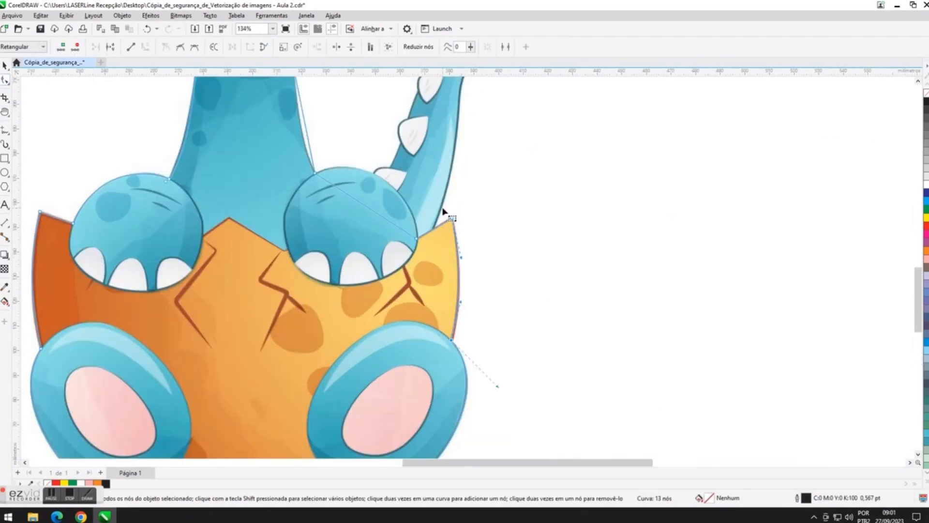
Align the node where the right arm meets the shell, and convert the line across the arm to a curve following its outer edge.
{"action": "scroll", "coordinate": [418, 228], "scroll_direction": "up", "scroll_amount": 4}
{"action": "left_click_drag", "start_coordinate": [412, 271], "coordinate": [417, 270]}
{"action": "scroll", "coordinate": [438, 271], "scroll_direction": "down", "scroll_amount": 2}
{"action": "right_click", "coordinate": [338, 211]}
{"action": "left_click", "coordinate": [371, 278]}
{"action": "left_click_drag", "start_coordinate": [302, 187], "coordinate": [369, 104]}
{"action": "left_click_drag", "start_coordinate": [422, 210], "coordinate": [424, 209]}
{"action": "scroll", "coordinate": [432, 265], "scroll_direction": "up", "scroll_amount": 2}
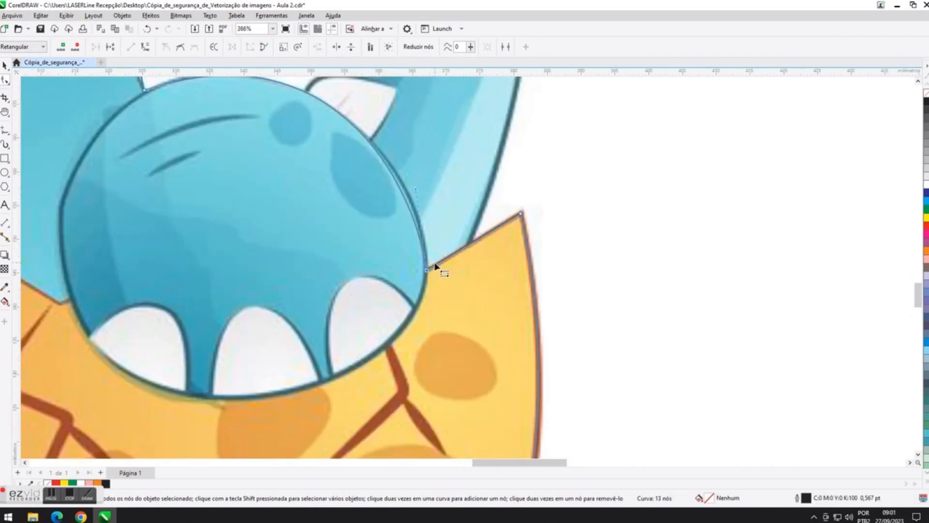
{"action": "left_click_drag", "start_coordinate": [409, 139], "coordinate": [422, 143]}
{"action": "scroll", "coordinate": [422, 145], "scroll_direction": "down", "scroll_amount": 2}
{"action": "left_click_drag", "start_coordinate": [917, 301], "coordinate": [917, 294]}
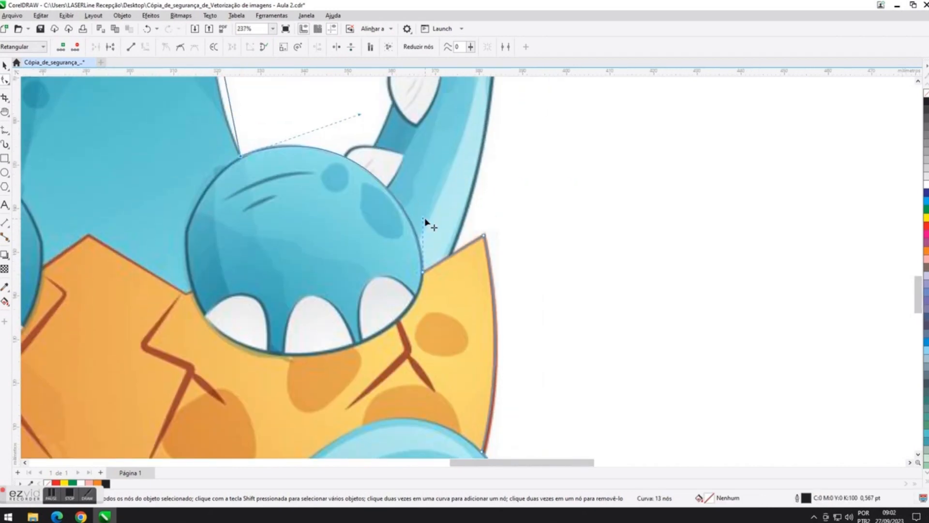
Fine-tune the handle of the curve on the neck's left side to match the drawing.
{"action": "scroll", "coordinate": [425, 222], "scroll_direction": "down", "scroll_amount": 3}
{"action": "scroll", "coordinate": [227, 331], "scroll_direction": "up", "scroll_amount": 4}
{"action": "left_click", "coordinate": [225, 328]}
{"action": "left_click_drag", "start_coordinate": [277, 230], "coordinate": [272, 232]}
Convert the line on the neck's right side to a curve and pull both handles to match the neck's edge.
{"action": "scroll", "coordinate": [538, 232], "scroll_direction": "up", "scroll_amount": 1}
{"action": "right_click", "coordinate": [541, 237]}
{"action": "left_click", "coordinate": [562, 306]}
{"action": "left_click_drag", "start_coordinate": [532, 190], "coordinate": [519, 195]}
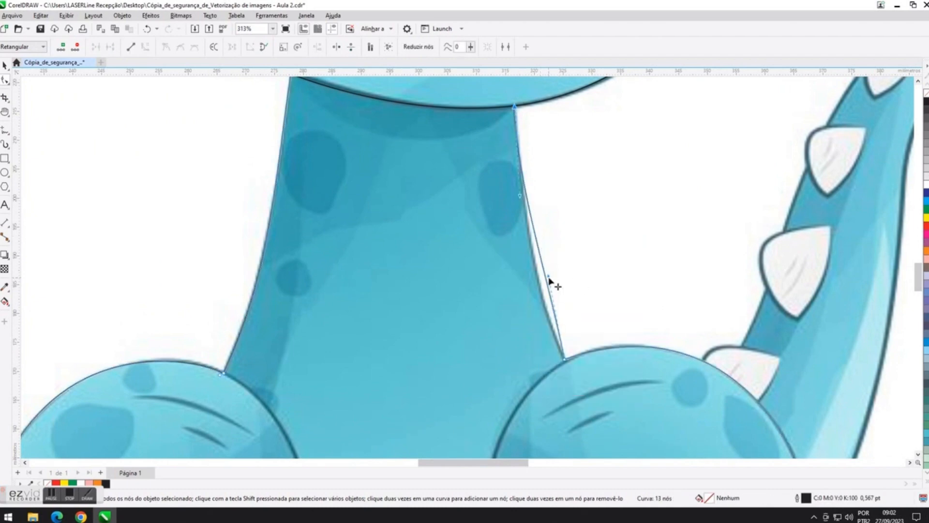
{"action": "left_click_drag", "start_coordinate": [548, 278], "coordinate": [490, 254]}
{"action": "scroll", "coordinate": [539, 294], "scroll_direction": "down", "scroll_amount": 6}
Move the traced body outline off the drawing to check its shape, and undo the move.
{"action": "left_click", "coordinate": [5, 112]}
{"action": "scroll", "coordinate": [420, 204], "scroll_direction": "down", "scroll_amount": 1}
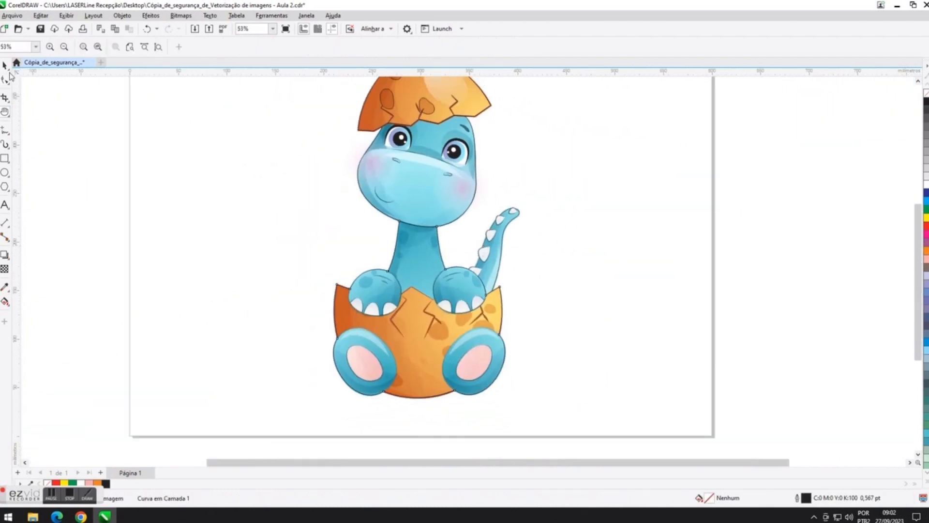
{"action": "left_click", "coordinate": [5, 66]}
{"action": "mouse_move", "coordinate": [419, 310]}
{"action": "left_mouse_down"}
{"action": "mouse_move", "coordinate": [582, 323]}
{"action": "mouse_move", "coordinate": [613, 284]}
{"action": "left_mouse_up"}
{"action": "key", "text": "ctrl+z"}
{"action": "scroll", "coordinate": [453, 211], "scroll_direction": "up", "scroll_amount": 6}
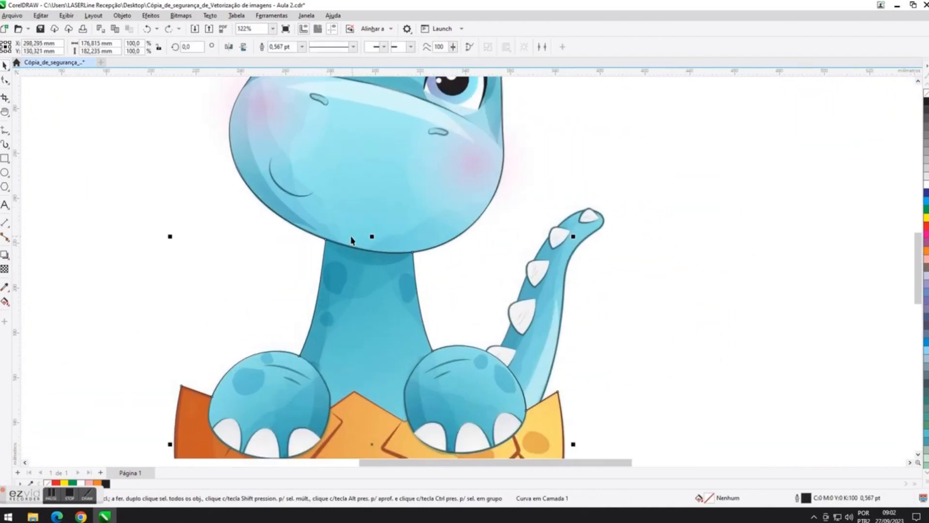
Convert the line across the top of the neck to a curve and pull its handles down to follow the chin.
{"action": "left_click", "coordinate": [6, 79]}
{"action": "right_click", "coordinate": [392, 264]}
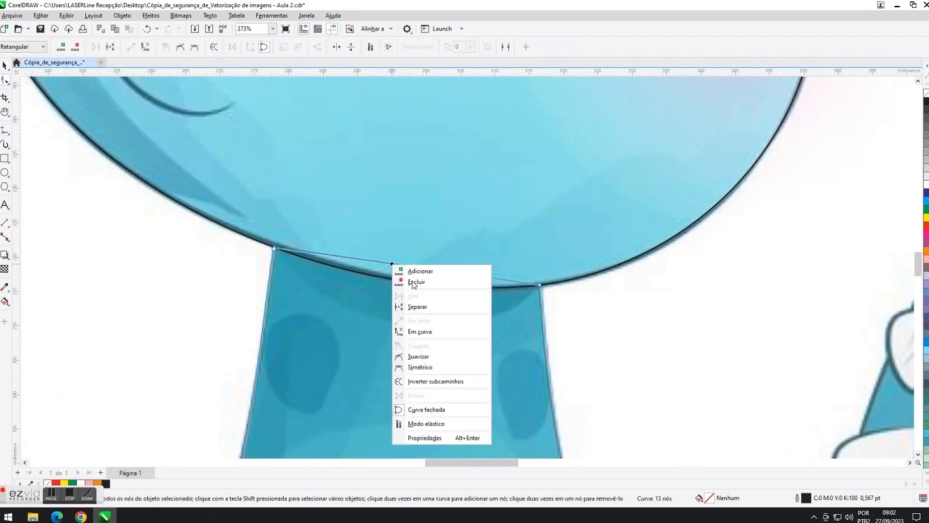
{"action": "left_click", "coordinate": [415, 332]}
{"action": "left_click_drag", "start_coordinate": [363, 260], "coordinate": [364, 283]}
{"action": "left_click_drag", "start_coordinate": [451, 272], "coordinate": [456, 291]}
{"action": "scroll", "coordinate": [456, 292], "scroll_direction": "down", "scroll_amount": 7}
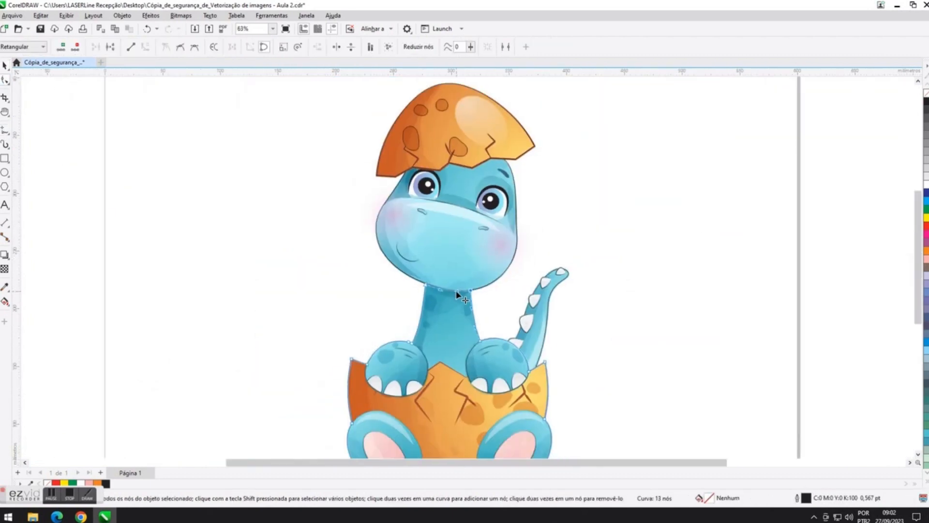
Move the traced body outline beside the drawing and try magenta and other fill colours on it to check the shape.
{"action": "key", "text": "space"}
{"action": "left_click_drag", "start_coordinate": [409, 349], "coordinate": [575, 250]}
{"action": "left_click", "coordinate": [924, 234]}
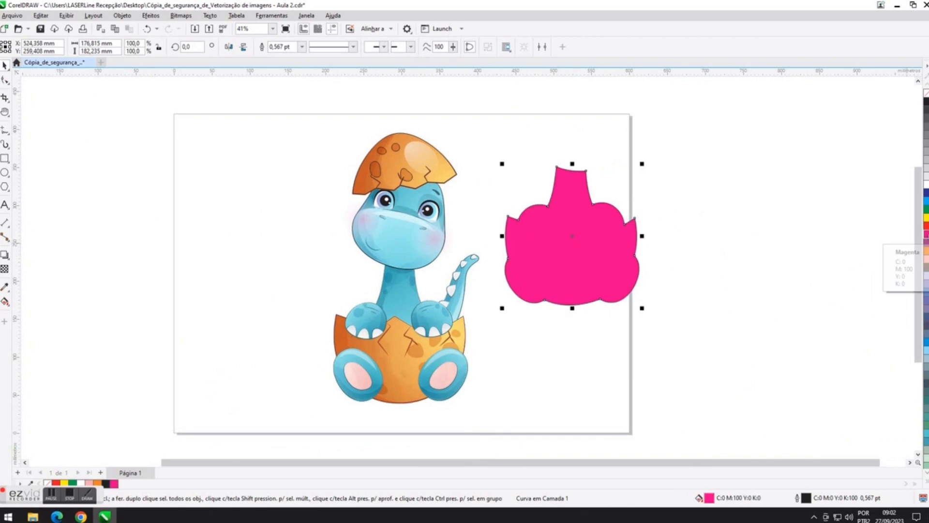
{"action": "left_click", "coordinate": [925, 201]}
{"action": "left_click", "coordinate": [925, 184]}
{"action": "left_click", "coordinate": [924, 218]}
{"action": "left_click", "coordinate": [925, 225]}
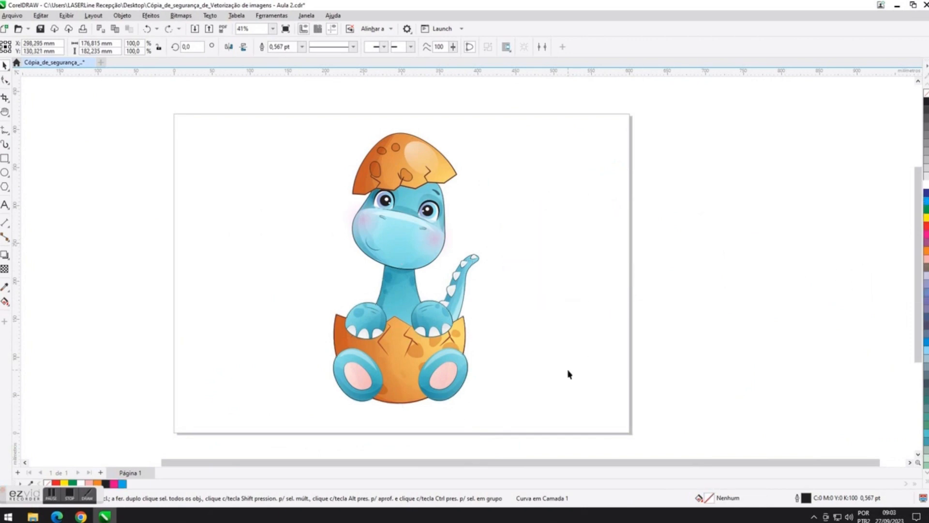
Draw a straight freehand line across the muzzle, joining the left and right edges of the head outline.
{"action": "scroll", "coordinate": [438, 220], "scroll_direction": "up", "scroll_amount": 5}
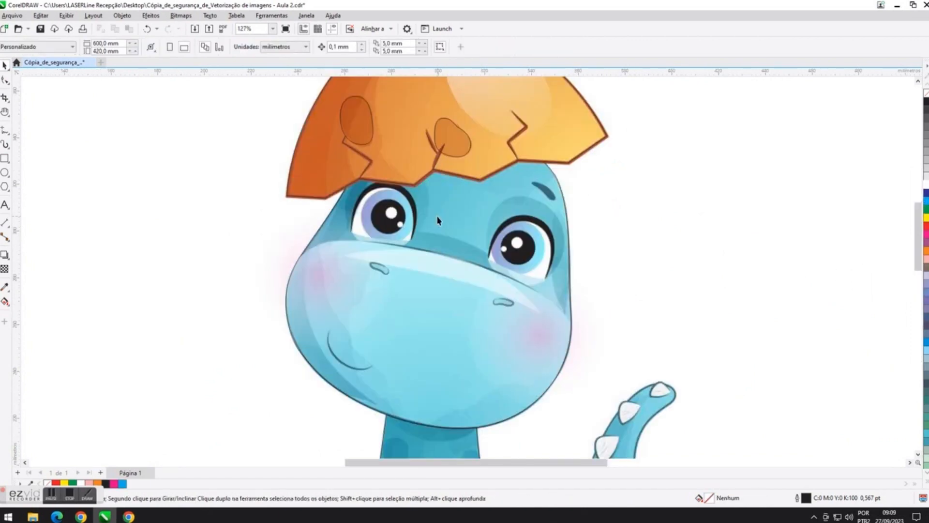
{"action": "scroll", "coordinate": [438, 220], "scroll_direction": "up", "scroll_amount": 3}
{"action": "key", "text": "F5"}
{"action": "left_click", "coordinate": [208, 267]}
{"action": "left_click", "coordinate": [681, 381]}
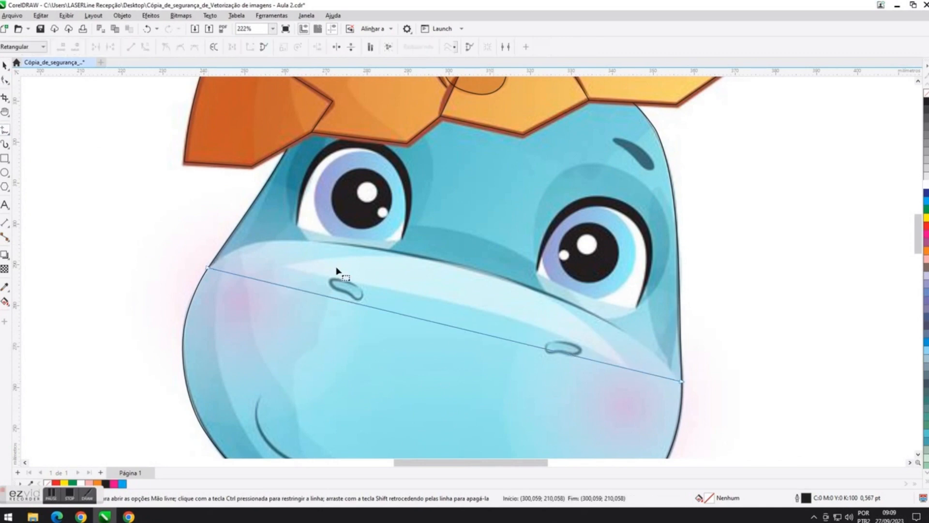
Bend the muzzle line into a curve and adjust both end handles to follow the muzzle's upper edge.
{"action": "scroll", "coordinate": [490, 277], "scroll_direction": "down", "scroll_amount": 2}
{"action": "left_click_drag", "start_coordinate": [366, 249], "coordinate": [302, 120]}
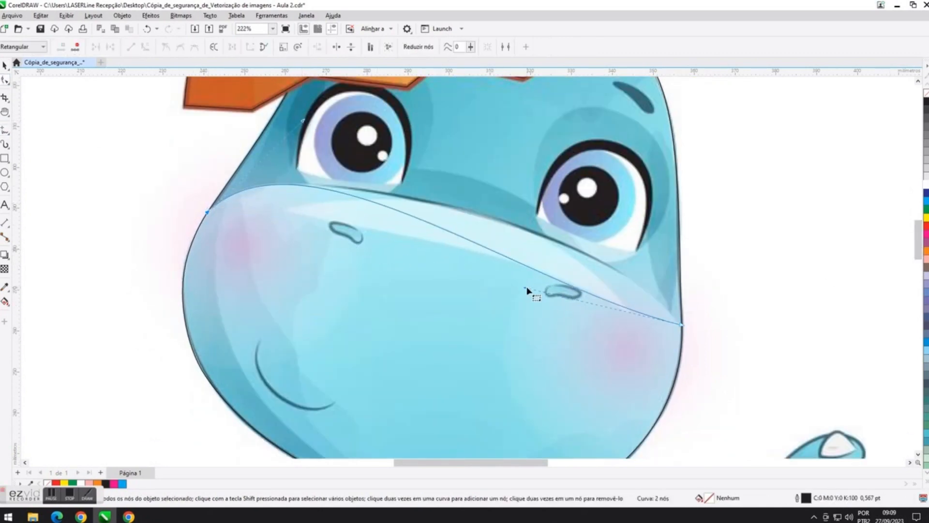
{"action": "left_click_drag", "start_coordinate": [525, 288], "coordinate": [657, 264]}
{"action": "left_click_drag", "start_coordinate": [303, 121], "coordinate": [305, 131]}
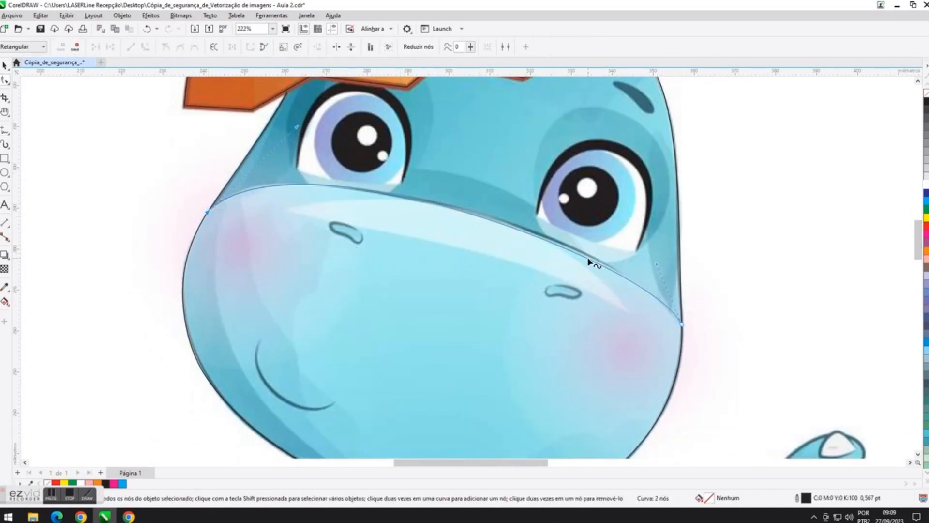
{"action": "left_click_drag", "start_coordinate": [588, 259], "coordinate": [593, 259]}
{"action": "scroll", "coordinate": [594, 260], "scroll_direction": "down", "scroll_amount": 2}
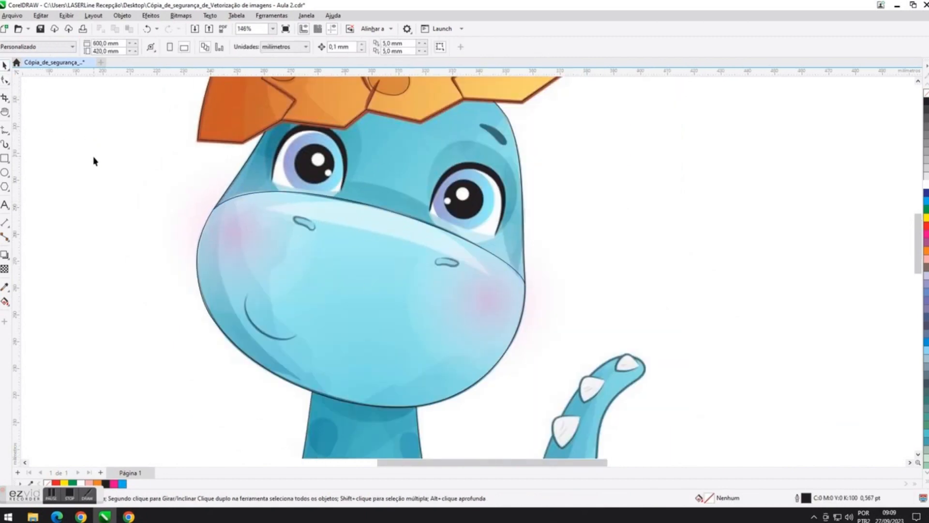
Refine the muzzle curve with an added middle node, adjusting the handles until it follows the edge below the eyes.
{"action": "scroll", "coordinate": [135, 251], "scroll_direction": "up", "scroll_amount": 4}
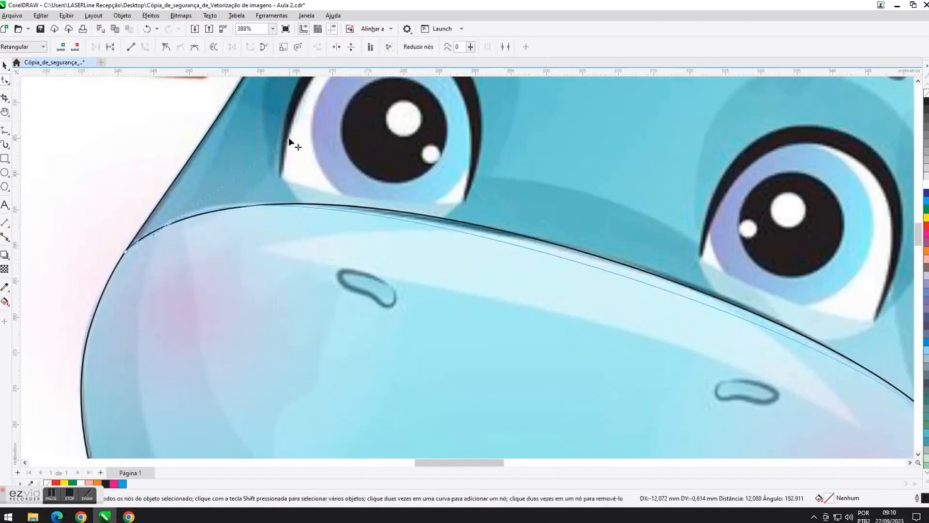
{"action": "left_click_drag", "start_coordinate": [124, 253], "coordinate": [242, 102]}
{"action": "left_click", "coordinate": [761, 464]}
{"action": "left_click_drag", "start_coordinate": [424, 278], "coordinate": [426, 278]}
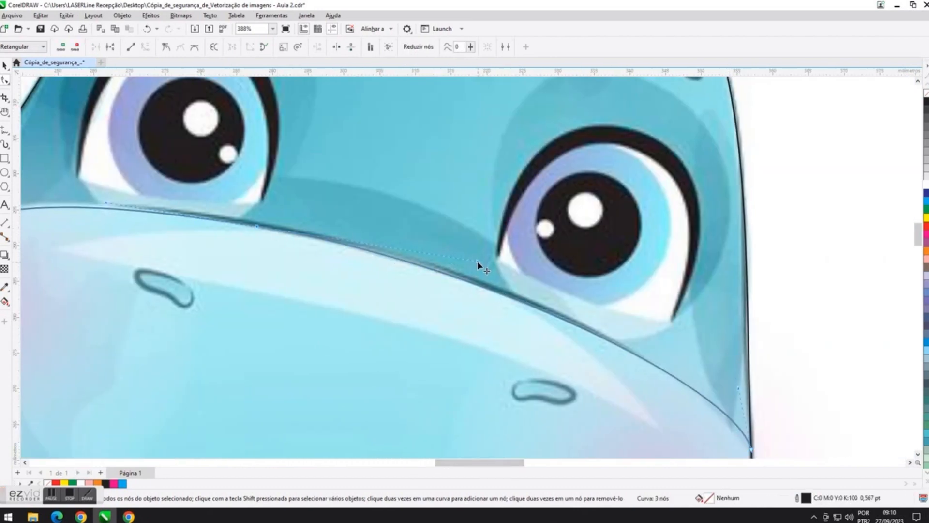
{"action": "scroll", "coordinate": [477, 261], "scroll_direction": "down", "scroll_amount": 3}
Draw red-outlined circles over the left eye's two white highlights, making the larger one about 4.9 mm wide.
{"action": "key", "text": "h"}
{"action": "left_click_drag", "start_coordinate": [448, 275], "coordinate": [427, 270]}
{"action": "scroll", "coordinate": [251, 148], "scroll_direction": "up", "scroll_amount": 2}
{"action": "key", "text": "F7"}
{"action": "mouse_move", "coordinate": [340, 242]}
{"action": "left_mouse_down"}
{"action": "mouse_move", "coordinate": [355, 256]}
{"action": "mouse_move", "coordinate": [349, 243]}
{"action": "left_mouse_up"}
{"action": "left_click", "coordinate": [4, 66]}
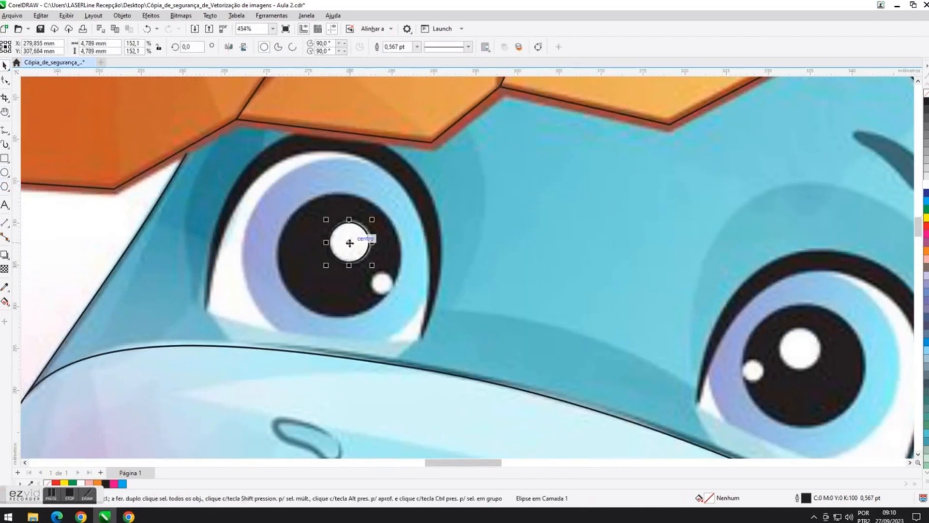
{"action": "scroll", "coordinate": [345, 230], "scroll_direction": "up", "scroll_amount": 2}
{"action": "left_click_drag", "start_coordinate": [399, 298], "coordinate": [399, 299]}
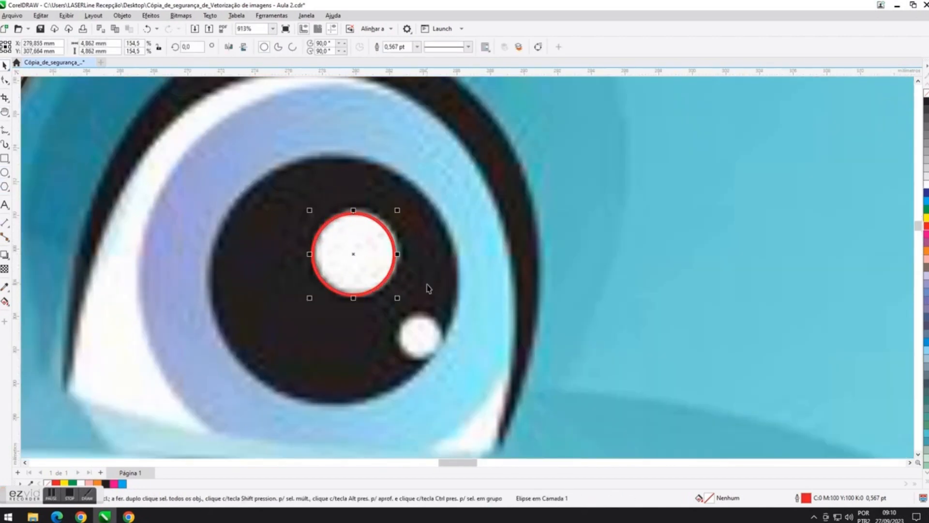
{"action": "key", "text": "F7"}
{"action": "left_click_drag", "start_coordinate": [400, 315], "coordinate": [440, 357]}
Draw a circle about 14.6 mm wide over the left eye's black pupil, nudge it into place and give it a magenta outline.
{"action": "left_click_drag", "start_coordinate": [284, 207], "coordinate": [437, 445]}
{"action": "left_click_drag", "start_coordinate": [400, 327], "coordinate": [328, 272]}
{"action": "left_click_drag", "start_coordinate": [451, 396], "coordinate": [458, 408]}
{"action": "key", "text": "Down"}
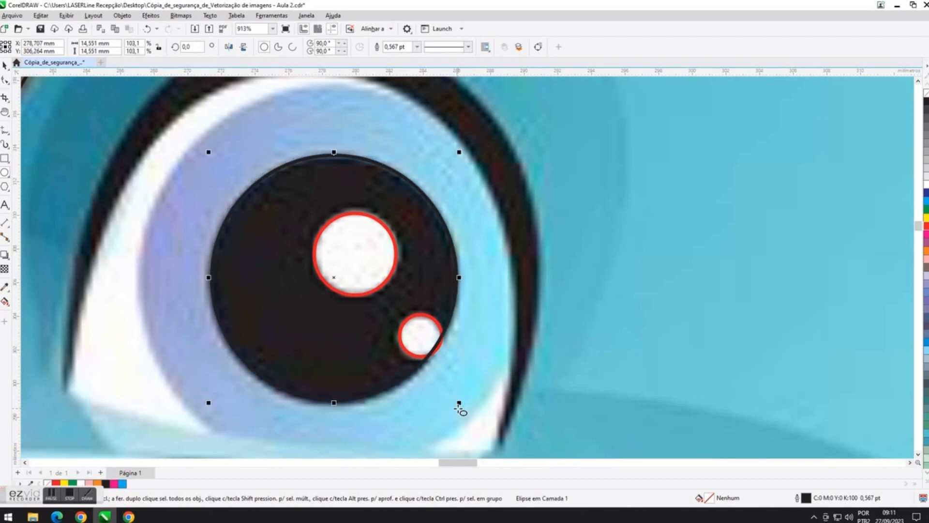
{"action": "key", "text": "Right"}
{"action": "key", "text": "Down"}
{"action": "key", "text": "Down"}
{"action": "right_click", "coordinate": [925, 234]}
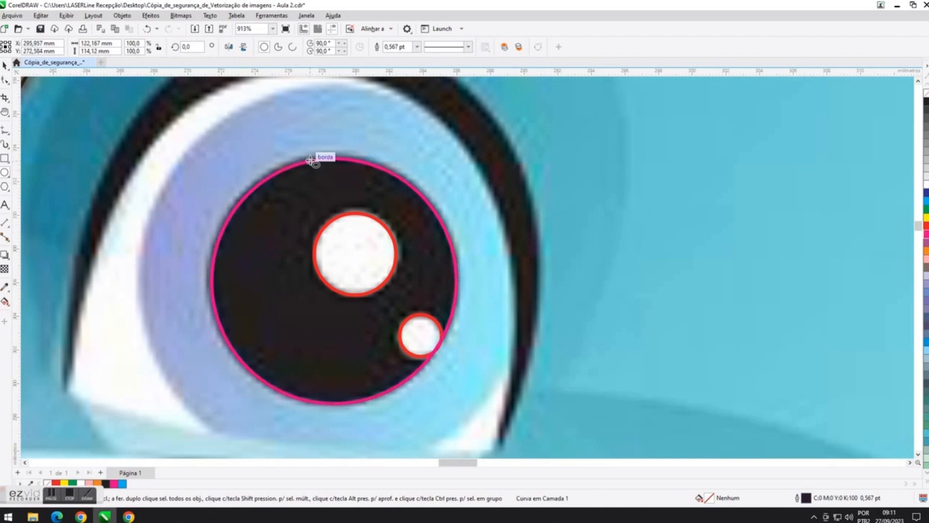
Draw a circle about 22.3 mm wide around the left eye's iris, nudge it into place and give it a yellow outline.
{"action": "scroll", "coordinate": [310, 161], "scroll_direction": "down", "scroll_amount": 1}
{"action": "left_click_drag", "start_coordinate": [263, 153], "coordinate": [443, 427]}
{"action": "left_click_drag", "start_coordinate": [391, 290], "coordinate": [319, 250]}
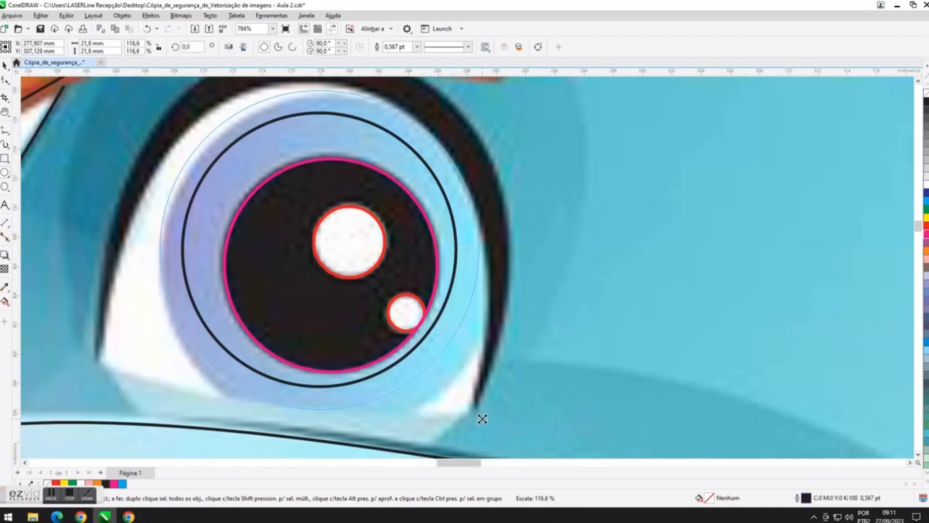
{"action": "left_click_drag", "start_coordinate": [483, 418], "coordinate": [492, 441]}
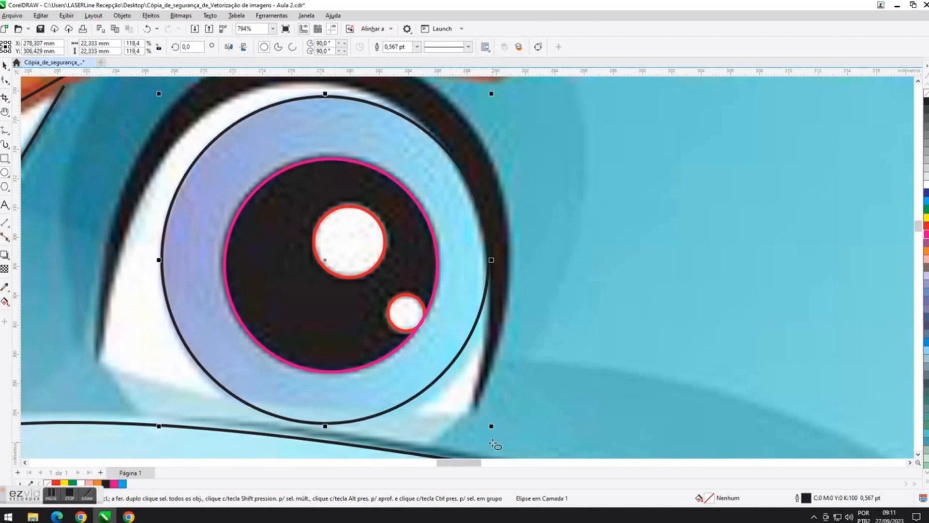
{"action": "key", "text": "Down"}
{"action": "scroll", "coordinate": [449, 441], "scroll_direction": "down", "scroll_amount": 2}
{"action": "right_click", "coordinate": [925, 218]}
Draw a closed three-sided outline over the white of the left eye, with nodes at its two lower corners and its top.
{"action": "key", "text": "space"}
{"action": "left_click", "coordinate": [619, 275]}
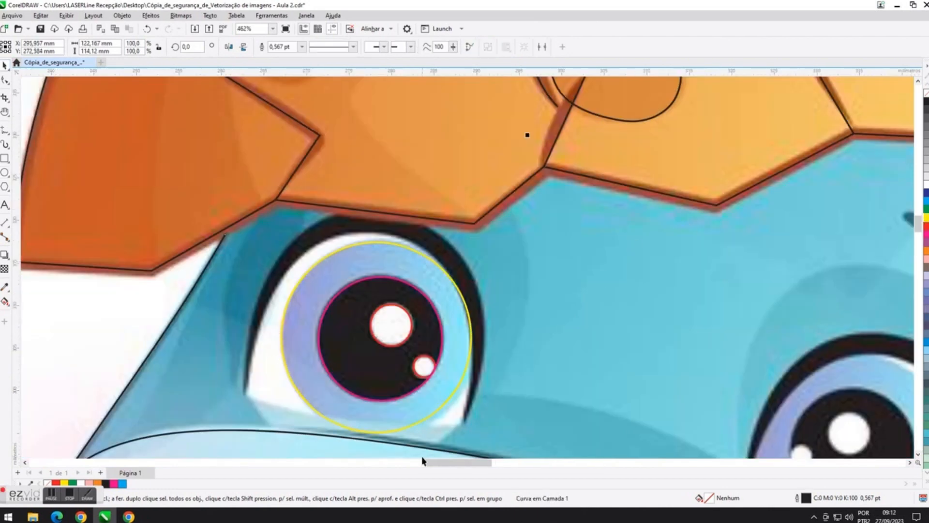
{"action": "scroll", "coordinate": [422, 456], "scroll_direction": "up", "scroll_amount": 1}
{"action": "key", "text": "F5"}
{"action": "left_click", "coordinate": [216, 382]}
{"action": "left_click", "coordinate": [467, 420]}
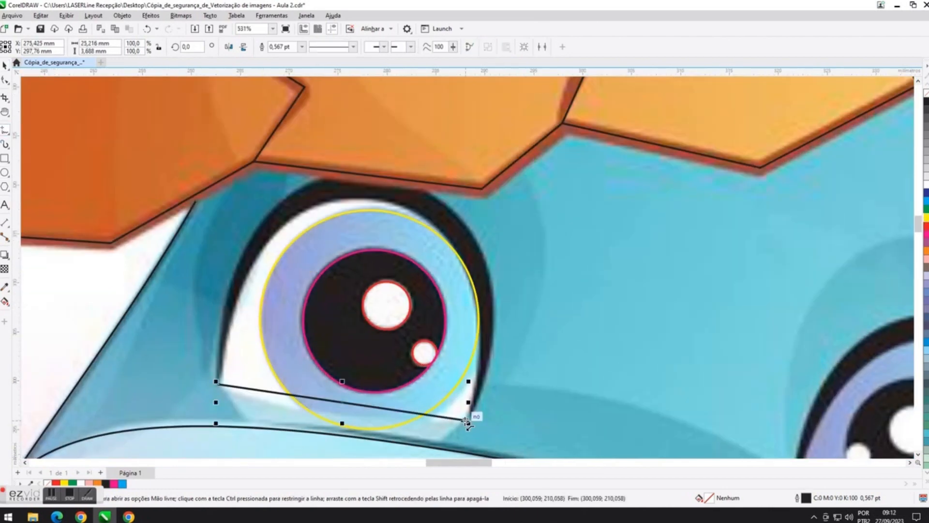
{"action": "left_click", "coordinate": [219, 384]}
{"action": "double_click", "coordinate": [370, 199]}
{"action": "left_click", "coordinate": [466, 397]}
Convert the sides of the triangular outline to curves and bend them along the edges of the left eye's white area.
{"action": "key", "text": "F10"}
{"action": "left_click", "coordinate": [330, 377]}
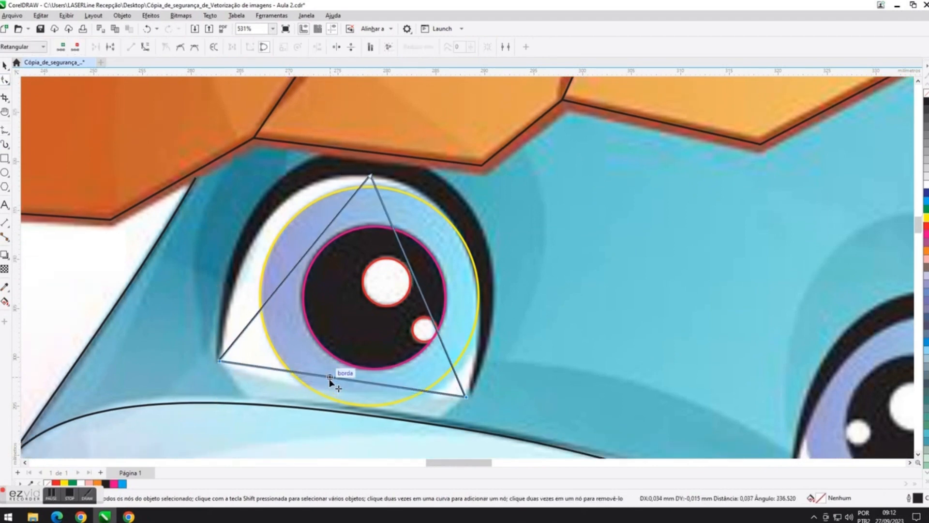
{"action": "left_click_drag", "start_coordinate": [270, 300], "coordinate": [328, 177]}
{"action": "left_click_drag", "start_coordinate": [402, 249], "coordinate": [513, 197]}
{"action": "left_click_drag", "start_coordinate": [434, 323], "coordinate": [452, 336]}
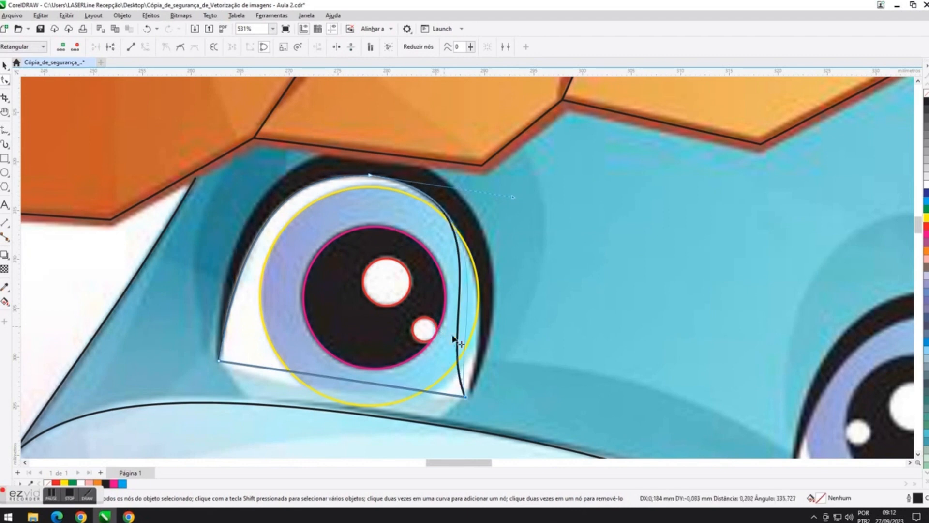
{"action": "left_click_drag", "start_coordinate": [323, 314], "coordinate": [339, 340]}
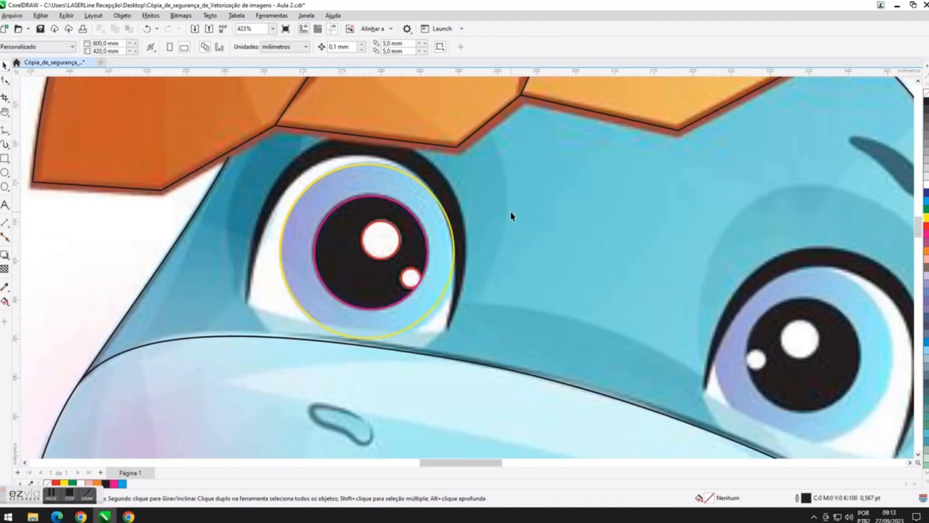
Convert the left eye's yellow iris circle to curves and raise its bottom node to the iris's lower edge.
{"action": "scroll", "coordinate": [451, 325], "scroll_direction": "up", "scroll_amount": 1}
{"action": "key", "text": "F10"}
{"action": "right_click", "coordinate": [341, 343]}
{"action": "left_click", "coordinate": [373, 231]}
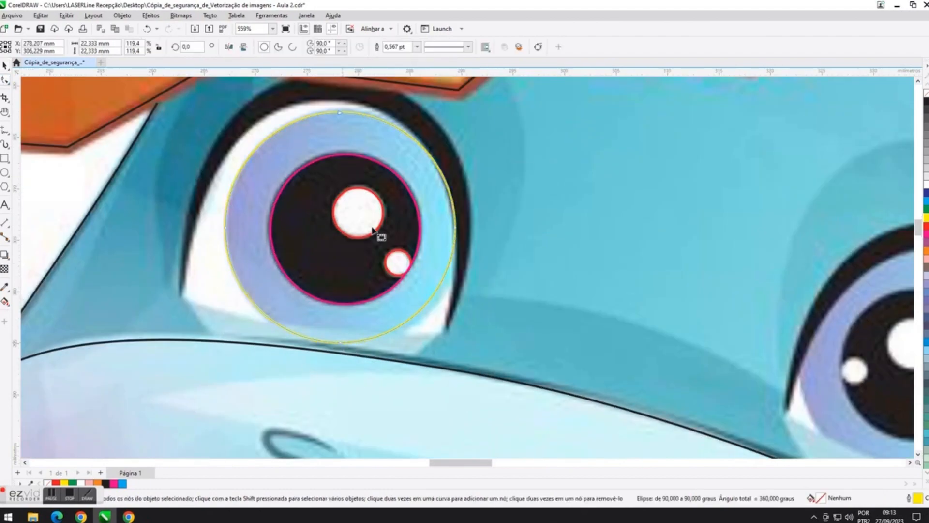
{"action": "left_click_drag", "start_coordinate": [339, 343], "coordinate": [340, 332]}
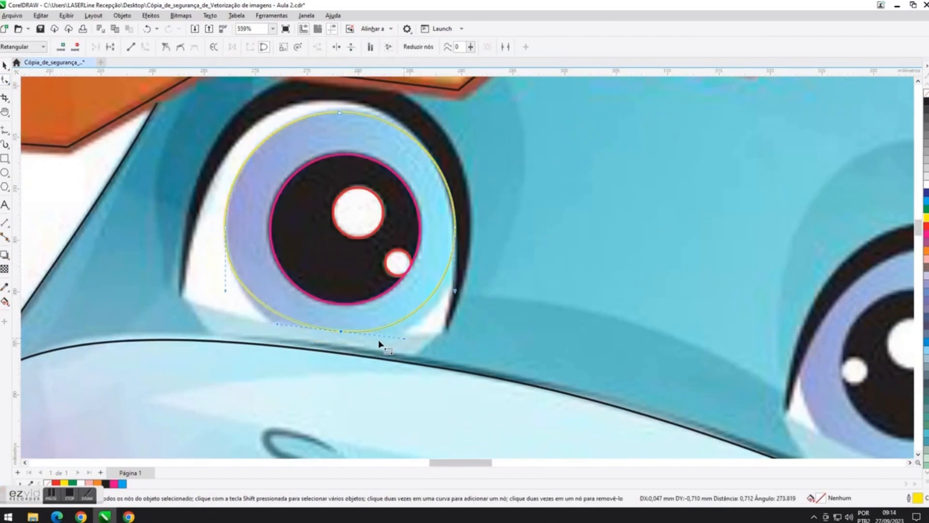
{"action": "scroll", "coordinate": [340, 333], "scroll_direction": "down", "scroll_amount": 3}
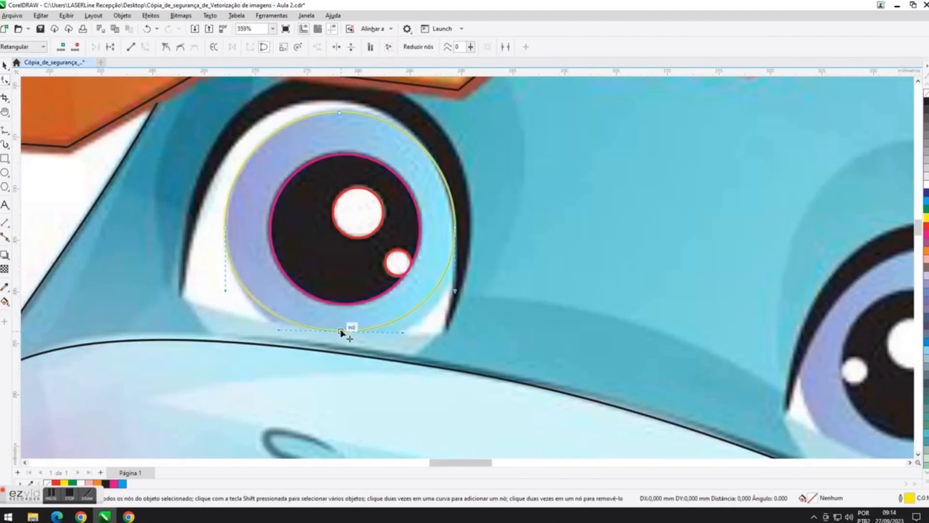
{"action": "key", "text": "space"}
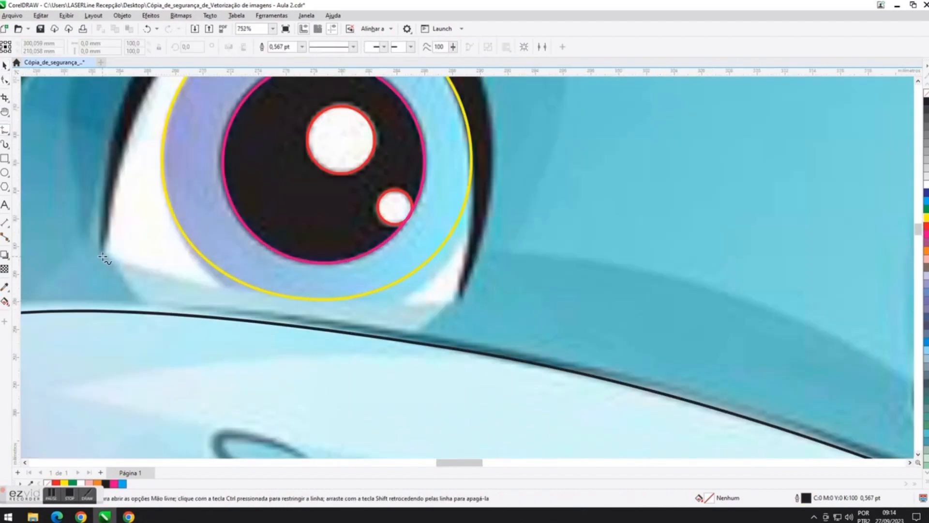
Draw a straight line about 25.3 mm wide between the lower corners of the left eye's white.
{"action": "left_click", "coordinate": [444, 344], "text": "ctrl"}
{"action": "key", "text": "Delete"}
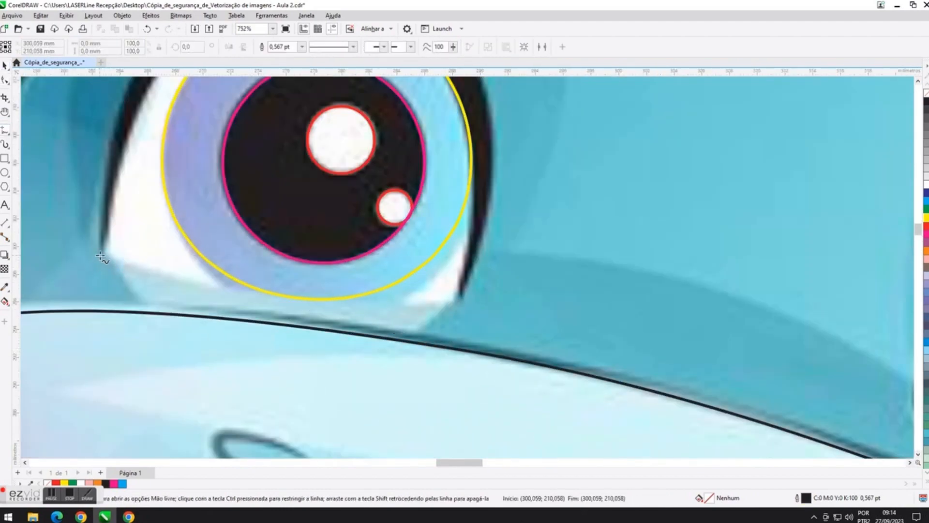
{"action": "left_click", "coordinate": [456, 295]}
{"action": "scroll", "coordinate": [456, 295], "scroll_direction": "down", "scroll_amount": 2}
{"action": "scroll", "coordinate": [670, 276], "scroll_direction": "left", "scroll_amount": 2}
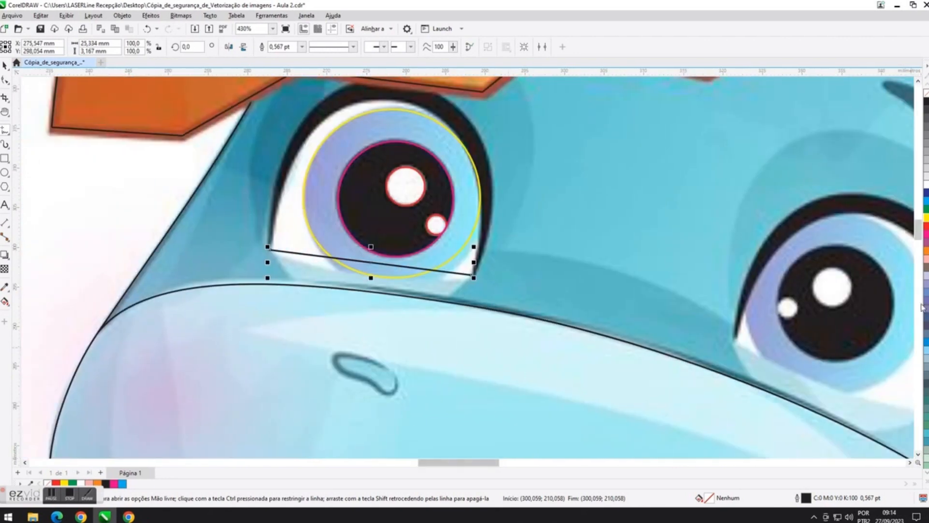
Convert the straight line to a curve and bend it over the upper edge of the left eye's white.
{"action": "scroll", "coordinate": [670, 275], "scroll_direction": "up", "scroll_amount": 1}
{"action": "left_click", "coordinate": [5, 80]}
{"action": "right_click", "coordinate": [351, 326]}
{"action": "left_click", "coordinate": [369, 352]}
{"action": "left_click_drag", "start_coordinate": [338, 324], "coordinate": [298, 112]}
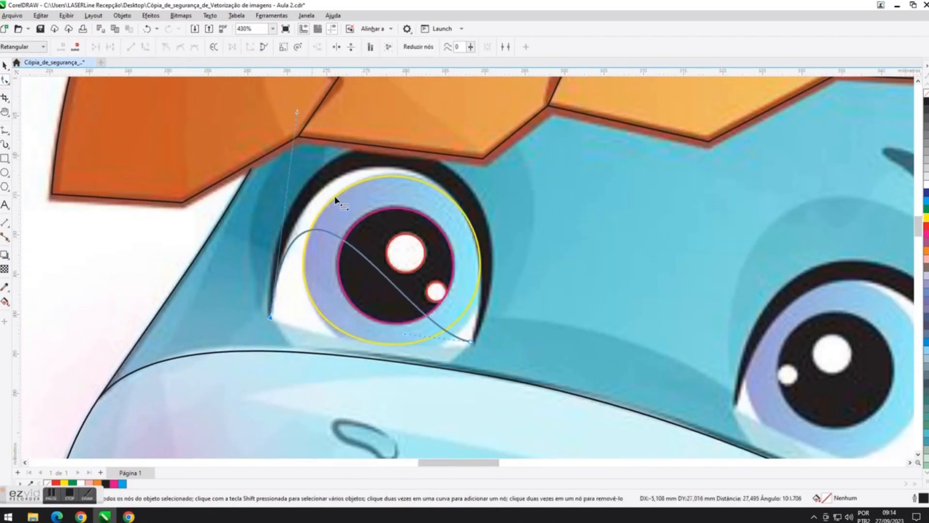
{"action": "left_click_drag", "start_coordinate": [405, 333], "coordinate": [491, 185]}
{"action": "left_click_drag", "start_coordinate": [530, 125], "coordinate": [534, 130]}
{"action": "left_click_drag", "start_coordinate": [297, 112], "coordinate": [282, 94]}
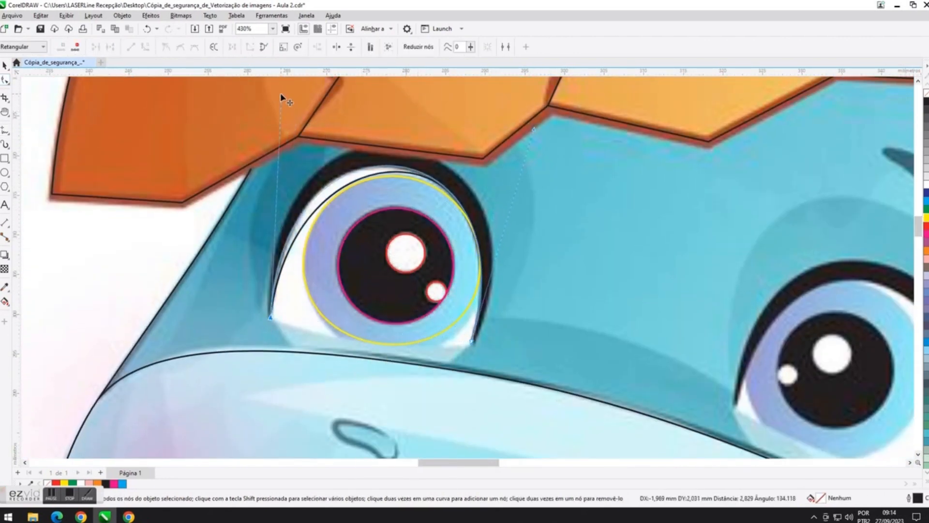
{"action": "left_click_drag", "start_coordinate": [533, 130], "coordinate": [536, 133]}
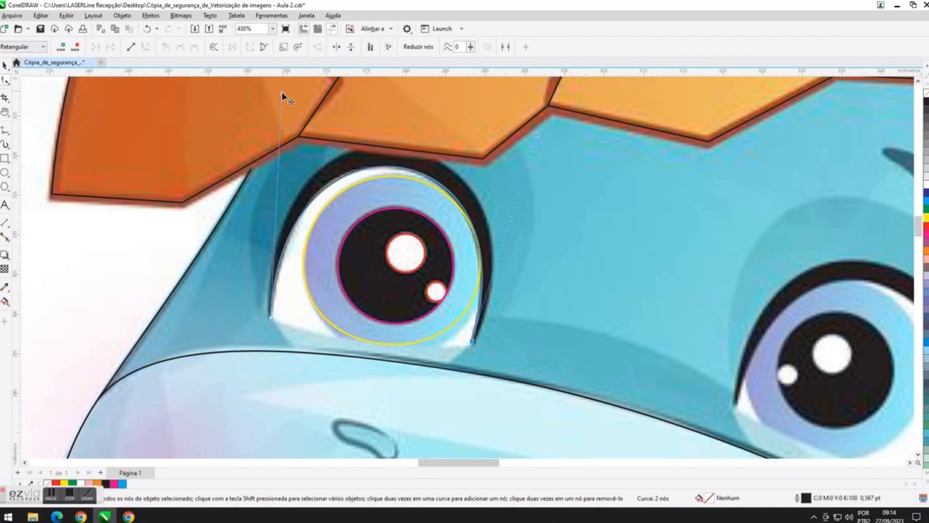
{"action": "left_click_drag", "start_coordinate": [281, 94], "coordinate": [280, 92]}
Close the left eye's white outline with a straight bottom line and adjust its corner nodes and arch to the image.
{"action": "key", "text": "F5"}
{"action": "left_click", "coordinate": [270, 316]}
{"action": "left_click", "coordinate": [472, 341]}
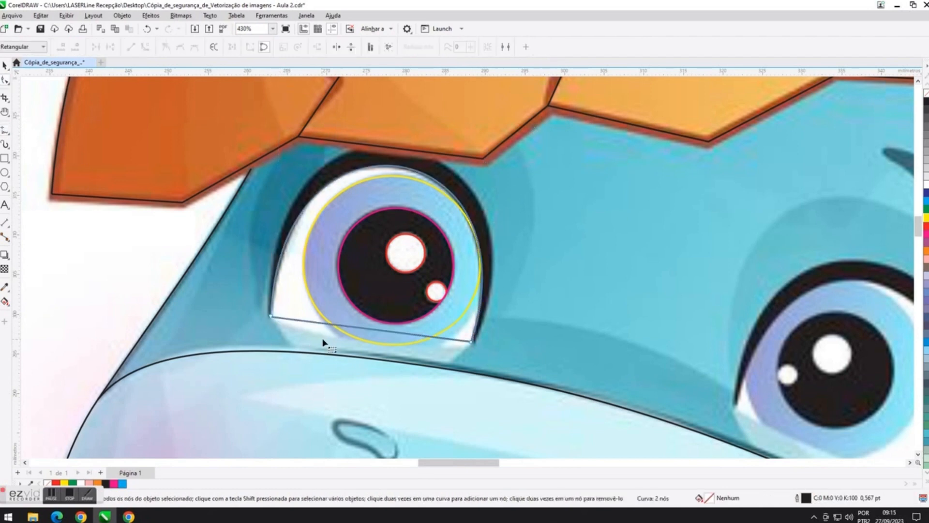
{"action": "left_click_drag", "start_coordinate": [367, 329], "coordinate": [365, 341]}
{"action": "left_click_drag", "start_coordinate": [382, 178], "coordinate": [384, 168]}
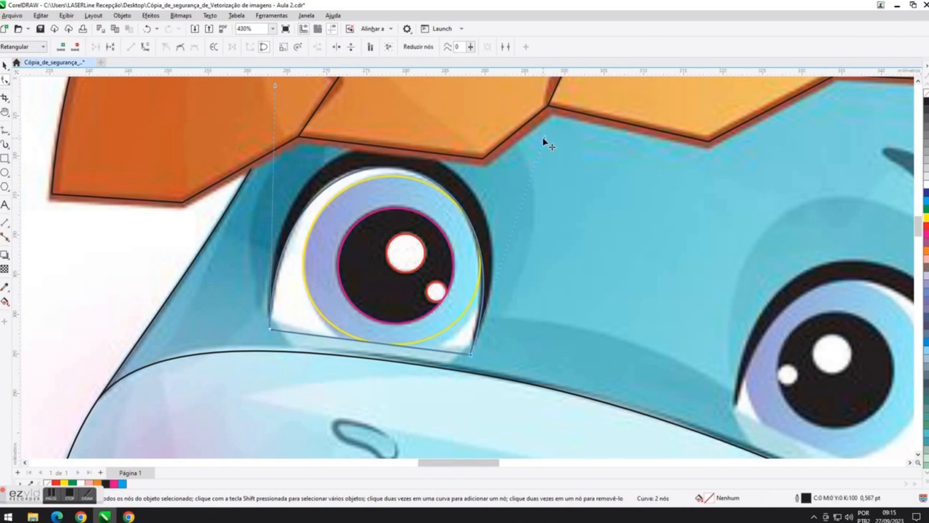
{"action": "left_click_drag", "start_coordinate": [275, 89], "coordinate": [271, 82]}
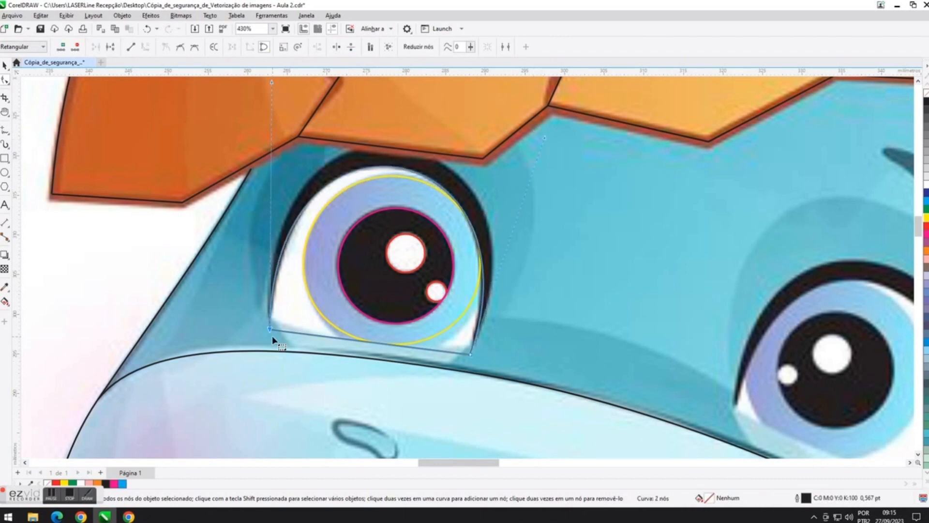
{"action": "left_click_drag", "start_coordinate": [271, 334], "coordinate": [273, 325]}
{"action": "scroll", "coordinate": [338, 314], "scroll_direction": "down", "scroll_amount": 2}
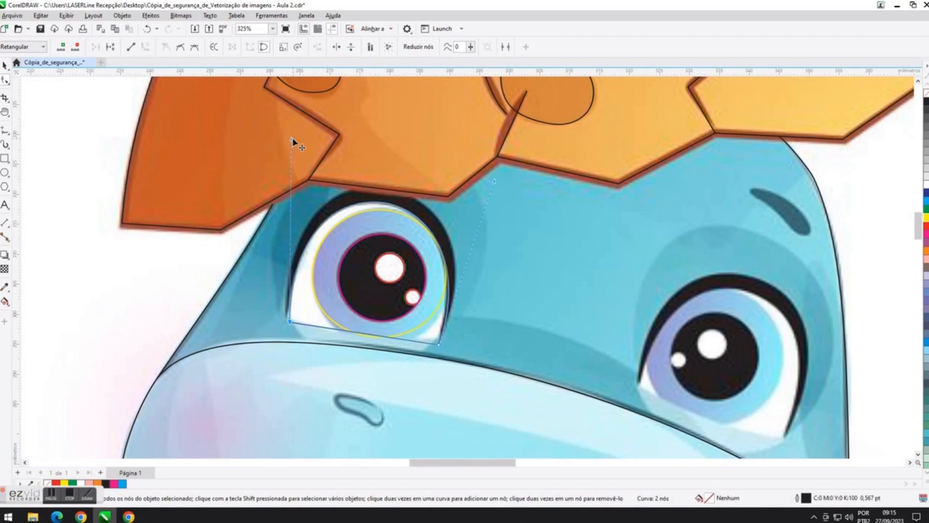
Give the closed outline of the left eye's white a red outline colour.
{"action": "key", "text": "space"}
{"action": "right_click", "coordinate": [925, 226]}
{"action": "left_click", "coordinate": [825, 241]}
{"action": "scroll", "coordinate": [592, 238], "scroll_direction": "down", "scroll_amount": 3}
{"action": "scroll", "coordinate": [545, 262], "scroll_direction": "up", "scroll_amount": 4}
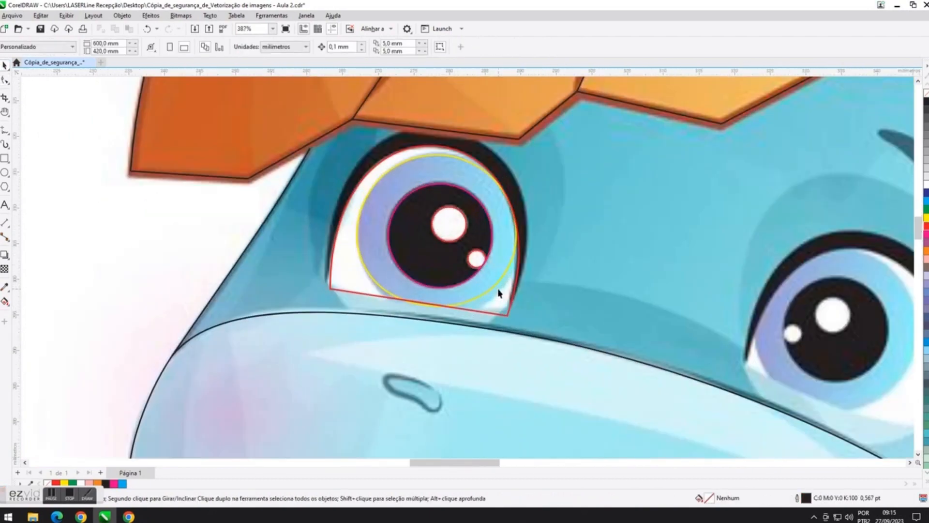
Convert the bottom side of the red eye outline to a curve and bend it along the lower edge of the eye.
{"action": "key", "text": "space"}
{"action": "left_click", "coordinate": [398, 299]}
{"action": "right_click", "coordinate": [399, 299]}
{"action": "left_click", "coordinate": [428, 366]}
{"action": "left_click_drag", "start_coordinate": [389, 300], "coordinate": [384, 303]}
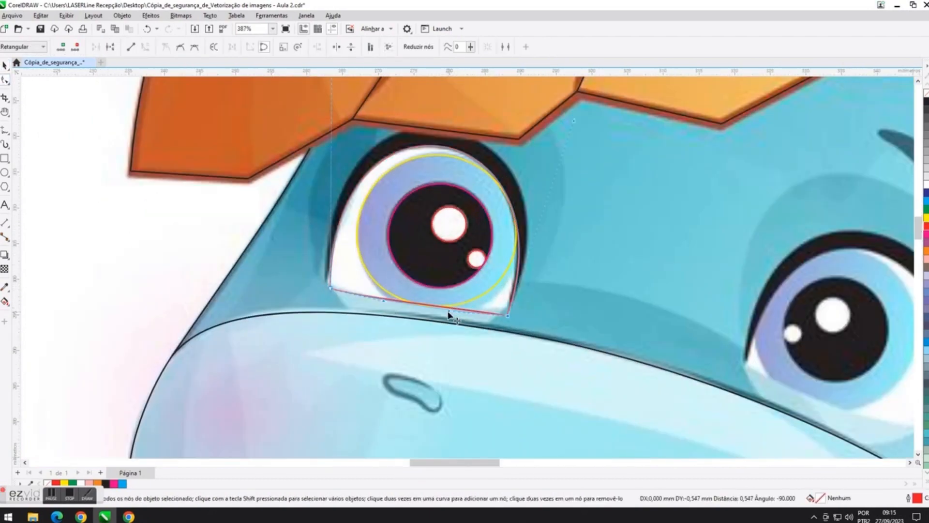
{"action": "scroll", "coordinate": [523, 327], "scroll_direction": "up", "scroll_amount": 5}
{"action": "left_click_drag", "start_coordinate": [492, 304], "coordinate": [491, 298]}
{"action": "left_click_drag", "start_coordinate": [376, 293], "coordinate": [371, 307]}
{"action": "left_click_drag", "start_coordinate": [245, 274], "coordinate": [235, 286]}
{"action": "scroll", "coordinate": [235, 286], "scroll_direction": "down", "scroll_amount": 2}
Draw a straight line about 26 mm wide between the lower ends of the left eye's black eyelid.
{"action": "key", "text": "space"}
{"action": "left_click_drag", "start_coordinate": [245, 136], "coordinate": [321, 216]}
{"action": "key", "text": "F5"}
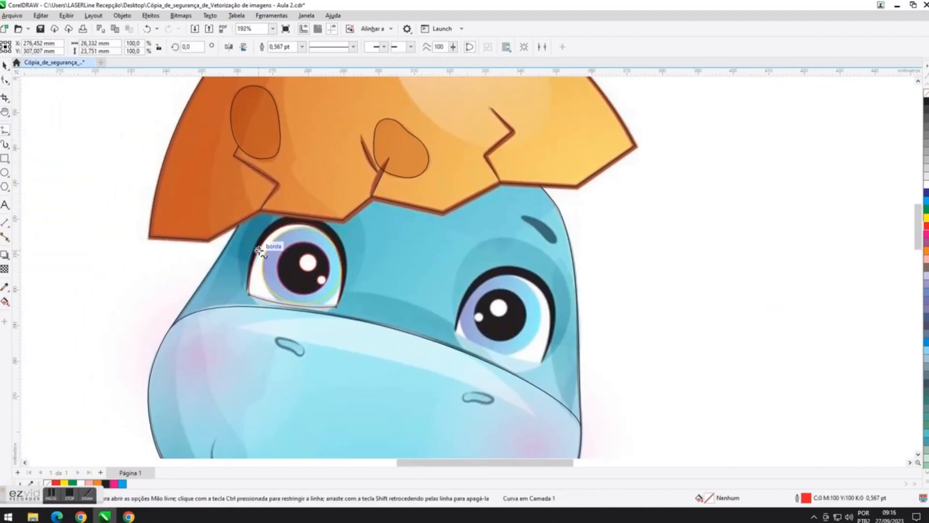
{"action": "scroll", "coordinate": [259, 249], "scroll_direction": "up", "scroll_amount": 3}
{"action": "scroll", "coordinate": [266, 347], "scroll_direction": "up", "scroll_amount": 4}
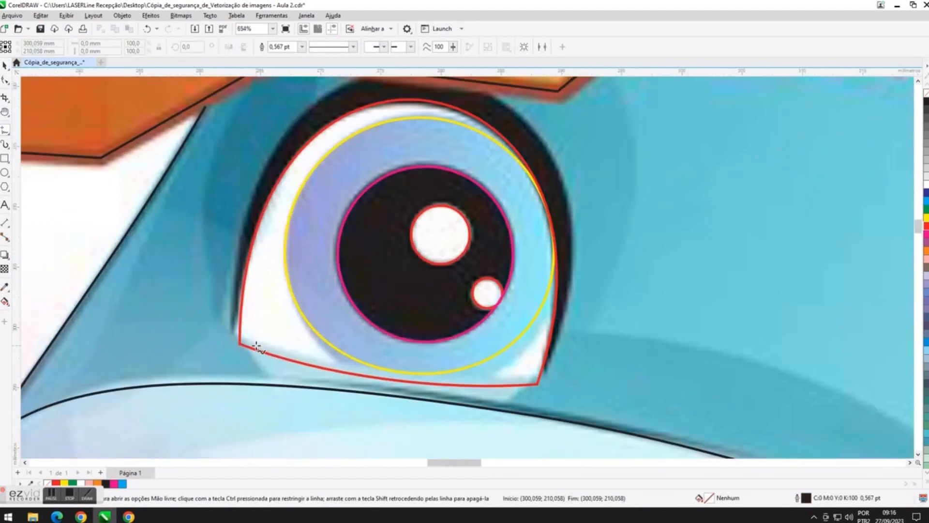
{"action": "left_click", "coordinate": [686, 401]}
{"action": "scroll", "coordinate": [390, 382], "scroll_direction": "down", "scroll_amount": 4}
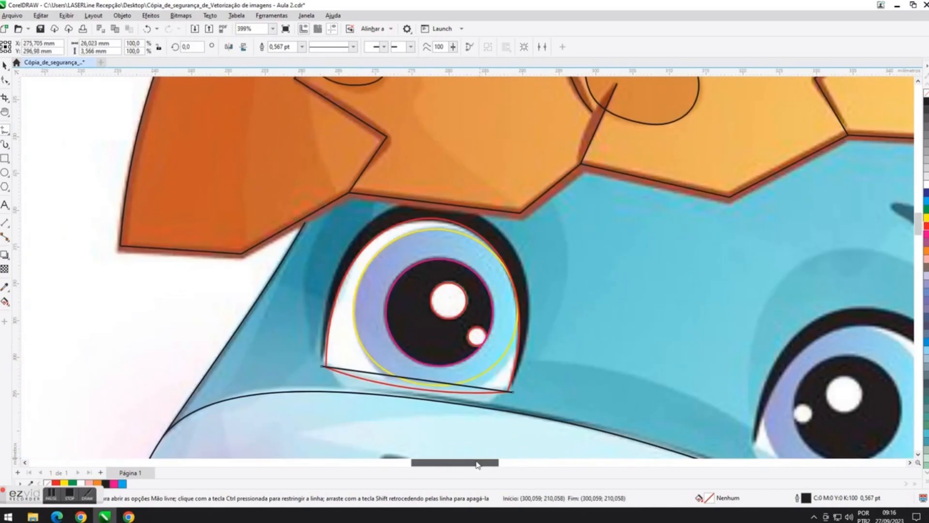
Convert the eyelid line to a curve and bend it over the outer edge of the left eye's black eyelid.
{"action": "key", "text": "F10"}
{"action": "right_click", "coordinate": [419, 378]}
{"action": "left_click", "coordinate": [451, 265]}
{"action": "left_click_drag", "start_coordinate": [384, 375], "coordinate": [306, 208]}
{"action": "left_click_drag", "start_coordinate": [449, 383], "coordinate": [599, 132]}
{"action": "left_click_drag", "start_coordinate": [306, 208], "coordinate": [293, 143]}
{"action": "left_click_drag", "start_coordinate": [599, 131], "coordinate": [594, 140]}
{"action": "left_click_drag", "start_coordinate": [293, 142], "coordinate": [292, 141]}
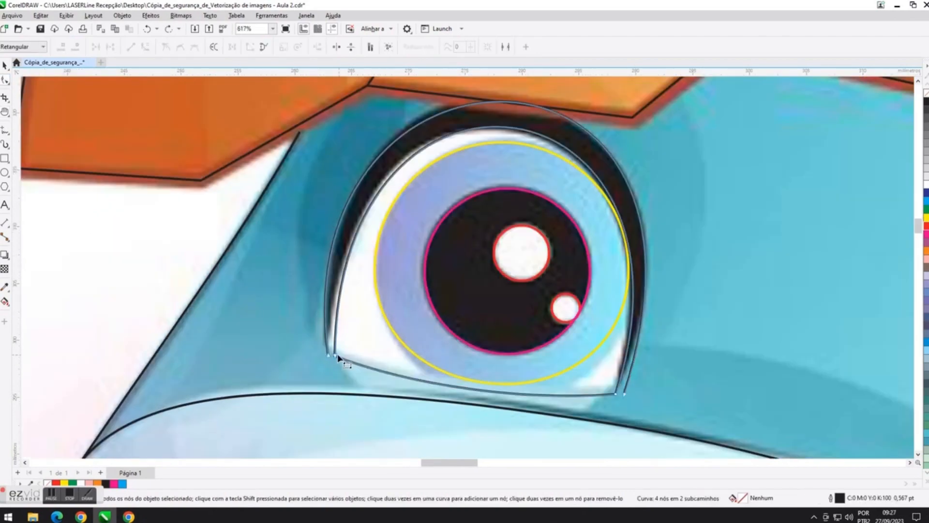
Refine the outer curve of the combined eyelid and eye-white outline so it follows the left eye's black eyelid.
{"action": "scroll", "coordinate": [314, 368], "scroll_direction": "up", "scroll_amount": 3}
{"action": "scroll", "coordinate": [302, 382], "scroll_direction": "down", "scroll_amount": 2}
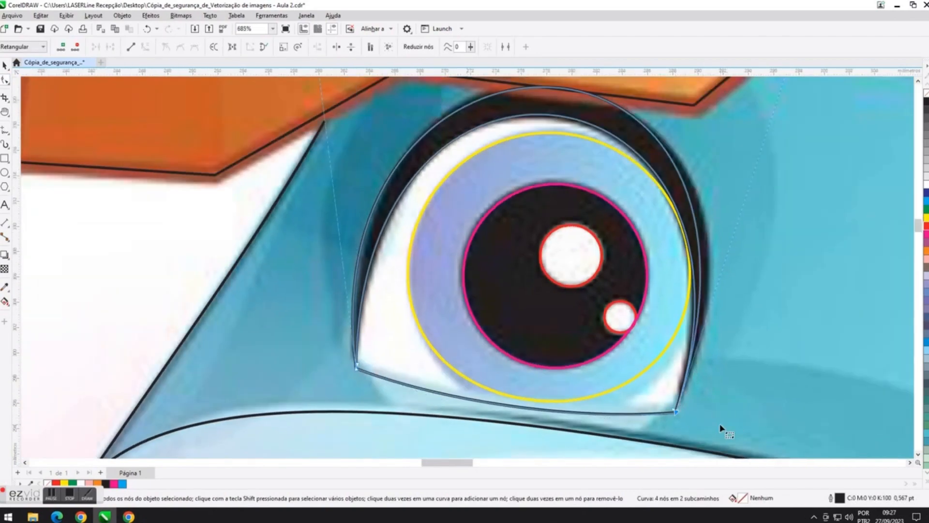
{"action": "scroll", "coordinate": [721, 429], "scroll_direction": "down", "scroll_amount": 1}
{"action": "left_click_drag", "start_coordinate": [348, 111], "coordinate": [346, 113]}
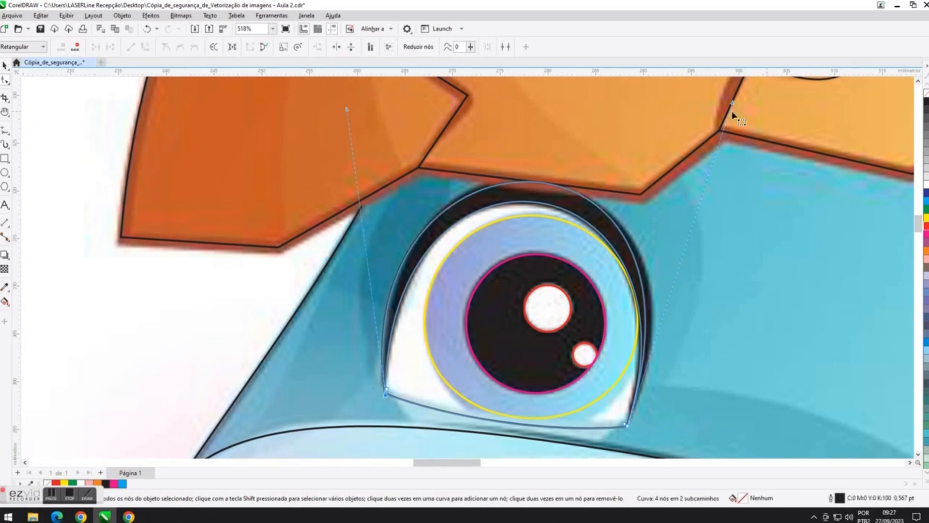
{"action": "left_click_drag", "start_coordinate": [732, 104], "coordinate": [748, 110]}
{"action": "mouse_move", "coordinate": [346, 108]}
{"action": "left_mouse_down"}
{"action": "mouse_move", "coordinate": [338, 103]}
{"action": "mouse_move", "coordinate": [352, 103]}
{"action": "left_mouse_up"}
{"action": "left_click_drag", "start_coordinate": [748, 109], "coordinate": [739, 114]}
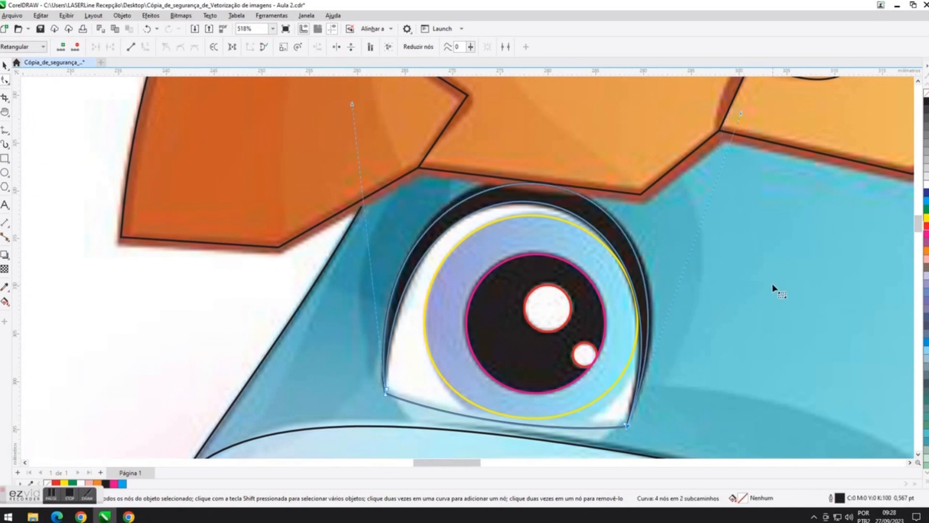
{"action": "scroll", "coordinate": [773, 288], "scroll_direction": "down", "scroll_amount": 2}
{"action": "scroll", "coordinate": [387, 392], "scroll_direction": "down", "scroll_amount": 2}
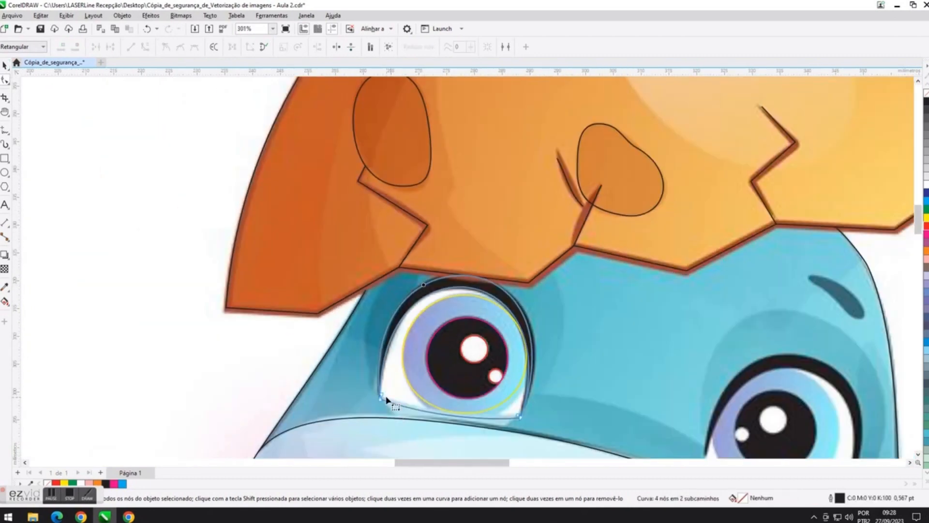
{"action": "scroll", "coordinate": [380, 423], "scroll_direction": "up", "scroll_amount": 4}
{"action": "left_click_drag", "start_coordinate": [330, 82], "coordinate": [335, 85]}
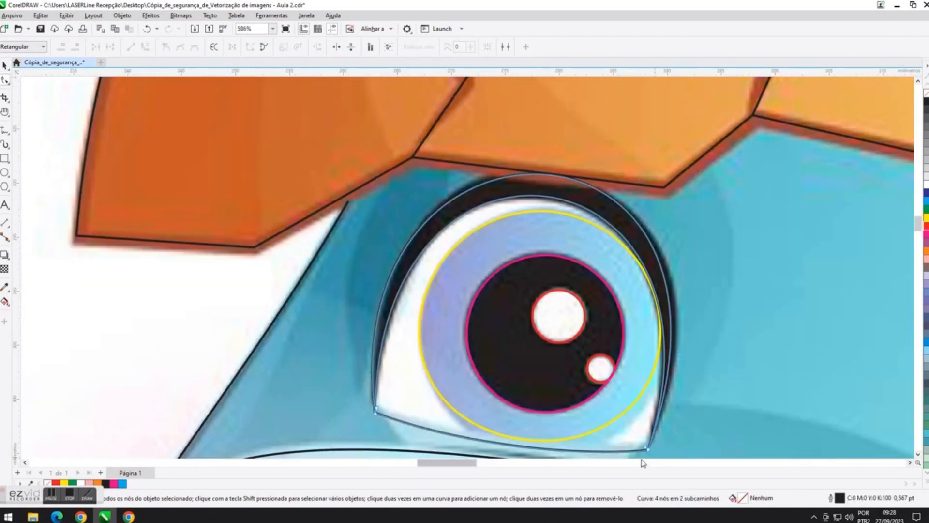
{"action": "left_click_drag", "start_coordinate": [773, 97], "coordinate": [784, 102]}
Give the left eye's combined eyelid and eye-white outline a green outline colour.
{"action": "scroll", "coordinate": [782, 97], "scroll_direction": "down", "scroll_amount": 2}
{"action": "left_click", "coordinate": [5, 65]}
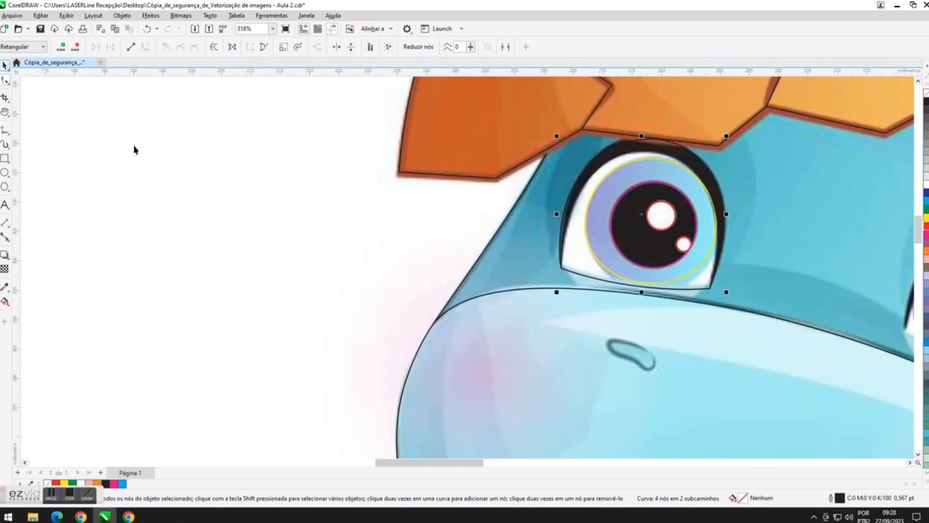
{"action": "left_click", "coordinate": [133, 150]}
{"action": "scroll", "coordinate": [488, 307], "scroll_direction": "right", "scroll_amount": 3}
{"action": "left_click", "coordinate": [367, 169]}
{"action": "right_click", "coordinate": [926, 209]}
{"action": "left_click", "coordinate": [621, 338]}
{"action": "scroll", "coordinate": [621, 341], "scroll_direction": "down", "scroll_amount": 3}
Copy the left eye's outlines, mirror the copy horizontally and place it over the right eye.
{"action": "left_click_drag", "start_coordinate": [552, 463], "coordinate": [613, 463]}
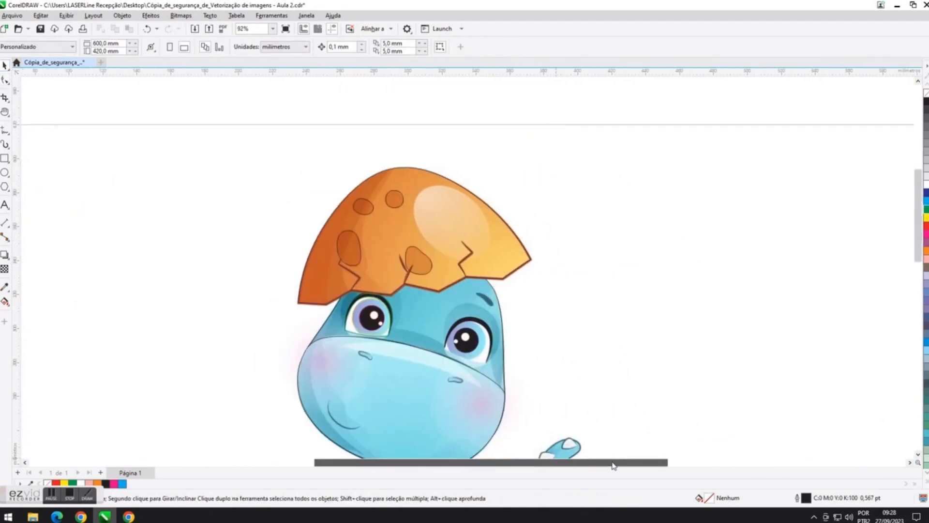
{"action": "left_click_drag", "start_coordinate": [918, 217], "coordinate": [918, 243]}
{"action": "left_click_drag", "start_coordinate": [331, 180], "coordinate": [407, 249]}
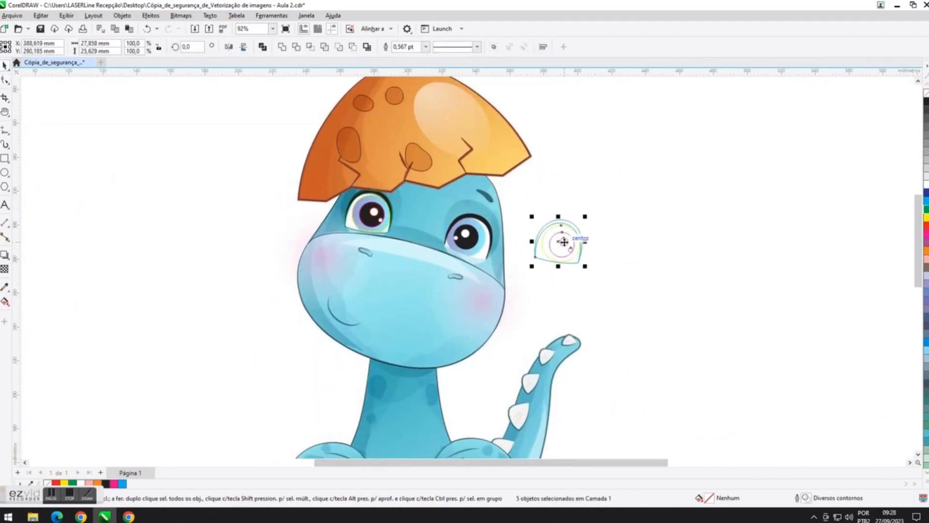
{"action": "left_click_drag", "start_coordinate": [559, 243], "coordinate": [471, 235]}
{"action": "scroll", "coordinate": [471, 234], "scroll_direction": "up", "scroll_amount": 2}
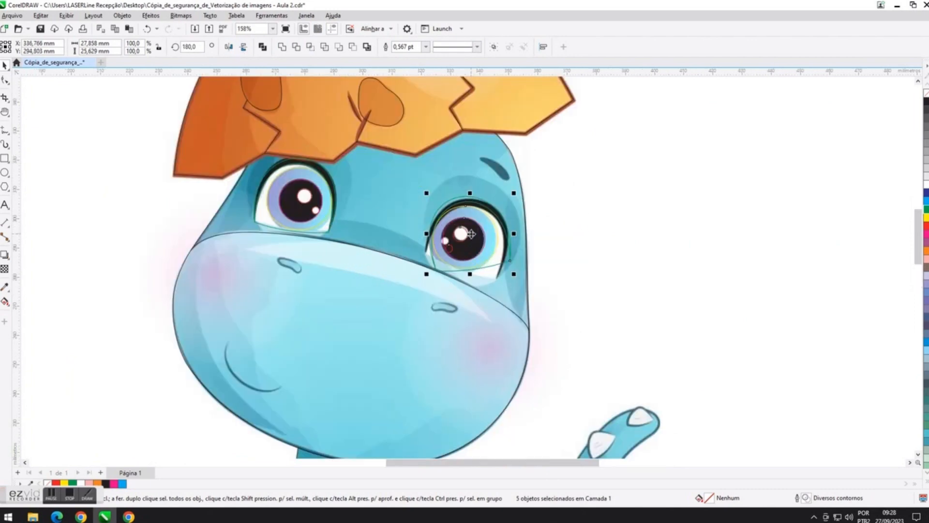
Rotate the copied eye outlines to about 154° and nudge them into alignment with the right eye.
{"action": "left_click", "coordinate": [470, 234]}
{"action": "left_click_drag", "start_coordinate": [549, 308], "coordinate": [514, 329]}
{"action": "left_click_drag", "start_coordinate": [485, 225], "coordinate": [486, 233]}
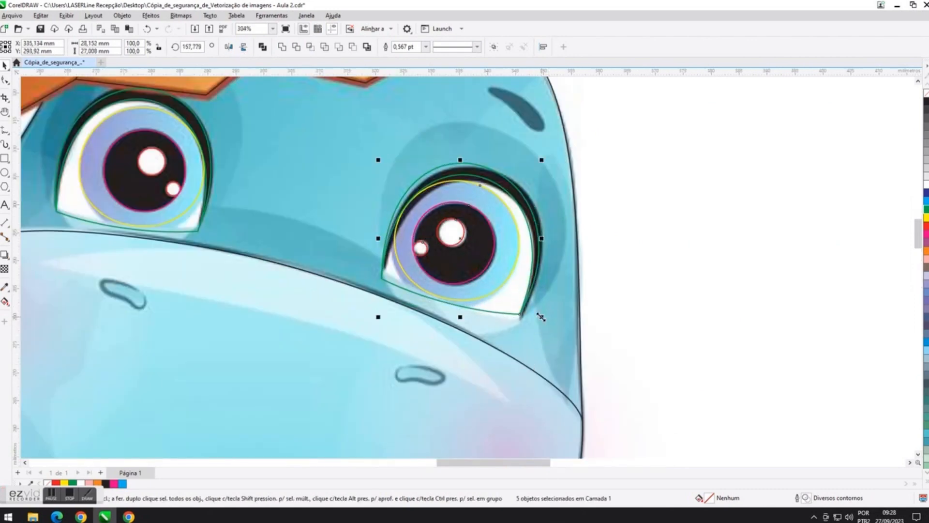
{"action": "left_click", "coordinate": [486, 254]}
{"action": "left_click_drag", "start_coordinate": [546, 316], "coordinate": [541, 325]}
{"action": "left_click_drag", "start_coordinate": [489, 248], "coordinate": [493, 251]}
{"action": "key", "text": "Down"}
{"action": "key", "text": "Down"}
{"action": "key", "text": "Down"}
{"action": "key", "text": "Left"}
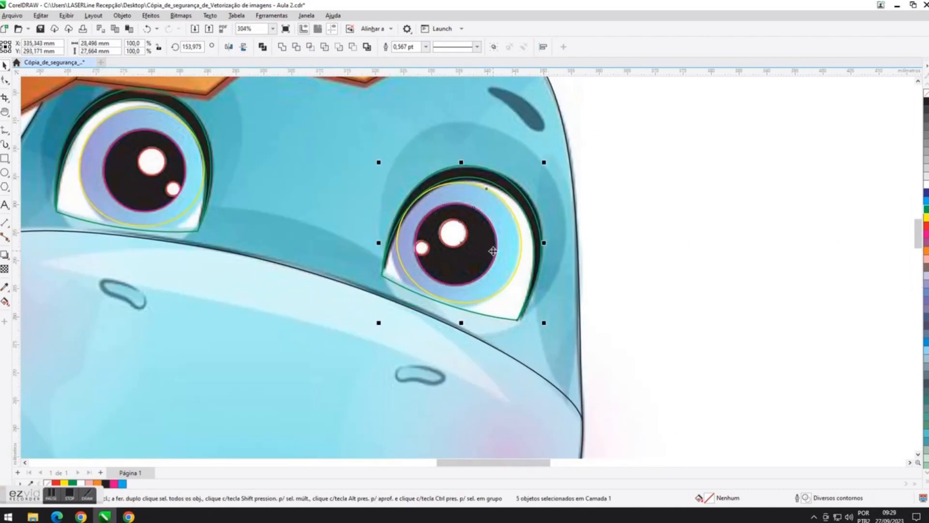
Reshape the right eye's yellow iris outline by moving its curve handles and lower nodes to the iris's edge.
{"action": "left_click", "coordinate": [5, 80]}
{"action": "scroll", "coordinate": [528, 198], "scroll_direction": "up", "scroll_amount": 2}
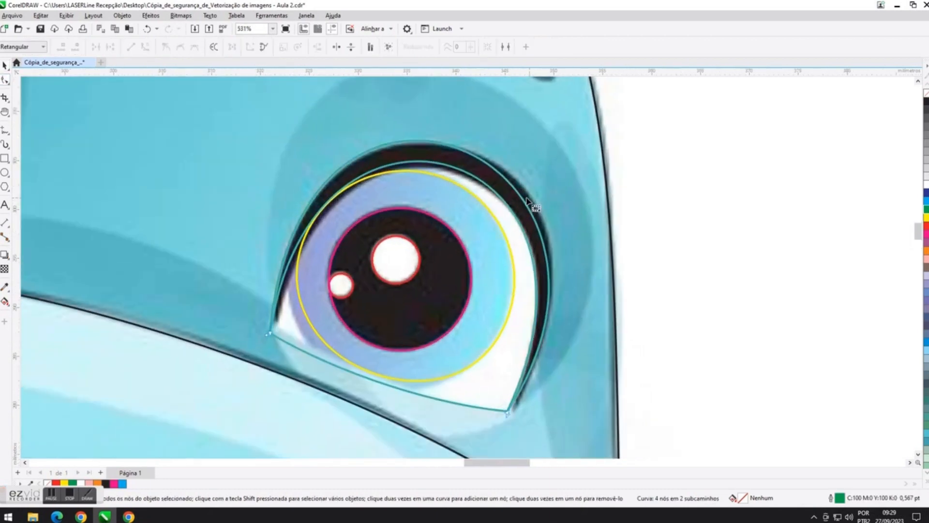
{"action": "key", "text": "space"}
{"action": "left_click", "coordinate": [419, 249]}
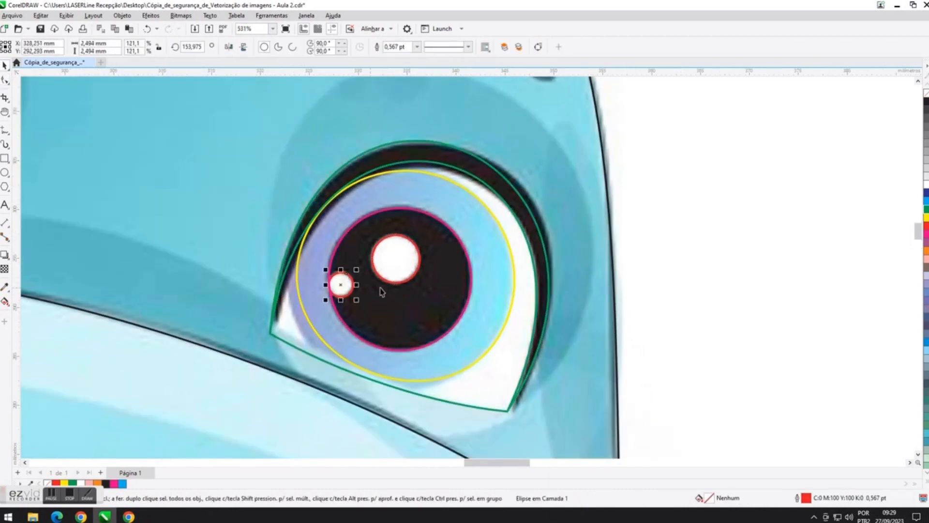
{"action": "left_click", "coordinate": [497, 221]}
{"action": "left_click", "coordinate": [5, 80]}
{"action": "left_click", "coordinate": [307, 234]}
{"action": "left_click_drag", "start_coordinate": [282, 287], "coordinate": [276, 292]}
{"action": "left_click_drag", "start_coordinate": [307, 343], "coordinate": [300, 349]}
{"action": "left_click_drag", "start_coordinate": [477, 382], "coordinate": [472, 387]}
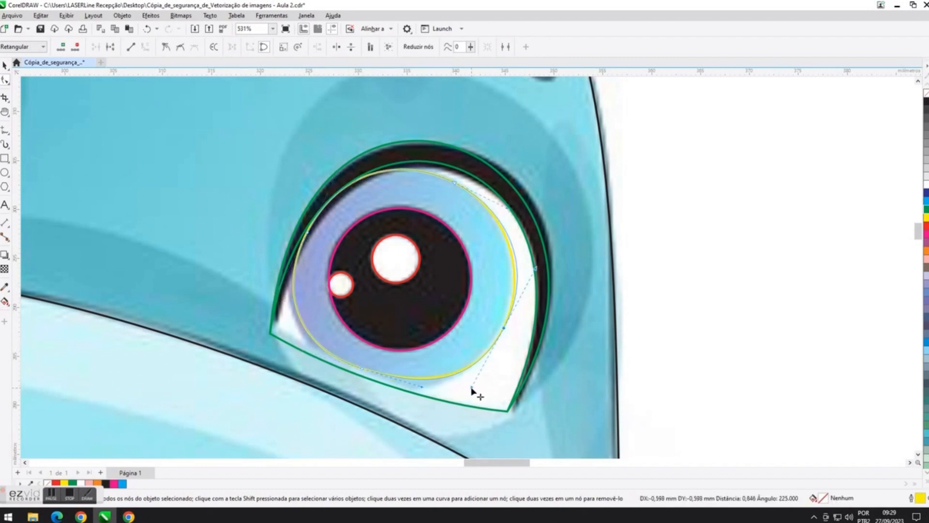
{"action": "left_click_drag", "start_coordinate": [361, 371], "coordinate": [361, 395]}
{"action": "left_click", "coordinate": [367, 379]}
Move the lower corner nodes of the right eye's green outline onto the ends of the black eyelid.
{"action": "scroll", "coordinate": [366, 378], "scroll_direction": "down", "scroll_amount": 1}
{"action": "mouse_move", "coordinate": [282, 339]}
{"action": "left_mouse_down"}
{"action": "mouse_move", "coordinate": [288, 331]}
{"action": "mouse_move", "coordinate": [293, 352]}
{"action": "left_mouse_up"}
{"action": "left_click_drag", "start_coordinate": [282, 339], "coordinate": [286, 332]}
{"action": "left_click_drag", "start_coordinate": [481, 395], "coordinate": [501, 428]}
{"action": "left_click_drag", "start_coordinate": [489, 407], "coordinate": [493, 403]}
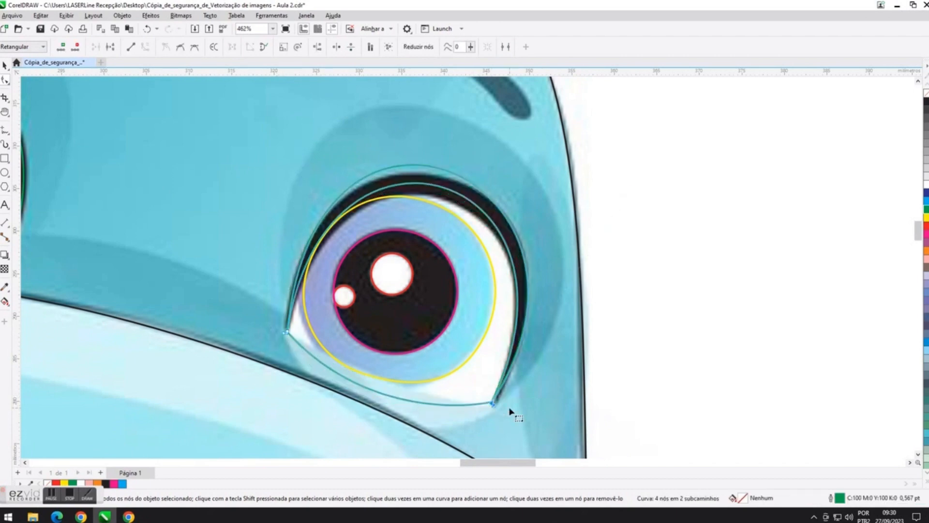
{"action": "key", "text": "space"}
{"action": "left_click", "coordinate": [484, 250]}
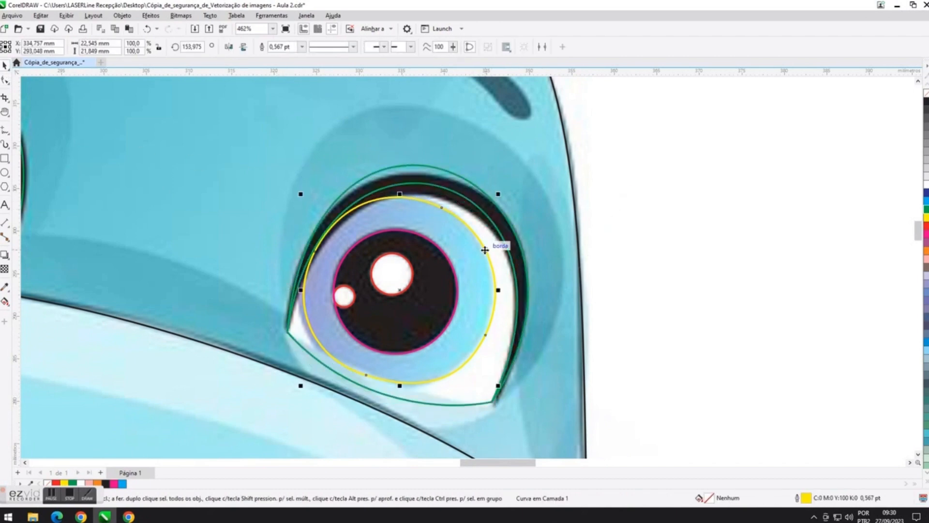
Refine the right eye's yellow iris outline at its right and upper edges and bend the inner green eyelid curve onto the eyelid.
{"action": "key", "text": "space"}
{"action": "left_click", "coordinate": [485, 340]}
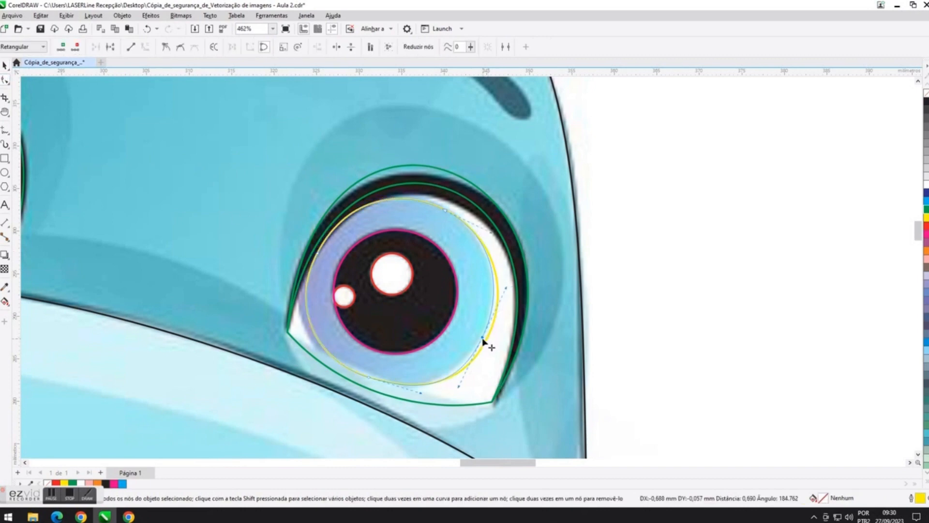
{"action": "scroll", "coordinate": [483, 340], "scroll_direction": "down", "scroll_amount": 1}
{"action": "left_click", "coordinate": [469, 216]}
{"action": "mouse_move", "coordinate": [442, 206]}
{"action": "left_mouse_down"}
{"action": "mouse_move", "coordinate": [440, 214]}
{"action": "mouse_move", "coordinate": [440, 195]}
{"action": "left_mouse_up"}
{"action": "scroll", "coordinate": [315, 331], "scroll_direction": "up", "scroll_amount": 4}
{"action": "left_click_drag", "start_coordinate": [565, 135], "coordinate": [566, 141]}
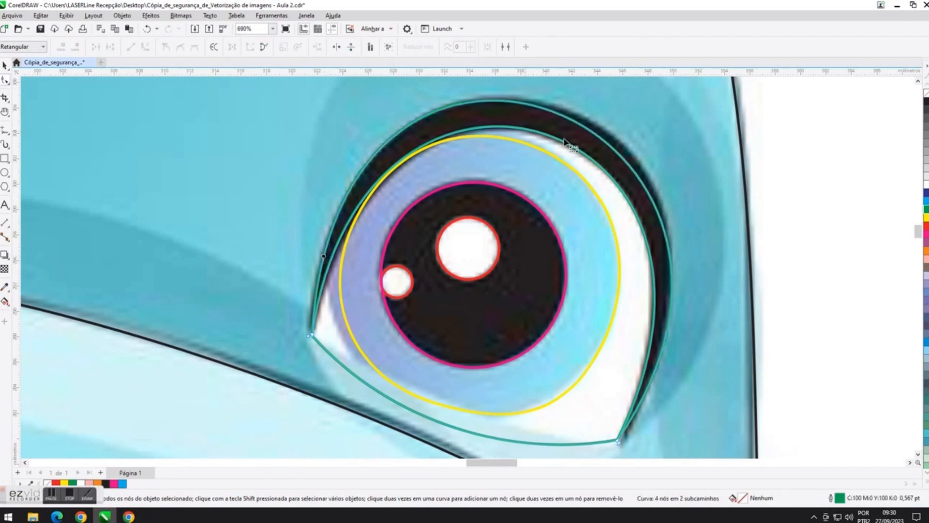
Inspect the fitted right-eye outlines and the rest of the head for parts still to trace.
{"action": "scroll", "coordinate": [641, 214], "scroll_direction": "down", "scroll_amount": 6}
{"action": "left_click", "coordinate": [4, 112]}
{"action": "scroll", "coordinate": [243, 164], "scroll_direction": "down", "scroll_amount": 7}
{"action": "left_click_drag", "start_coordinate": [245, 164], "coordinate": [301, 257]}
{"action": "scroll", "coordinate": [300, 258], "scroll_direction": "down", "scroll_amount": 2}
{"action": "scroll", "coordinate": [378, 267], "scroll_direction": "up", "scroll_amount": 14}
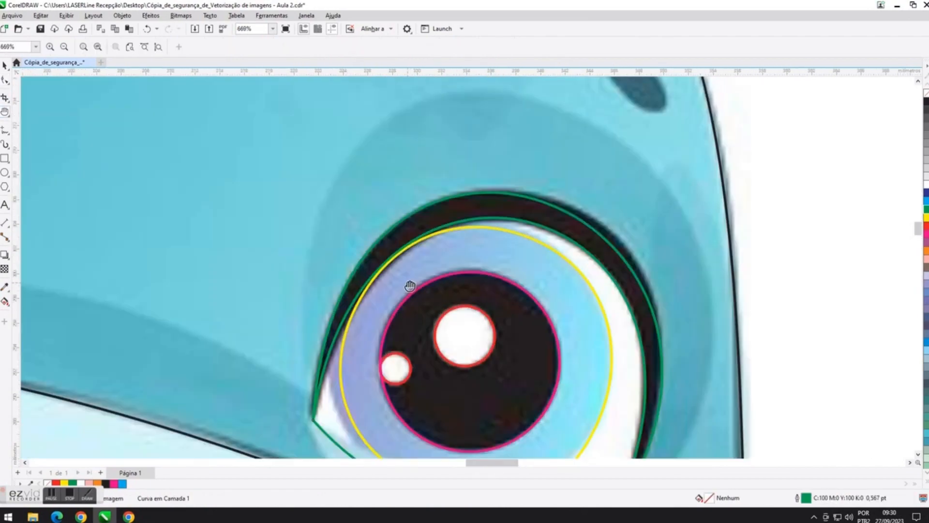
{"action": "scroll", "coordinate": [398, 266], "scroll_direction": "down", "scroll_amount": 13}
{"action": "left_click_drag", "start_coordinate": [396, 318], "coordinate": [407, 275]}
{"action": "scroll", "coordinate": [408, 275], "scroll_direction": "down", "scroll_amount": 1}
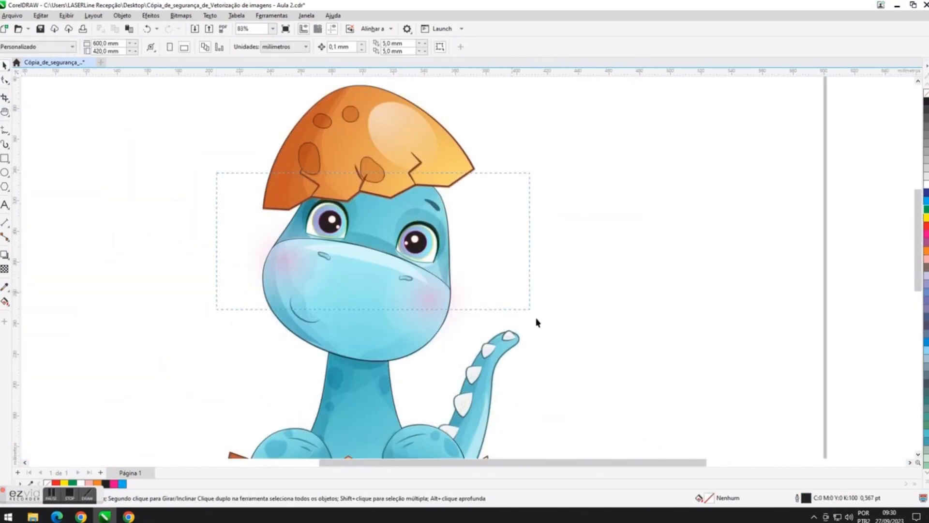
Draw an ellipse over the left nostril and convert it to curves for node editing.
{"action": "scroll", "coordinate": [411, 225], "scroll_direction": "up", "scroll_amount": 9}
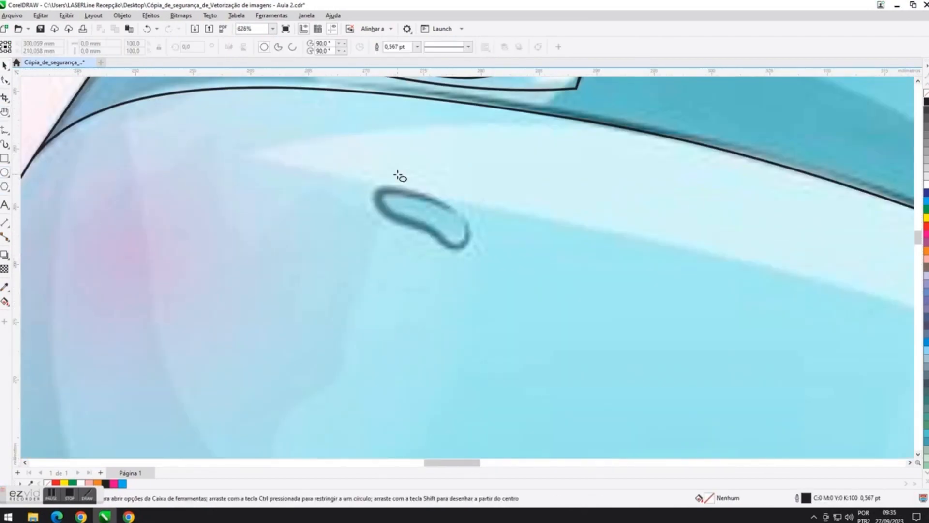
{"action": "left_click_drag", "start_coordinate": [380, 186], "coordinate": [477, 256]}
{"action": "right_click", "coordinate": [439, 187]}
{"action": "left_click", "coordinate": [459, 192]}
{"action": "key", "text": "F10"}
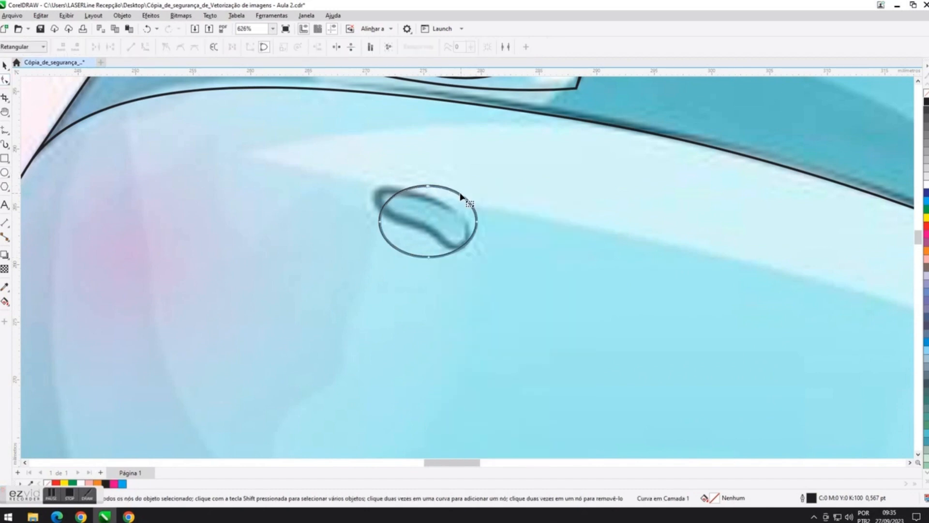
Remove the nostril ellipse's left node and fit the curve to the nostril's left end and lower edge.
{"action": "scroll", "coordinate": [445, 197], "scroll_direction": "up", "scroll_amount": 4}
{"action": "left_click_drag", "start_coordinate": [316, 204], "coordinate": [294, 188]}
{"action": "left_click_drag", "start_coordinate": [353, 328], "coordinate": [389, 264]}
{"action": "double_click", "coordinate": [297, 253]}
{"action": "left_click_drag", "start_coordinate": [246, 155], "coordinate": [415, 177]}
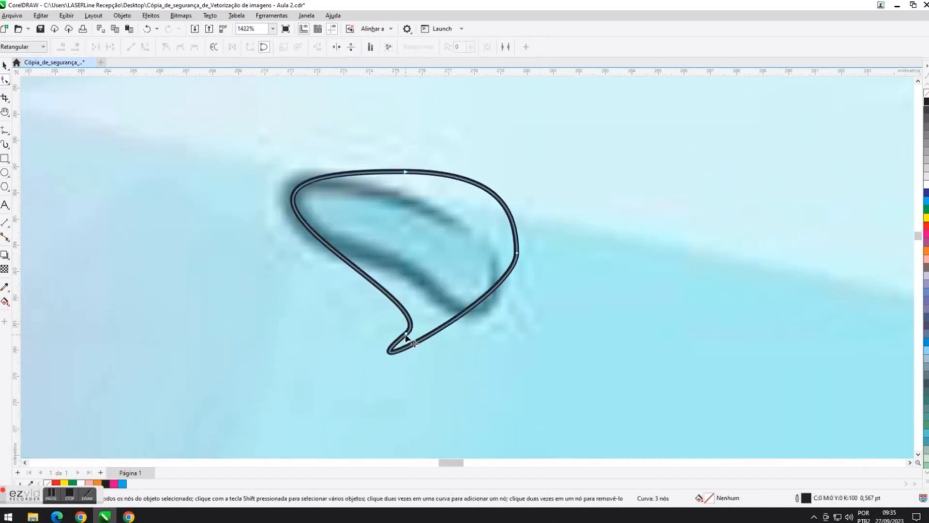
{"action": "left_click_drag", "start_coordinate": [406, 335], "coordinate": [396, 268]}
{"action": "left_click_drag", "start_coordinate": [308, 196], "coordinate": [288, 192]}
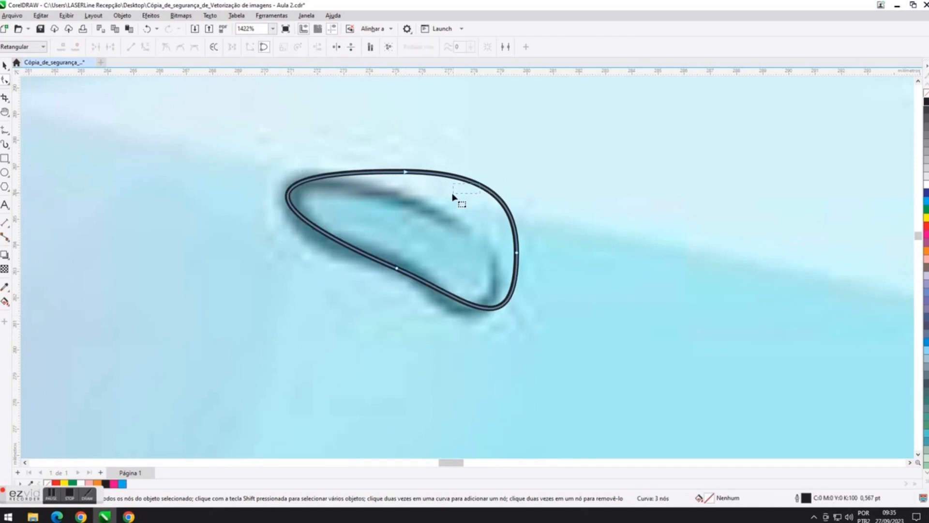
Pull the nostril outline's upper curve down to the nostril's edge and add a node on its right side.
{"action": "left_click_drag", "start_coordinate": [456, 178], "coordinate": [443, 194]}
{"action": "left_click_drag", "start_coordinate": [406, 171], "coordinate": [366, 182]}
{"action": "left_click_drag", "start_coordinate": [511, 220], "coordinate": [472, 227]}
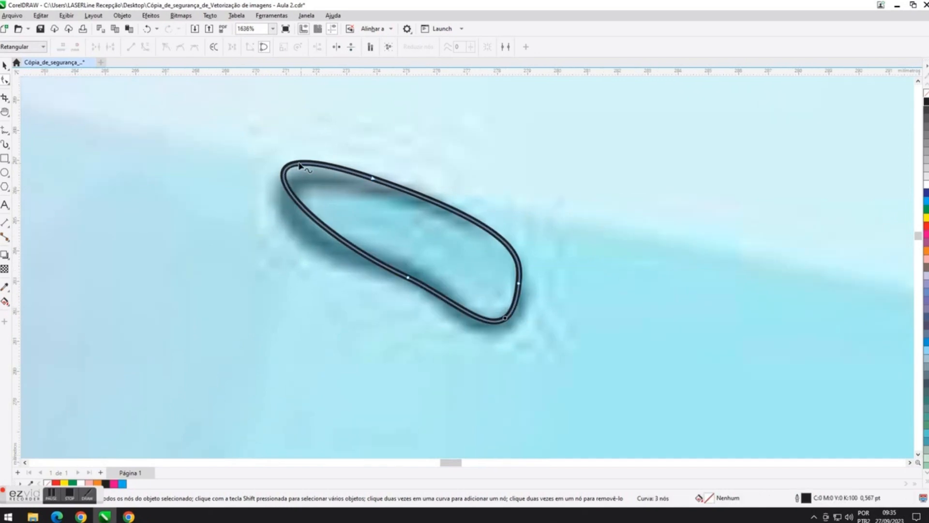
{"action": "left_click", "coordinate": [384, 197]}
{"action": "scroll", "coordinate": [384, 197], "scroll_direction": "up", "scroll_amount": 2}
{"action": "left_click_drag", "start_coordinate": [622, 191], "coordinate": [617, 174]}
{"action": "double_click", "coordinate": [598, 270]}
{"action": "mouse_move", "coordinate": [584, 222]}
{"action": "left_mouse_down"}
{"action": "mouse_move", "coordinate": [550, 242]}
{"action": "mouse_move", "coordinate": [557, 193]}
{"action": "left_mouse_up"}
{"action": "left_click_drag", "start_coordinate": [529, 162], "coordinate": [509, 195]}
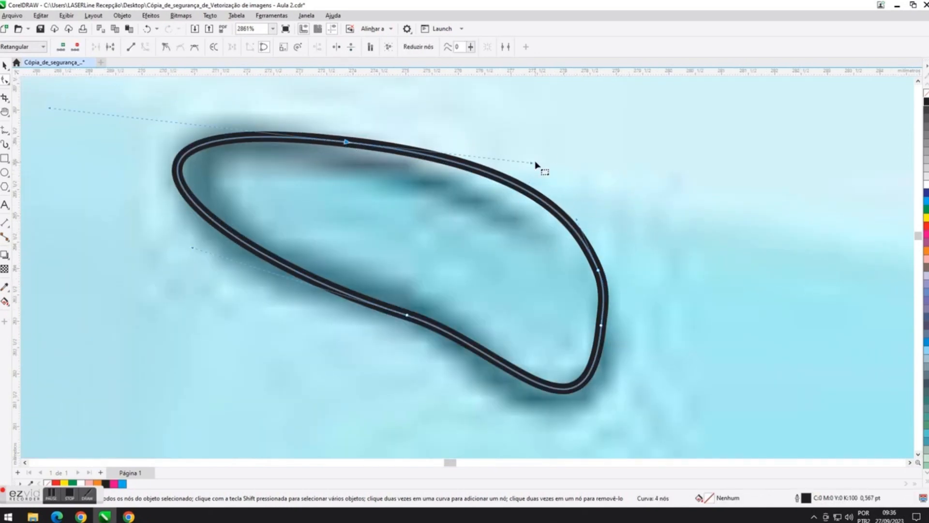
Adjust the nostril outline's curve handles to follow the lower indentation and the rounded right end.
{"action": "scroll", "coordinate": [179, 199], "scroll_direction": "down", "scroll_amount": 2}
{"action": "scroll", "coordinate": [174, 257], "scroll_direction": "up", "scroll_amount": 1}
{"action": "left_click_drag", "start_coordinate": [447, 307], "coordinate": [434, 316]}
{"action": "left_click", "coordinate": [495, 267]}
{"action": "left_click_drag", "start_coordinate": [469, 387], "coordinate": [475, 394]}
{"action": "left_click_drag", "start_coordinate": [406, 280], "coordinate": [410, 267]}
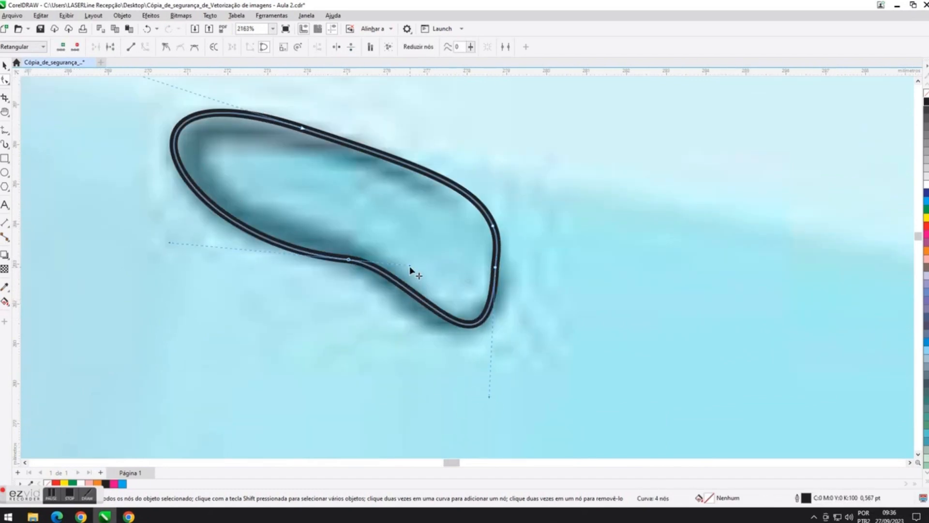
Copy the left nostril's outline onto the right nostril and mirror the copy horizontally.
{"action": "scroll", "coordinate": [410, 267], "scroll_direction": "down", "scroll_amount": 4}
{"action": "left_click", "coordinate": [5, 65]}
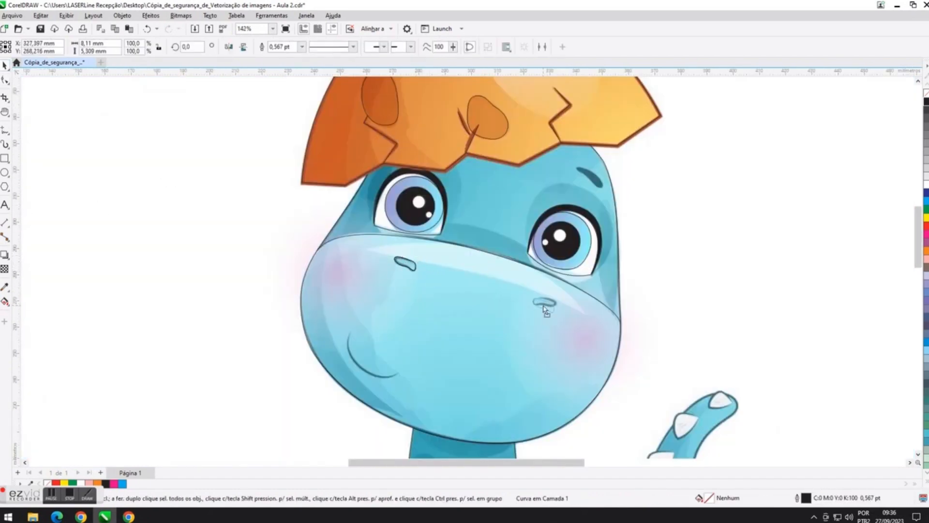
{"action": "left_click", "coordinate": [229, 47]}
{"action": "scroll", "coordinate": [548, 308], "scroll_direction": "up", "scroll_amount": 4}
{"action": "left_click", "coordinate": [243, 47]}
{"action": "left_click", "coordinate": [243, 46]}
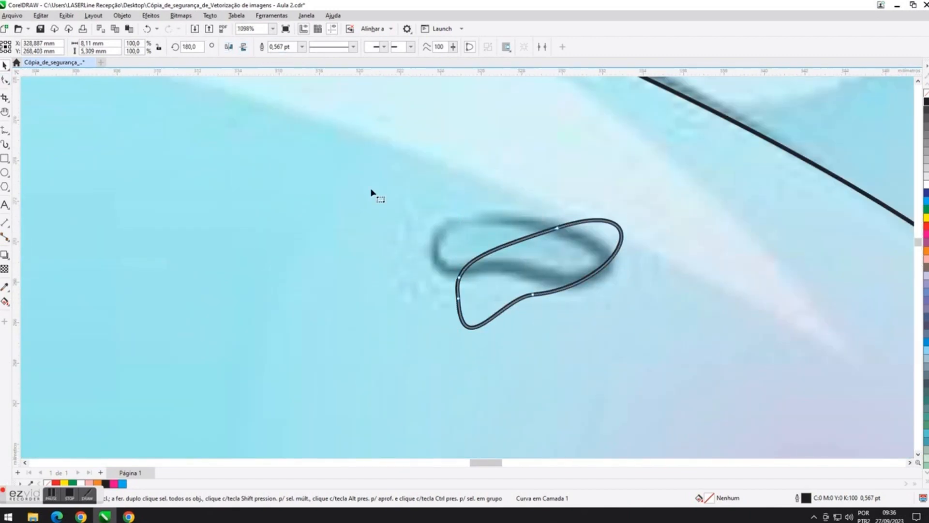
Rotate the copied nostril outline to about 154° and align it with the right nostril.
{"action": "left_click", "coordinate": [545, 275]}
{"action": "left_click_drag", "start_coordinate": [624, 330], "coordinate": [577, 332]}
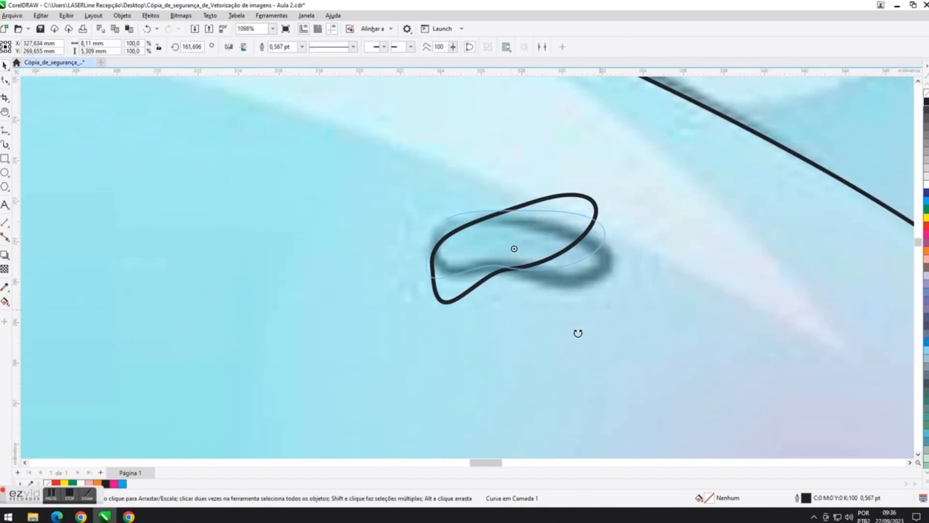
{"action": "left_click_drag", "start_coordinate": [609, 281], "coordinate": [605, 291]}
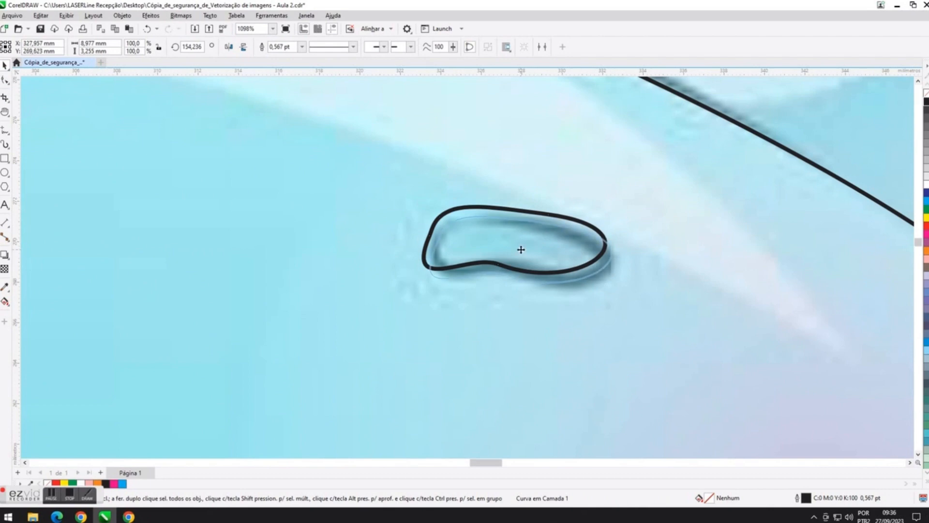
{"action": "left_click_drag", "start_coordinate": [521, 249], "coordinate": [522, 249]}
Draw a straight line between the smile's two ends and convert the line to a curve.
{"action": "scroll", "coordinate": [521, 250], "scroll_direction": "down", "scroll_amount": 5}
{"action": "left_click", "coordinate": [382, 297]}
{"action": "scroll", "coordinate": [382, 298], "scroll_direction": "up", "scroll_amount": 3}
{"action": "key", "text": "F5"}
{"action": "left_click", "coordinate": [338, 204]}
{"action": "left_click", "coordinate": [476, 320]}
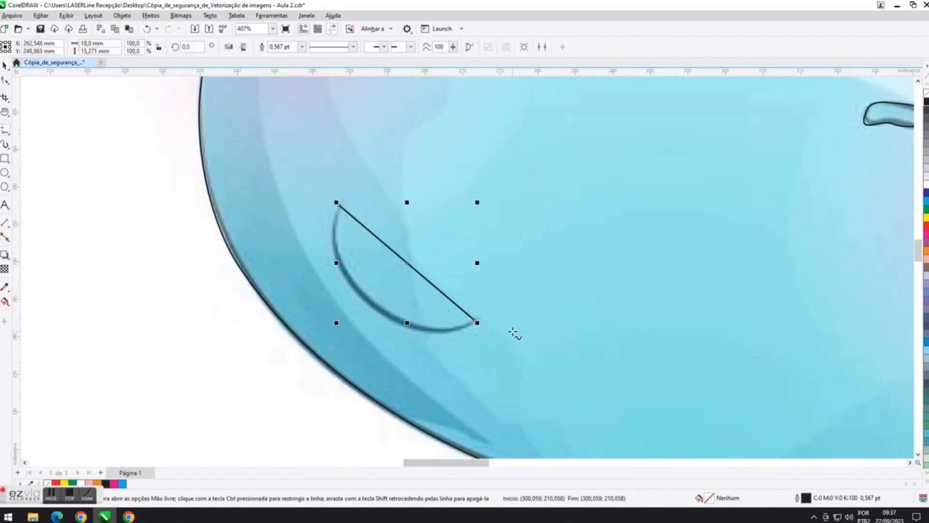
{"action": "left_click", "coordinate": [5, 85]}
{"action": "right_click", "coordinate": [400, 257]}
{"action": "key", "text": "c"}
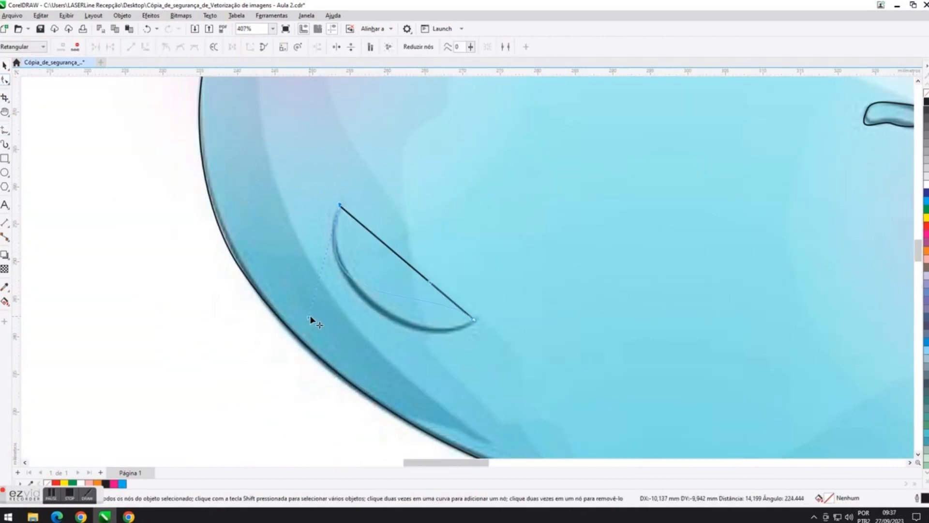
Bend the mouth line with its curve handles until it follows the smile.
{"action": "left_click_drag", "start_coordinate": [310, 317], "coordinate": [309, 318]}
{"action": "left_click_drag", "start_coordinate": [429, 281], "coordinate": [438, 345]}
{"action": "scroll", "coordinate": [439, 346], "scroll_direction": "down", "scroll_amount": 1}
{"action": "scroll", "coordinate": [377, 307], "scroll_direction": "up", "scroll_amount": 3}
{"action": "left_click_drag", "start_coordinate": [377, 307], "coordinate": [381, 297]}
{"action": "scroll", "coordinate": [380, 297], "scroll_direction": "down", "scroll_amount": 5}
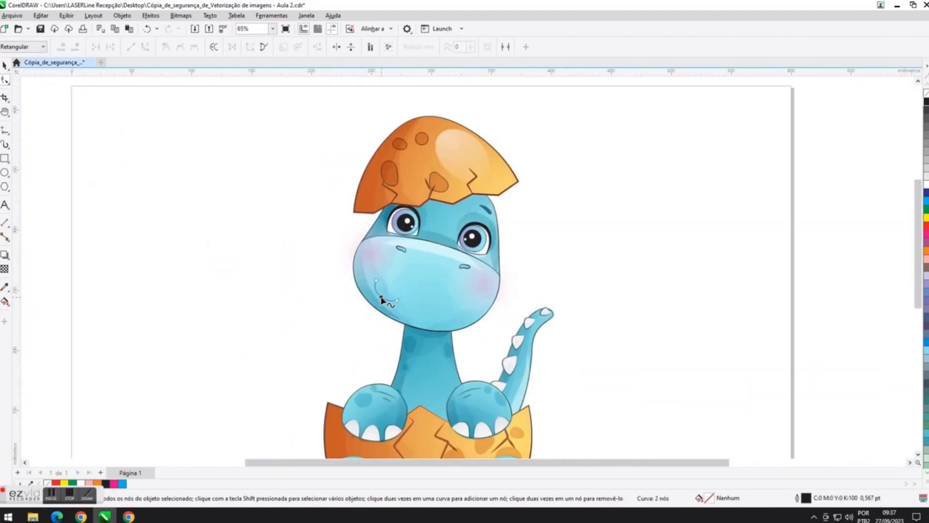
Select the dinosaur's traced outlines and colour them red.
{"action": "scroll", "coordinate": [382, 297], "scroll_direction": "down", "scroll_amount": 1}
{"action": "key", "text": "space"}
{"action": "left_click_drag", "start_coordinate": [317, 150], "coordinate": [532, 457]}
{"action": "right_click", "coordinate": [924, 226]}
{"action": "left_click", "coordinate": [867, 210]}
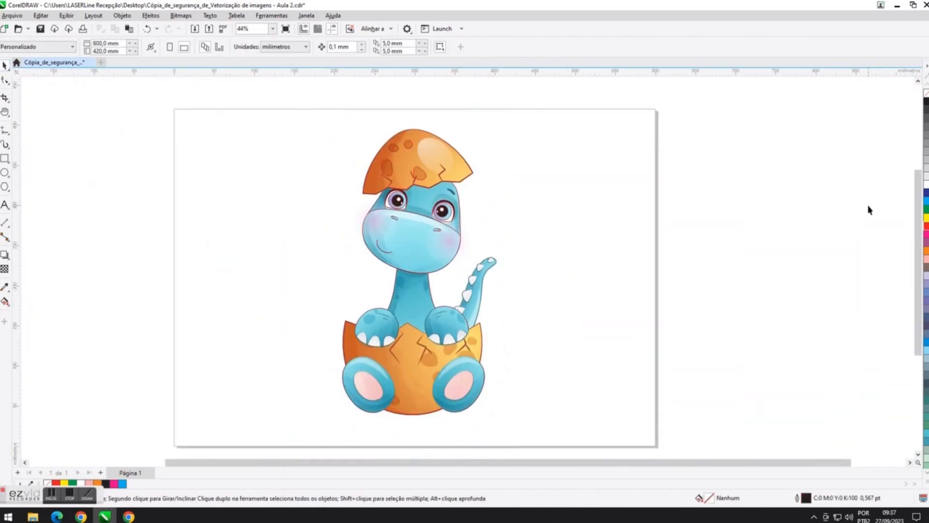
Draw ellipses over the dark spots on the neck and hands.
{"action": "scroll", "coordinate": [431, 316], "scroll_direction": "up", "scroll_amount": 6}
{"action": "key", "text": "F7"}
{"action": "left_click_drag", "start_coordinate": [347, 308], "coordinate": [388, 347]}
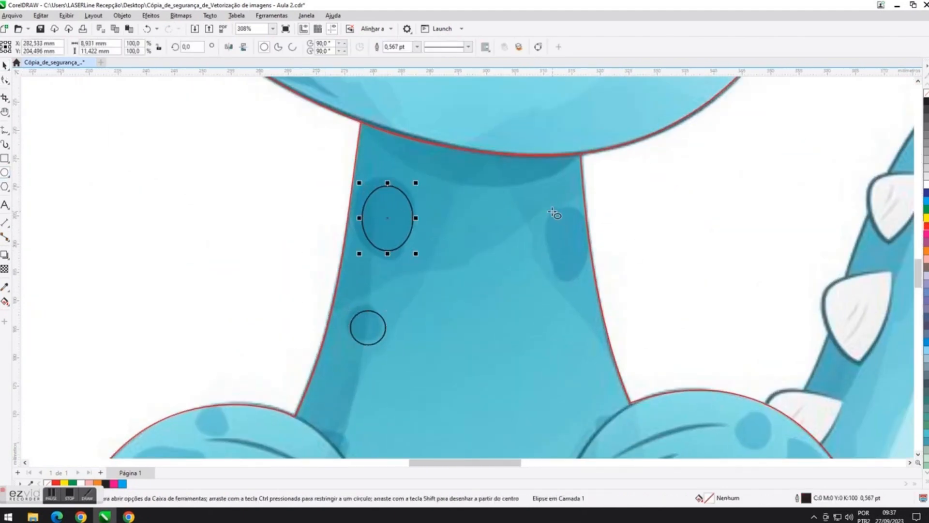
{"action": "left_click_drag", "start_coordinate": [918, 265], "coordinate": [918, 281]}
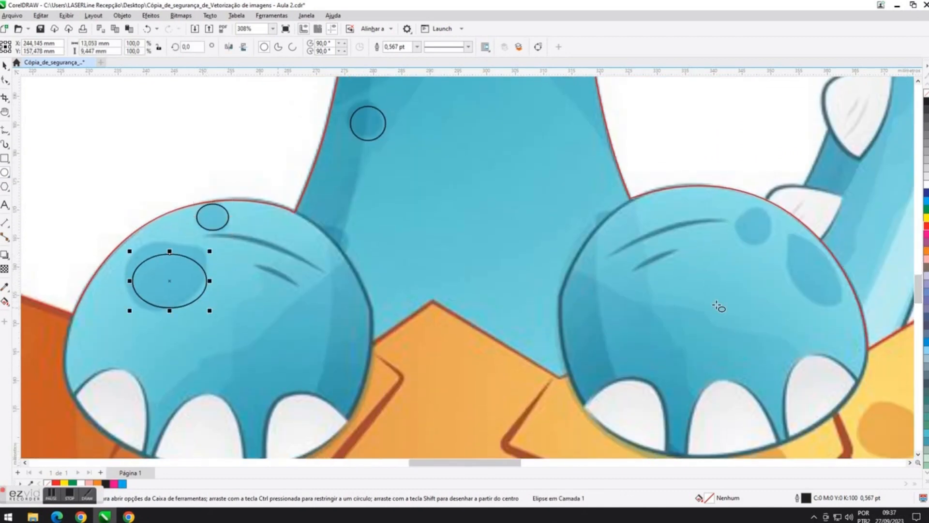
Draw straight lines along the crease marks on the hands, starting with the left hand's short crease.
{"action": "left_click", "coordinate": [5, 140]}
{"action": "left_click", "coordinate": [251, 262]}
{"action": "left_click", "coordinate": [300, 286]}
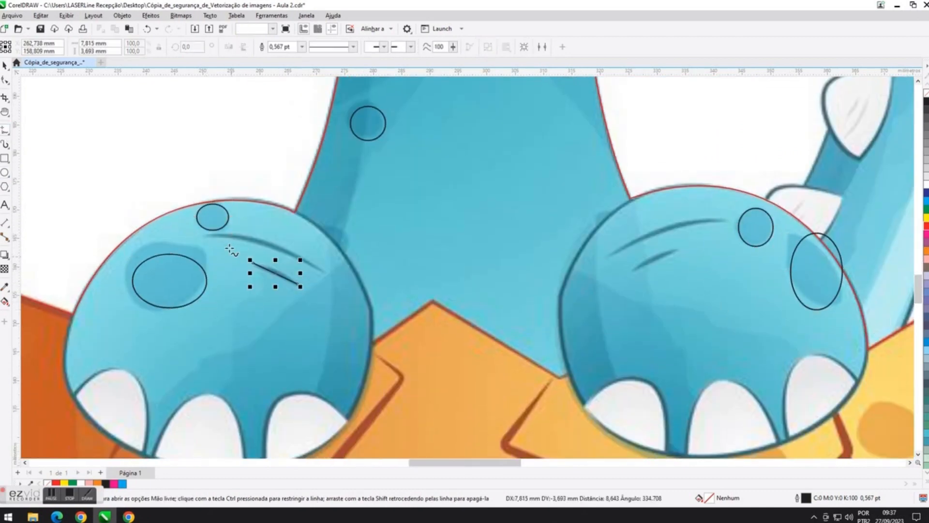
Select all objects and set their outline colour to black.
{"action": "scroll", "coordinate": [707, 276], "scroll_direction": "down", "scroll_amount": 5}
{"action": "left_click", "coordinate": [5, 111]}
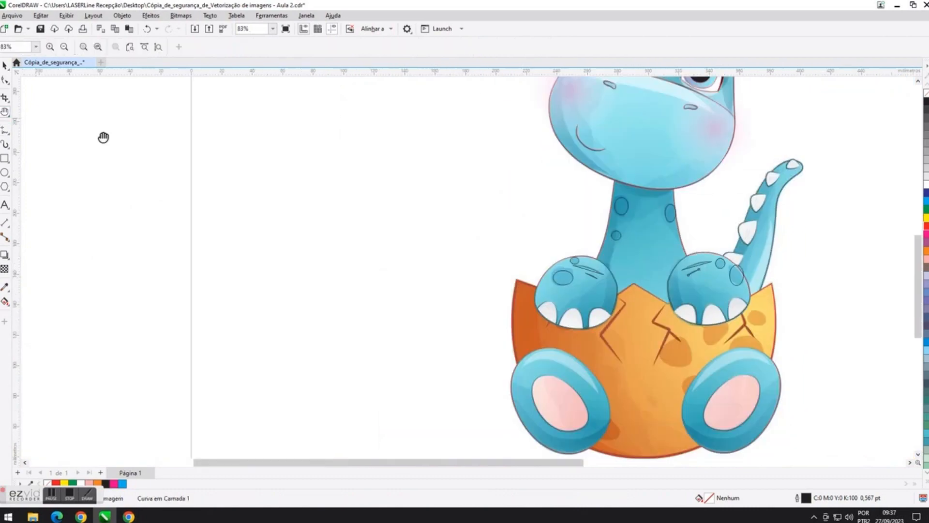
{"action": "left_click_drag", "start_coordinate": [682, 248], "coordinate": [454, 290]}
{"action": "scroll", "coordinate": [454, 291], "scroll_direction": "down", "scroll_amount": 1}
{"action": "left_click", "coordinate": [5, 65]}
{"action": "scroll", "coordinate": [271, 153], "scroll_direction": "down", "scroll_amount": 3}
{"action": "key", "text": "ctrl+a"}
{"action": "right_click", "coordinate": [926, 101]}
Colour the outlines of the neck and hand spots and the hand creases red.
{"action": "left_click_drag", "start_coordinate": [271, 193], "coordinate": [380, 241]}
{"action": "right_click", "coordinate": [926, 226]}
{"action": "left_click", "coordinate": [722, 222]}
Reshape the ellipse on the neck's large upper-left spot by moving its nodes and curves to the spot's edge.
{"action": "scroll", "coordinate": [325, 210], "scroll_direction": "up", "scroll_amount": 3}
{"action": "left_click", "coordinate": [5, 111]}
{"action": "left_click_drag", "start_coordinate": [451, 170], "coordinate": [501, 201]}
{"action": "scroll", "coordinate": [394, 194], "scroll_direction": "up", "scroll_amount": 5}
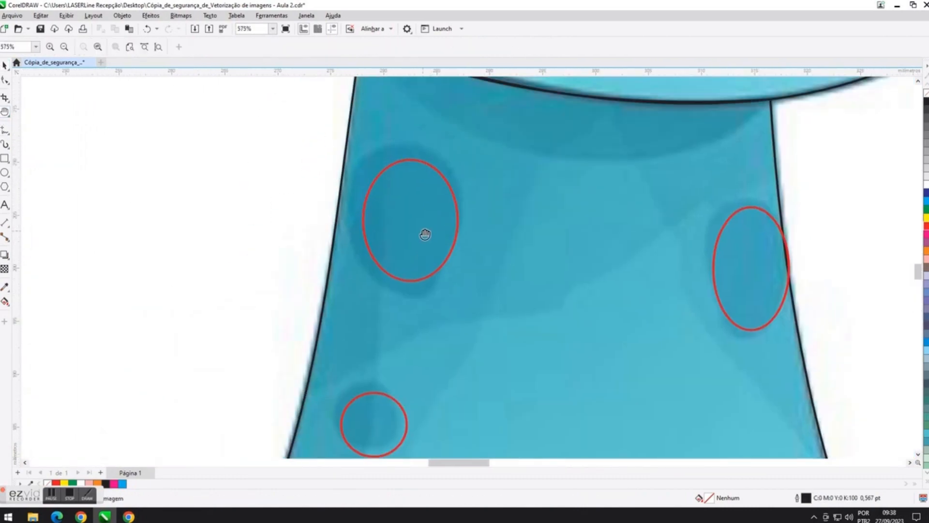
{"action": "key", "text": "F10"}
{"action": "left_click", "coordinate": [408, 161]}
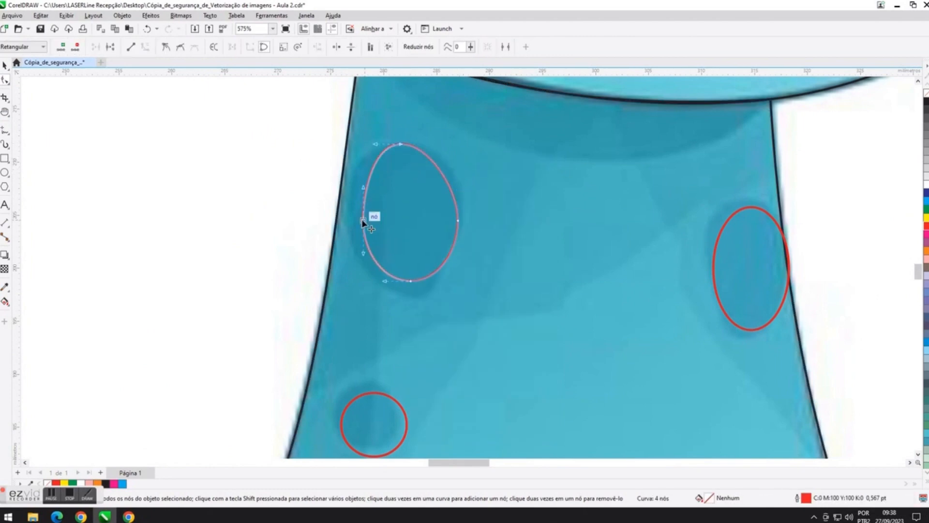
{"action": "left_click_drag", "start_coordinate": [363, 222], "coordinate": [345, 211]}
{"action": "left_click_drag", "start_coordinate": [411, 281], "coordinate": [407, 294]}
{"action": "left_click_drag", "start_coordinate": [440, 172], "coordinate": [446, 169]}
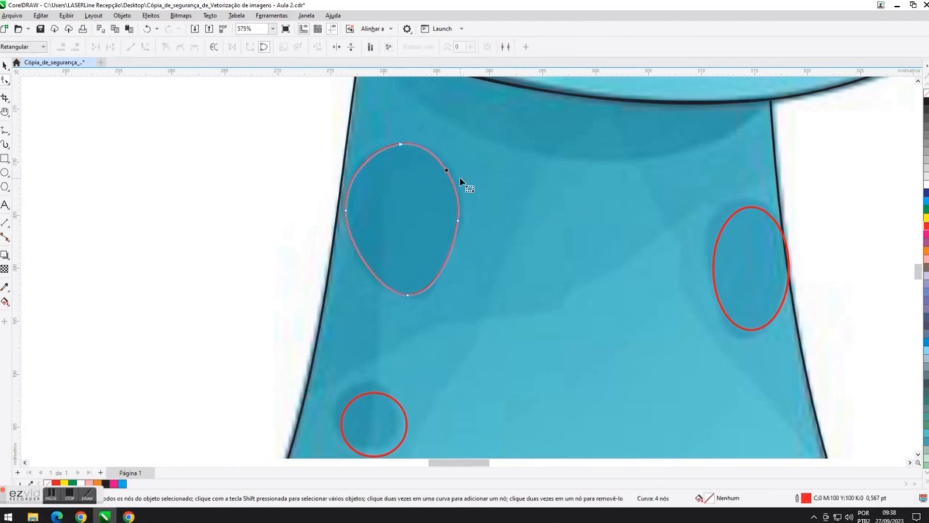
Convert the ellipse on the neck's right spot to curves and fit its nodes to the spot's edge.
{"action": "scroll", "coordinate": [459, 177], "scroll_direction": "down", "scroll_amount": 5}
{"action": "scroll", "coordinate": [553, 189], "scroll_direction": "up", "scroll_amount": 5}
{"action": "left_click", "coordinate": [561, 176]}
{"action": "key", "text": "ctrl+q"}
{"action": "left_click_drag", "start_coordinate": [546, 169], "coordinate": [536, 163]}
{"action": "left_click", "coordinate": [502, 240]}
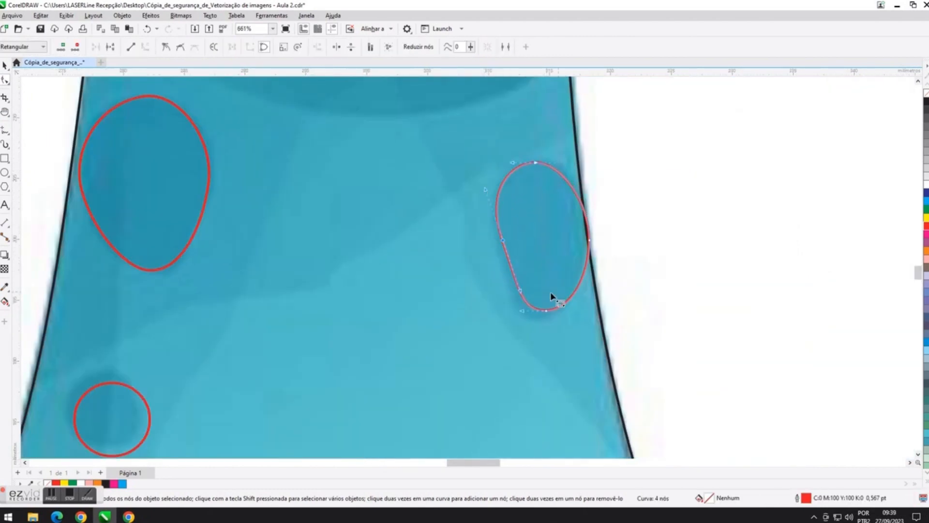
{"action": "left_click_drag", "start_coordinate": [590, 241], "coordinate": [585, 240]}
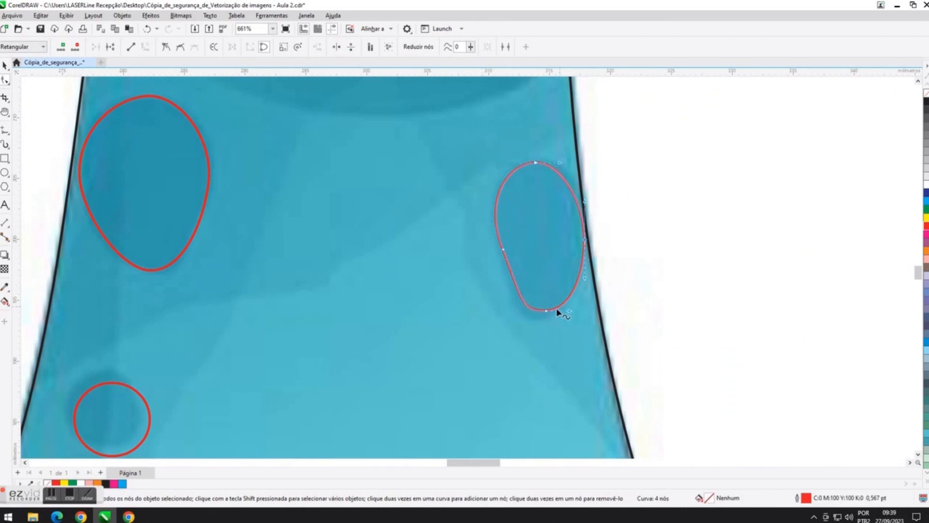
Convert the circle on the neck's small lower-left spot to curves, place it over the spot and fit its nodes.
{"action": "scroll", "coordinate": [544, 315], "scroll_direction": "down", "scroll_amount": 3}
{"action": "scroll", "coordinate": [387, 339], "scroll_direction": "up", "scroll_amount": 4}
{"action": "right_click", "coordinate": [371, 288]}
{"action": "left_click", "coordinate": [361, 281]}
{"action": "key", "text": "ctrl+q"}
{"action": "key", "text": "space"}
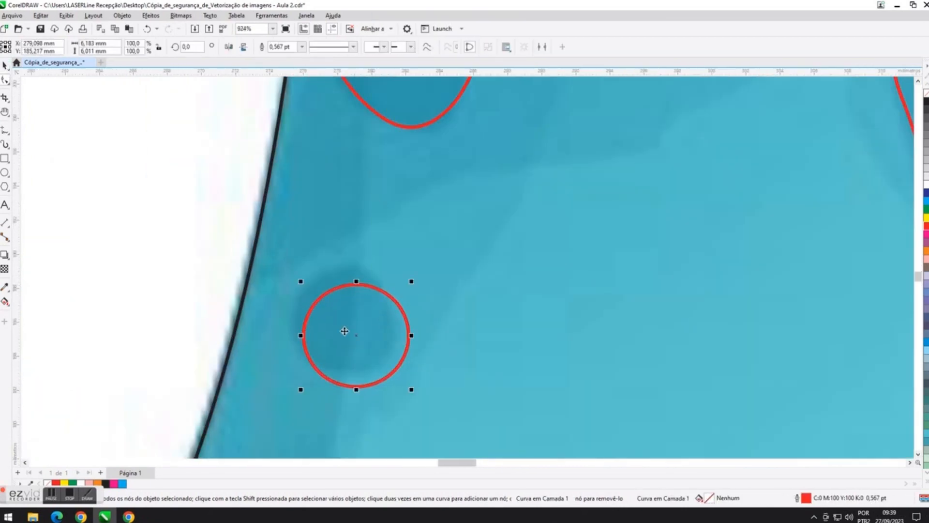
{"action": "left_click", "coordinate": [6, 80]}
{"action": "scroll", "coordinate": [267, 274], "scroll_direction": "up", "scroll_amount": 2}
{"action": "scroll", "coordinate": [919, 280], "scroll_direction": "down", "scroll_amount": 3}
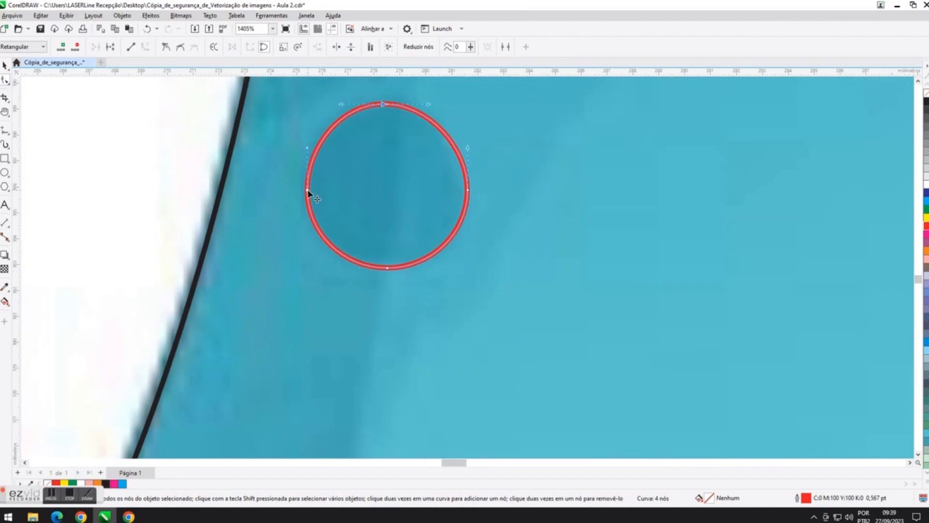
{"action": "left_click_drag", "start_coordinate": [346, 263], "coordinate": [348, 258]}
{"action": "left_click_drag", "start_coordinate": [469, 233], "coordinate": [476, 236]}
Convert the small ellipse at the top of the left hand to curves and fit it to the spot.
{"action": "scroll", "coordinate": [478, 237], "scroll_direction": "down", "scroll_amount": 5}
{"action": "key", "text": "h"}
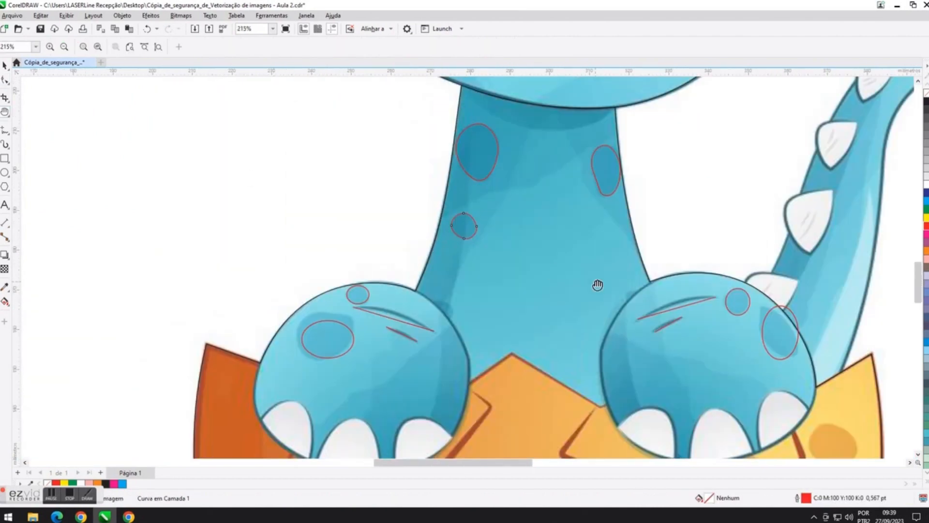
{"action": "left_click_drag", "start_coordinate": [597, 286], "coordinate": [553, 256]}
{"action": "scroll", "coordinate": [315, 289], "scroll_direction": "up", "scroll_amount": 3}
{"action": "left_click_drag", "start_coordinate": [314, 289], "coordinate": [334, 276]}
{"action": "key", "text": "F10"}
{"action": "right_click", "coordinate": [347, 189]}
{"action": "left_click", "coordinate": [359, 210]}
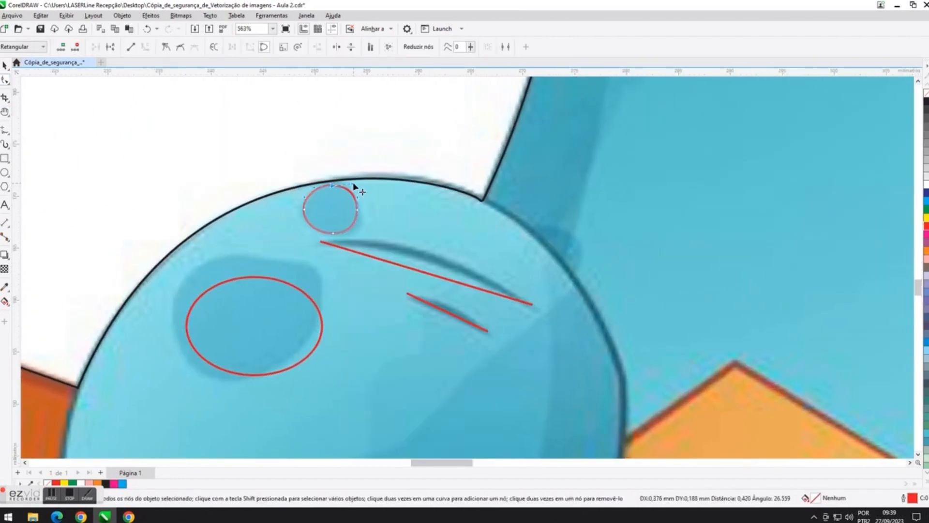
Convert the large ellipse on the left hand to curves, centre it on the spot and move its nodes to the spot's edge.
{"action": "right_click", "coordinate": [240, 277]}
{"action": "left_click", "coordinate": [271, 8]}
{"action": "left_click", "coordinate": [4, 66]}
{"action": "left_click_drag", "start_coordinate": [258, 322], "coordinate": [249, 308]}
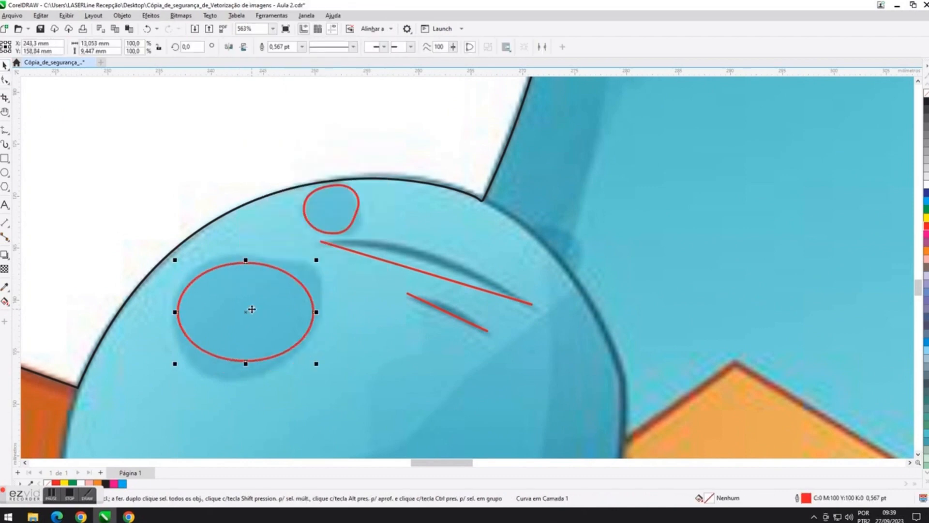
{"action": "left_click", "coordinate": [5, 80]}
{"action": "left_click_drag", "start_coordinate": [245, 262], "coordinate": [236, 254]}
{"action": "left_click_drag", "start_coordinate": [177, 312], "coordinate": [172, 314]}
{"action": "left_click_drag", "start_coordinate": [246, 360], "coordinate": [230, 378]}
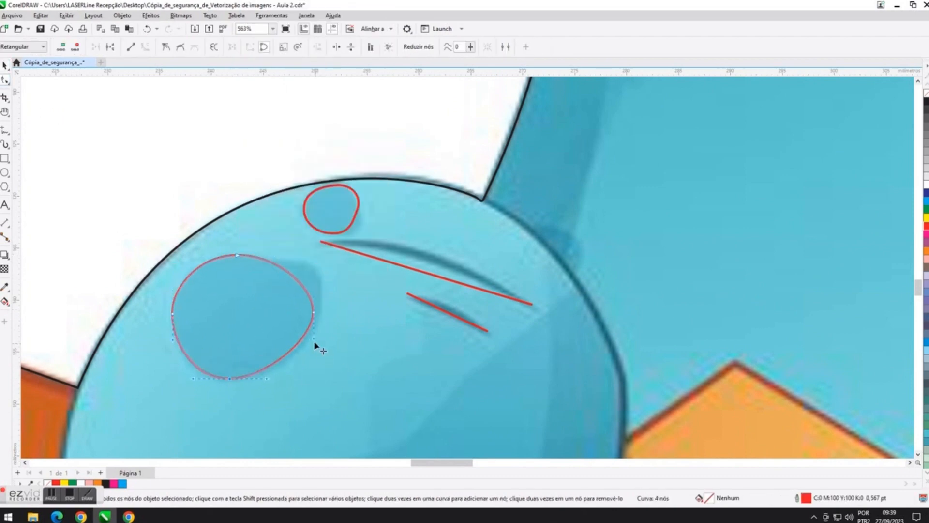
Fit the large spot outline on the left paw to the artwork and bend the long crease line along its drawn stroke.
{"action": "left_click_drag", "start_coordinate": [299, 279], "coordinate": [342, 270]}
{"action": "scroll", "coordinate": [272, 347], "scroll_direction": "down", "scroll_amount": 2}
{"action": "left_click", "coordinate": [358, 301]}
{"action": "right_click", "coordinate": [353, 300]}
{"action": "left_click", "coordinate": [393, 369]}
{"action": "scroll", "coordinate": [384, 315], "scroll_direction": "up", "scroll_amount": 1}
{"action": "left_click_drag", "start_coordinate": [386, 308], "coordinate": [402, 300]}
Convert the short crease line on the left paw to a curve and bend it along the drawn stroke.
{"action": "left_click", "coordinate": [375, 330]}
{"action": "right_click", "coordinate": [375, 329]}
{"action": "left_click", "coordinate": [413, 217]}
{"action": "left_click_drag", "start_coordinate": [388, 336], "coordinate": [390, 330]}
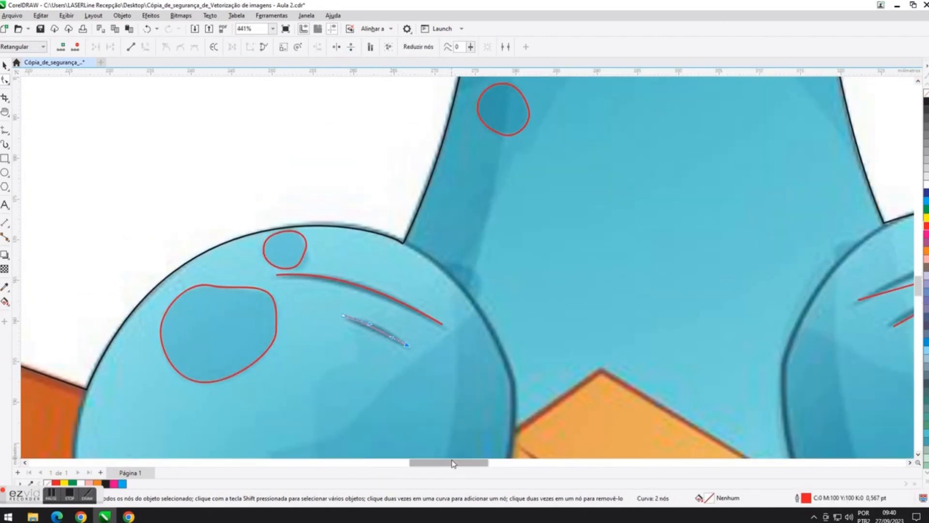
Convert the long crease line on the right paw to a curve and arch it along the drawn stroke.
{"action": "left_click_drag", "start_coordinate": [454, 463], "coordinate": [493, 463]}
{"action": "left_click", "coordinate": [493, 277]}
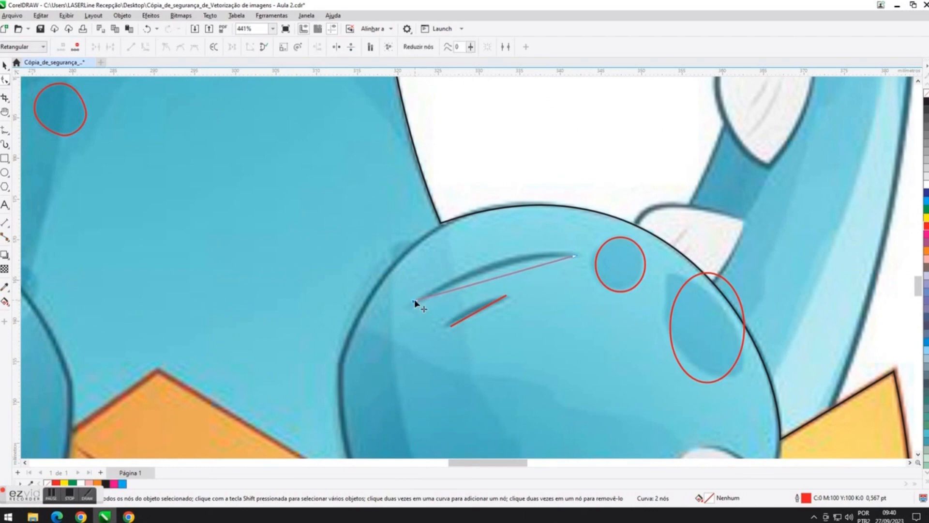
{"action": "right_click", "coordinate": [484, 295]}
{"action": "left_click", "coordinate": [506, 346]}
{"action": "left_click_drag", "start_coordinate": [473, 274], "coordinate": [527, 249]}
Convert the short crease line on the right paw to a curve and shape it to follow the drawn stroke.
{"action": "right_click", "coordinate": [477, 320]}
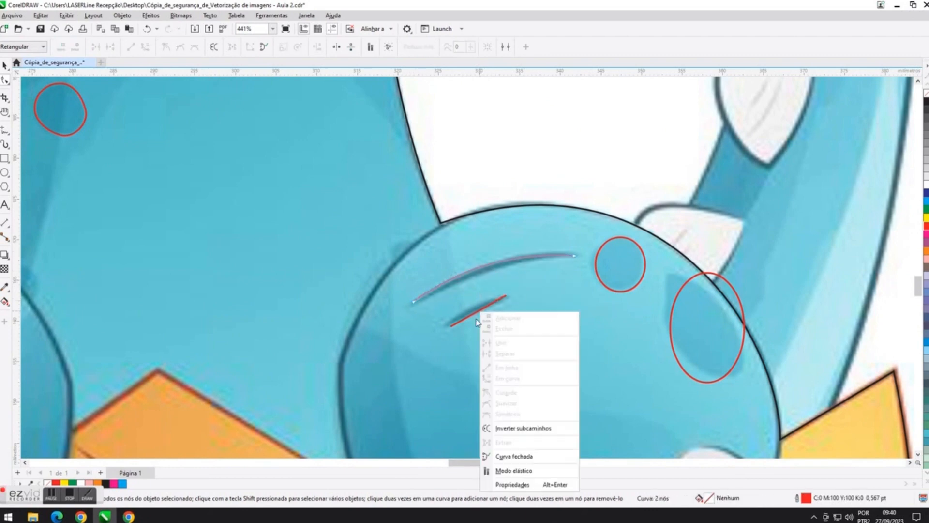
{"action": "left_click", "coordinate": [482, 327]}
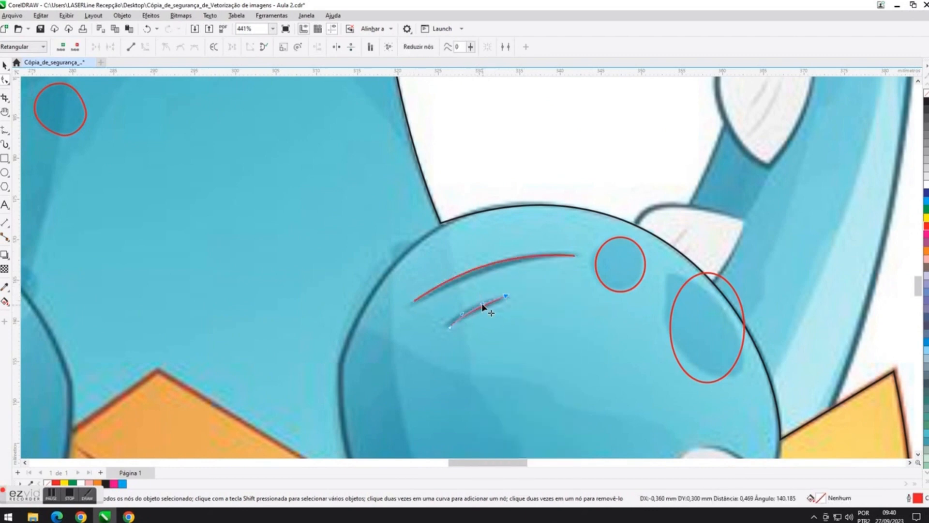
{"action": "left_click_drag", "start_coordinate": [482, 306], "coordinate": [483, 307]}
{"action": "scroll", "coordinate": [484, 307], "scroll_direction": "up", "scroll_amount": 2}
{"action": "left_click_drag", "start_coordinate": [337, 389], "coordinate": [333, 376]}
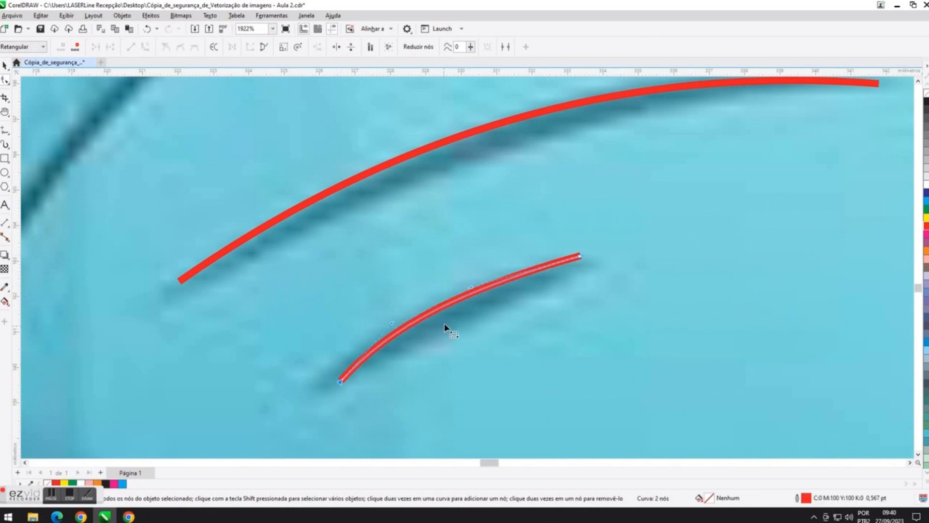
{"action": "scroll", "coordinate": [522, 299], "scroll_direction": "down", "scroll_amount": 3}
Convert the large ellipse on the right paw to curves and reshape its nodes to match the slanted spot.
{"action": "left_click_drag", "start_coordinate": [497, 462], "coordinate": [516, 462]}
{"action": "right_click", "coordinate": [522, 281]}
{"action": "left_click", "coordinate": [556, 11]}
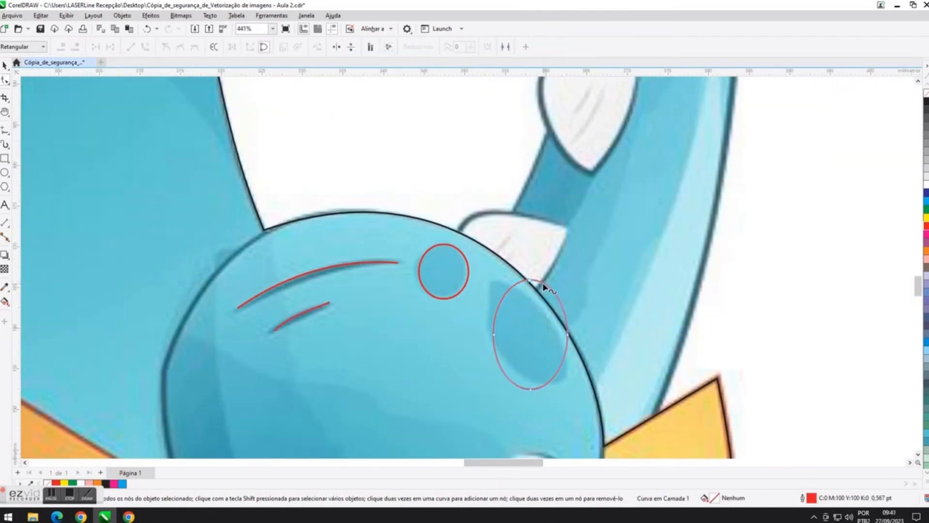
{"action": "left_click_drag", "start_coordinate": [520, 283], "coordinate": [493, 283]}
{"action": "left_click_drag", "start_coordinate": [567, 334], "coordinate": [560, 337]}
{"action": "double_click", "coordinate": [515, 385]}
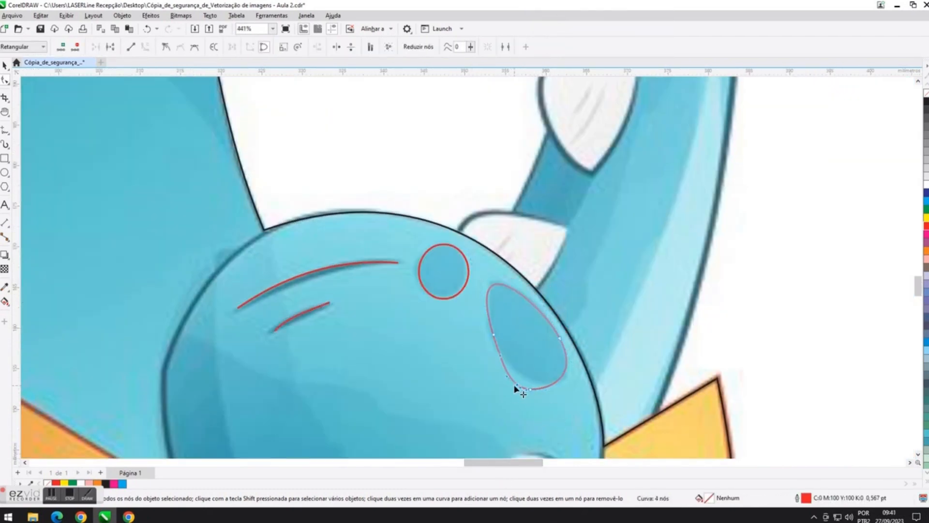
Reposition the small circle on the right paw, convert it to curves and reshape it to fit its spot.
{"action": "key", "text": "space"}
{"action": "left_click_drag", "start_coordinate": [446, 270], "coordinate": [466, 265]}
{"action": "key", "text": "space"}
{"action": "right_click", "coordinate": [436, 244]}
{"action": "left_click", "coordinate": [457, 237]}
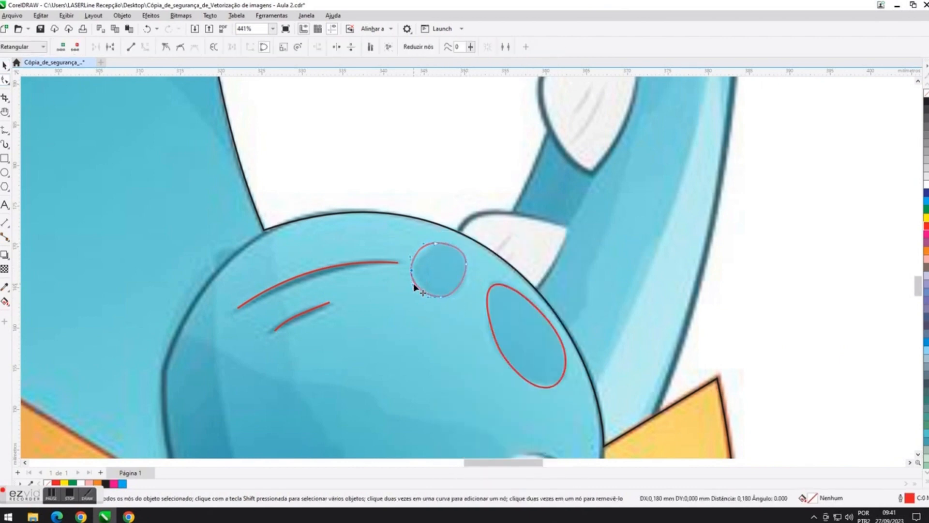
Select the spot and crease outlines on the neck and paws and recolor them black.
{"action": "scroll", "coordinate": [415, 274], "scroll_direction": "down", "scroll_amount": 3}
{"action": "key", "text": "space"}
{"action": "left_click", "coordinate": [388, 248]}
{"action": "key", "text": "ctrl+a"}
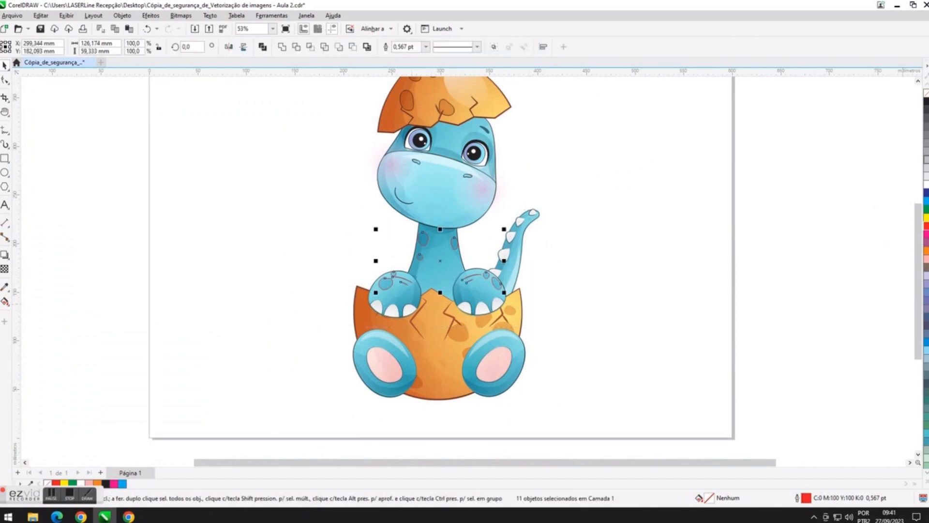
{"action": "left_click", "coordinate": [520, 267]}
Trace the three zigzag cracks on the lower eggshell with straight line segments.
{"action": "scroll", "coordinate": [425, 299], "scroll_direction": "up", "scroll_amount": 2}
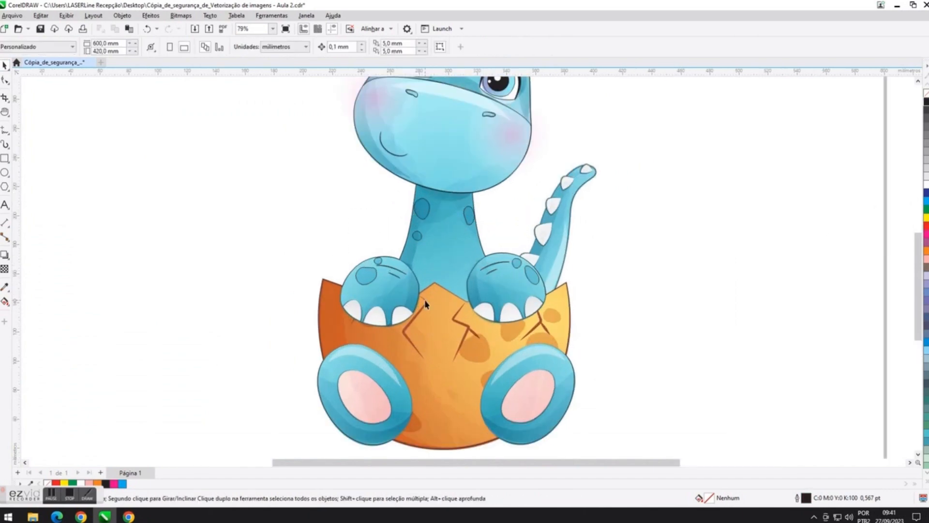
{"action": "scroll", "coordinate": [435, 347], "scroll_direction": "up", "scroll_amount": 2}
{"action": "key", "text": "F5"}
{"action": "left_click", "coordinate": [398, 229]}
{"action": "double_click", "coordinate": [416, 244]}
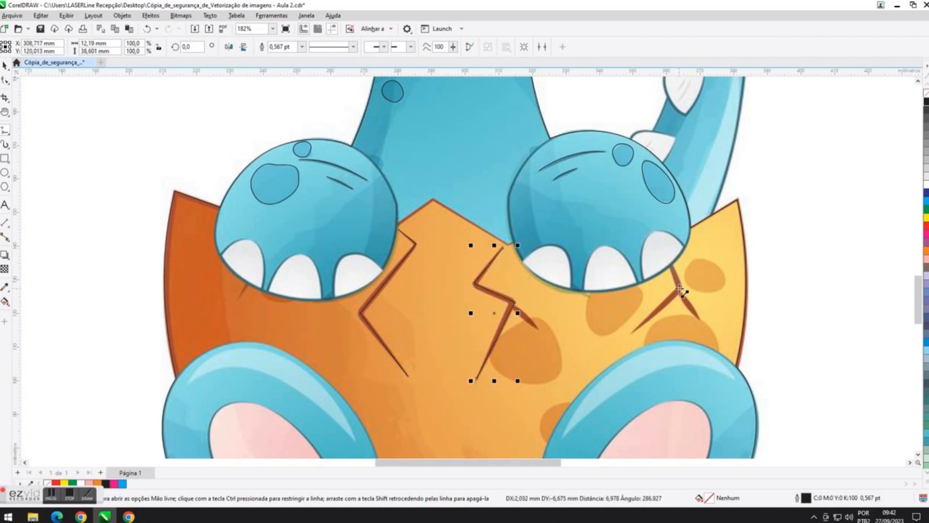
{"action": "left_click", "coordinate": [697, 315]}
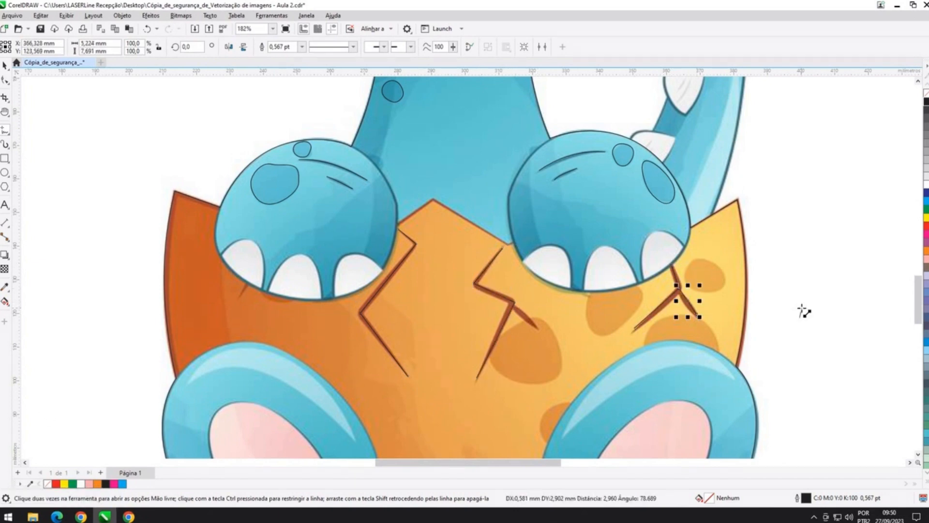
{"action": "key", "text": "Escape"}
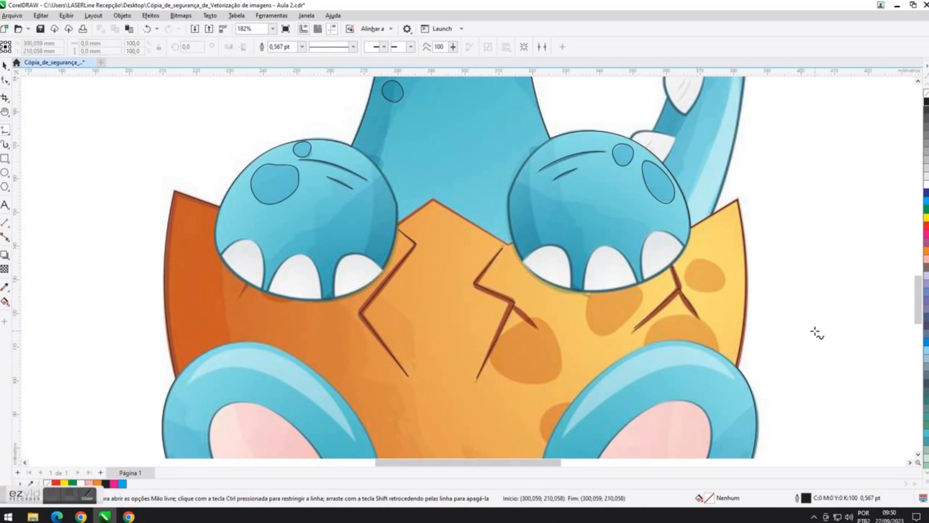
Draw ellipses over the darker spots on the lower eggshell.
{"action": "left_click_drag", "start_coordinate": [918, 304], "coordinate": [917, 311]}
{"action": "left_click_drag", "start_coordinate": [435, 463], "coordinate": [448, 463]}
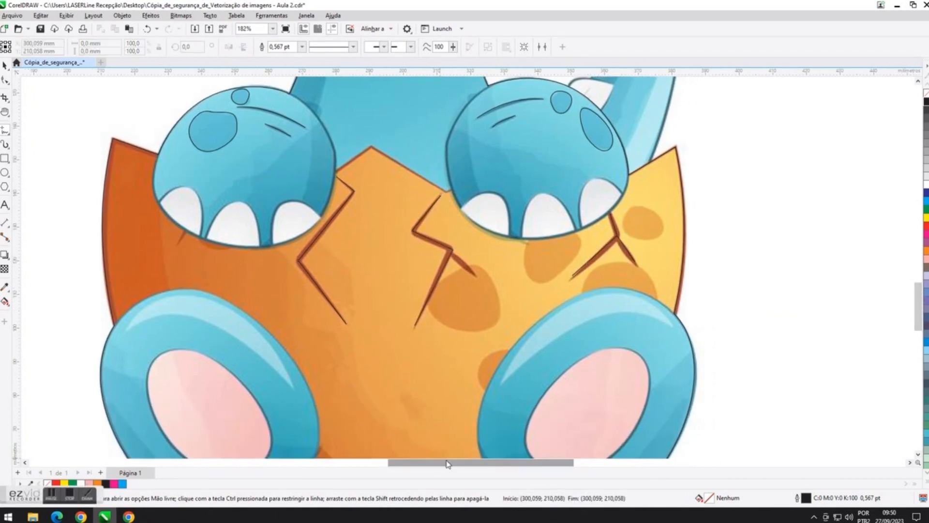
{"action": "scroll", "coordinate": [426, 213], "scroll_direction": "down", "scroll_amount": 1}
{"action": "key", "text": "F7"}
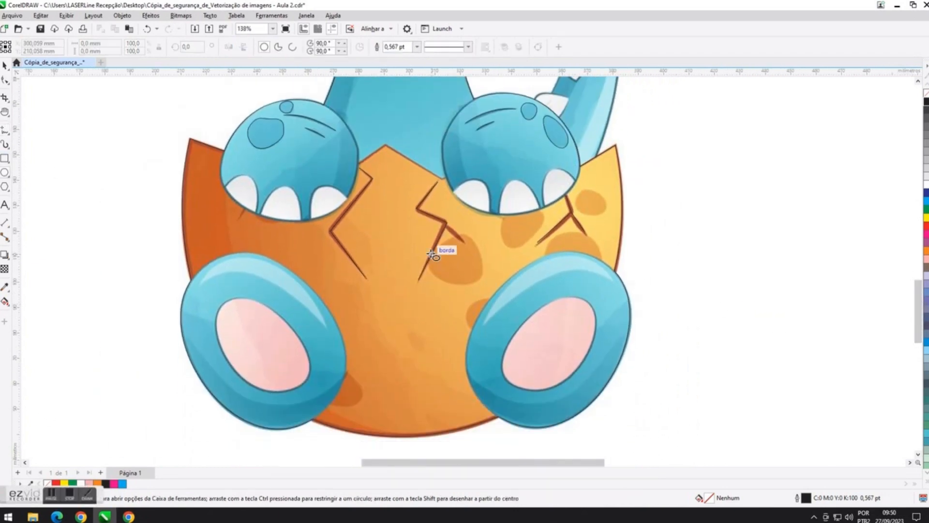
{"action": "left_click", "coordinate": [5, 129]}
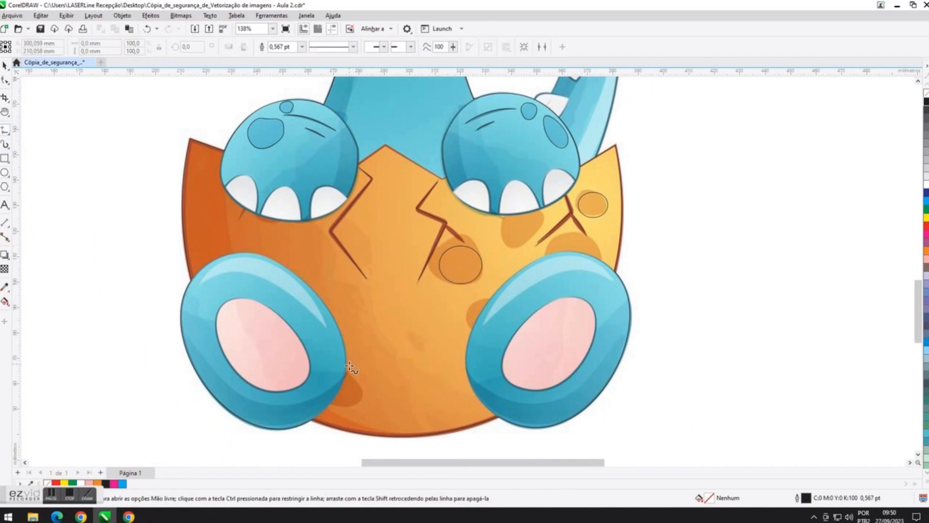
{"action": "left_click", "coordinate": [5, 172]}
{"action": "left_click_drag", "start_coordinate": [365, 399], "coordinate": [347, 384]}
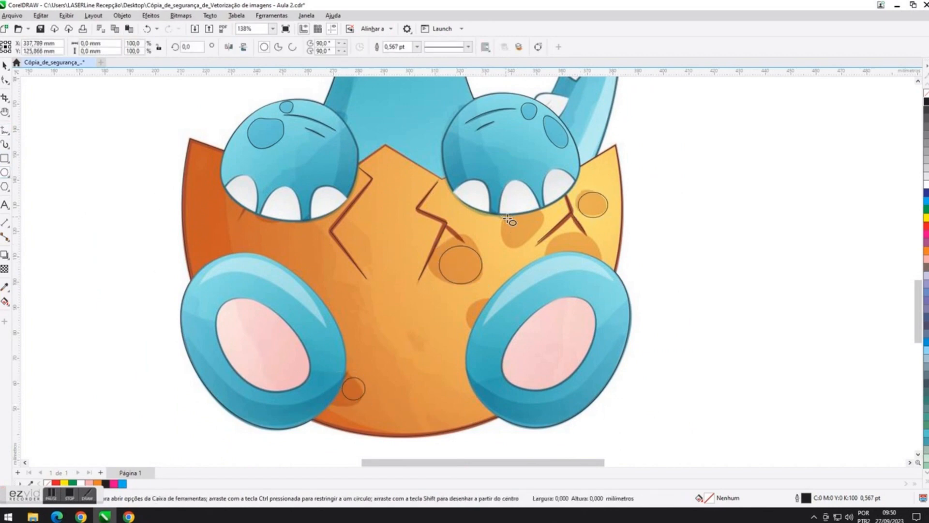
Draw a straight line across the base of each of the three claws on the left paw.
{"action": "key", "text": "F5"}
{"action": "scroll", "coordinate": [290, 195], "scroll_direction": "up", "scroll_amount": 3}
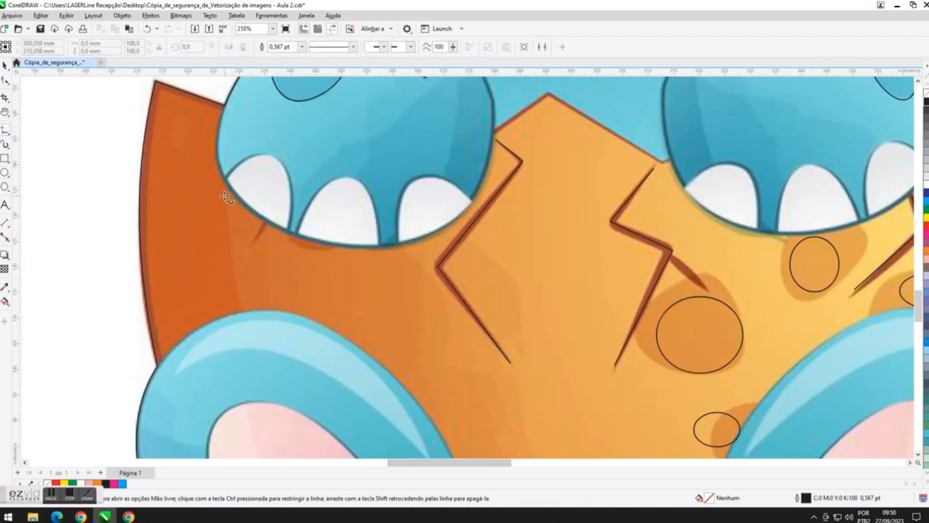
{"action": "left_click", "coordinate": [226, 190]}
{"action": "double_click", "coordinate": [296, 234]}
{"action": "left_click", "coordinate": [284, 149]}
{"action": "key", "text": "Delete"}
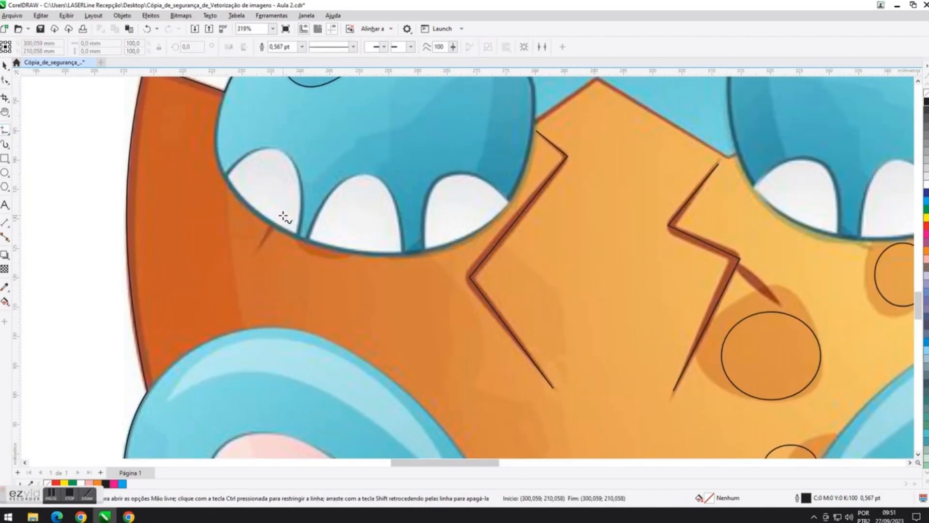
{"action": "double_click", "coordinate": [297, 235]}
{"action": "left_click", "coordinate": [510, 208]}
Convert the left paw's first claw line to a curve and arch it over the claw's upper edge.
{"action": "key", "text": "F10"}
{"action": "scroll", "coordinate": [258, 199], "scroll_direction": "up", "scroll_amount": 1}
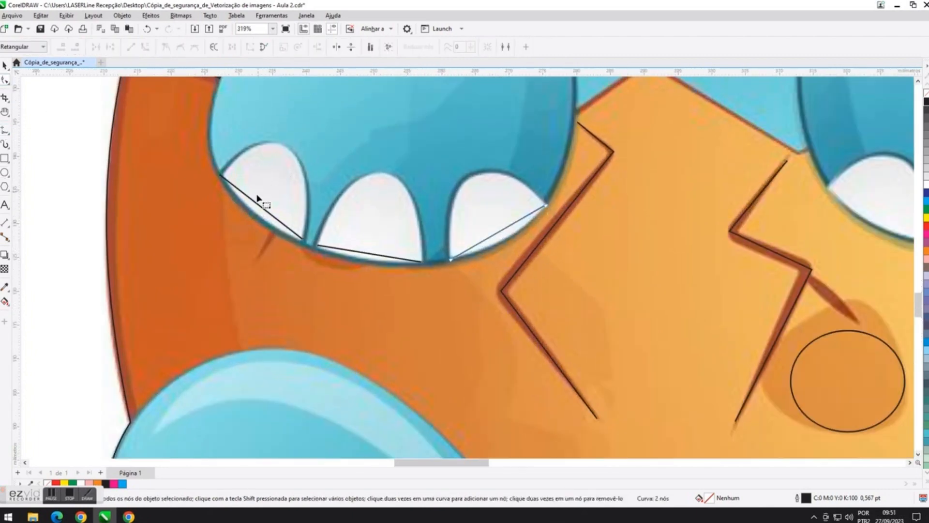
{"action": "left_click_drag", "start_coordinate": [258, 198], "coordinate": [321, 176]}
{"action": "scroll", "coordinate": [322, 176], "scroll_direction": "up", "scroll_amount": 2}
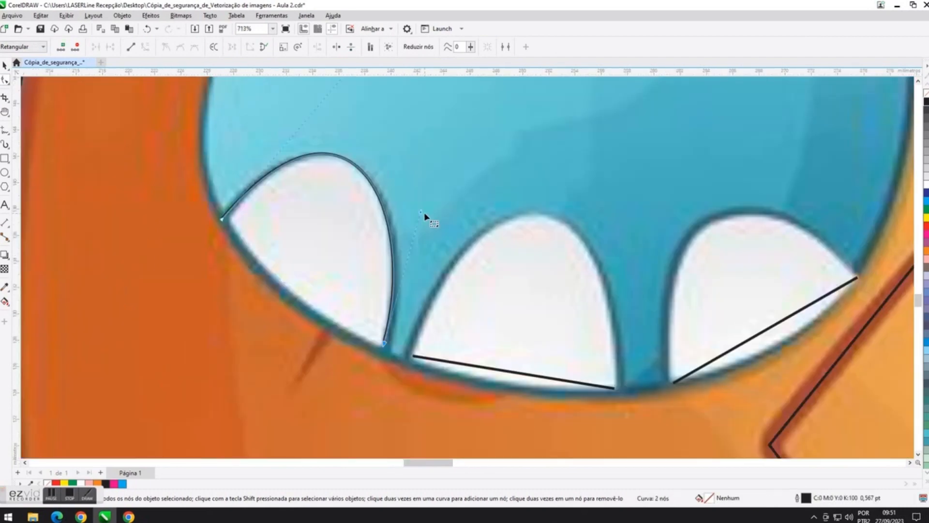
Close the left paw's first claw with a base line and curve that segment along the claw's lower edge.
{"action": "left_click", "coordinate": [3, 132]}
{"action": "left_click", "coordinate": [222, 218]}
{"action": "left_click", "coordinate": [384, 343]}
{"action": "key", "text": "F10"}
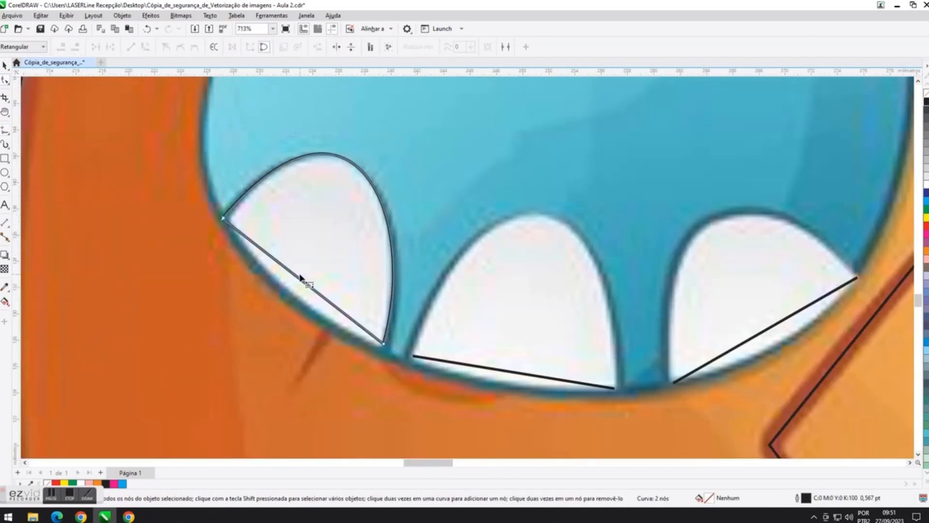
{"action": "right_click", "coordinate": [300, 278]}
{"action": "left_click", "coordinate": [323, 339]}
{"action": "left_click_drag", "start_coordinate": [277, 260], "coordinate": [272, 280]}
{"action": "left_click_drag", "start_coordinate": [330, 304], "coordinate": [330, 334]}
Convert the left paw's middle claw line to a curve and arch it over the claw's upper edge.
{"action": "scroll", "coordinate": [431, 353], "scroll_direction": "down", "scroll_amount": 1}
{"action": "scroll", "coordinate": [459, 360], "scroll_direction": "up", "scroll_amount": 1}
{"action": "left_click", "coordinate": [479, 363]}
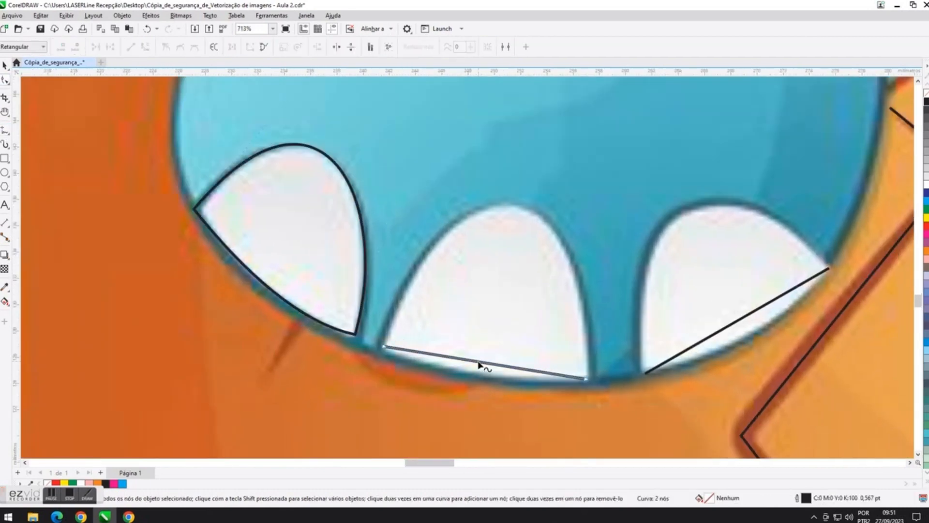
{"action": "right_click", "coordinate": [484, 364]}
{"action": "left_click", "coordinate": [507, 241]}
{"action": "left_click_drag", "start_coordinate": [452, 358], "coordinate": [455, 154]}
{"action": "left_click_drag", "start_coordinate": [518, 371], "coordinate": [594, 152]}
{"action": "left_click_drag", "start_coordinate": [455, 155], "coordinate": [440, 153]}
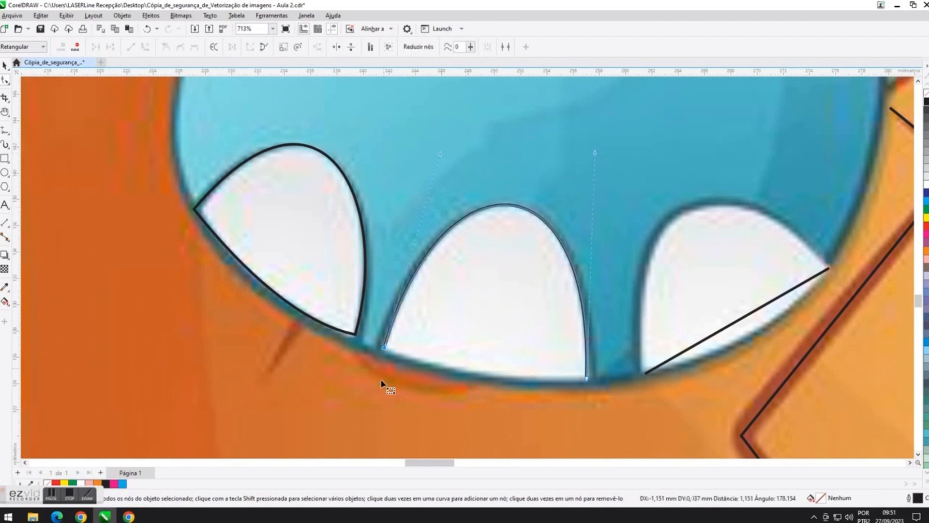
Close the left paw's middle claw with a base line and curve that segment along the claw's lower edge.
{"action": "left_click", "coordinate": [3, 130]}
{"action": "left_click", "coordinate": [385, 347]}
{"action": "left_click", "coordinate": [586, 378]}
{"action": "left_click", "coordinate": [5, 80]}
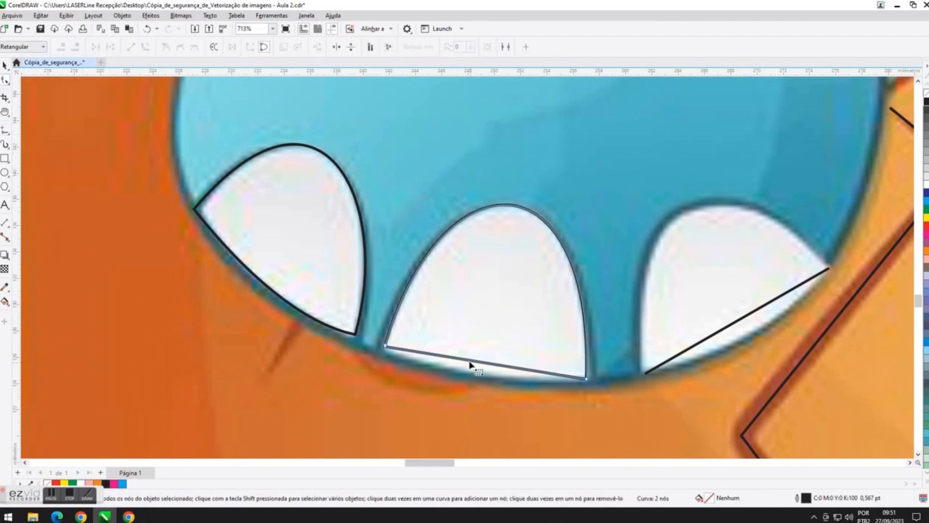
{"action": "right_click", "coordinate": [471, 362]}
{"action": "left_click", "coordinate": [494, 240]}
{"action": "left_click_drag", "start_coordinate": [452, 357], "coordinate": [441, 375]}
{"action": "left_click_drag", "start_coordinate": [520, 368], "coordinate": [522, 384]}
Shape the left paw's third claw with a curved top edge and a closing base segment bent along its lower edge.
{"action": "left_click_drag", "start_coordinate": [436, 463], "coordinate": [450, 466]}
{"action": "left_click", "coordinate": [468, 323]}
{"action": "left_click_drag", "start_coordinate": [446, 337], "coordinate": [394, 226]}
{"action": "key", "text": "F5"}
{"action": "key", "text": "F10"}
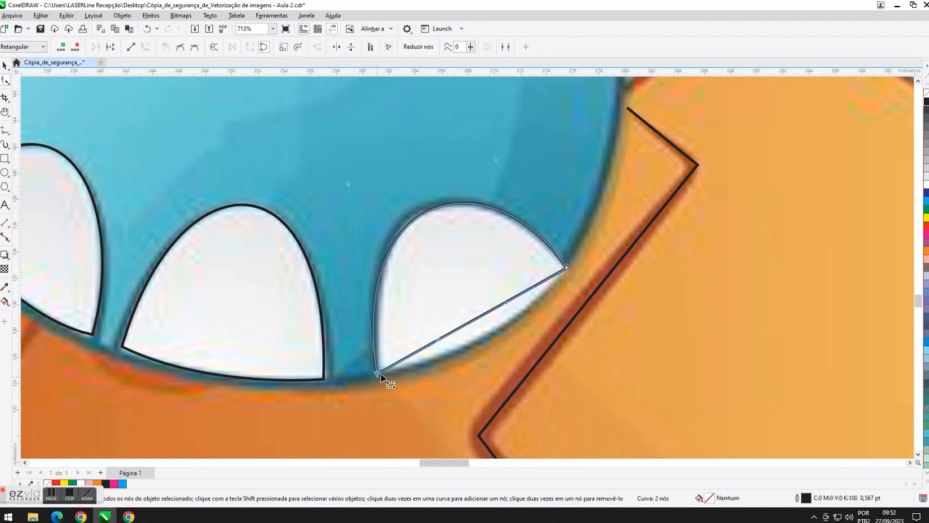
{"action": "left_click_drag", "start_coordinate": [490, 311], "coordinate": [526, 315]}
Select the claw, spot and crease outlines on the left paw and color them red.
{"action": "scroll", "coordinate": [525, 314], "scroll_direction": "down", "scroll_amount": 2}
{"action": "key", "text": "space"}
{"action": "left_click", "coordinate": [348, 279]}
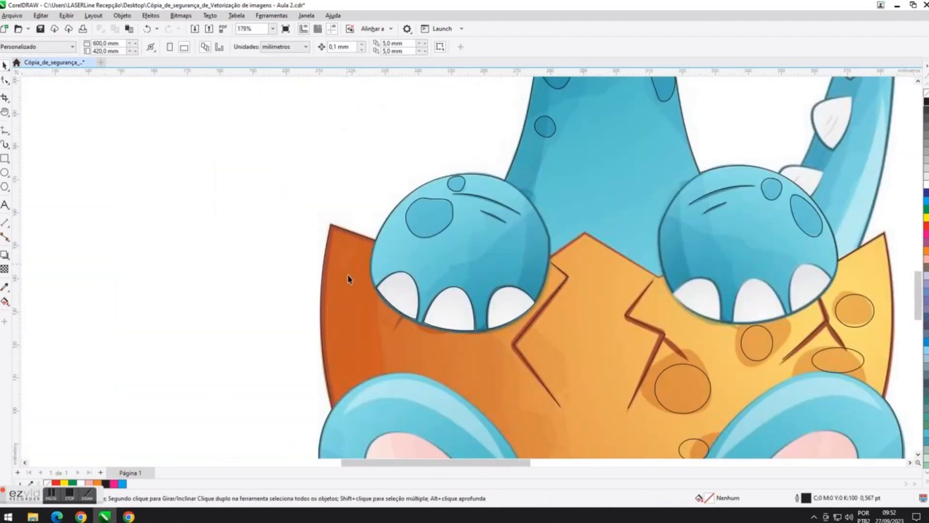
{"action": "left_click_drag", "start_coordinate": [334, 162], "coordinate": [561, 344]}
{"action": "right_click", "coordinate": [926, 226]}
Fine-tune the corner nodes of the left paw's three claw outlines to fit the artwork.
{"action": "left_click", "coordinate": [436, 410]}
{"action": "scroll", "coordinate": [469, 327], "scroll_direction": "up", "scroll_amount": 2}
{"action": "key", "text": "F10"}
{"action": "left_click", "coordinate": [482, 334]}
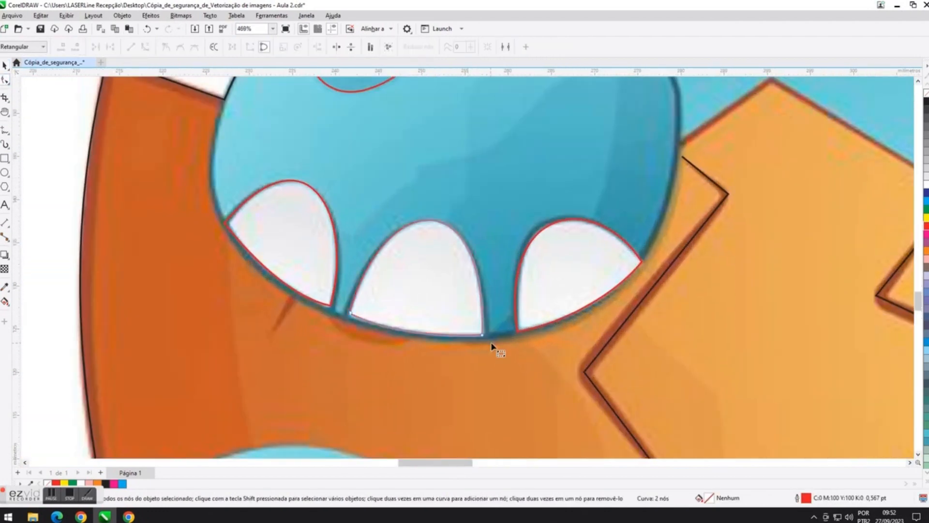
{"action": "left_click_drag", "start_coordinate": [488, 335], "coordinate": [486, 335]}
{"action": "key", "text": "Left"}
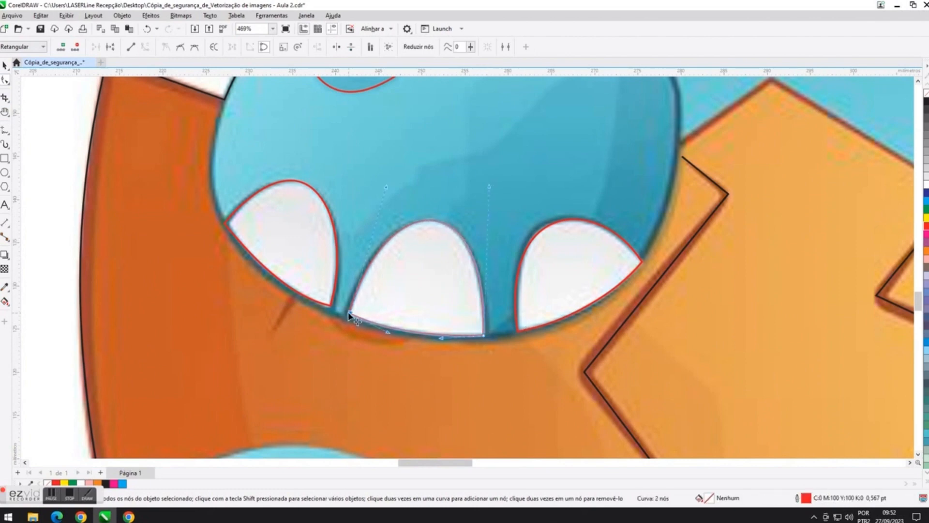
{"action": "left_click", "coordinate": [309, 298]}
{"action": "left_click", "coordinate": [601, 226]}
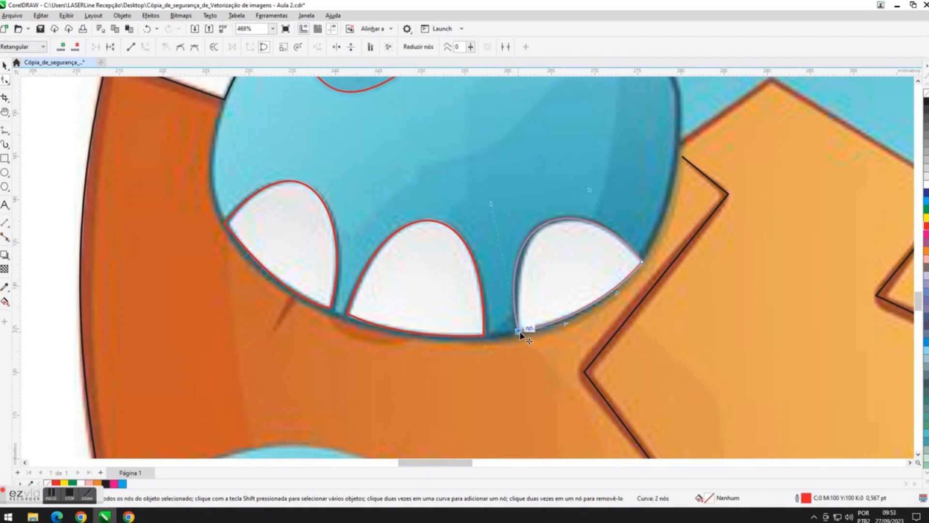
{"action": "left_click_drag", "start_coordinate": [520, 331], "coordinate": [500, 209]}
Return the left paw's claw, spot and crease outlines to black and clear the selection.
{"action": "scroll", "coordinate": [499, 206], "scroll_direction": "down", "scroll_amount": 4}
{"action": "key", "text": "space"}
{"action": "key", "text": "Escape"}
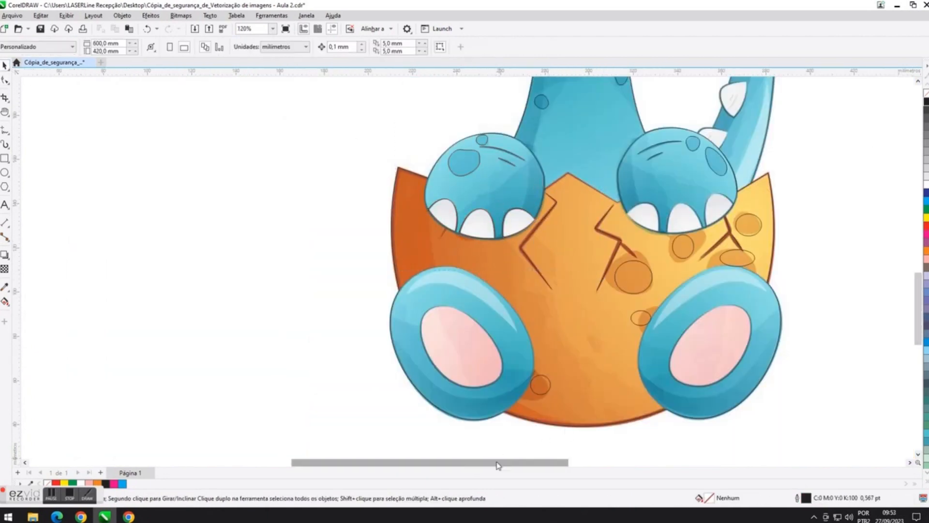
Draw a straight line across the base of each of the three claws on the right paw.
{"action": "left_click_drag", "start_coordinate": [498, 462], "coordinate": [540, 462]}
{"action": "scroll", "coordinate": [536, 296], "scroll_direction": "up", "scroll_amount": 3}
{"action": "left_click", "coordinate": [5, 141]}
{"action": "scroll", "coordinate": [418, 255], "scroll_direction": "up", "scroll_amount": 2}
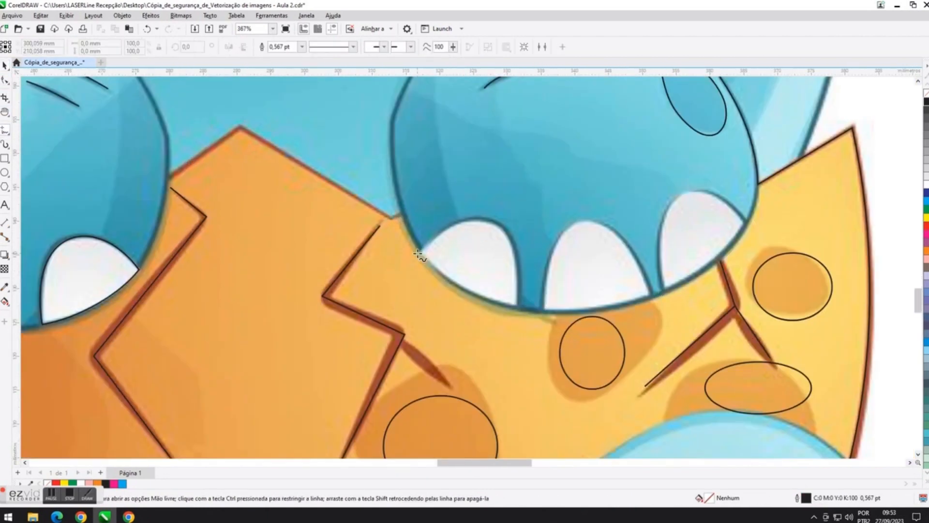
{"action": "left_click", "coordinate": [520, 306]}
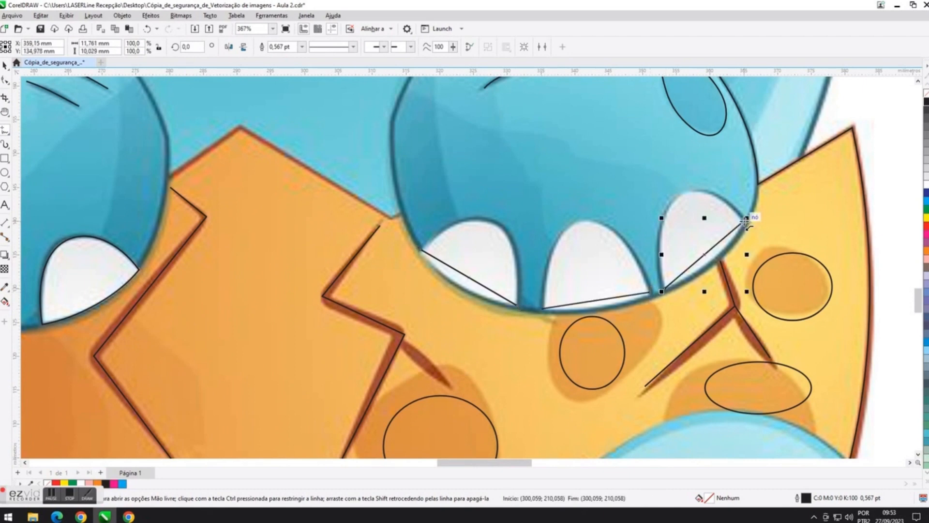
Convert the right paw's first claw line to a curve and arch it over the claw's upper edge.
{"action": "key", "text": "F10"}
{"action": "left_click_drag", "start_coordinate": [464, 279], "coordinate": [525, 269]}
{"action": "scroll", "coordinate": [525, 269], "scroll_direction": "up", "scroll_amount": 3}
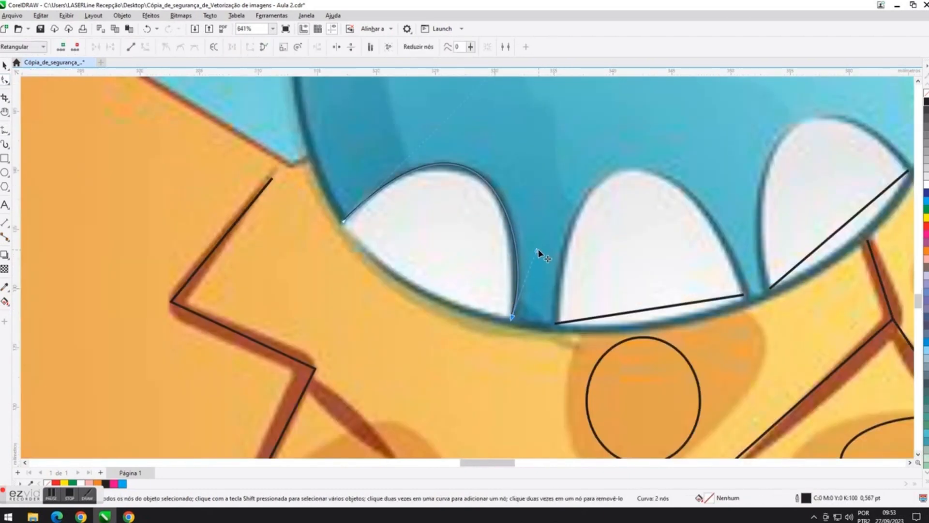
Close the right paw's first claw with a base line, converted to a curve and bent along the paw's lower edge.
{"action": "key", "text": "F5"}
{"action": "key", "text": "F10"}
{"action": "right_click", "coordinate": [421, 265]}
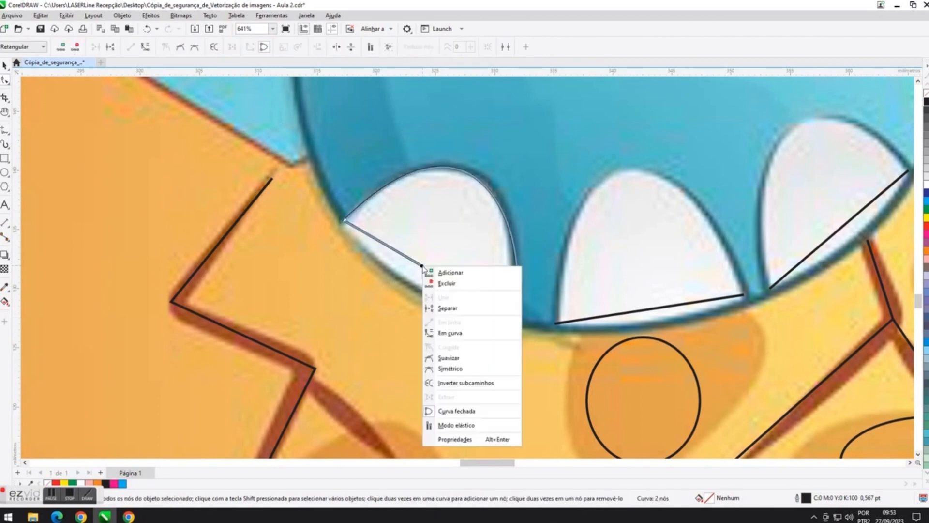
{"action": "left_click", "coordinate": [449, 331]}
{"action": "left_click_drag", "start_coordinate": [399, 254], "coordinate": [389, 272]}
{"action": "scroll", "coordinate": [494, 104], "scroll_direction": "down", "scroll_amount": 3}
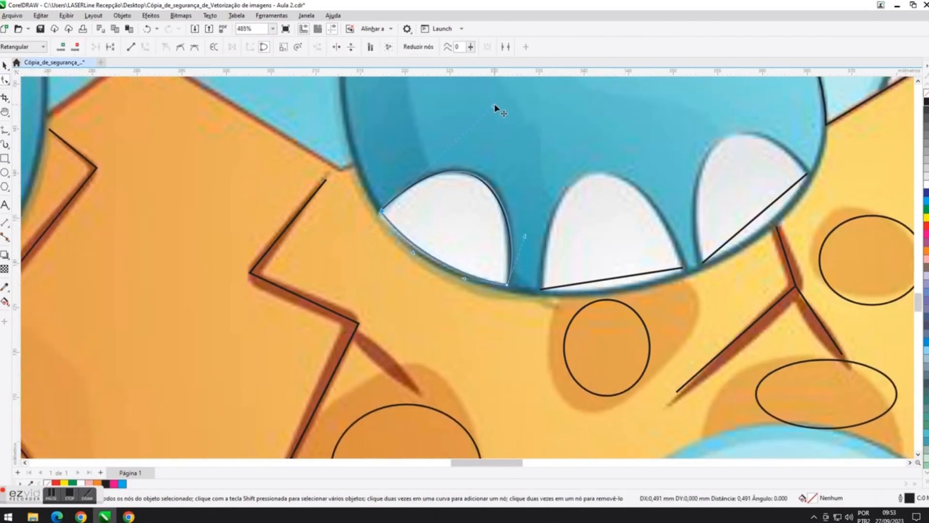
Convert the right paw's middle claw line to a curve and raise its left half toward the claw's upper edge.
{"action": "scroll", "coordinate": [488, 308], "scroll_direction": "up", "scroll_amount": 2}
{"action": "right_click", "coordinate": [469, 281]}
{"action": "left_click", "coordinate": [500, 352]}
{"action": "left_click_drag", "start_coordinate": [449, 282], "coordinate": [422, 124]}
Fine-tune the upper curve of the right paw's first claw to follow the artwork.
{"action": "left_click", "coordinate": [373, 239]}
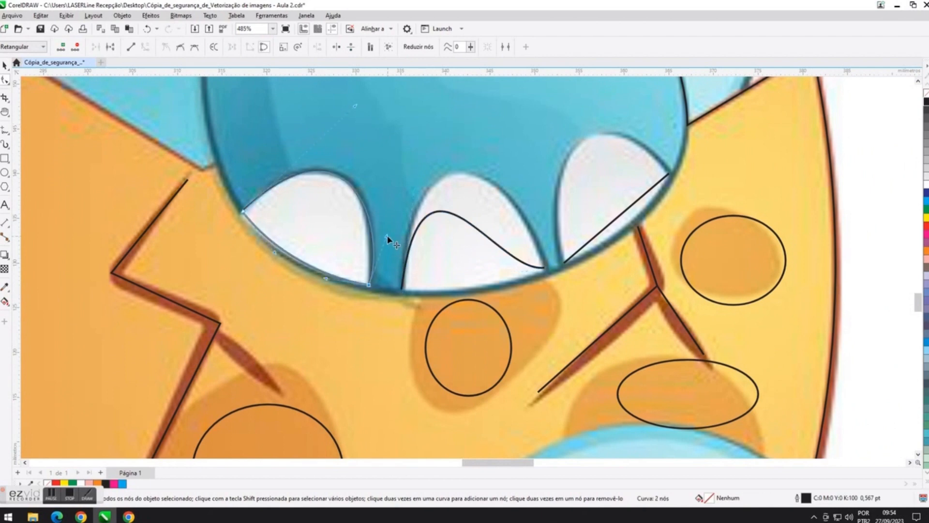
{"action": "left_click", "coordinate": [353, 192]}
{"action": "left_click_drag", "start_coordinate": [354, 193], "coordinate": [356, 189]}
Finish arching the middle claw's curve over the claw's upper edge on the right paw.
{"action": "left_click", "coordinate": [526, 262]}
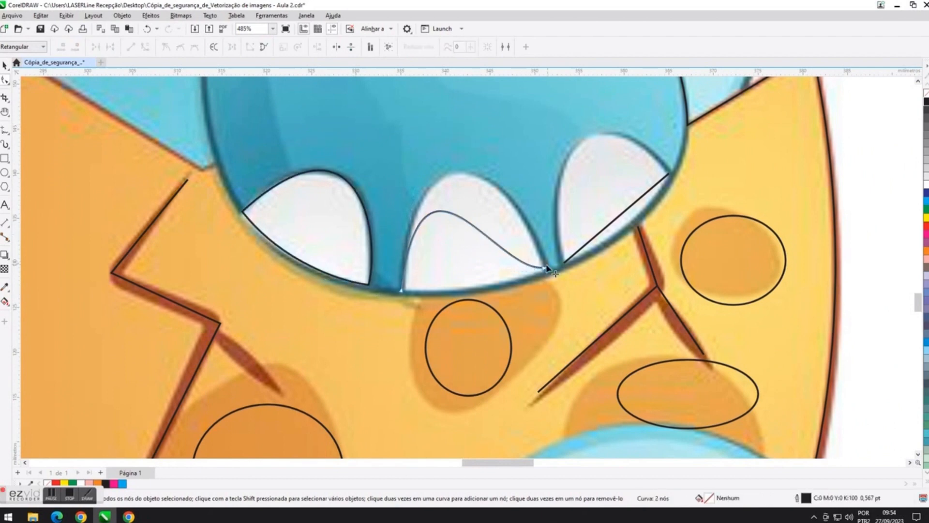
{"action": "left_click", "coordinate": [544, 267]}
{"action": "left_click_drag", "start_coordinate": [492, 267], "coordinate": [508, 156]}
{"action": "left_click_drag", "start_coordinate": [423, 125], "coordinate": [410, 120]}
Close the middle claw with a base line and bend it as a curve along the paw's lower edge.
{"action": "key", "text": "F5"}
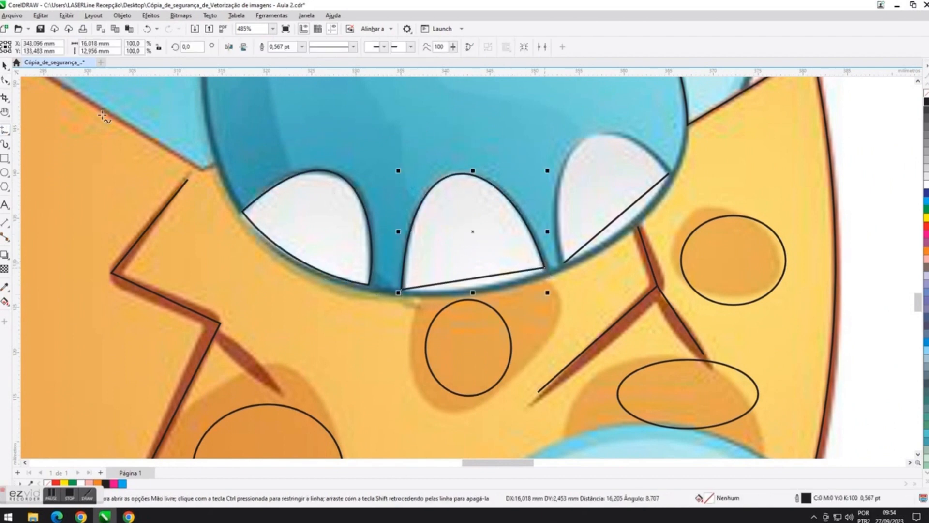
{"action": "key", "text": "F10"}
{"action": "left_click", "coordinate": [498, 281]}
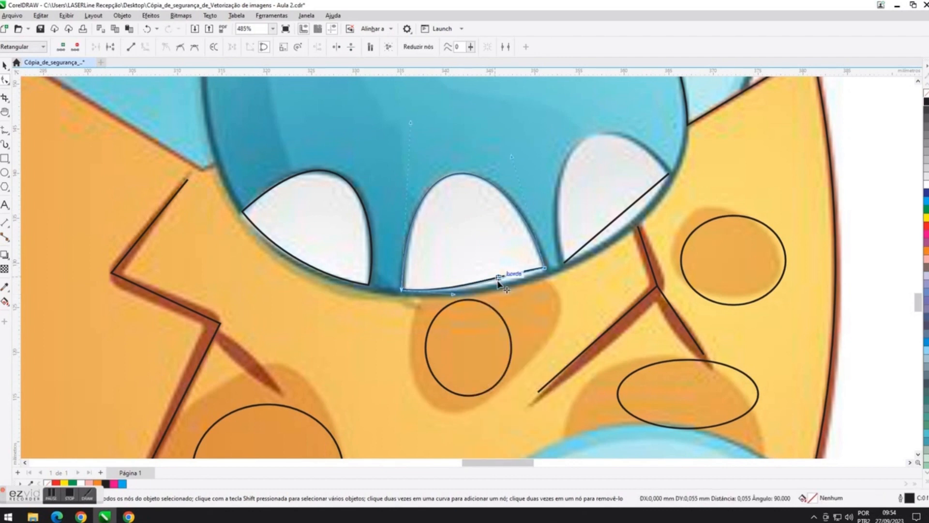
{"action": "left_click_drag", "start_coordinate": [498, 281], "coordinate": [499, 286]}
Convert the right paw's third claw line to a curve and arch it over the claw's upper edge.
{"action": "right_click", "coordinate": [624, 211]}
{"action": "left_click", "coordinate": [643, 277]}
{"action": "left_click_drag", "start_coordinate": [602, 234], "coordinate": [569, 157]}
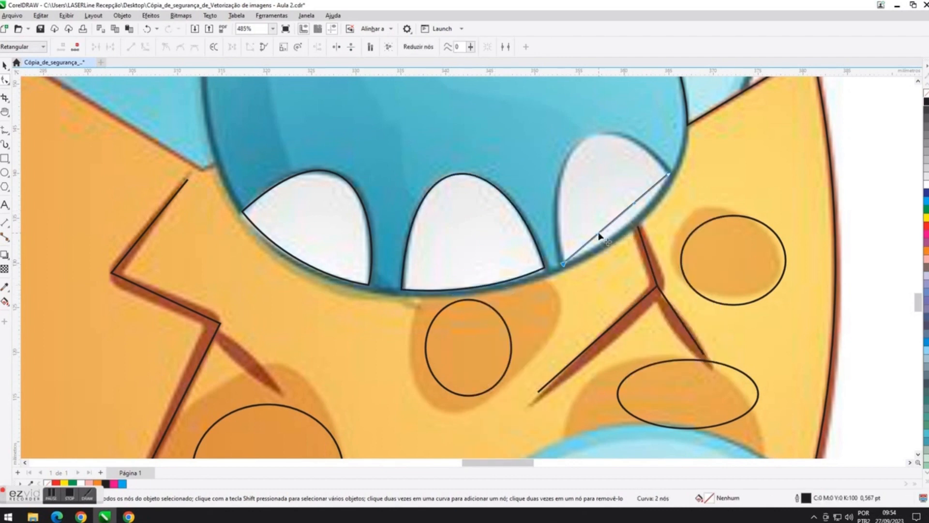
{"action": "left_click_drag", "start_coordinate": [528, 463], "coordinate": [535, 463]}
{"action": "left_click_drag", "start_coordinate": [543, 202], "coordinate": [534, 98]}
{"action": "left_click_drag", "start_coordinate": [452, 138], "coordinate": [434, 122]}
Close the third claw with a base line, converted to a curve and bowed outward to the paw's edge.
{"action": "left_click", "coordinate": [5, 131]}
{"action": "key", "text": "ctrl+z"}
{"action": "scroll", "coordinate": [520, 228], "scroll_direction": "up", "scroll_amount": 2}
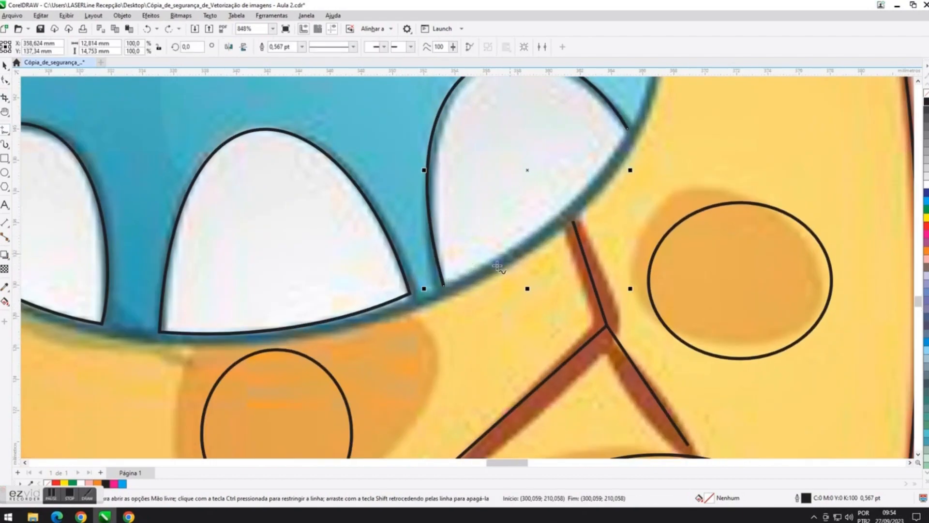
{"action": "left_click", "coordinate": [627, 130]}
{"action": "key", "text": "F10"}
{"action": "scroll", "coordinate": [545, 200], "scroll_direction": "up", "scroll_amount": 2}
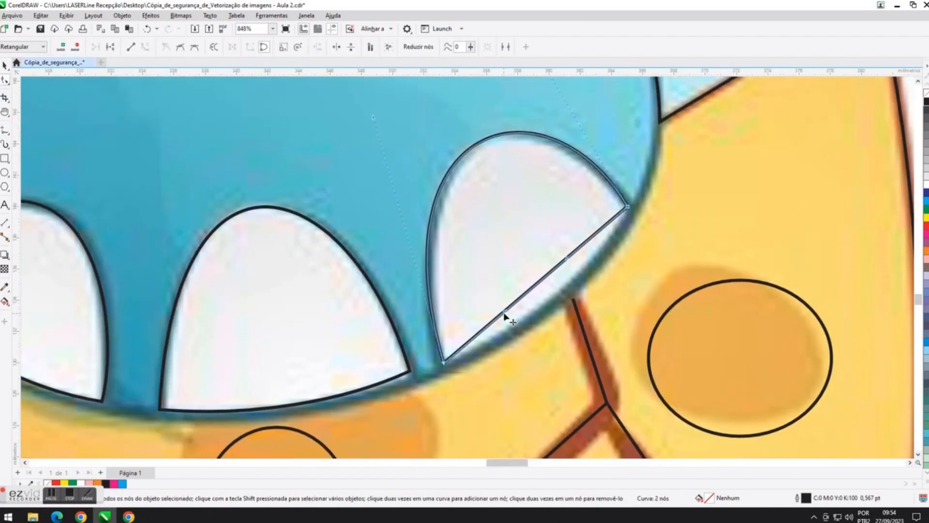
{"action": "left_click_drag", "start_coordinate": [504, 312], "coordinate": [524, 328]}
{"action": "left_click_drag", "start_coordinate": [566, 266], "coordinate": [583, 282]}
Fine-tune the third claw's base curve against the paw's outline and clear the selection.
{"action": "scroll", "coordinate": [580, 127], "scroll_direction": "down", "scroll_amount": 2}
{"action": "left_click", "coordinate": [481, 268]}
{"action": "scroll", "coordinate": [481, 268], "scroll_direction": "up", "scroll_amount": 2}
{"action": "left_click_drag", "start_coordinate": [481, 268], "coordinate": [486, 274]}
{"action": "scroll", "coordinate": [489, 275], "scroll_direction": "down", "scroll_amount": 2}
{"action": "scroll", "coordinate": [424, 230], "scroll_direction": "down", "scroll_amount": 4}
{"action": "key", "text": "space"}
{"action": "left_click", "coordinate": [669, 224]}
{"action": "scroll", "coordinate": [669, 228], "scroll_direction": "down", "scroll_amount": 2}
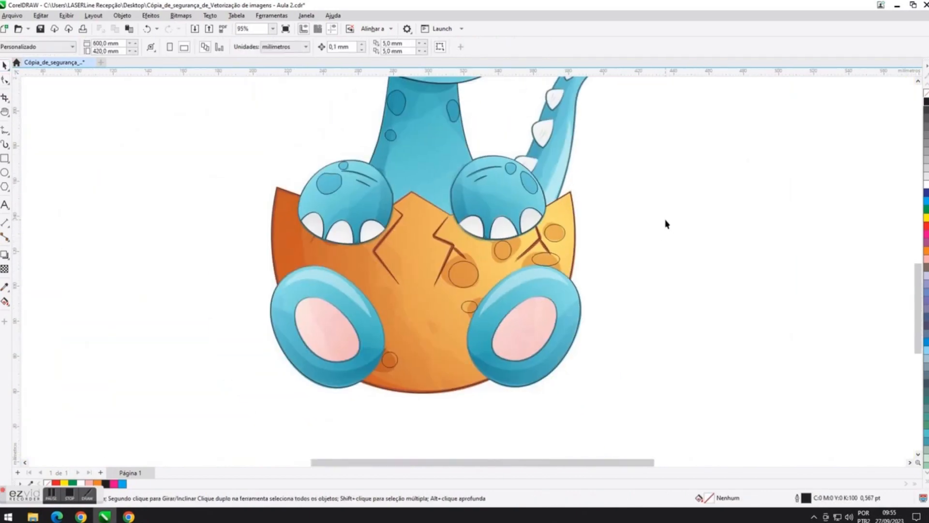
{"action": "scroll", "coordinate": [665, 223], "scroll_direction": "down", "scroll_amount": 4}
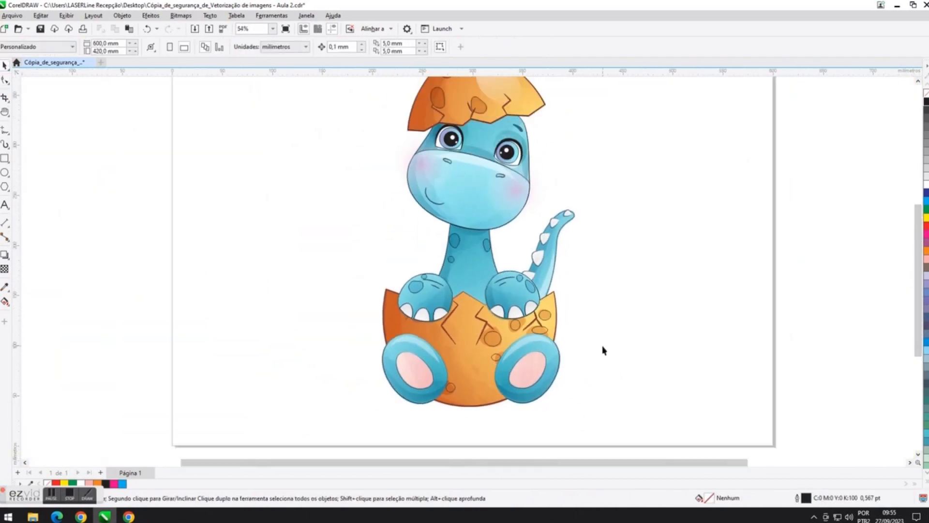
Recolour the dinosaur's traced outlines red to check them against the artwork.
{"action": "left_click_drag", "start_coordinate": [387, 111], "coordinate": [623, 408]}
{"action": "right_click", "coordinate": [925, 226]}
{"action": "left_click", "coordinate": [705, 193]}
{"action": "scroll", "coordinate": [483, 337], "scroll_direction": "up", "scroll_amount": 5}
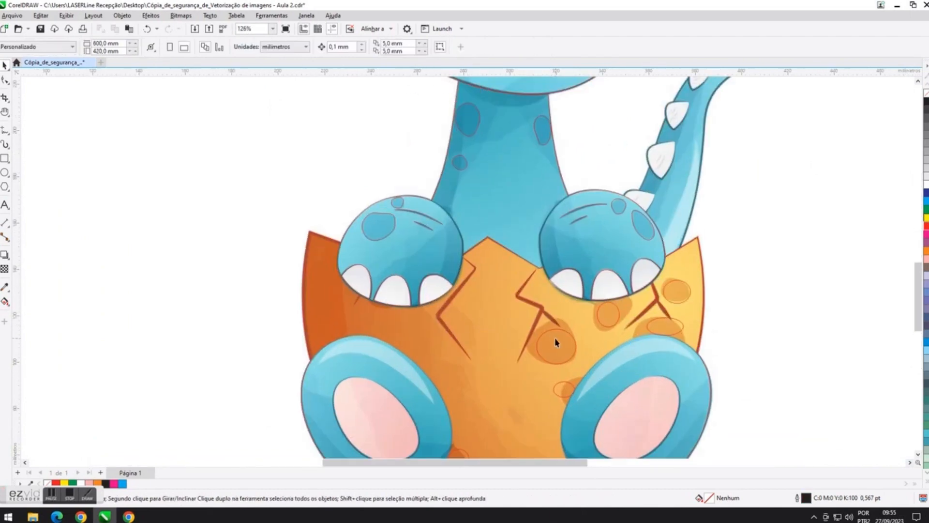
{"action": "scroll", "coordinate": [554, 337], "scroll_direction": "down", "scroll_amount": 4}
Move the upper end and first corner node of the left shell crack line onto the painted crack.
{"action": "scroll", "coordinate": [547, 330], "scroll_direction": "up", "scroll_amount": 10}
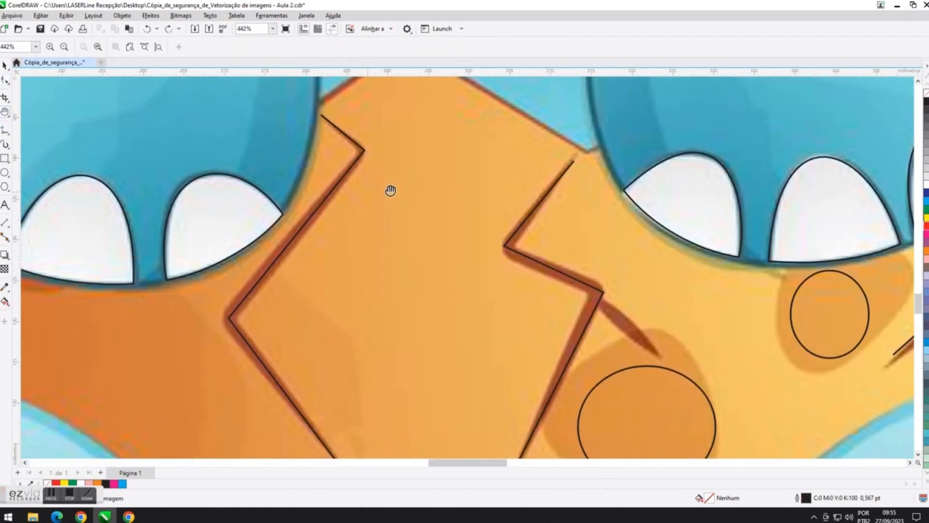
{"action": "scroll", "coordinate": [390, 190], "scroll_direction": "down", "scroll_amount": 1}
{"action": "left_click_drag", "start_coordinate": [391, 190], "coordinate": [426, 188]}
{"action": "left_click", "coordinate": [5, 80]}
{"action": "scroll", "coordinate": [407, 158], "scroll_direction": "up", "scroll_amount": 2}
{"action": "left_click_drag", "start_coordinate": [343, 107], "coordinate": [429, 149]}
{"action": "left_click", "coordinate": [373, 134]}
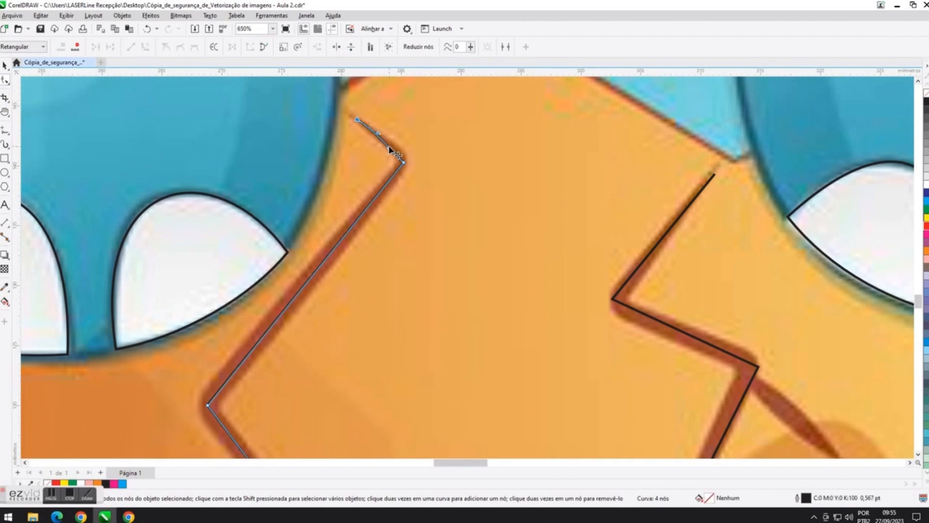
{"action": "scroll", "coordinate": [390, 150], "scroll_direction": "down", "scroll_amount": 3}
Reposition the corner nodes of the middle shell crack line to sit on the painted crack.
{"action": "left_click", "coordinate": [486, 235]}
{"action": "scroll", "coordinate": [486, 235], "scroll_direction": "up", "scroll_amount": 3}
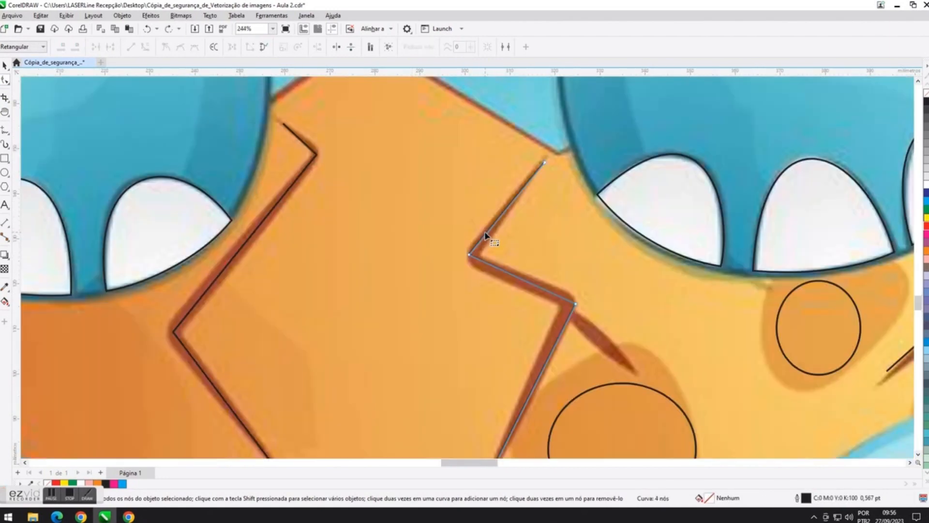
{"action": "left_click", "coordinate": [464, 269]}
{"action": "scroll", "coordinate": [589, 337], "scroll_direction": "down", "scroll_amount": 1}
{"action": "left_click_drag", "start_coordinate": [609, 338], "coordinate": [601, 333]}
{"action": "scroll", "coordinate": [605, 336], "scroll_direction": "down", "scroll_amount": 4}
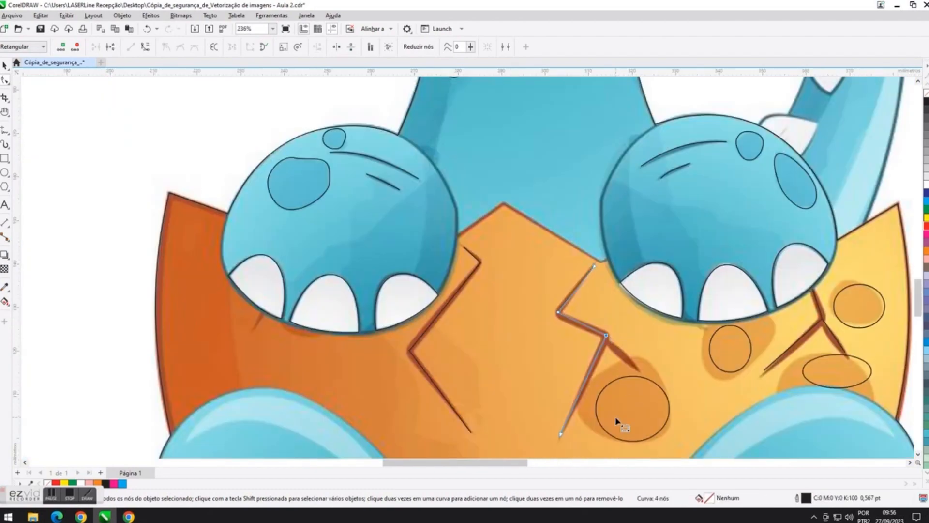
Shift the upper end of the right crack's short branch just below the junction with the main crack.
{"action": "scroll", "coordinate": [618, 423], "scroll_direction": "up", "scroll_amount": 2}
{"action": "scroll", "coordinate": [674, 274], "scroll_direction": "down", "scroll_amount": 1}
{"action": "scroll", "coordinate": [575, 235], "scroll_direction": "up", "scroll_amount": 4}
{"action": "left_click", "coordinate": [574, 246]}
{"action": "left_click_drag", "start_coordinate": [575, 246], "coordinate": [576, 259]}
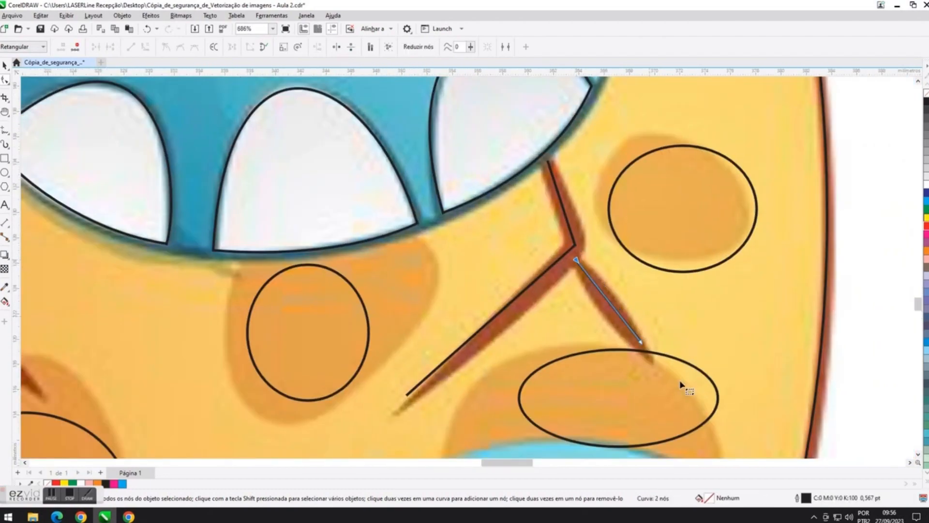
{"action": "scroll", "coordinate": [664, 373], "scroll_direction": "up", "scroll_amount": 2}
{"action": "left_click_drag", "start_coordinate": [624, 318], "coordinate": [625, 331]}
Move the junction and lower end nodes of the main right crack line onto the painted crack.
{"action": "left_click_drag", "start_coordinate": [509, 174], "coordinate": [494, 161]}
{"action": "scroll", "coordinate": [495, 161], "scroll_direction": "down", "scroll_amount": 1}
{"action": "left_click", "coordinate": [314, 325]}
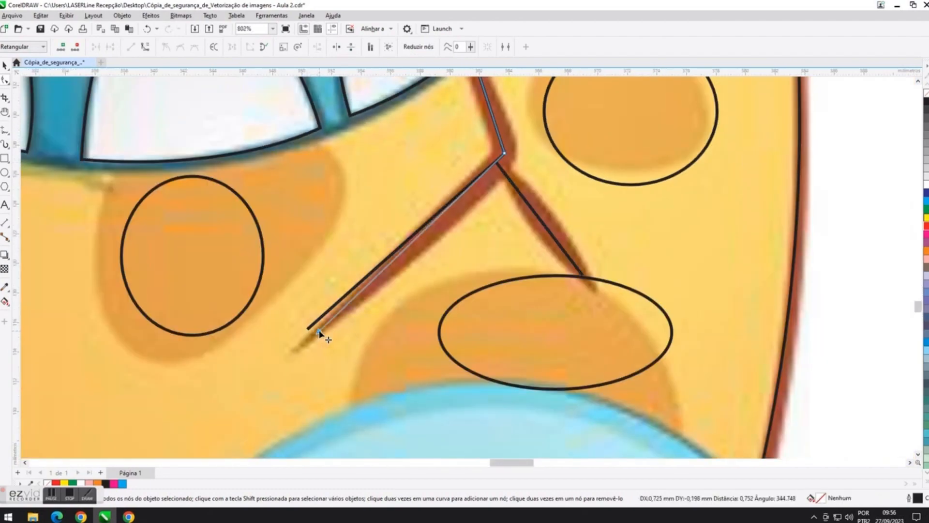
{"action": "scroll", "coordinate": [502, 155], "scroll_direction": "down", "scroll_amount": 3}
{"action": "scroll", "coordinate": [532, 289], "scroll_direction": "down", "scroll_amount": 3}
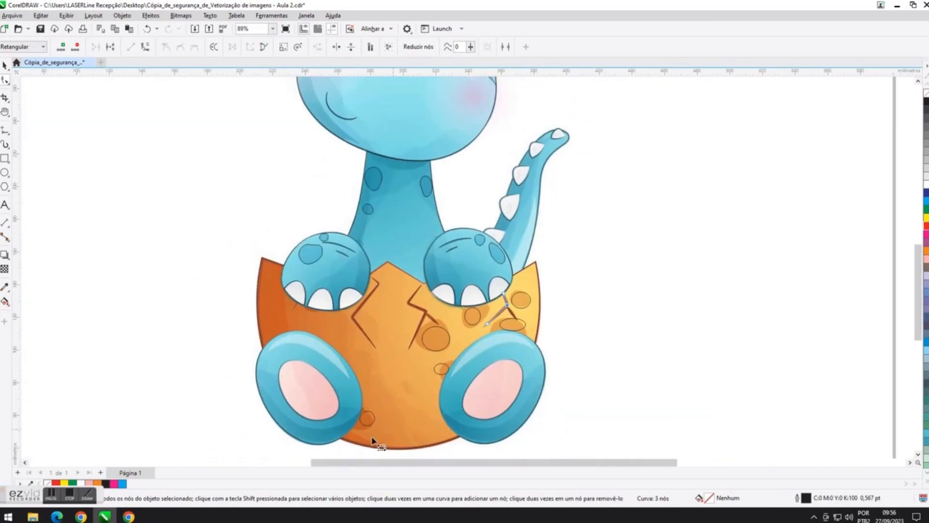
Convert the ellipse on the shell's upper-right spot to curves and move its four nodes to fit the spot.
{"action": "left_click", "coordinate": [518, 315]}
{"action": "scroll", "coordinate": [527, 309], "scroll_direction": "up", "scroll_amount": 5}
{"action": "right_click", "coordinate": [472, 193]}
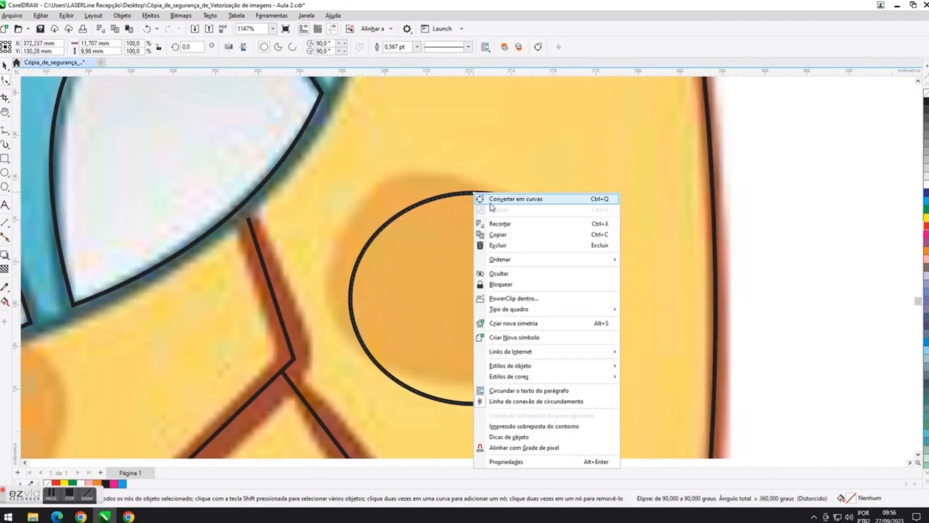
{"action": "left_click", "coordinate": [489, 200]}
{"action": "left_click_drag", "start_coordinate": [473, 192], "coordinate": [418, 179]}
{"action": "left_click_drag", "start_coordinate": [351, 298], "coordinate": [334, 288]}
{"action": "left_click_drag", "start_coordinate": [474, 402], "coordinate": [474, 381]}
{"action": "left_click_drag", "start_coordinate": [597, 299], "coordinate": [588, 300]}
{"action": "scroll", "coordinate": [591, 266], "scroll_direction": "down", "scroll_amount": 3}
Try to convert the ellipse on the spot above the right foot to curves and reshape it around the spot.
{"action": "scroll", "coordinate": [496, 434], "scroll_direction": "up", "scroll_amount": 2}
{"action": "right_click", "coordinate": [535, 261]}
{"action": "left_click", "coordinate": [551, 237]}
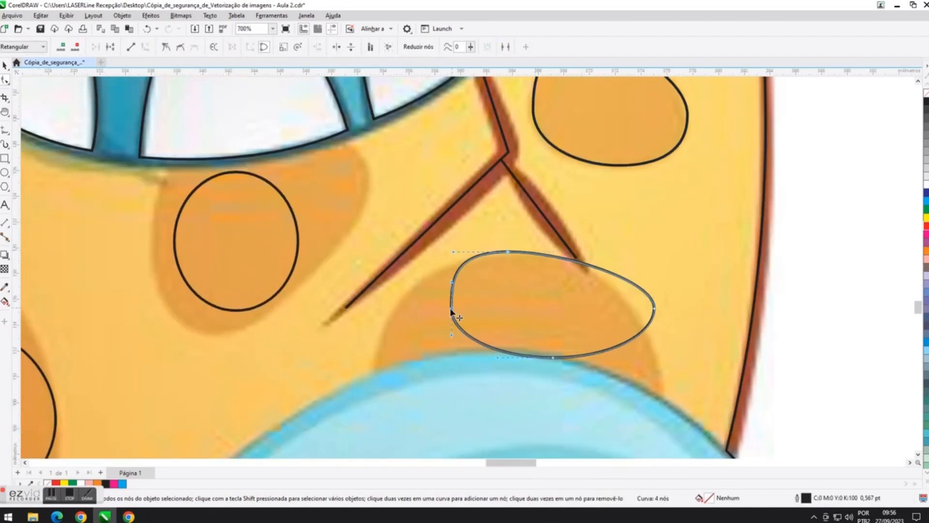
{"action": "left_click_drag", "start_coordinate": [378, 335], "coordinate": [378, 335]}
{"action": "left_click_drag", "start_coordinate": [654, 308], "coordinate": [666, 384]}
{"action": "left_click_drag", "start_coordinate": [607, 303], "coordinate": [614, 289]}
{"action": "scroll", "coordinate": [646, 419], "scroll_direction": "up", "scroll_amount": 2}
{"action": "left_click_drag", "start_coordinate": [586, 335], "coordinate": [613, 340]}
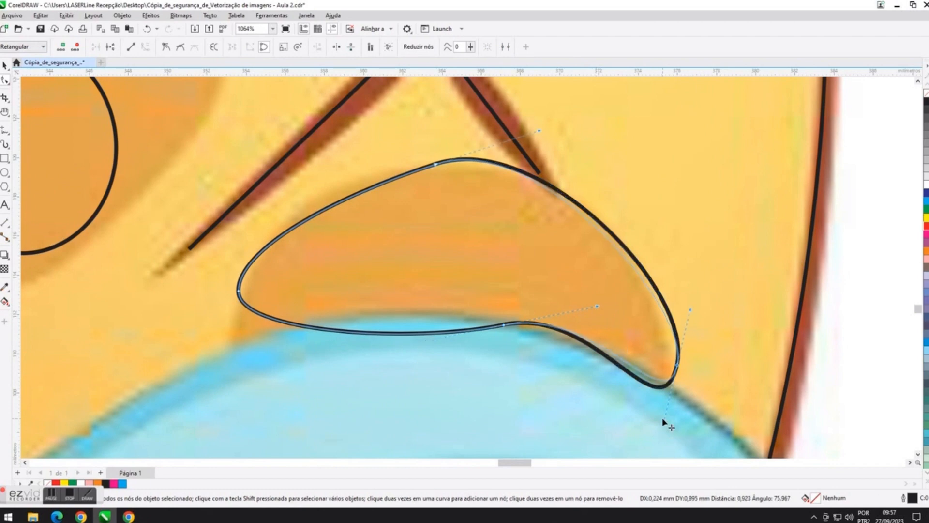
{"action": "left_click_drag", "start_coordinate": [663, 419], "coordinate": [663, 419]}
{"action": "left_click_drag", "start_coordinate": [233, 334], "coordinate": [237, 298]}
{"action": "double_click", "coordinate": [239, 291]}
{"action": "scroll", "coordinate": [270, 329], "scroll_direction": "down", "scroll_amount": 2}
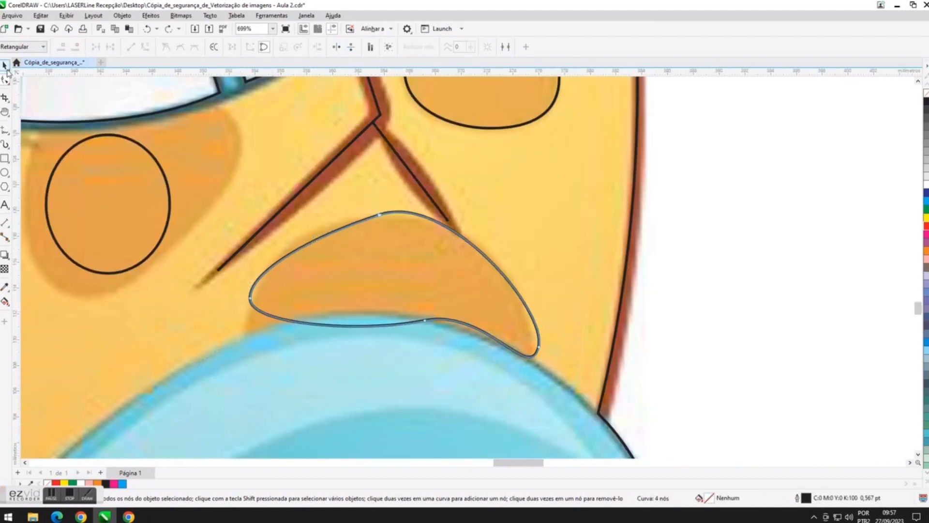
Replace the outline of the spot above the right foot with a straight line across the spot's base.
{"action": "key", "text": "Delete"}
{"action": "key", "text": "F5"}
{"action": "left_click", "coordinate": [244, 333]}
{"action": "left_click", "coordinate": [536, 356]}
Convert the line above the right foot to a curve and arch it over the spot's upper edge.
{"action": "key", "text": "F10"}
{"action": "right_click", "coordinate": [377, 344]}
{"action": "left_click", "coordinate": [321, 265]}
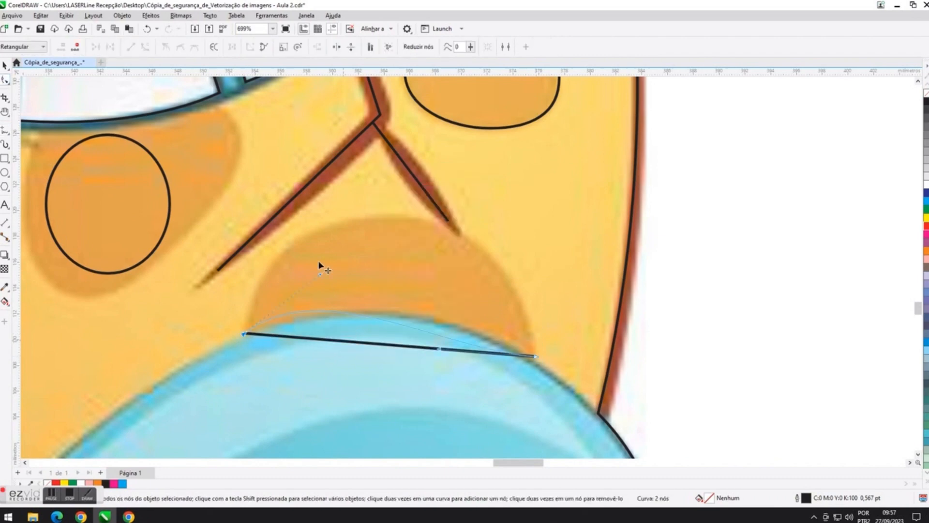
{"action": "left_click_drag", "start_coordinate": [342, 341], "coordinate": [290, 114]}
{"action": "left_click_drag", "start_coordinate": [440, 348], "coordinate": [538, 220]}
Close the spot above the right foot with a base curve following the foot's outline and clear the selection.
{"action": "key", "text": "F5"}
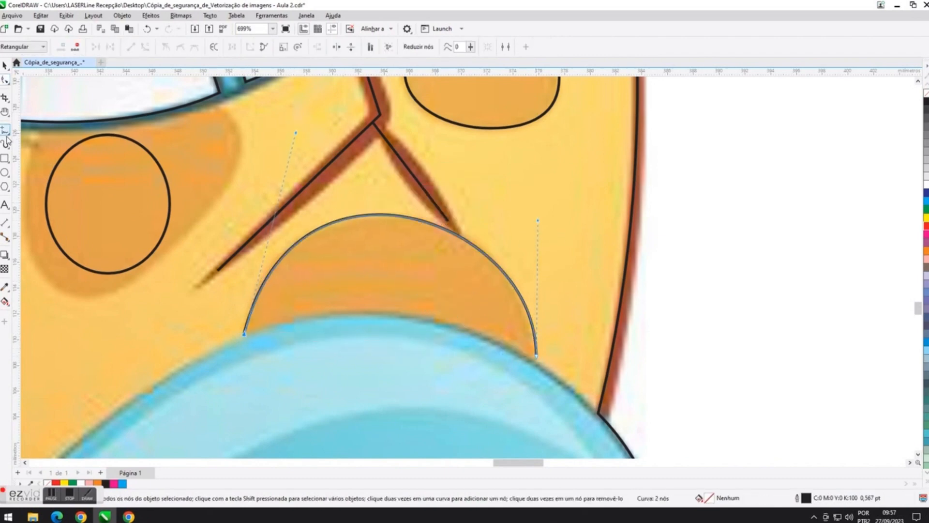
{"action": "left_click", "coordinate": [244, 333]}
{"action": "left_click", "coordinate": [5, 80]}
{"action": "right_click", "coordinate": [380, 343]}
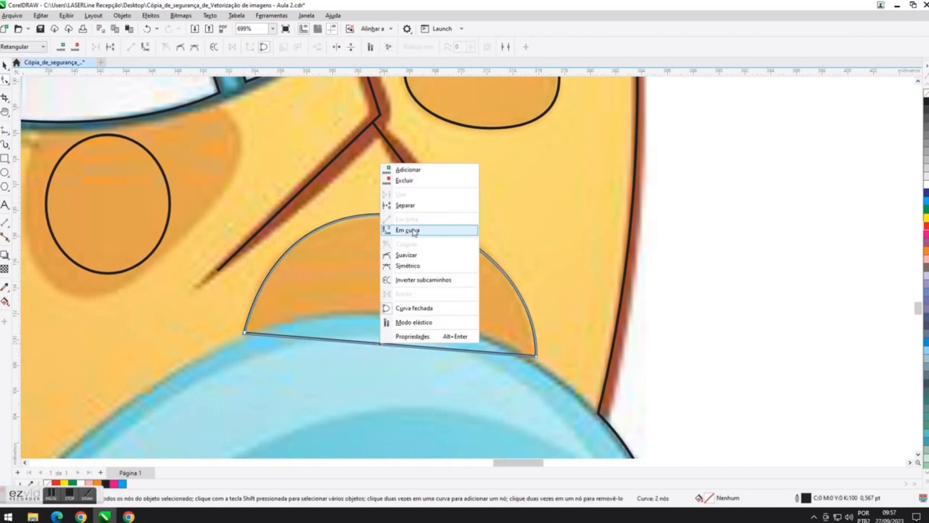
{"action": "left_click", "coordinate": [412, 230]}
{"action": "left_click_drag", "start_coordinate": [341, 341], "coordinate": [352, 287]}
{"action": "left_click", "coordinate": [531, 357]}
{"action": "left_click_drag", "start_coordinate": [439, 348], "coordinate": [507, 346]}
{"action": "scroll", "coordinate": [473, 323], "scroll_direction": "down", "scroll_amount": 1}
{"action": "scroll", "coordinate": [511, 263], "scroll_direction": "down", "scroll_amount": 1}
{"action": "key", "text": "space"}
{"action": "left_click", "coordinate": [697, 298]}
{"action": "scroll", "coordinate": [696, 298], "scroll_direction": "down", "scroll_amount": 2}
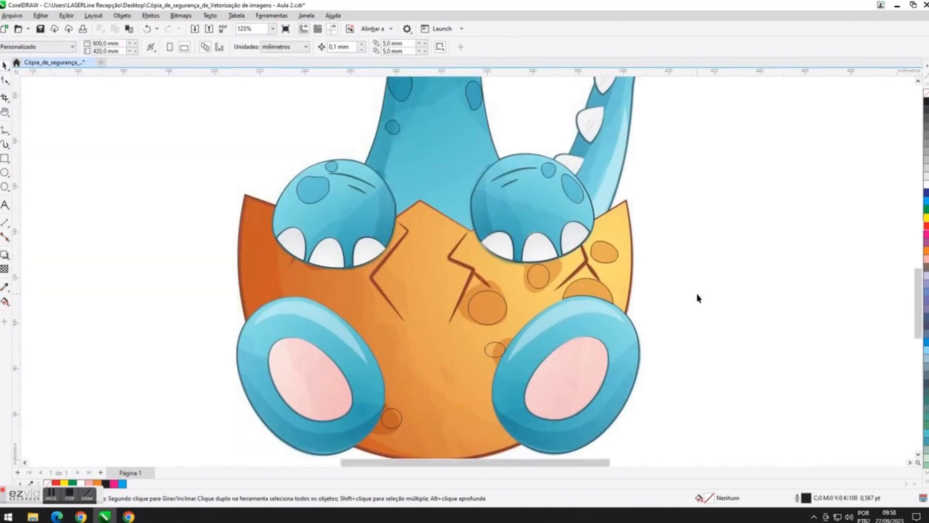
Convert the ellipse below the right paw's claws to curves, remove its bottom node and fit its left side to the spot.
{"action": "scroll", "coordinate": [547, 274], "scroll_direction": "up", "scroll_amount": 4}
{"action": "left_click", "coordinate": [6, 82]}
{"action": "right_click", "coordinate": [549, 257]}
{"action": "left_click", "coordinate": [574, 238]}
{"action": "left_click_drag", "start_coordinate": [474, 256], "coordinate": [454, 244]}
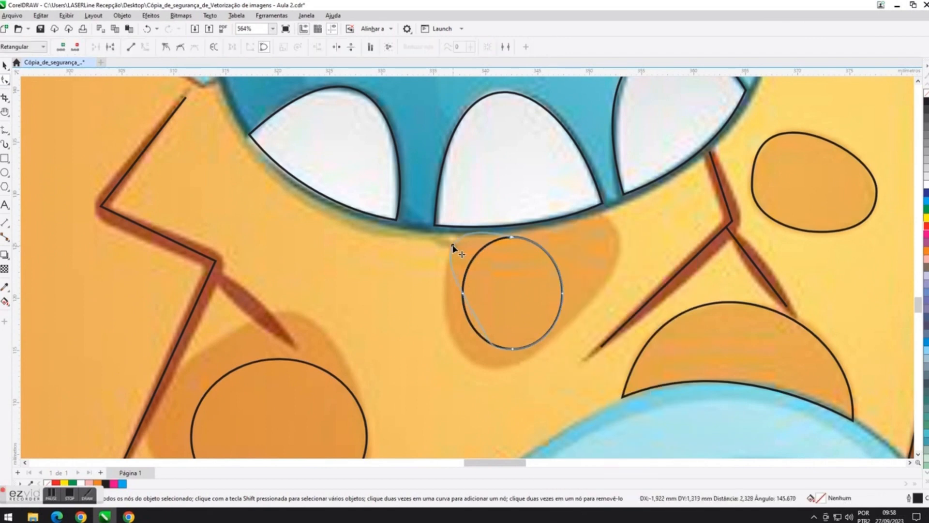
{"action": "left_click_drag", "start_coordinate": [462, 293], "coordinate": [453, 318]}
{"action": "double_click", "coordinate": [512, 349]}
{"action": "left_click_drag", "start_coordinate": [479, 359], "coordinate": [476, 358]}
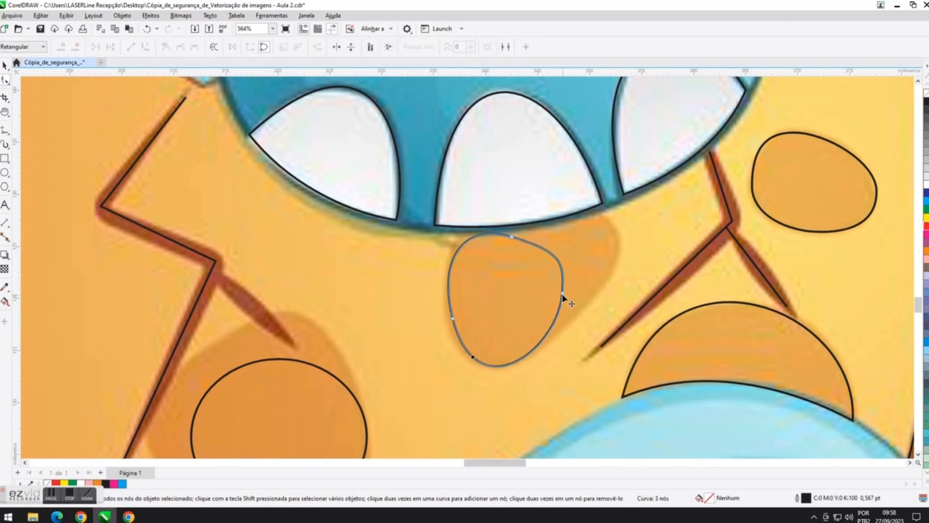
Extend the right side of the spot outline below the right paw and adjust its handles to fit the artwork.
{"action": "left_click_drag", "start_coordinate": [562, 293], "coordinate": [614, 220]}
{"action": "left_click_drag", "start_coordinate": [644, 305], "coordinate": [644, 305]}
{"action": "left_click_drag", "start_coordinate": [476, 410], "coordinate": [455, 428]}
{"action": "left_click_drag", "start_coordinate": [452, 318], "coordinate": [447, 317]}
Convert the large ellipse beside the middle shell crack to curves and reshape its nodes around the spot.
{"action": "scroll", "coordinate": [448, 319], "scroll_direction": "down", "scroll_amount": 4}
{"action": "scroll", "coordinate": [480, 352], "scroll_direction": "up", "scroll_amount": 2}
{"action": "right_click", "coordinate": [465, 221]}
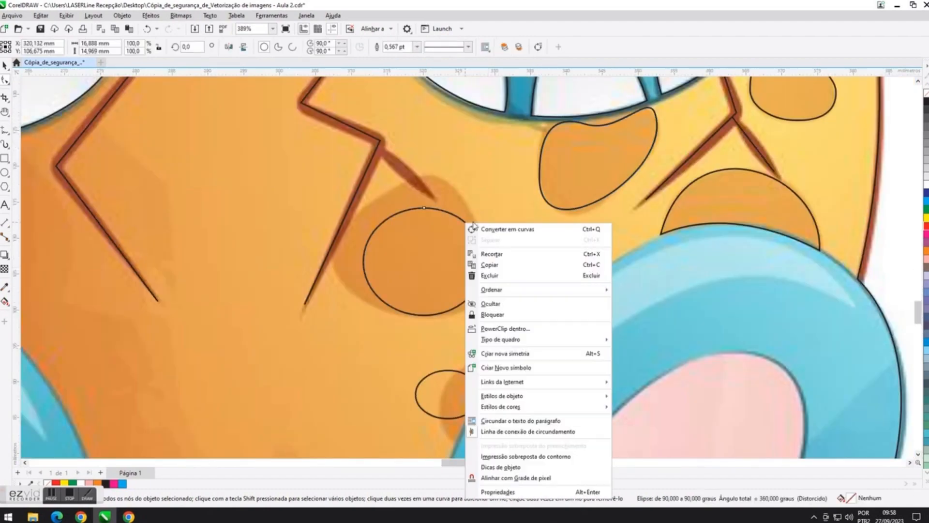
{"action": "left_click", "coordinate": [491, 229]}
{"action": "left_click_drag", "start_coordinate": [424, 207], "coordinate": [425, 175]}
{"action": "left_click_drag", "start_coordinate": [484, 261], "coordinate": [487, 274]}
{"action": "scroll", "coordinate": [337, 261], "scroll_direction": "down", "scroll_amount": 3}
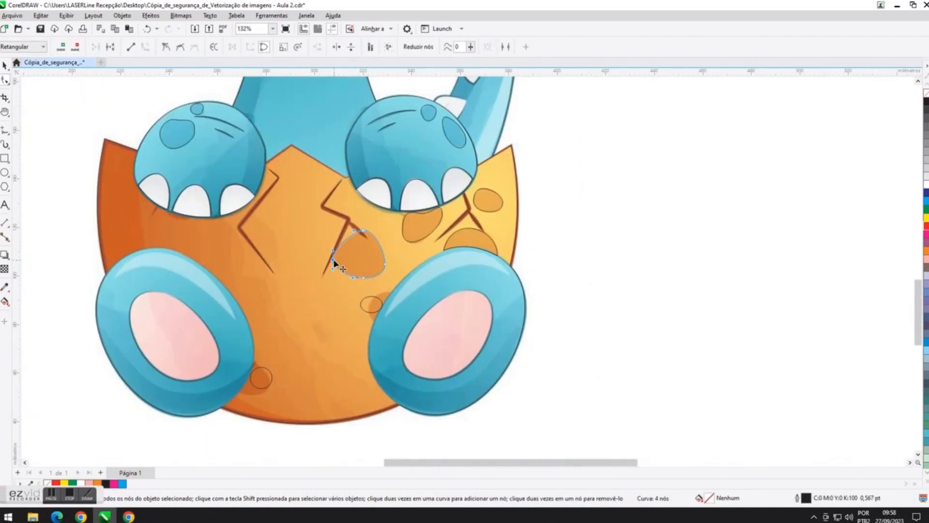
{"action": "scroll", "coordinate": [326, 373], "scroll_direction": "up", "scroll_amount": 1}
Replace the small ellipse beside the right foot with a straight line along the spot's edge at the foot.
{"action": "key", "text": "space"}
{"action": "left_click", "coordinate": [316, 364]}
{"action": "scroll", "coordinate": [466, 271], "scroll_direction": "up", "scroll_amount": 3}
{"action": "key", "text": "F5"}
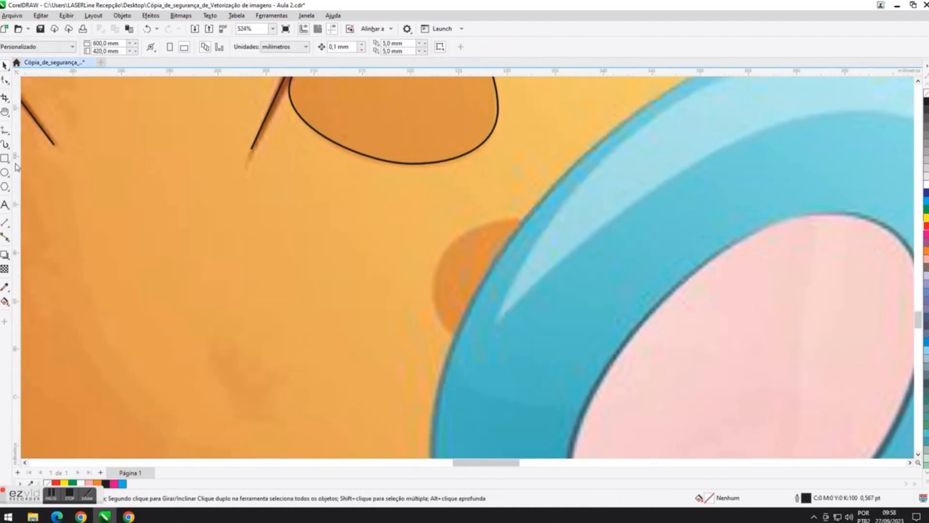
{"action": "left_click", "coordinate": [452, 337]}
Convert the line beside the right foot to a curve and bow it around the small spot's outer edge.
{"action": "key", "text": "F10"}
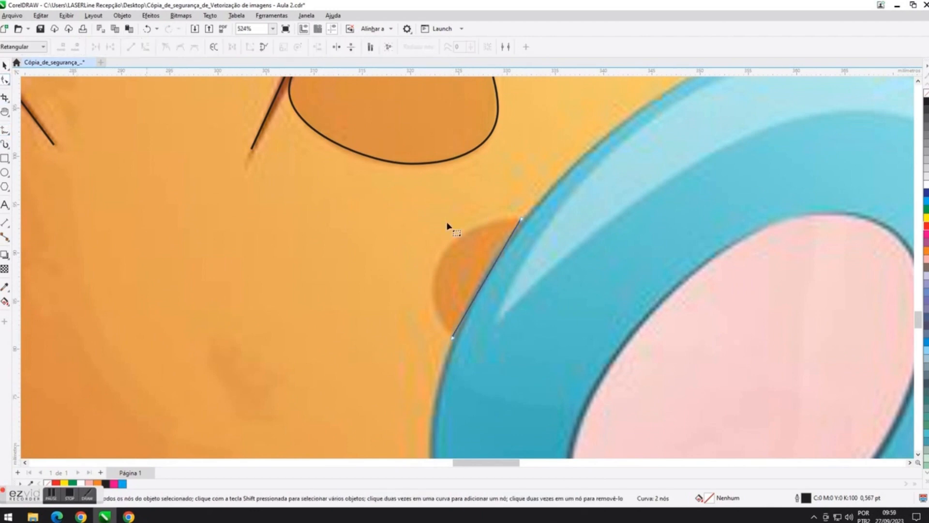
{"action": "right_click", "coordinate": [484, 280]}
{"action": "left_click", "coordinate": [513, 348]}
{"action": "left_click_drag", "start_coordinate": [475, 298], "coordinate": [389, 244]}
{"action": "left_click_drag", "start_coordinate": [498, 257], "coordinate": [499, 214]}
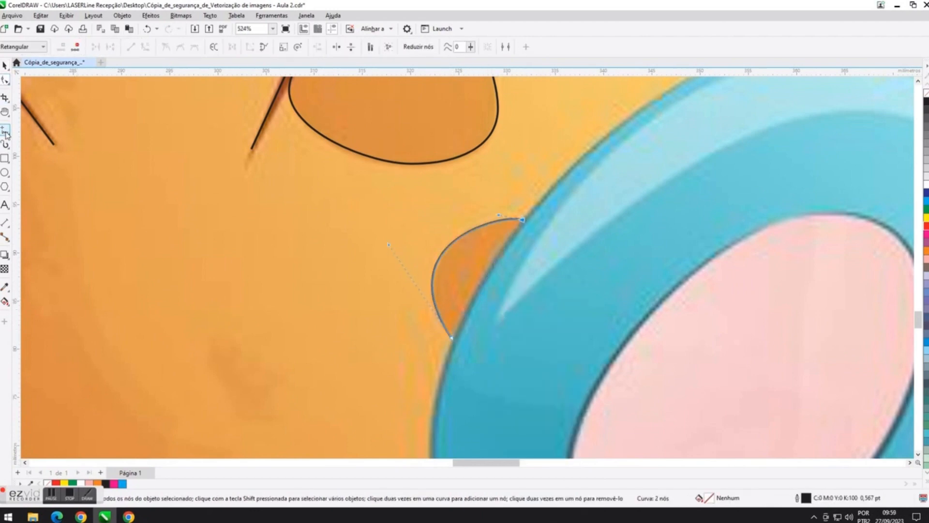
Close the small spot beside the right foot with a line, convert it to a curve and bend it along the foot's edge.
{"action": "key", "text": "F5"}
{"action": "left_click", "coordinate": [452, 337]}
{"action": "left_click", "coordinate": [521, 219]}
{"action": "key", "text": "F10"}
{"action": "right_click", "coordinate": [485, 283]}
{"action": "left_click", "coordinate": [514, 351]}
{"action": "left_click_drag", "start_coordinate": [474, 299], "coordinate": [470, 299]}
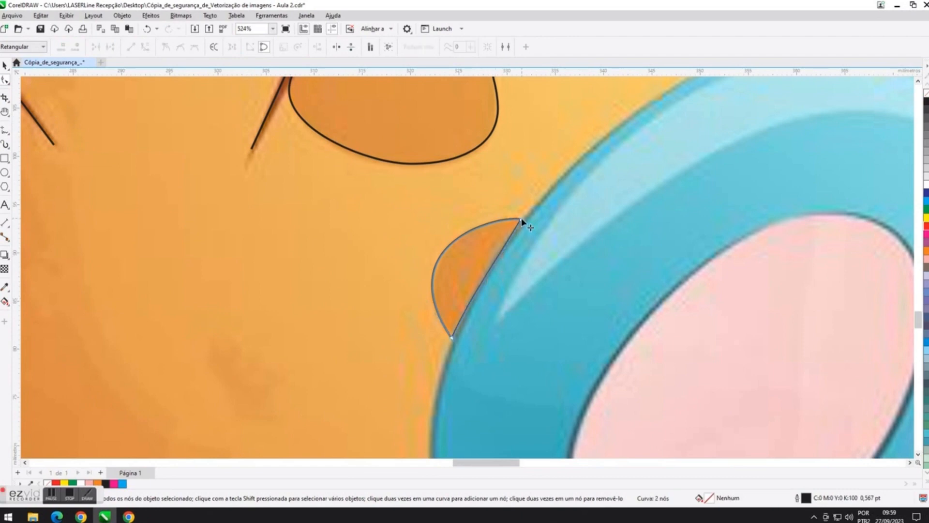
{"action": "left_click_drag", "start_coordinate": [499, 259], "coordinate": [494, 258]}
Draw a line across the spot beside the left foot, convert it to a curve and bow it around the spot's outer edge.
{"action": "scroll", "coordinate": [495, 260], "scroll_direction": "down", "scroll_amount": 2}
{"action": "scroll", "coordinate": [323, 380], "scroll_direction": "up", "scroll_amount": 1}
{"action": "key", "text": "F5"}
{"action": "scroll", "coordinate": [323, 380], "scroll_direction": "up", "scroll_amount": 1}
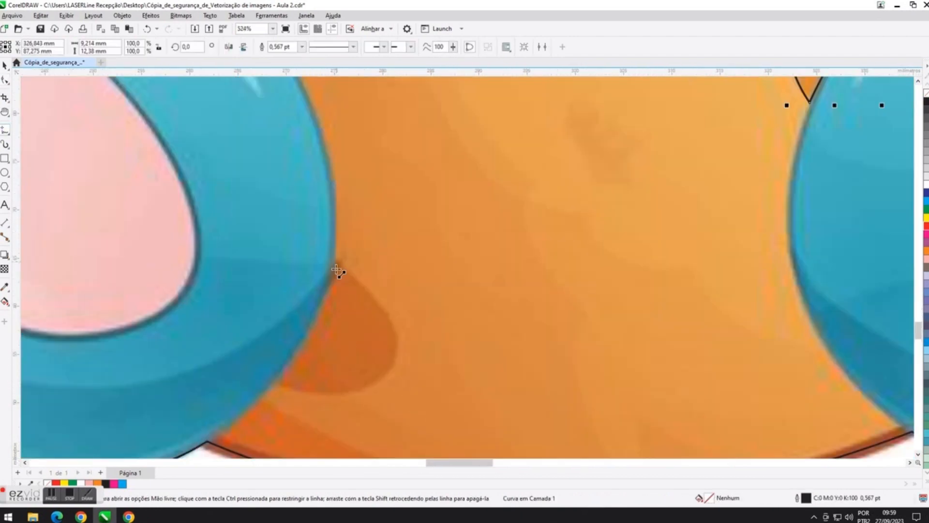
{"action": "left_click", "coordinate": [5, 82]}
{"action": "right_click", "coordinate": [305, 321]}
{"action": "left_click", "coordinate": [339, 388]}
{"action": "left_click_drag", "start_coordinate": [295, 343], "coordinate": [434, 431]}
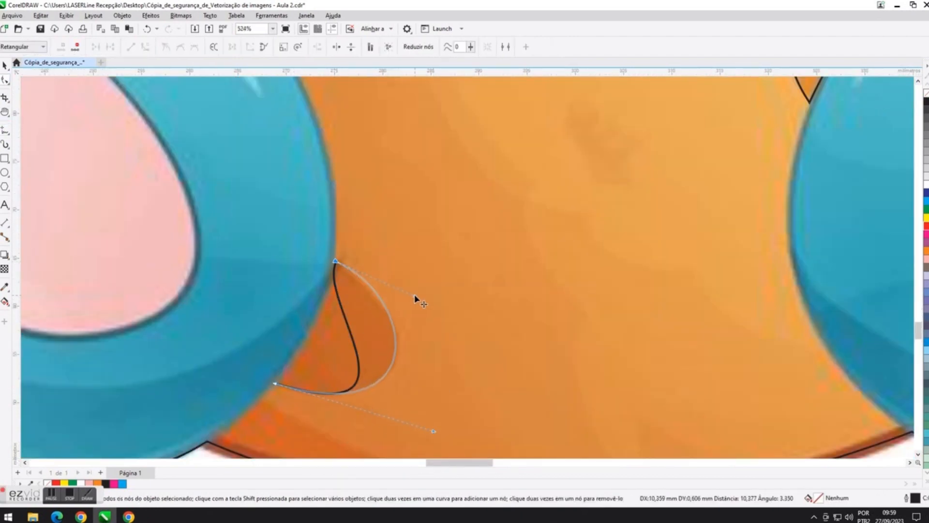
{"action": "left_click_drag", "start_coordinate": [414, 294], "coordinate": [414, 294]}
Close the spot beside the left foot with a line and bend it along the foot's edge.
{"action": "left_click", "coordinate": [5, 144]}
{"action": "left_click", "coordinate": [29, 144]}
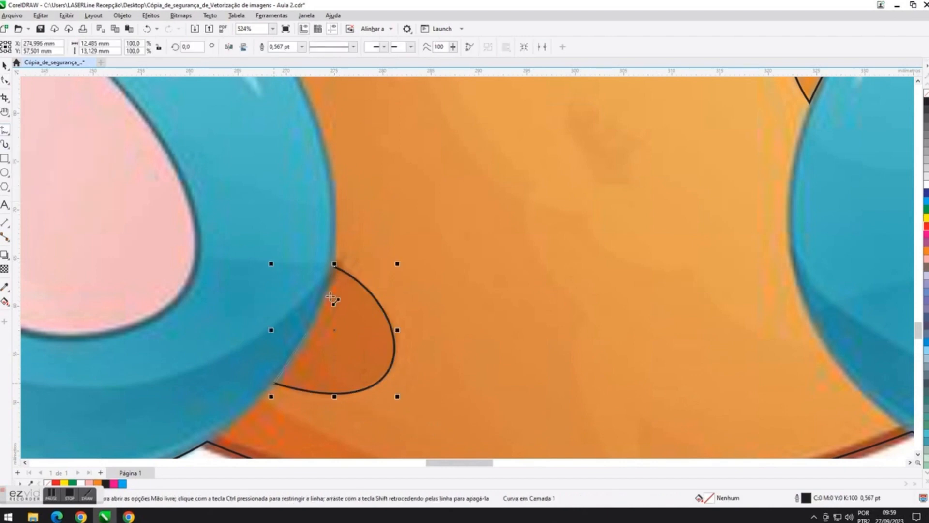
{"action": "left_click", "coordinate": [334, 266]}
{"action": "key", "text": "F10"}
{"action": "left_click_drag", "start_coordinate": [311, 309], "coordinate": [320, 308]}
{"action": "key", "text": "space"}
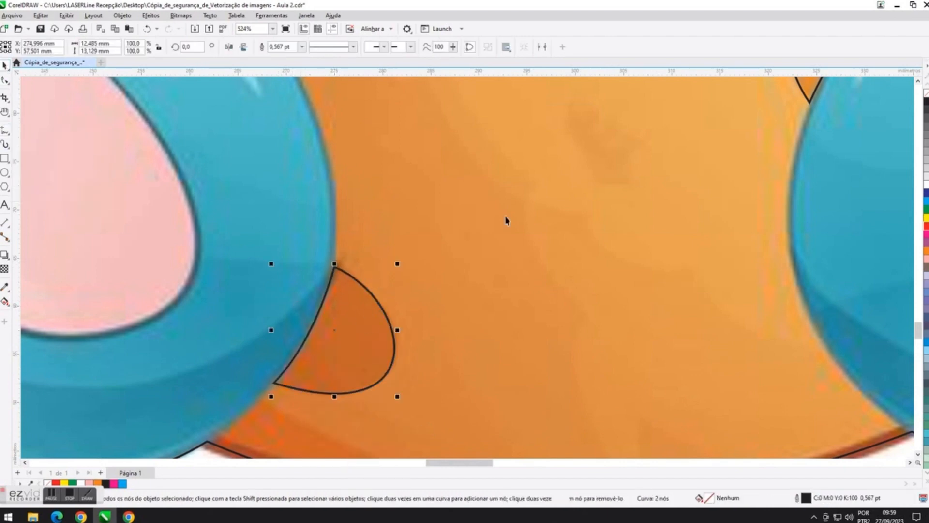
{"action": "left_click", "coordinate": [538, 224]}
{"action": "scroll", "coordinate": [541, 224], "scroll_direction": "down", "scroll_amount": 8}
{"action": "mouse_move", "coordinate": [539, 127]}
{"action": "left_mouse_down"}
{"action": "mouse_move", "coordinate": [417, 209]}
{"action": "mouse_move", "coordinate": [248, 211]}
{"action": "left_mouse_up"}
{"action": "key", "text": "space"}
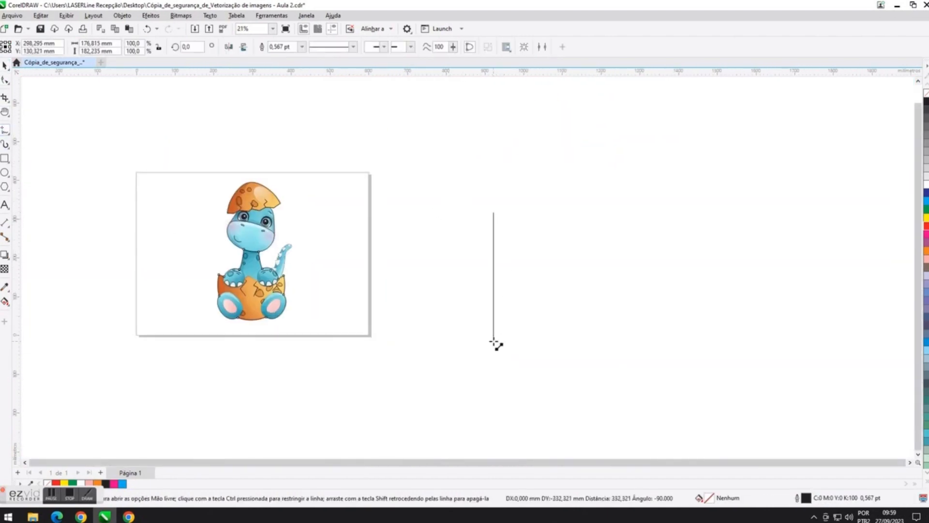
{"action": "left_click", "coordinate": [493, 341]}
{"action": "scroll", "coordinate": [503, 218], "scroll_direction": "up", "scroll_amount": 8}
{"action": "key", "text": "F10"}
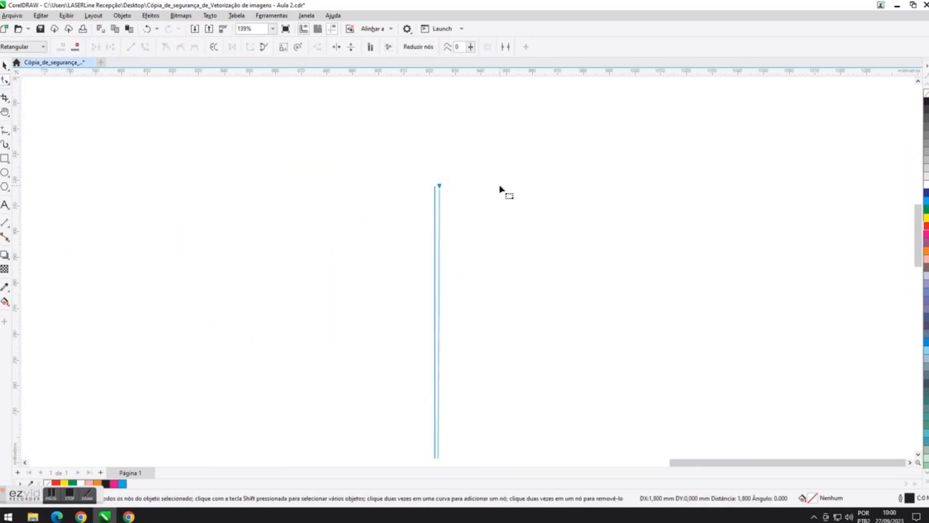
{"action": "scroll", "coordinate": [501, 188], "scroll_direction": "down", "scroll_amount": 7}
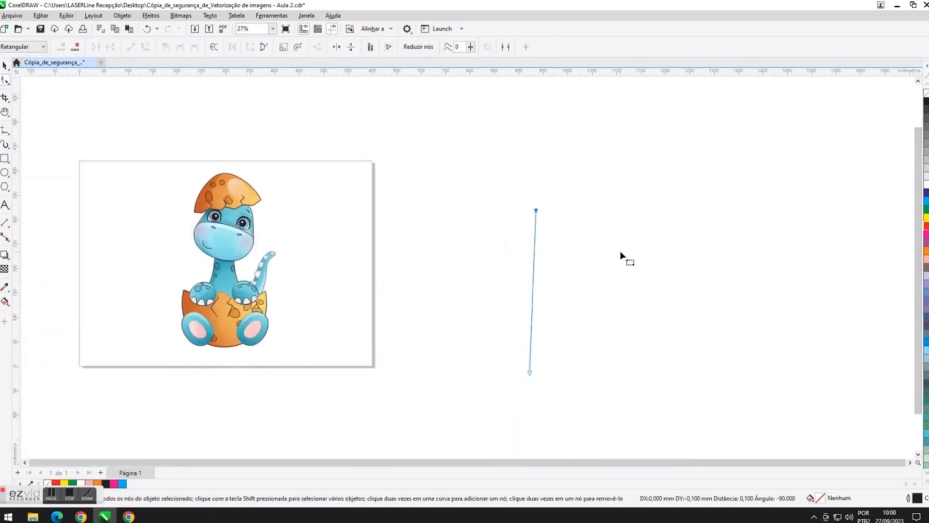
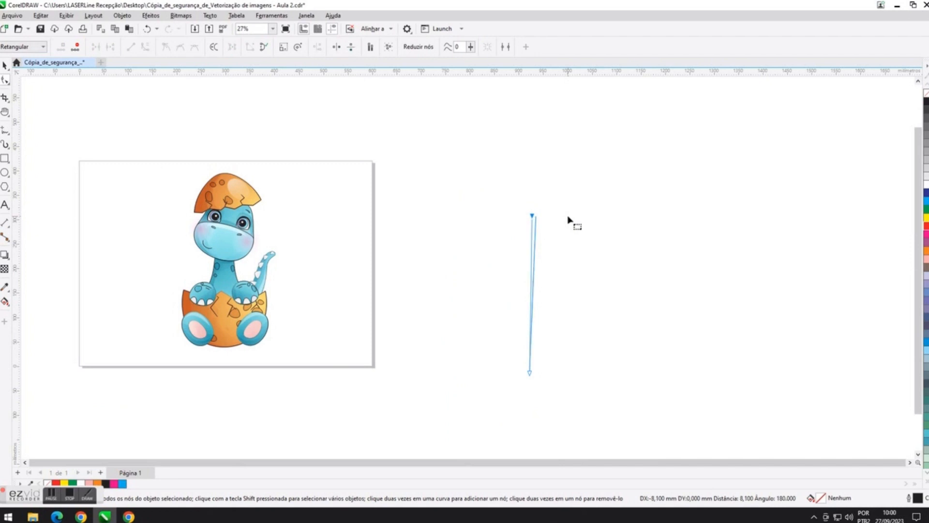
{"action": "left_click", "coordinate": [5, 66]}
{"action": "key", "text": "Delete"}
Draw two straight segments outlining the tail, from the shell's edge up to the tail tip and down to the right paw.
{"action": "left_click_drag", "start_coordinate": [253, 223], "coordinate": [557, 198]}
{"action": "scroll", "coordinate": [557, 198], "scroll_direction": "up", "scroll_amount": 3}
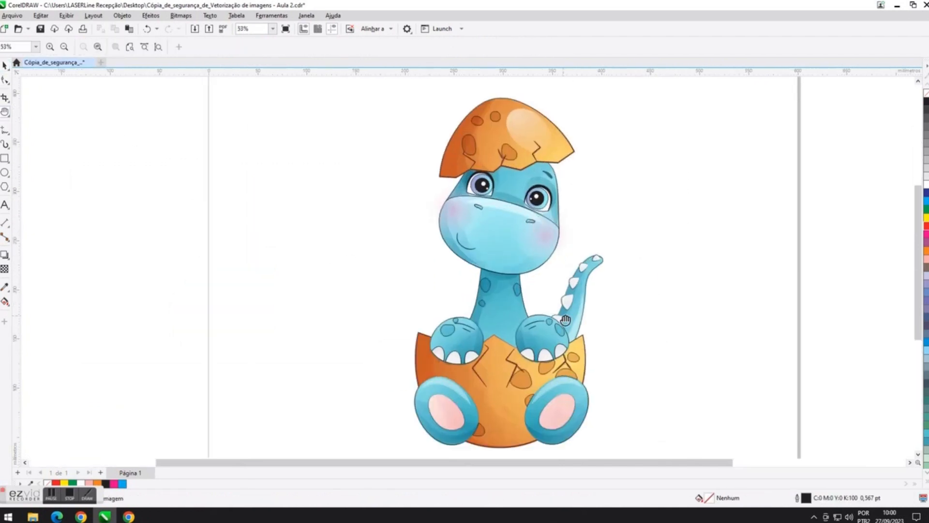
{"action": "scroll", "coordinate": [560, 197], "scroll_direction": "down", "scroll_amount": 1}
{"action": "scroll", "coordinate": [575, 325], "scroll_direction": "up", "scroll_amount": 6}
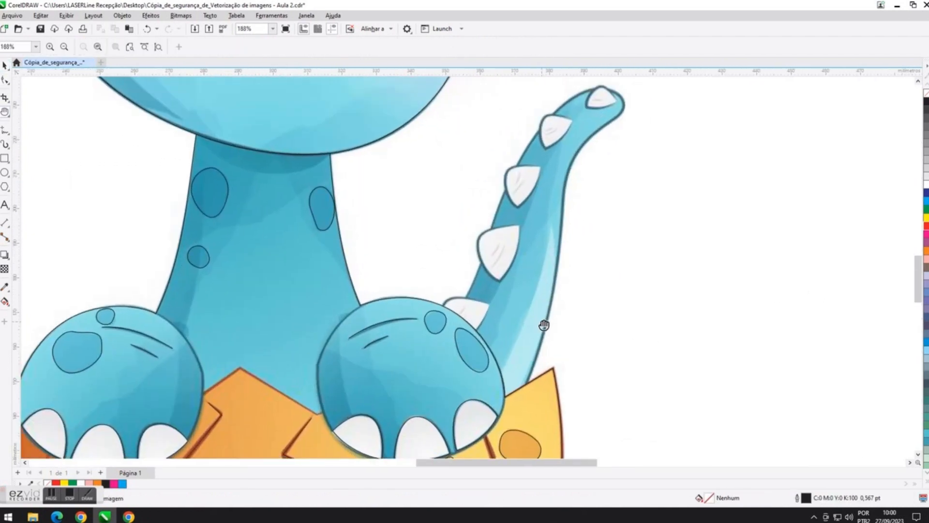
{"action": "key", "text": "F5"}
{"action": "left_click", "coordinate": [614, 91]}
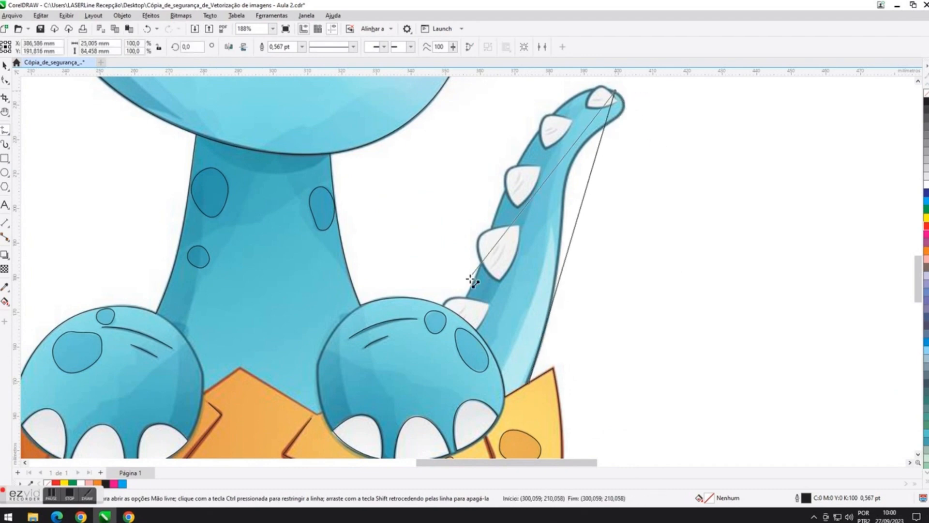
{"action": "left_click", "coordinate": [454, 312]}
Add nodes to the tail's outer line, convert its upper part to a curve and bend it toward the tail's edge.
{"action": "key", "text": "F10"}
{"action": "double_click", "coordinate": [555, 295]}
{"action": "right_click", "coordinate": [570, 237]}
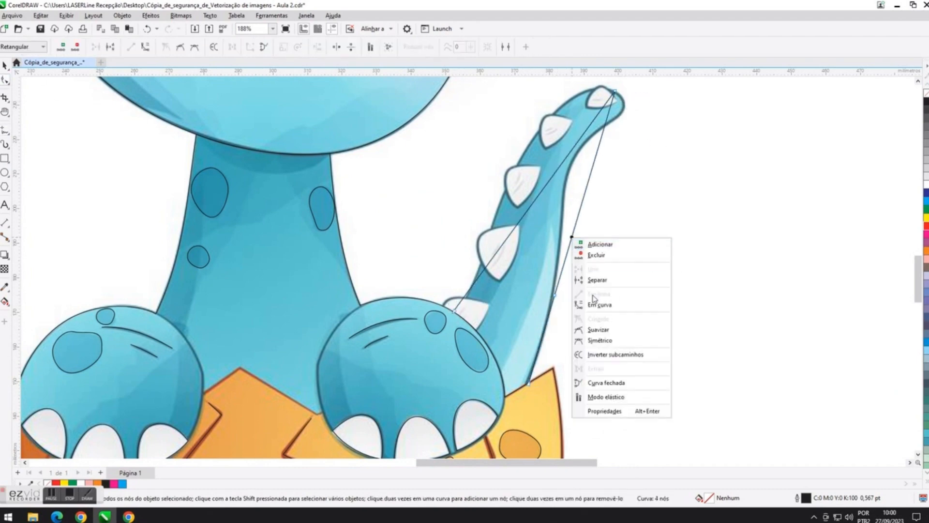
{"action": "left_click", "coordinate": [597, 303]}
{"action": "left_click_drag", "start_coordinate": [575, 227], "coordinate": [559, 224]}
{"action": "left_click_drag", "start_coordinate": [594, 159], "coordinate": [565, 146]}
{"action": "scroll", "coordinate": [584, 177], "scroll_direction": "up", "scroll_amount": 1}
{"action": "scroll", "coordinate": [530, 394], "scroll_direction": "down", "scroll_amount": 2}
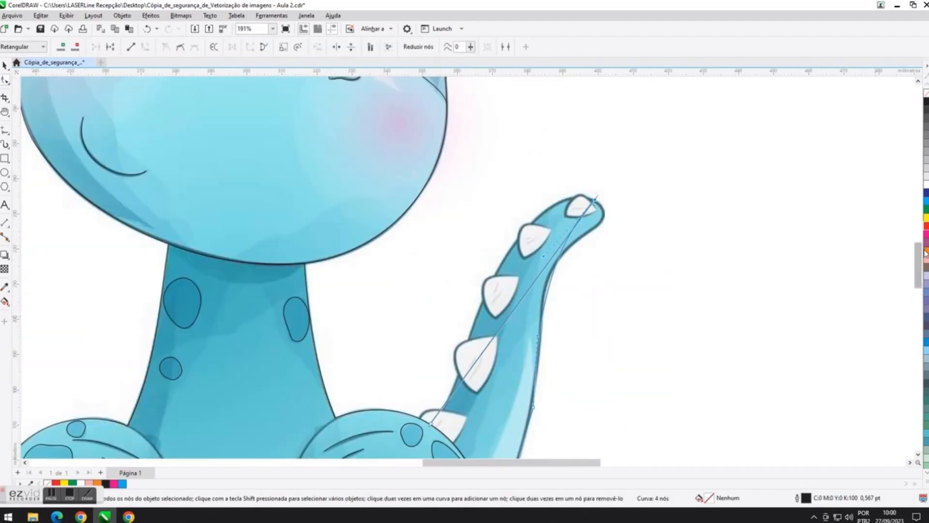
Reposition the node on the lower outer side of the tail and bow the segment above the shell along the artwork.
{"action": "scroll", "coordinate": [530, 446], "scroll_direction": "up", "scroll_amount": 2}
{"action": "double_click", "coordinate": [527, 292]}
{"action": "left_click_drag", "start_coordinate": [528, 293], "coordinate": [523, 290]}
{"action": "scroll", "coordinate": [523, 290], "scroll_direction": "down", "scroll_amount": 2}
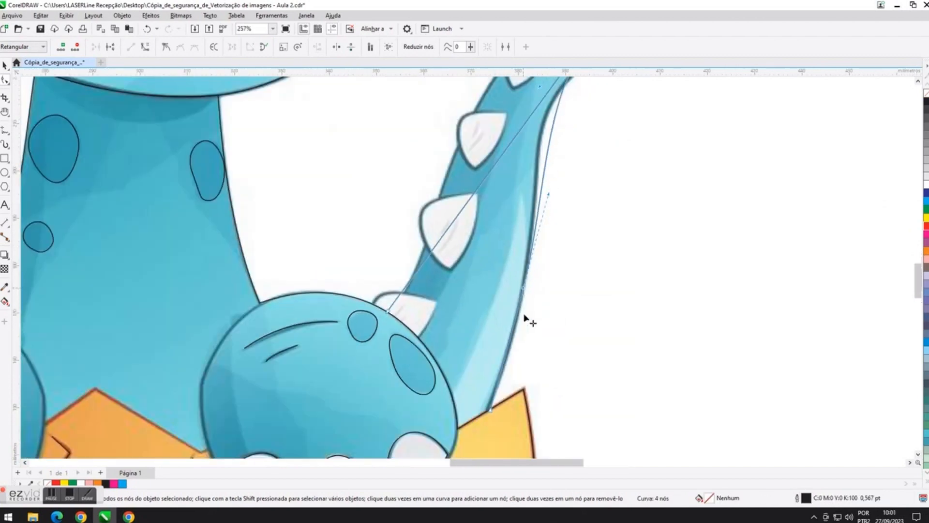
{"action": "scroll", "coordinate": [524, 317], "scroll_direction": "up", "scroll_amount": 3}
{"action": "scroll", "coordinate": [497, 370], "scroll_direction": "down", "scroll_amount": 1}
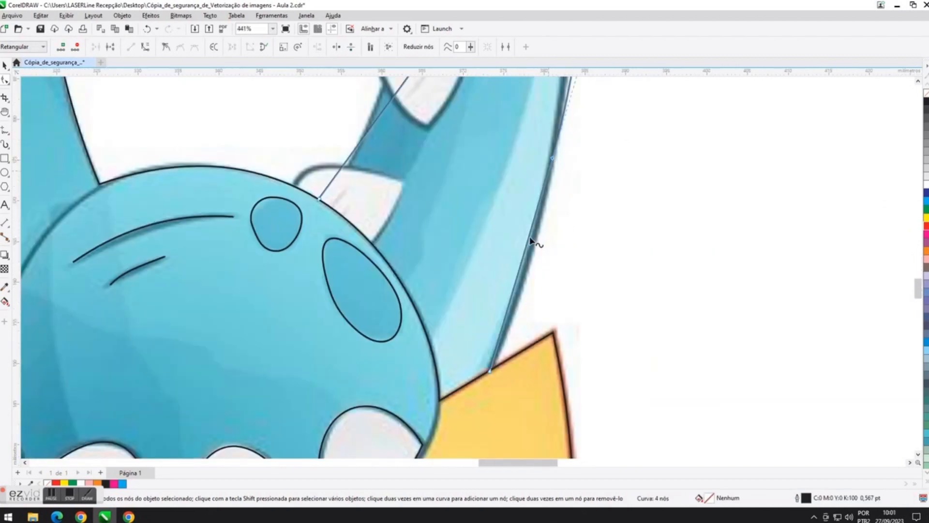
{"action": "mouse_move", "coordinate": [530, 240]}
{"action": "left_mouse_down"}
{"action": "mouse_move", "coordinate": [545, 268]}
{"action": "mouse_move", "coordinate": [542, 236]}
{"action": "left_mouse_up"}
{"action": "scroll", "coordinate": [871, 286], "scroll_direction": "up", "scroll_amount": 3}
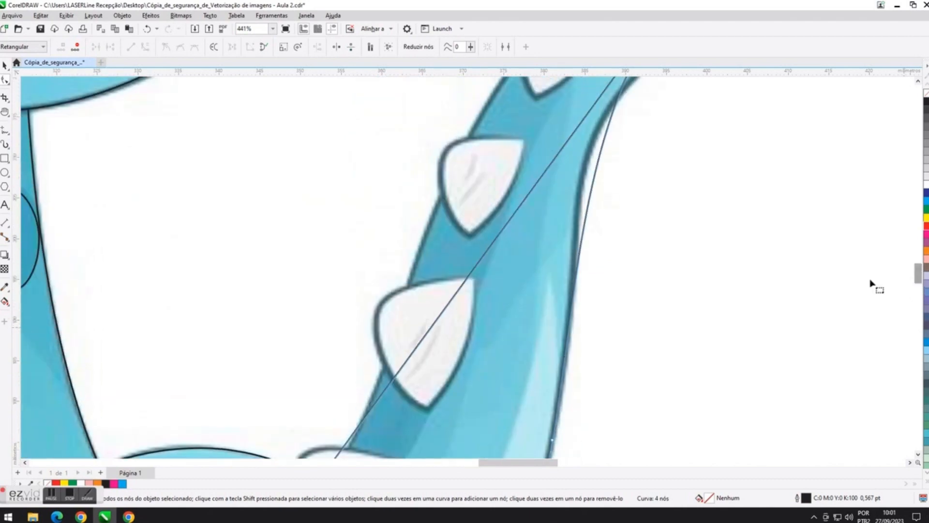
Add further nodes on the tail's upper outer side and fit the curve to the bend below the tip.
{"action": "double_click", "coordinate": [574, 285]}
{"action": "scroll", "coordinate": [609, 342], "scroll_direction": "down", "scroll_amount": 2}
{"action": "scroll", "coordinate": [609, 290], "scroll_direction": "down", "scroll_amount": 2}
{"action": "scroll", "coordinate": [613, 263], "scroll_direction": "up", "scroll_amount": 3}
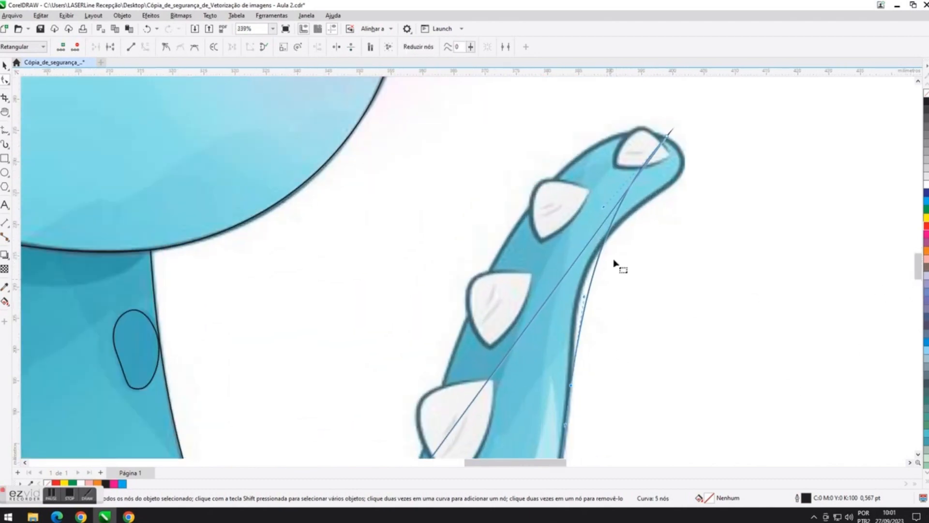
{"action": "left_click_drag", "start_coordinate": [570, 279], "coordinate": [570, 278]}
{"action": "scroll", "coordinate": [675, 367], "scroll_direction": "down", "scroll_amount": 2}
{"action": "scroll", "coordinate": [813, 216], "scroll_direction": "down", "scroll_amount": 2}
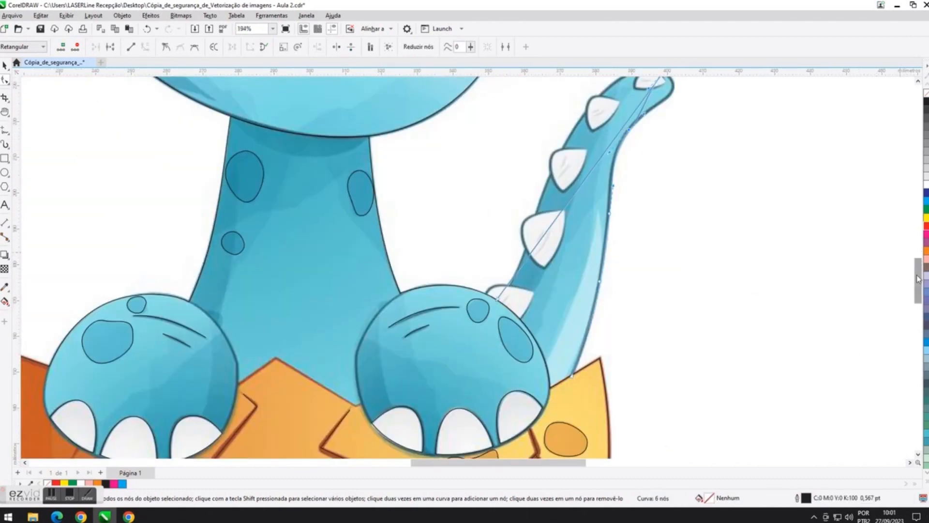
{"action": "scroll", "coordinate": [721, 315], "scroll_direction": "up", "scroll_amount": 3}
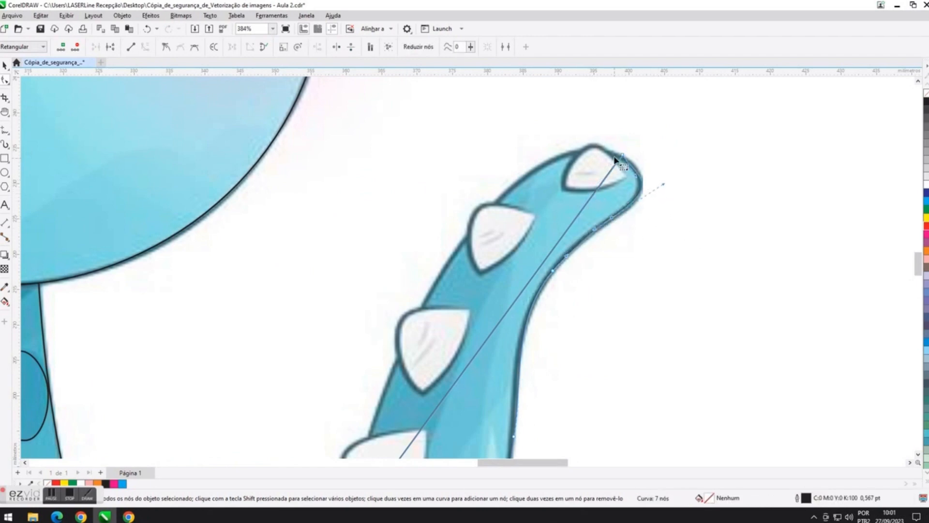
Adjust the tail tip node and convert the straight line on the spiked side to a curve that follows the tail.
{"action": "left_click_drag", "start_coordinate": [616, 159], "coordinate": [617, 158]}
{"action": "left_click", "coordinate": [549, 253]}
{"action": "left_click_drag", "start_coordinate": [508, 300], "coordinate": [393, 170]}
{"action": "mouse_move", "coordinate": [621, 154]}
{"action": "left_mouse_down"}
{"action": "mouse_move", "coordinate": [606, 148]}
{"action": "mouse_move", "coordinate": [610, 156]}
{"action": "left_mouse_up"}
{"action": "scroll", "coordinate": [549, 167], "scroll_direction": "up", "scroll_amount": 1}
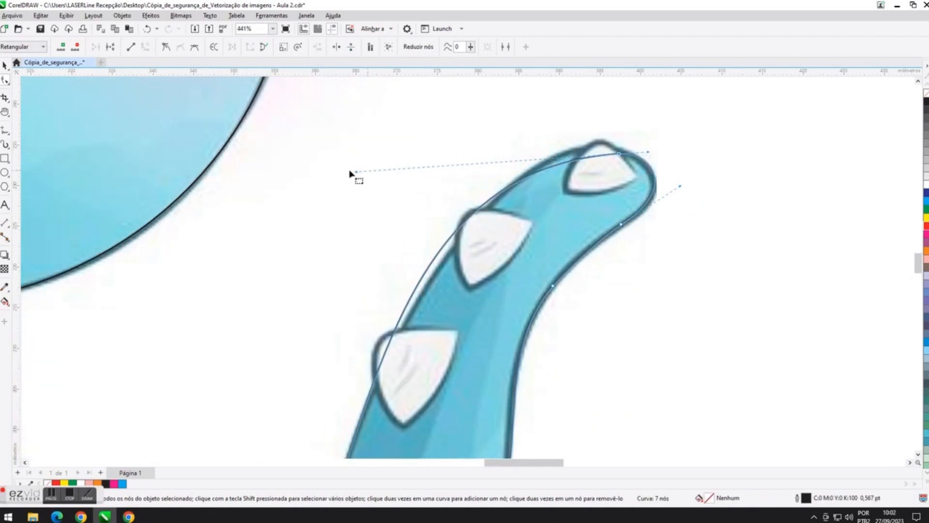
{"action": "left_click_drag", "start_coordinate": [351, 173], "coordinate": [384, 163]}
Add a node between the two uppermost tail spikes, remove the extra tip node and round the curve around the tip.
{"action": "left_click_drag", "start_coordinate": [544, 165], "coordinate": [539, 155]}
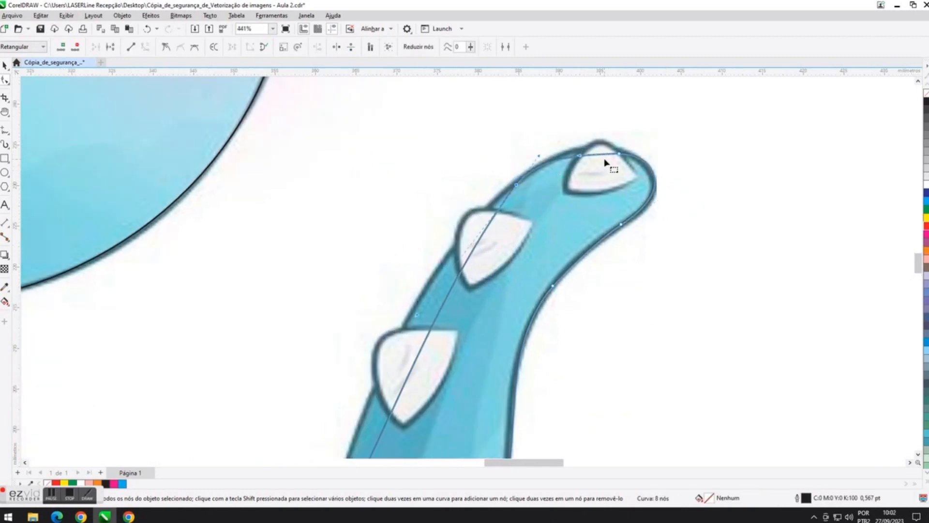
{"action": "left_click_drag", "start_coordinate": [605, 156], "coordinate": [601, 144]}
{"action": "double_click", "coordinate": [619, 153]}
{"action": "left_click_drag", "start_coordinate": [644, 170], "coordinate": [648, 165]}
{"action": "scroll", "coordinate": [649, 167], "scroll_direction": "down", "scroll_amount": 4}
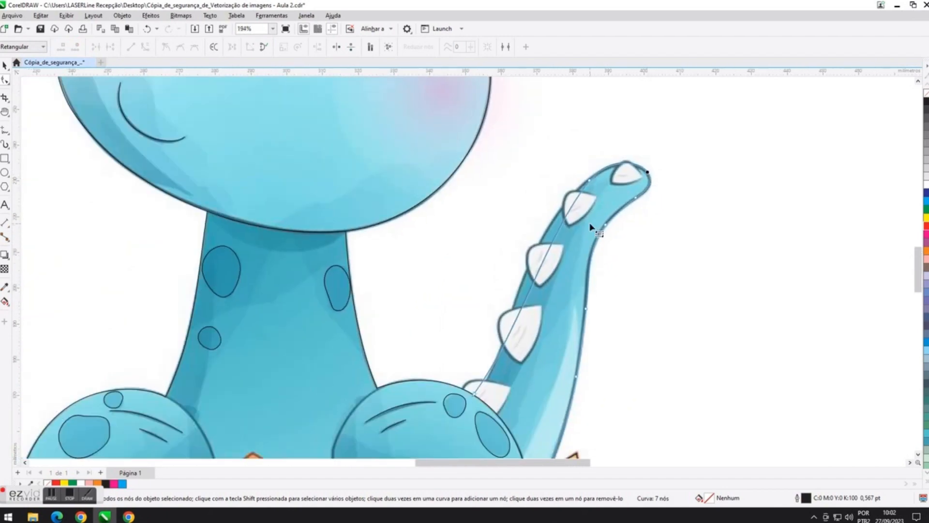
{"action": "left_click_drag", "start_coordinate": [552, 285], "coordinate": [538, 273]}
{"action": "scroll", "coordinate": [614, 207], "scroll_direction": "up", "scroll_amount": 2}
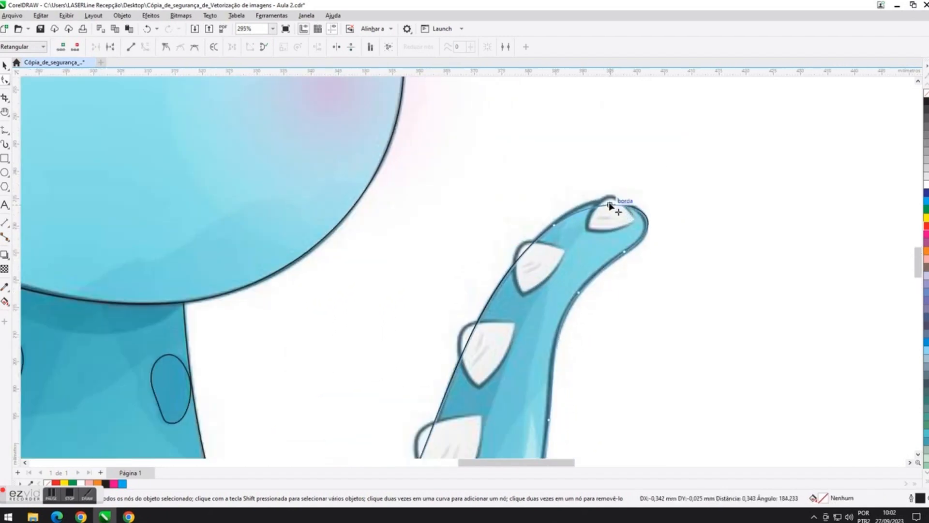
{"action": "scroll", "coordinate": [643, 205], "scroll_direction": "up", "scroll_amount": 3}
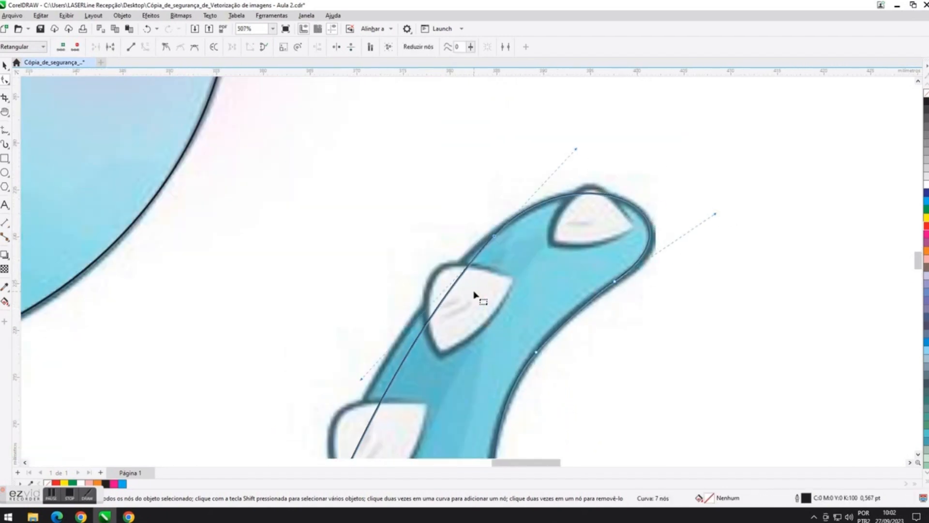
Refine the handles on the tail's spiked side and add a node beside the large lower spike.
{"action": "double_click", "coordinate": [478, 253]}
{"action": "scroll", "coordinate": [493, 242], "scroll_direction": "down", "scroll_amount": 4}
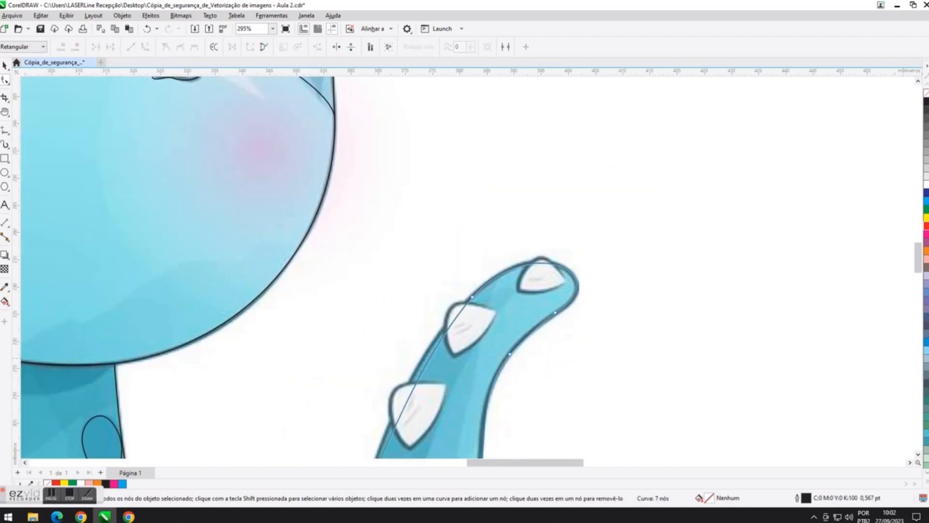
{"action": "scroll", "coordinate": [515, 118], "scroll_direction": "up", "scroll_amount": 2}
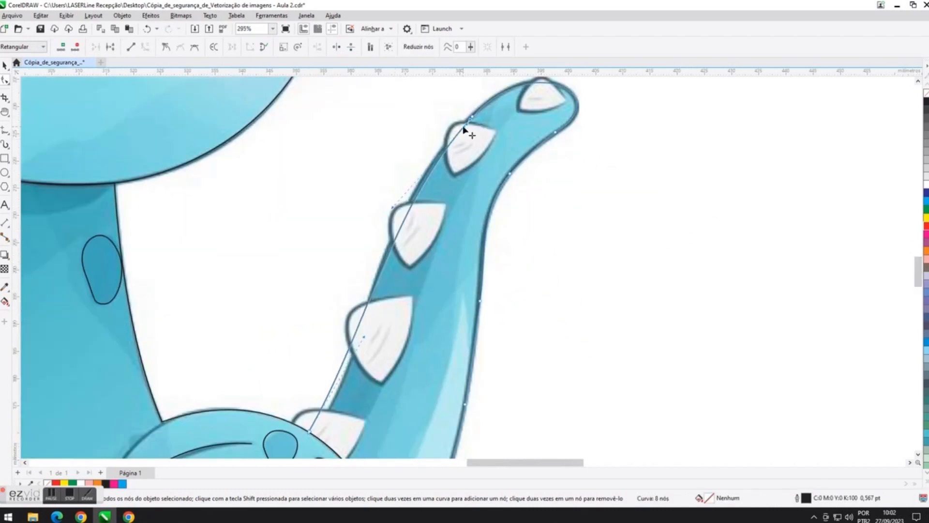
{"action": "left_click_drag", "start_coordinate": [463, 128], "coordinate": [476, 119]}
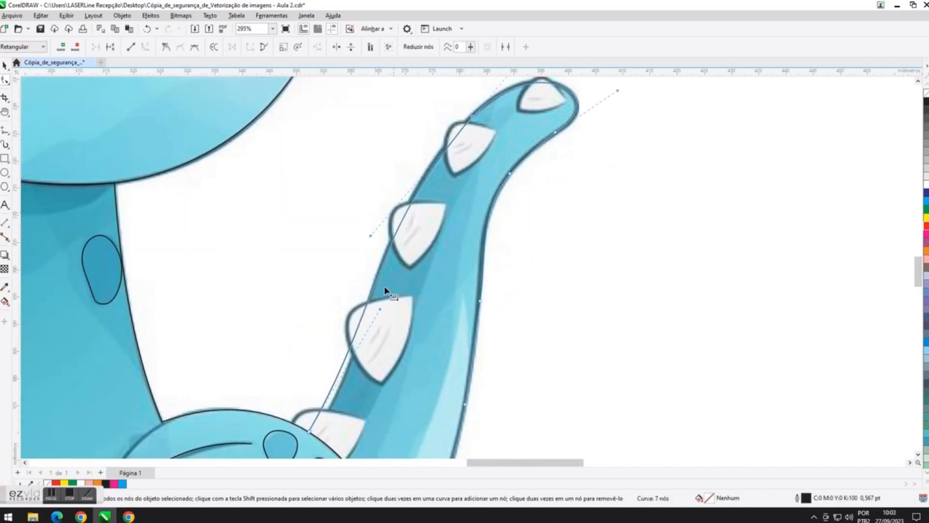
{"action": "left_click_drag", "start_coordinate": [380, 309], "coordinate": [373, 308]}
{"action": "double_click", "coordinate": [348, 347]}
{"action": "left_click_drag", "start_coordinate": [397, 206], "coordinate": [392, 199]}
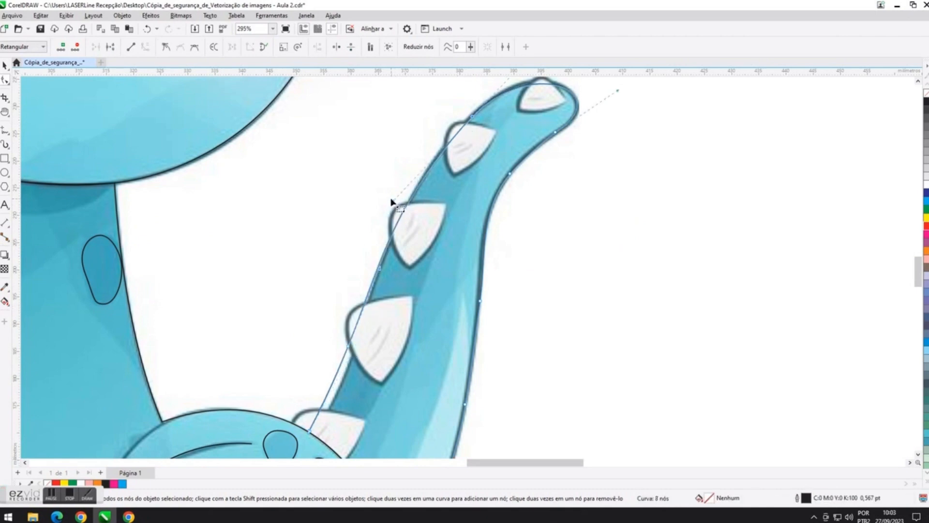
Bend the lower spiked side of the tail outline so it follows the edge down to the right paw.
{"action": "scroll", "coordinate": [346, 444], "scroll_direction": "up", "scroll_amount": 3}
{"action": "left_click", "coordinate": [353, 216]}
{"action": "left_click_drag", "start_coordinate": [329, 276], "coordinate": [329, 273]}
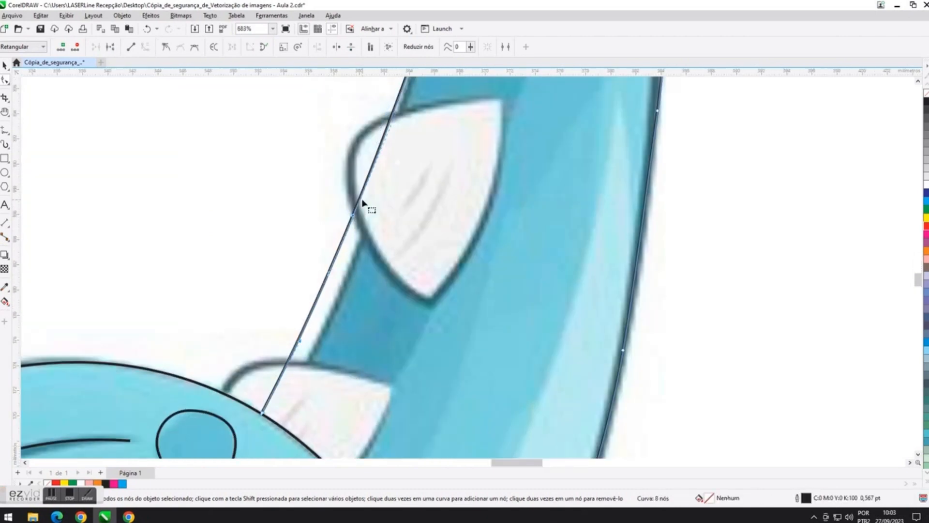
{"action": "scroll", "coordinate": [361, 244], "scroll_direction": "down", "scroll_amount": 5}
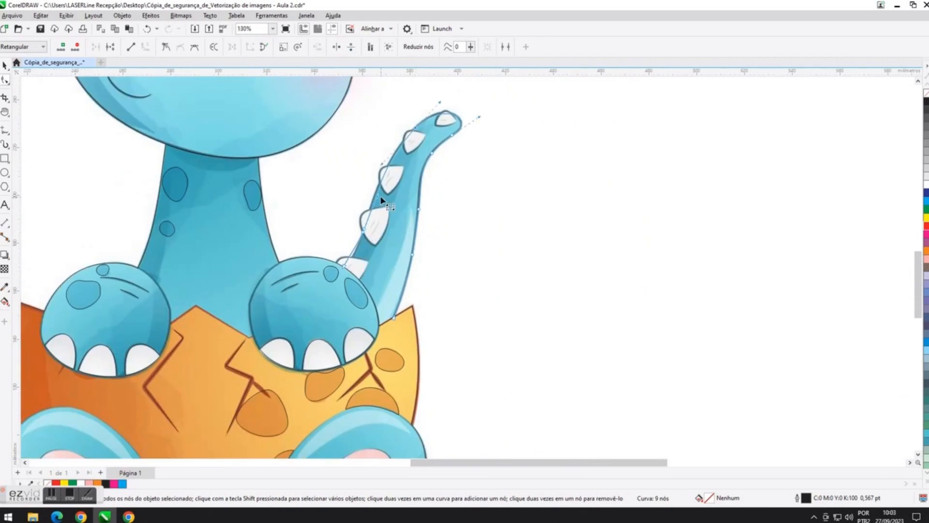
{"action": "scroll", "coordinate": [358, 253], "scroll_direction": "up", "scroll_amount": 3}
{"action": "left_click_drag", "start_coordinate": [342, 248], "coordinate": [353, 266]}
{"action": "scroll", "coordinate": [346, 265], "scroll_direction": "down", "scroll_amount": 4}
{"action": "left_click", "coordinate": [5, 65]}
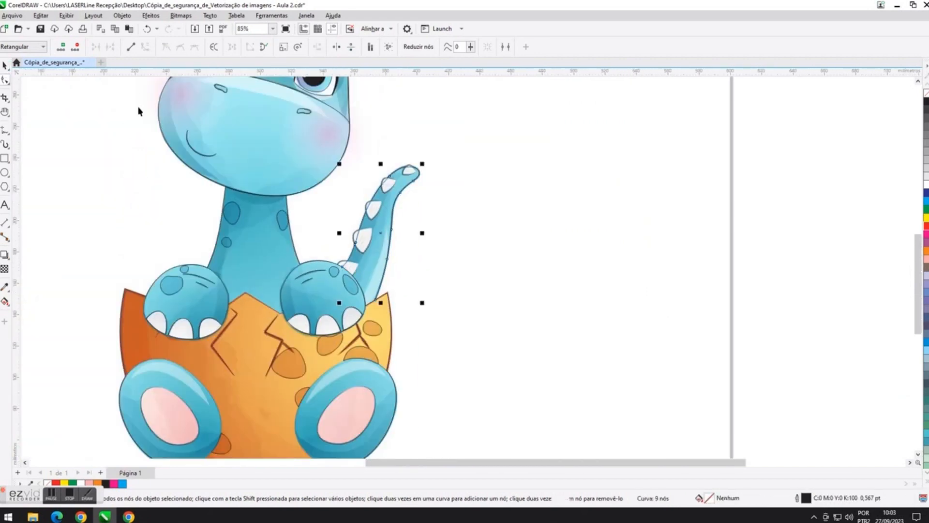
Select all the traced artwork and set its outline color to red.
{"action": "left_click", "coordinate": [483, 229]}
{"action": "scroll", "coordinate": [483, 229], "scroll_direction": "down", "scroll_amount": 3}
{"action": "left_click_drag", "start_coordinate": [298, 100], "coordinate": [527, 394]}
{"action": "right_click", "coordinate": [925, 234]}
{"action": "left_click", "coordinate": [509, 131]}
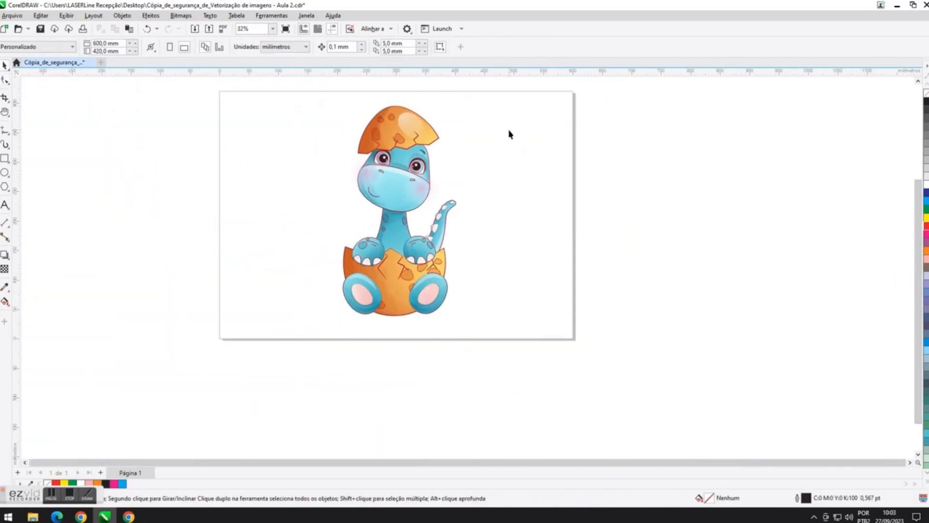
Trace the upper edge of the spike at the tail tip with a three-point curve and fit its end node.
{"action": "left_click_drag", "start_coordinate": [919, 249], "coordinate": [919, 242]}
{"action": "scroll", "coordinate": [439, 222], "scroll_direction": "up", "scroll_amount": 6}
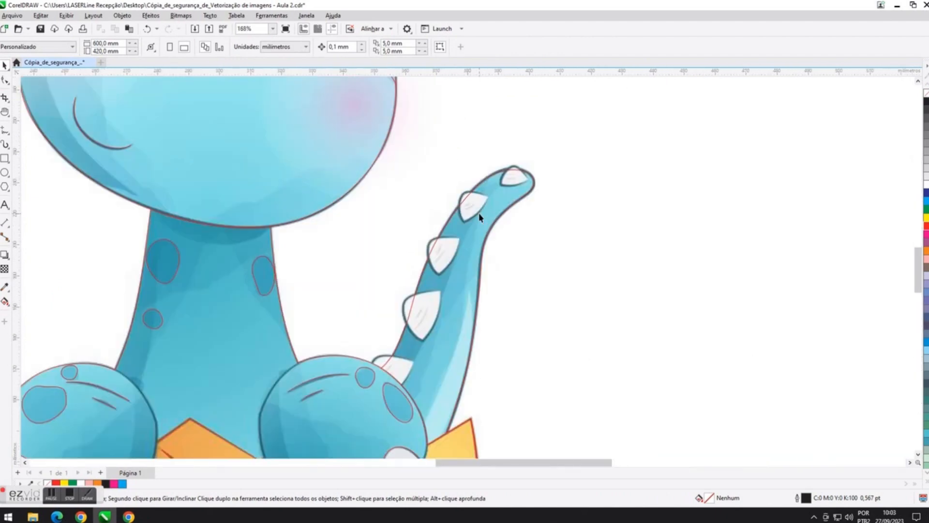
{"action": "left_click", "coordinate": [5, 131]}
{"action": "scroll", "coordinate": [462, 183], "scroll_direction": "up", "scroll_amount": 1}
{"action": "left_click", "coordinate": [519, 170]}
{"action": "key", "text": "F10"}
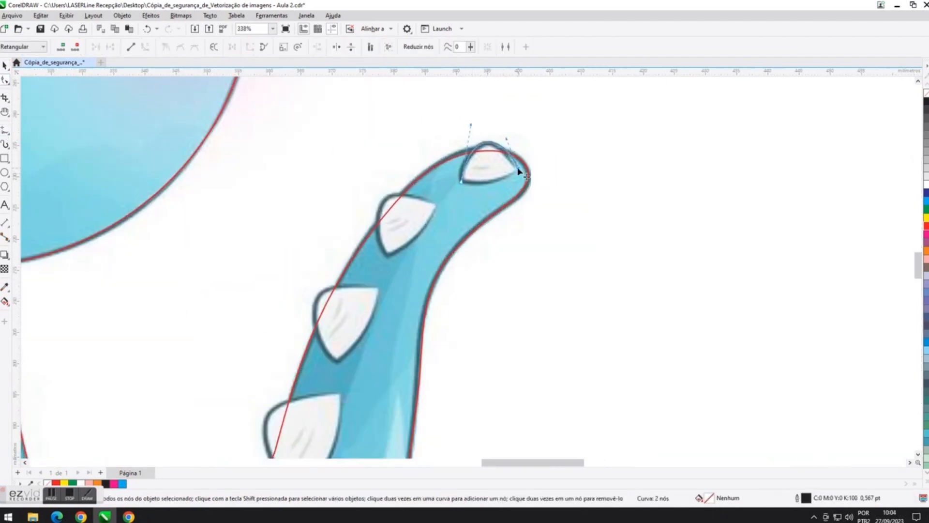
{"action": "scroll", "coordinate": [507, 146], "scroll_direction": "up", "scroll_amount": 3}
{"action": "left_click_drag", "start_coordinate": [551, 245], "coordinate": [541, 249]}
Close the tip spike's outline with a line along its base and bend that line to follow the edge.
{"action": "left_click", "coordinate": [6, 129]}
{"action": "left_click", "coordinate": [333, 288]}
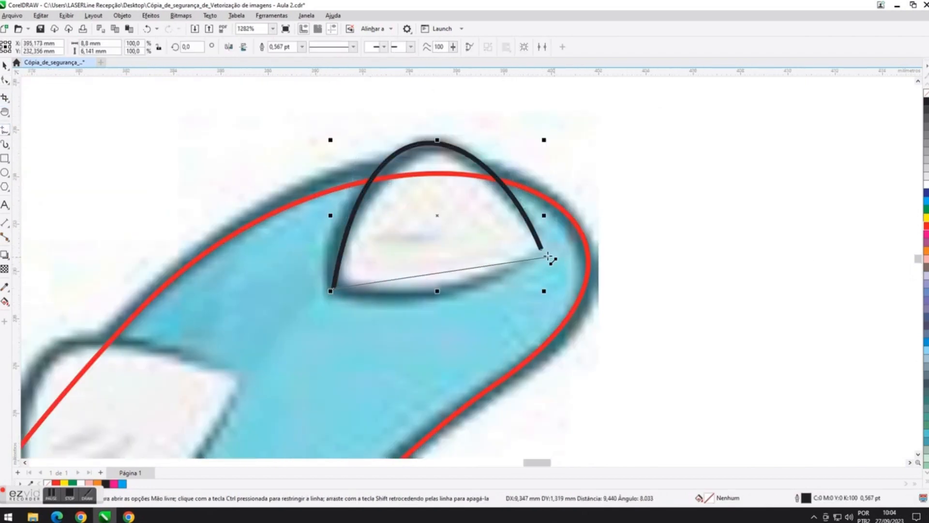
{"action": "left_click", "coordinate": [547, 257]}
{"action": "key", "text": "F10"}
{"action": "left_click_drag", "start_coordinate": [404, 275], "coordinate": [408, 289]}
{"action": "left_click_drag", "start_coordinate": [475, 265], "coordinate": [482, 275]}
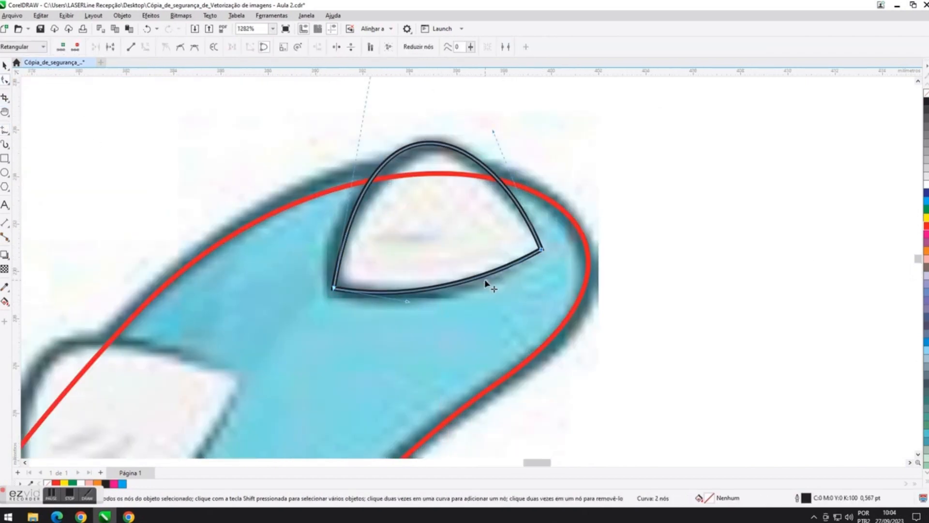
{"action": "scroll", "coordinate": [486, 281], "scroll_direction": "down", "scroll_amount": 3}
{"action": "key", "text": "space"}
{"action": "left_click", "coordinate": [643, 191]}
{"action": "scroll", "coordinate": [517, 195], "scroll_direction": "down", "scroll_amount": 1}
Copy the tip spike's outline onto the second tail spike, rotated to about 35 degrees and scaled to about 125%.
{"action": "left_click", "coordinate": [482, 198]}
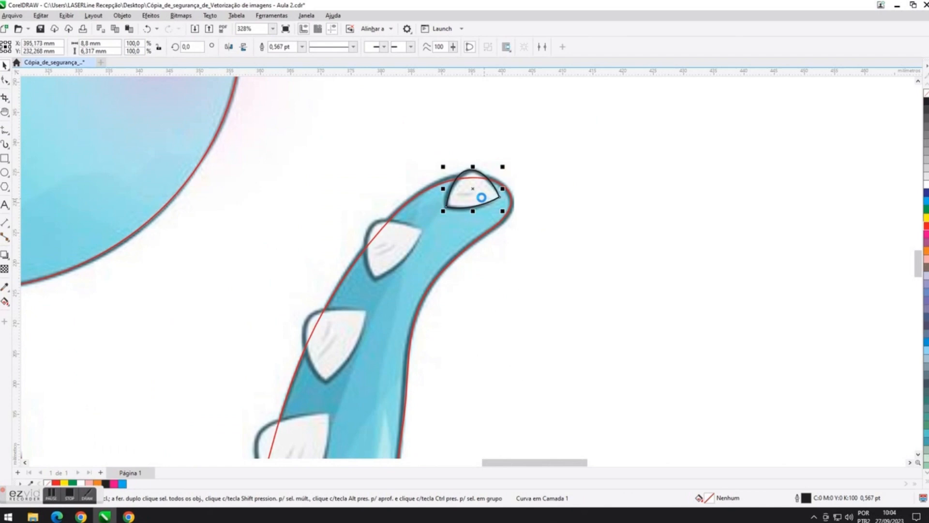
{"action": "left_click_drag", "start_coordinate": [443, 215], "coordinate": [388, 250]}
{"action": "right_click", "coordinate": [388, 250]}
{"action": "left_click", "coordinate": [388, 250]}
{"action": "mouse_move", "coordinate": [408, 265]}
{"action": "left_mouse_down"}
{"action": "mouse_move", "coordinate": [423, 239]}
{"action": "mouse_move", "coordinate": [398, 256]}
{"action": "left_mouse_up"}
{"action": "left_click", "coordinate": [386, 253]}
{"action": "left_click", "coordinate": [398, 256]}
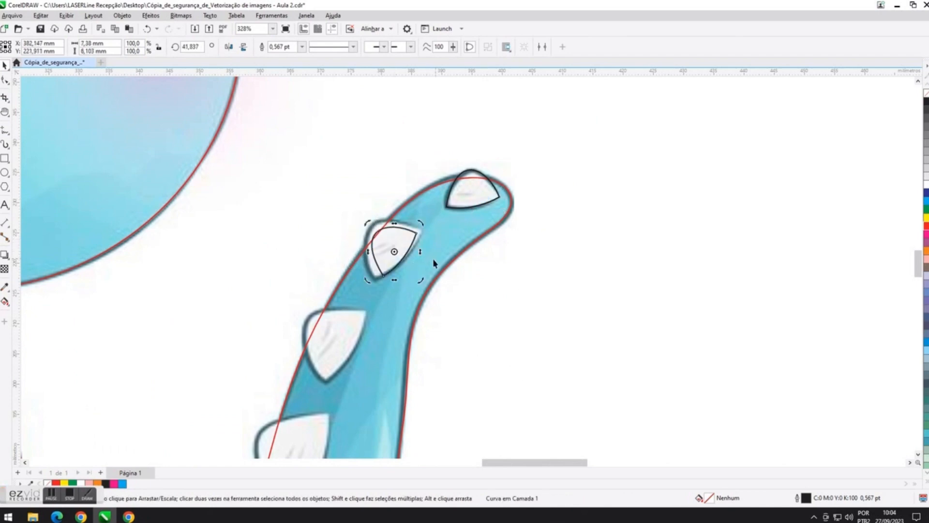
{"action": "left_click", "coordinate": [406, 258]}
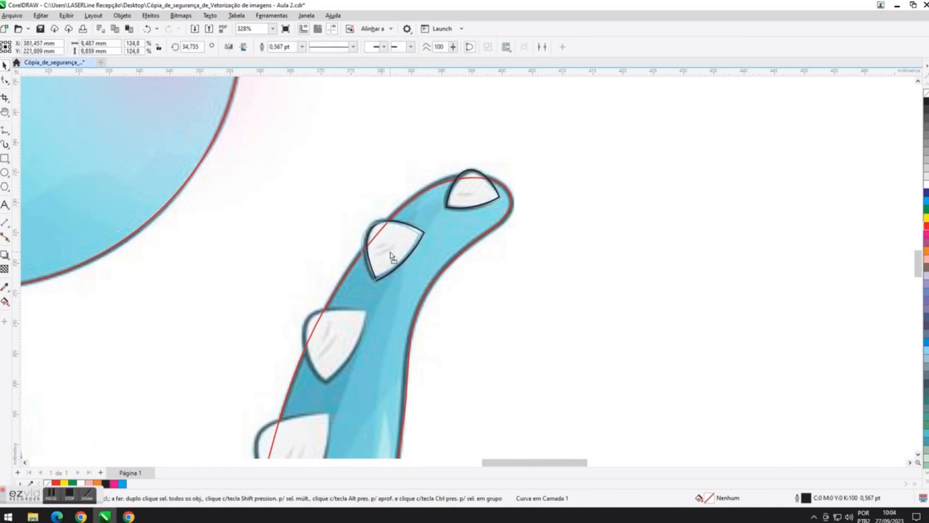
{"action": "scroll", "coordinate": [392, 257], "scroll_direction": "up", "scroll_amount": 2}
{"action": "scroll", "coordinate": [465, 286], "scroll_direction": "down", "scroll_amount": 3}
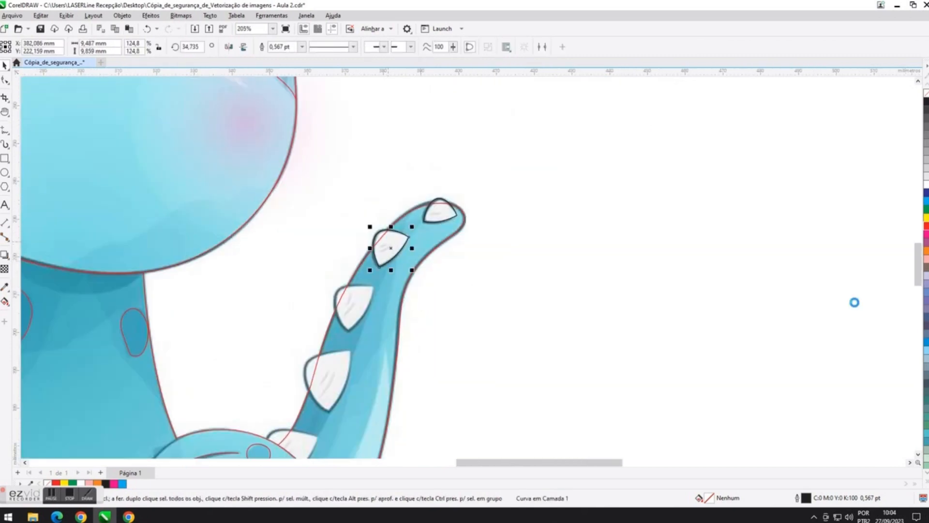
Copy the outline onto the third tail spike, rotated to about 48 degrees and scaled to about 144%, and fit its nodes.
{"action": "left_click_drag", "start_coordinate": [914, 256], "coordinate": [914, 267]}
{"action": "left_click_drag", "start_coordinate": [548, 462], "coordinate": [525, 462]}
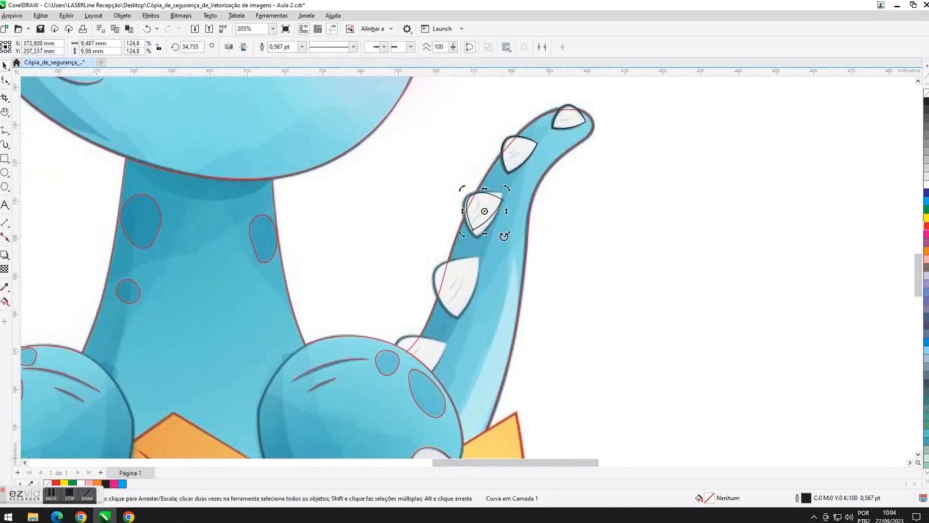
{"action": "scroll", "coordinate": [508, 231], "scroll_direction": "up", "scroll_amount": 2}
{"action": "left_click_drag", "start_coordinate": [504, 236], "coordinate": [514, 265]}
{"action": "scroll", "coordinate": [496, 217], "scroll_direction": "up", "scroll_amount": 1}
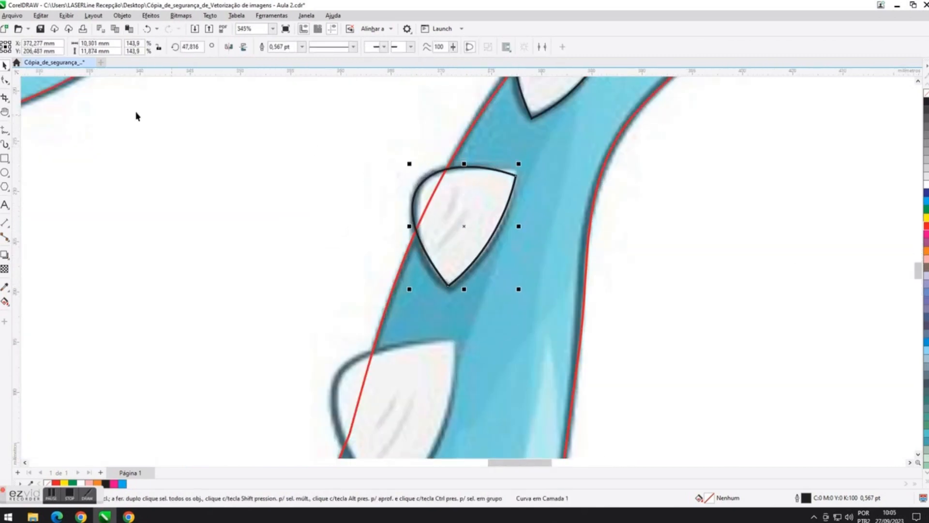
{"action": "key", "text": "F10"}
{"action": "left_click_drag", "start_coordinate": [519, 180], "coordinate": [523, 175]}
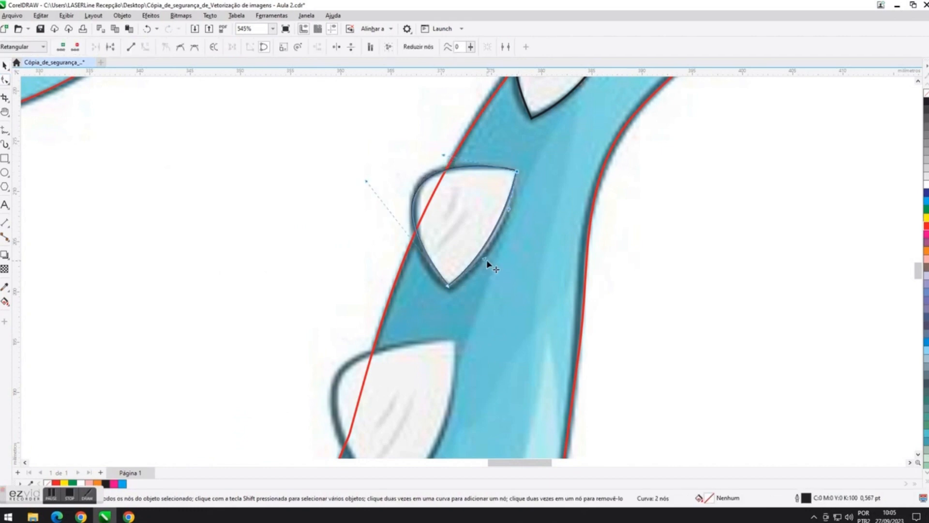
{"action": "scroll", "coordinate": [514, 216], "scroll_direction": "down", "scroll_amount": 5}
{"action": "key", "text": "space"}
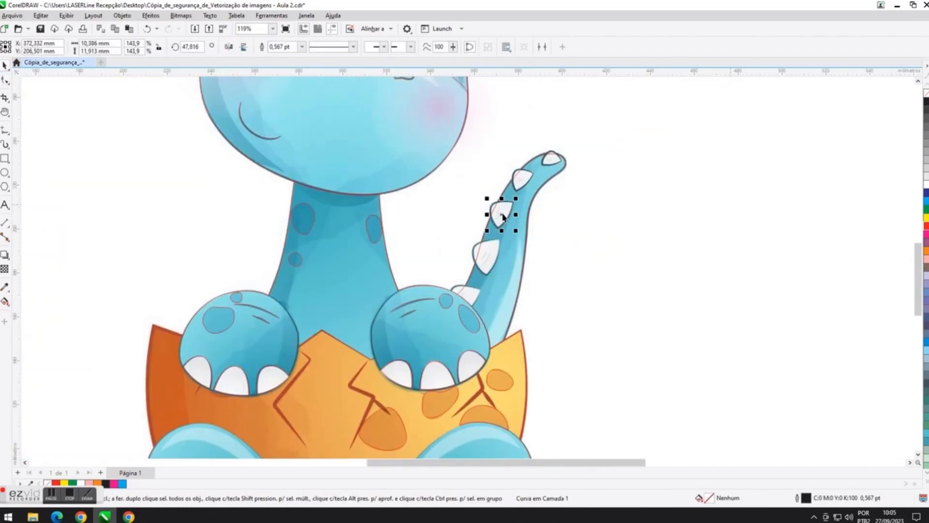
Copy the outline onto the fourth tail spike, rotated to about 56 degrees and scaled to 177.5%, and fit its upper corner node.
{"action": "scroll", "coordinate": [488, 259], "scroll_direction": "up", "scroll_amount": 2}
{"action": "left_click", "coordinate": [488, 259]}
{"action": "left_click_drag", "start_coordinate": [527, 293], "coordinate": [532, 289]}
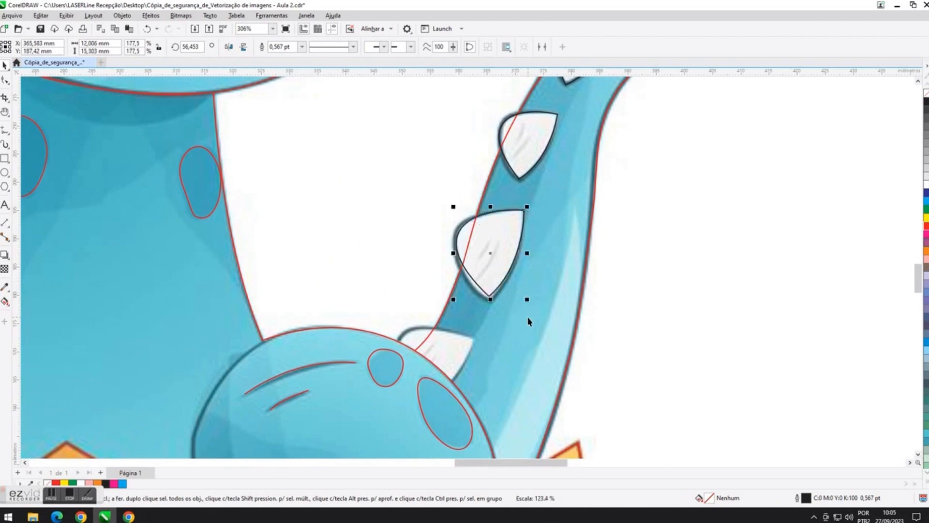
{"action": "key", "text": "F10"}
{"action": "left_click_drag", "start_coordinate": [527, 218], "coordinate": [525, 213]}
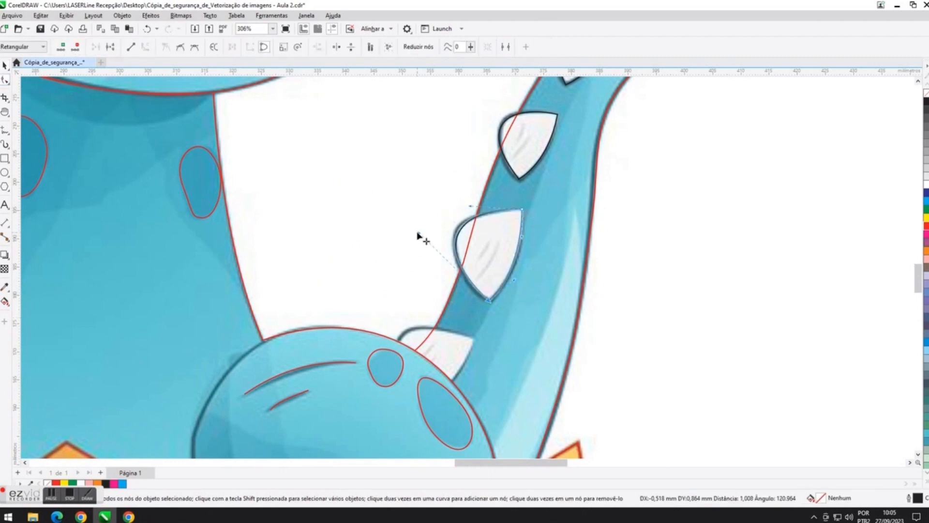
{"action": "scroll", "coordinate": [468, 361], "scroll_direction": "up", "scroll_amount": 2}
{"action": "key", "text": "F5"}
{"action": "double_click", "coordinate": [469, 294]}
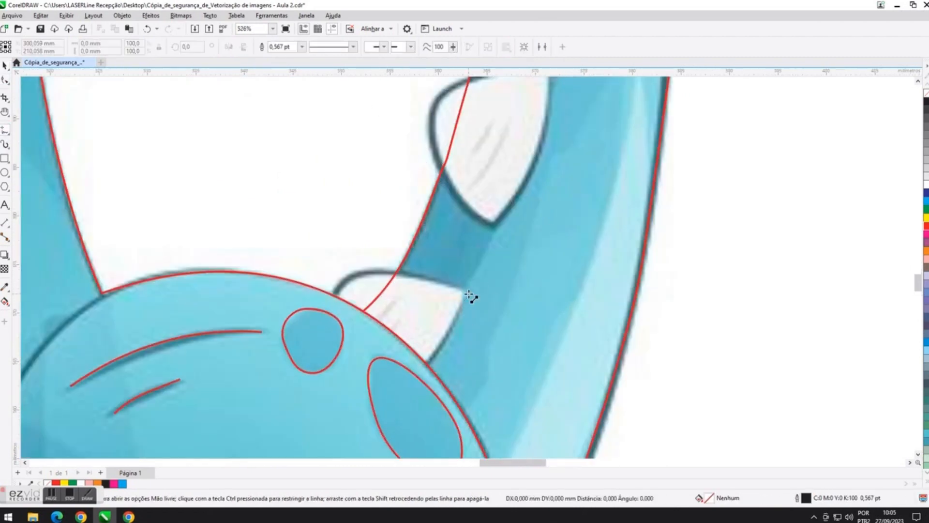
{"action": "left_click", "coordinate": [147, 28]}
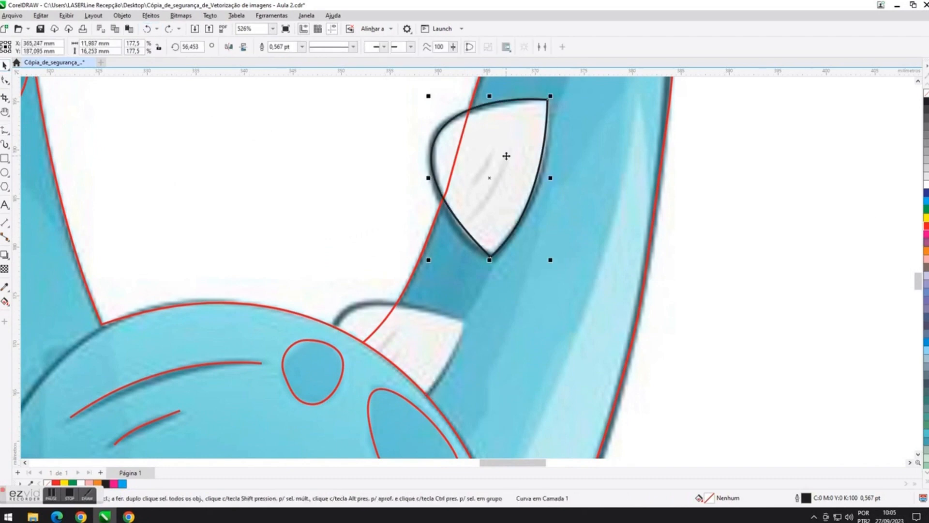
Copy the fourth spike's outline onto the lowest spike behind the right paw, rotate it to match and fit its curve to the edge.
{"action": "left_click_drag", "start_coordinate": [496, 184], "coordinate": [386, 377]}
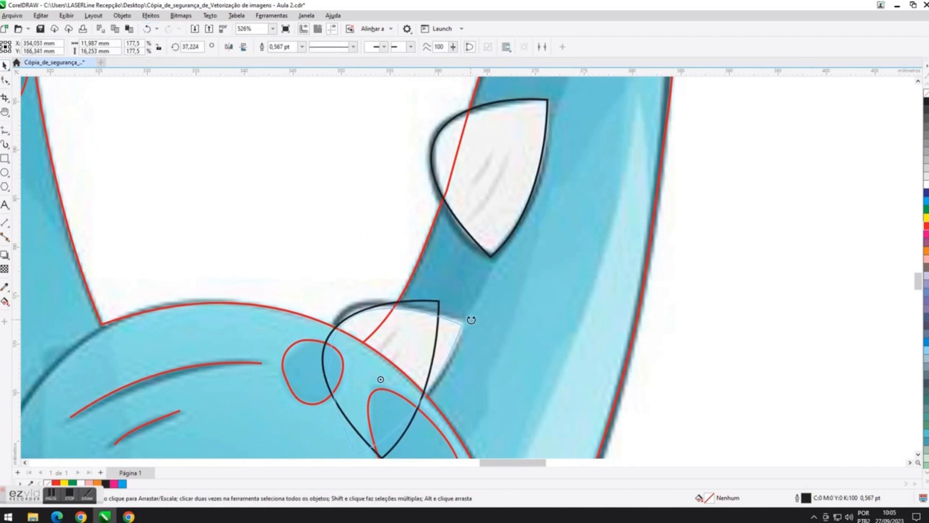
{"action": "left_click_drag", "start_coordinate": [471, 320], "coordinate": [469, 322]}
{"action": "scroll", "coordinate": [385, 373], "scroll_direction": "up", "scroll_amount": 1}
{"action": "left_click_drag", "start_coordinate": [413, 338], "coordinate": [413, 337]}
{"action": "scroll", "coordinate": [363, 322], "scroll_direction": "down", "scroll_amount": 4}
{"action": "scroll", "coordinate": [326, 278], "scroll_direction": "up", "scroll_amount": 2}
{"action": "left_click", "coordinate": [326, 278]}
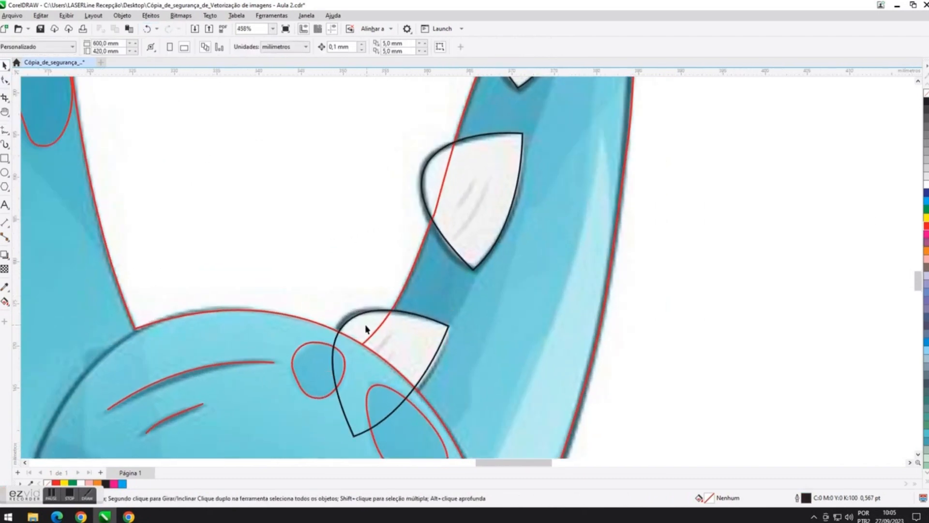
{"action": "double_click", "coordinate": [363, 323]}
{"action": "left_click_drag", "start_coordinate": [347, 323], "coordinate": [343, 319]}
{"action": "scroll", "coordinate": [465, 342], "scroll_direction": "down", "scroll_amount": 6}
{"action": "key", "text": "space"}
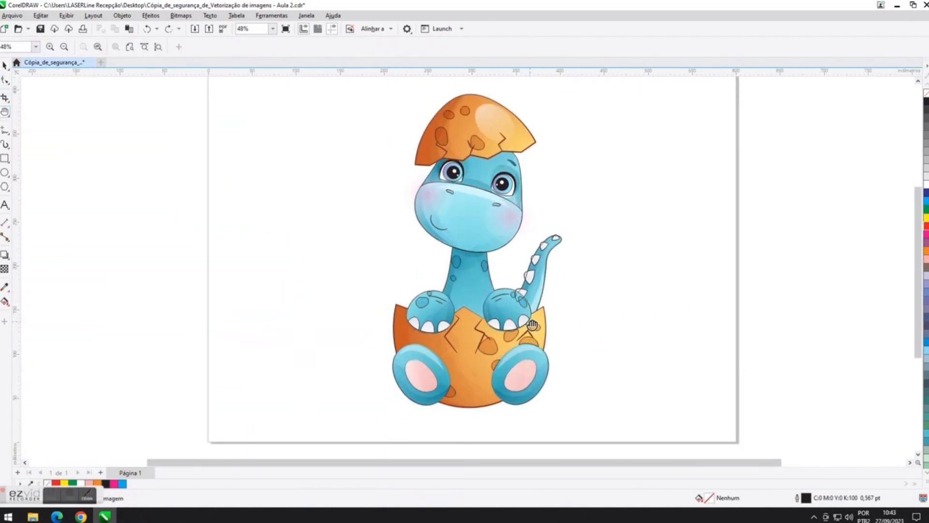
Draw a circle about 57 mm across over the left foot and convert it to curves.
{"action": "left_click", "coordinate": [5, 66]}
{"action": "scroll", "coordinate": [466, 408], "scroll_direction": "up", "scroll_amount": 3}
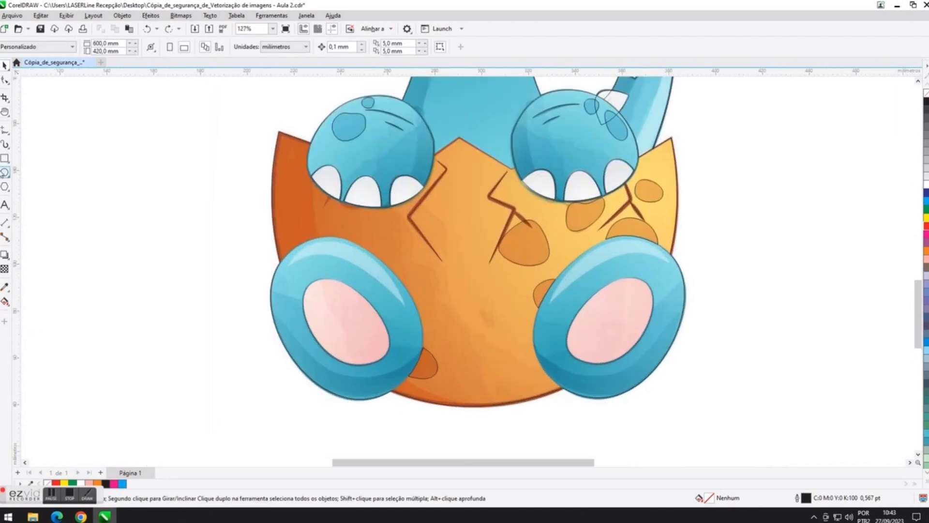
{"action": "left_click", "coordinate": [4, 171]}
{"action": "left_click_drag", "start_coordinate": [300, 268], "coordinate": [435, 404]}
{"action": "left_click_drag", "start_coordinate": [367, 337], "coordinate": [342, 314]}
{"action": "key", "text": "ctrl+q"}
{"action": "key", "text": "F10"}
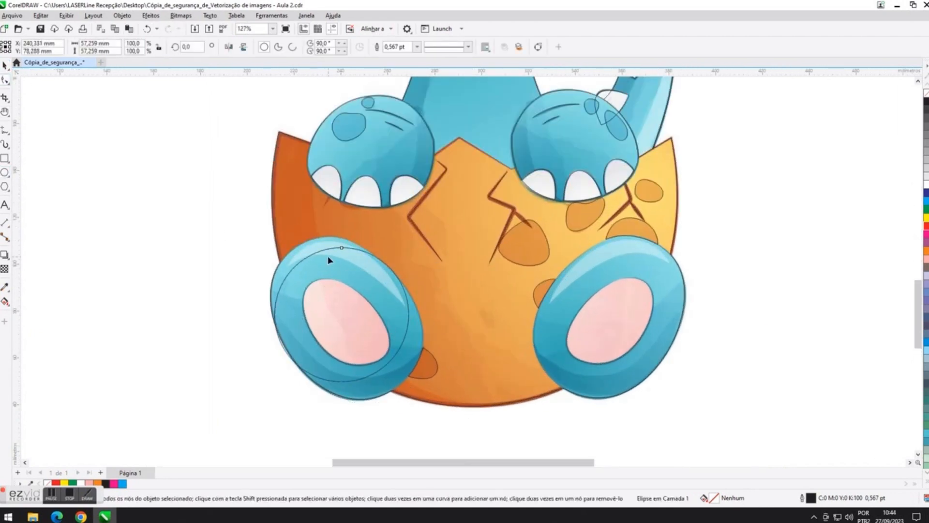
Move the circle's four nodes onto the outer edge of the left foot.
{"action": "scroll", "coordinate": [332, 260], "scroll_direction": "up", "scroll_amount": 2}
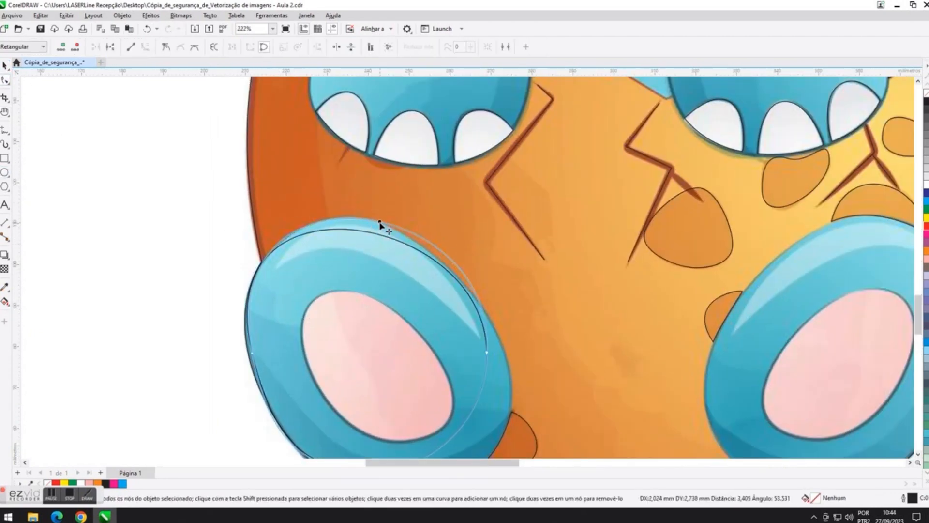
{"action": "double_click", "coordinate": [394, 229]}
{"action": "scroll", "coordinate": [500, 319], "scroll_direction": "down", "scroll_amount": 2}
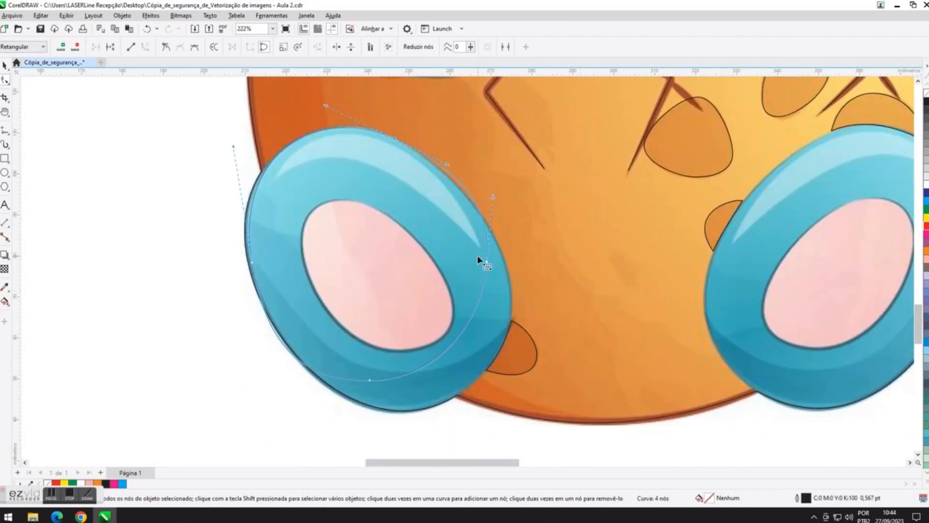
{"action": "left_click_drag", "start_coordinate": [485, 261], "coordinate": [511, 309]}
{"action": "left_click_drag", "start_coordinate": [371, 381], "coordinate": [389, 410]}
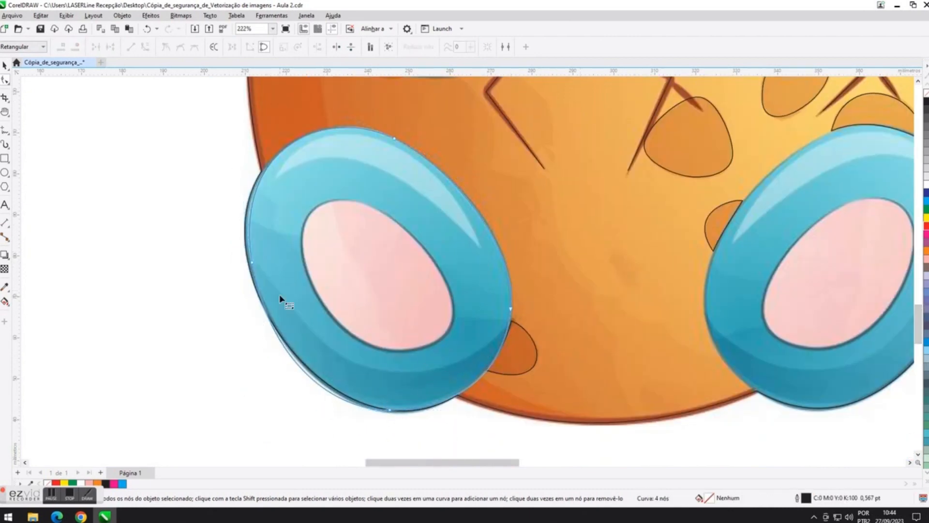
{"action": "scroll", "coordinate": [282, 298], "scroll_direction": "up", "scroll_amount": 1}
{"action": "scroll", "coordinate": [246, 295], "scroll_direction": "down", "scroll_amount": 2}
{"action": "left_click_drag", "start_coordinate": [244, 266], "coordinate": [241, 264]}
Adjust the node handles of the left foot's outline so the curve follows the foot's edge all around.
{"action": "left_click_drag", "start_coordinate": [274, 345], "coordinate": [279, 340]}
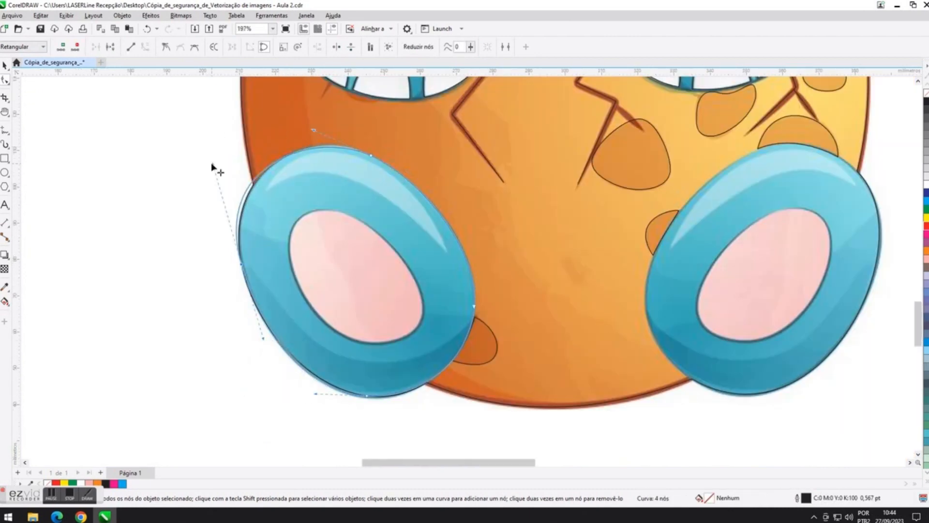
{"action": "left_click_drag", "start_coordinate": [214, 164], "coordinate": [218, 171]}
{"action": "scroll", "coordinate": [314, 129], "scroll_direction": "up", "scroll_amount": 2}
{"action": "left_click_drag", "start_coordinate": [312, 129], "coordinate": [312, 124]}
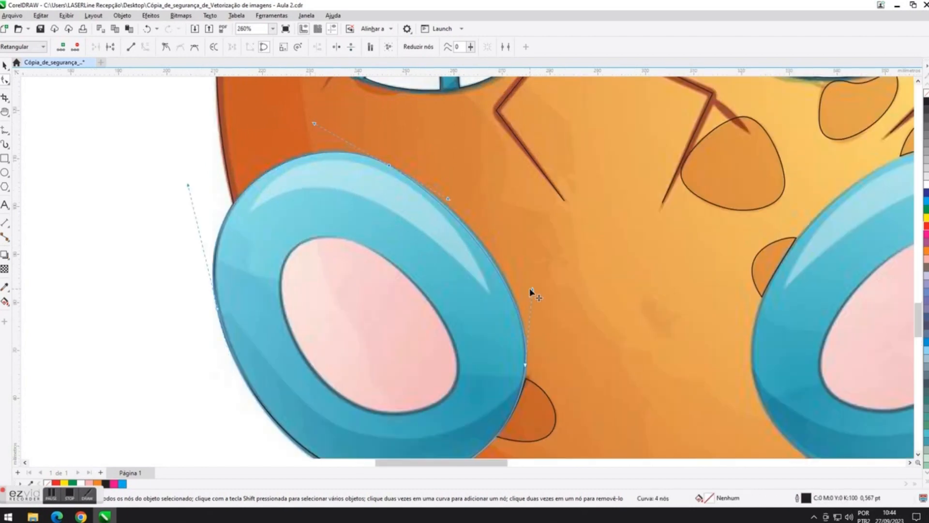
{"action": "left_click_drag", "start_coordinate": [532, 290], "coordinate": [536, 283]}
{"action": "scroll", "coordinate": [537, 283], "scroll_direction": "down", "scroll_amount": 2}
{"action": "scroll", "coordinate": [454, 415], "scroll_direction": "up", "scroll_amount": 3}
{"action": "left_click_drag", "start_coordinate": [436, 382], "coordinate": [441, 382]}
{"action": "scroll", "coordinate": [440, 382], "scroll_direction": "down", "scroll_amount": 2}
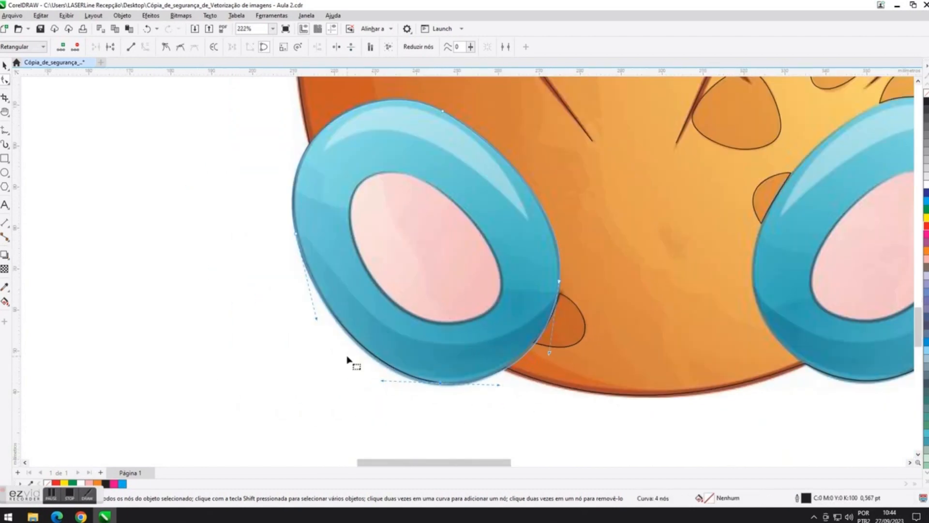
{"action": "left_click", "coordinate": [6, 65]}
{"action": "left_click", "coordinate": [131, 204]}
Copy the left foot's outline onto the right foot and rotate it to about 286.5 degrees to match.
{"action": "left_click", "coordinate": [478, 266]}
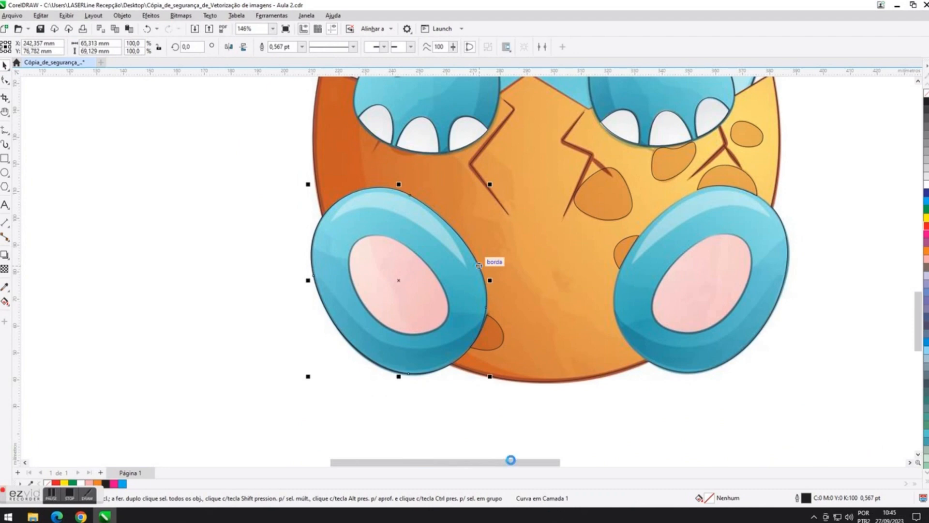
{"action": "left_click_drag", "start_coordinate": [510, 459], "coordinate": [538, 460]}
{"action": "left_click_drag", "start_coordinate": [285, 280], "coordinate": [596, 269]}
{"action": "right_click", "coordinate": [596, 269]}
{"action": "left_click", "coordinate": [596, 270]}
{"action": "left_click_drag", "start_coordinate": [683, 363], "coordinate": [525, 391]}
{"action": "left_click_drag", "start_coordinate": [595, 269], "coordinate": [589, 279]}
{"action": "scroll", "coordinate": [595, 206], "scroll_direction": "up", "scroll_amount": 1}
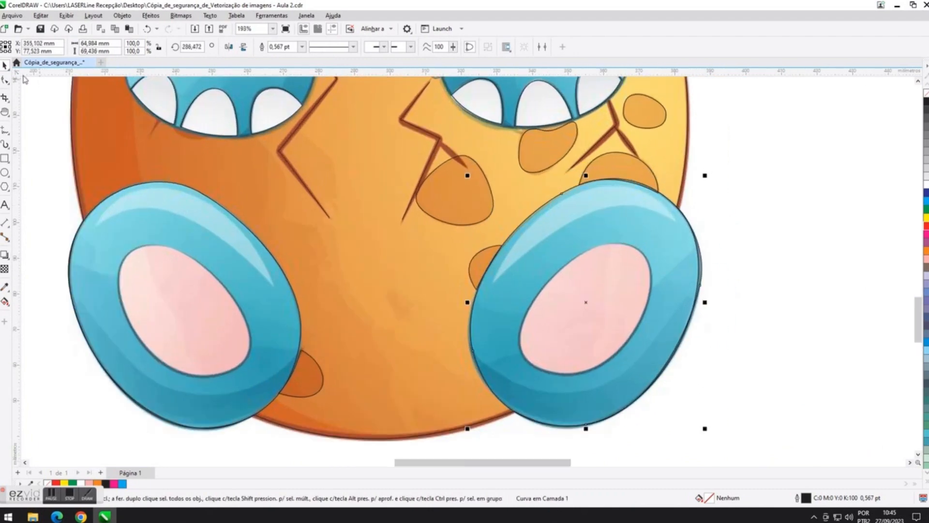
Fit the upper node of the right foot's outline to the edge by adjusting its handles and nudging it down.
{"action": "left_click", "coordinate": [5, 80]}
{"action": "scroll", "coordinate": [669, 216], "scroll_direction": "up", "scroll_amount": 2}
{"action": "left_click_drag", "start_coordinate": [619, 157], "coordinate": [613, 163]}
{"action": "left_click", "coordinate": [409, 229]}
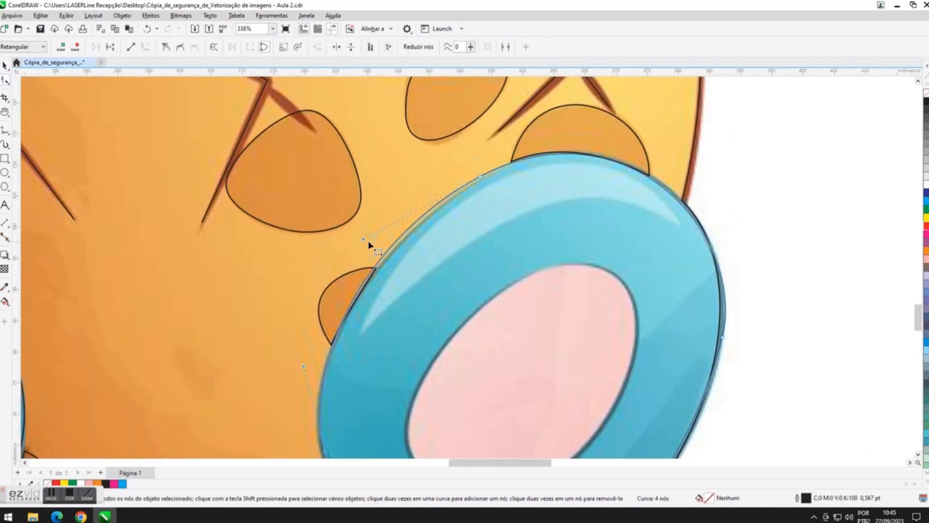
{"action": "left_click_drag", "start_coordinate": [363, 239], "coordinate": [372, 240]}
{"action": "left_click_drag", "start_coordinate": [617, 104], "coordinate": [614, 100]}
{"action": "key", "text": "Down"}
{"action": "key", "text": "Down"}
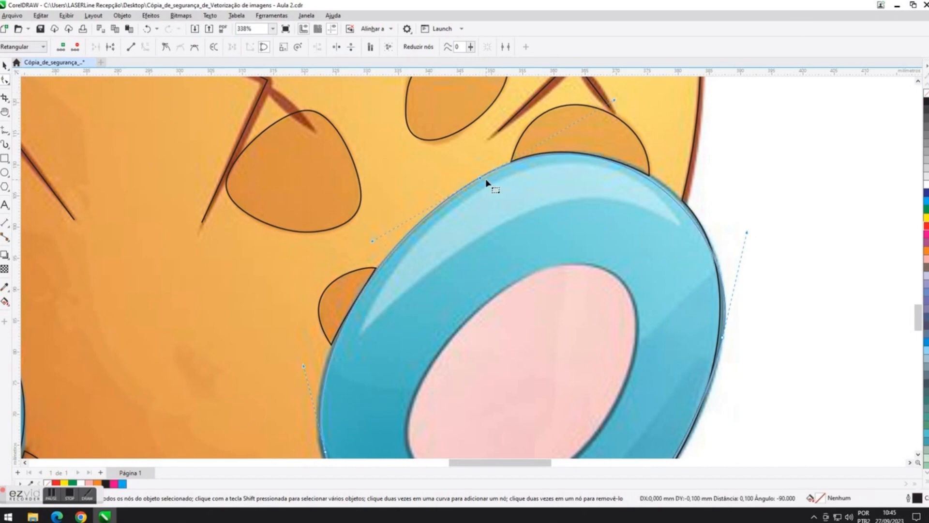
Reshape the outer side of the right foot's outline with its node handles to follow the edge more closely.
{"action": "mouse_move", "coordinate": [746, 232]}
{"action": "left_mouse_down"}
{"action": "mouse_move", "coordinate": [757, 232]}
{"action": "mouse_move", "coordinate": [746, 219]}
{"action": "left_mouse_up"}
{"action": "scroll", "coordinate": [557, 139], "scroll_direction": "up", "scroll_amount": 2}
{"action": "scroll", "coordinate": [421, 252], "scroll_direction": "down", "scroll_amount": 3}
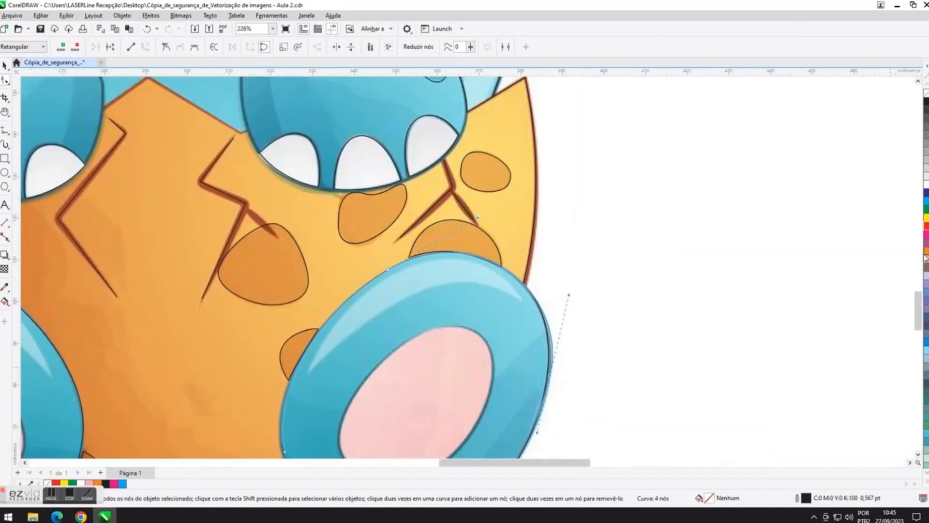
{"action": "scroll", "coordinate": [429, 236], "scroll_direction": "down", "scroll_amount": 3}
{"action": "scroll", "coordinate": [516, 162], "scroll_direction": "up", "scroll_amount": 1}
{"action": "left_click_drag", "start_coordinate": [516, 162], "coordinate": [510, 169]}
{"action": "scroll", "coordinate": [509, 168], "scroll_direction": "down", "scroll_amount": 2}
{"action": "scroll", "coordinate": [269, 323], "scroll_direction": "down", "scroll_amount": 3}
{"action": "left_click_drag", "start_coordinate": [423, 463], "coordinate": [388, 463]}
{"action": "left_click", "coordinate": [5, 66]}
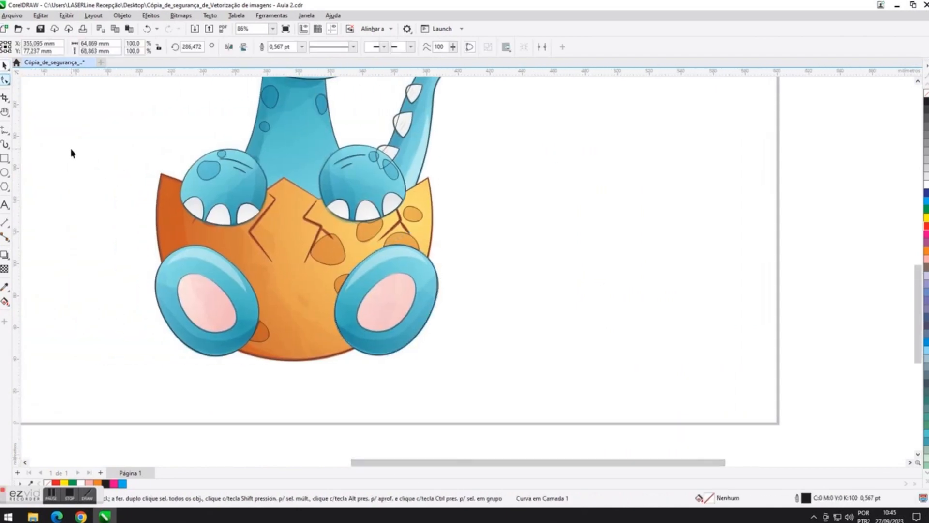
Remove the node on the outer side of the right foot's outline.
{"action": "left_click", "coordinate": [71, 153]}
{"action": "scroll", "coordinate": [426, 288], "scroll_direction": "up", "scroll_amount": 4}
{"action": "scroll", "coordinate": [480, 186], "scroll_direction": "down", "scroll_amount": 2}
{"action": "double_click", "coordinate": [451, 165]}
{"action": "scroll", "coordinate": [451, 164], "scroll_direction": "up", "scroll_amount": 3}
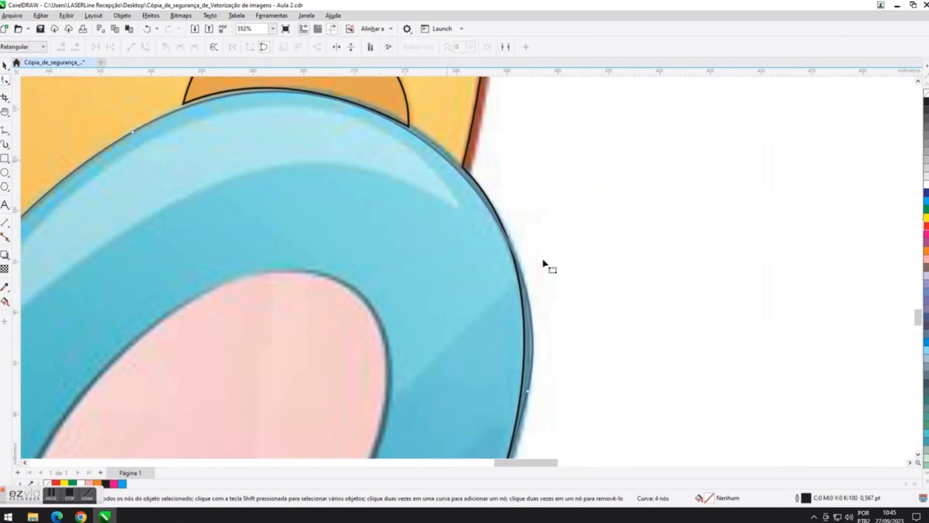
{"action": "double_click", "coordinate": [459, 168]}
{"action": "scroll", "coordinate": [476, 160], "scroll_direction": "down", "scroll_amount": 3}
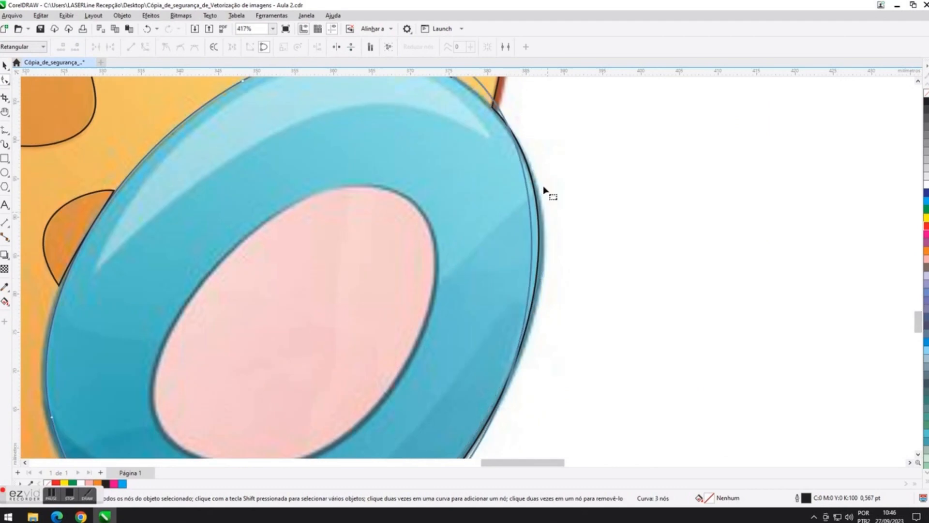
Restore the removed node on the outer side of the right foot's outline and adjust its upper handle to follow the edge.
{"action": "scroll", "coordinate": [518, 162], "scroll_direction": "down", "scroll_amount": 2}
{"action": "scroll", "coordinate": [529, 154], "scroll_direction": "up", "scroll_amount": 2}
{"action": "key", "text": "ctrl+z"}
{"action": "mouse_move", "coordinate": [555, 148]}
{"action": "left_mouse_down"}
{"action": "mouse_move", "coordinate": [547, 157]}
{"action": "mouse_move", "coordinate": [546, 145]}
{"action": "left_mouse_up"}
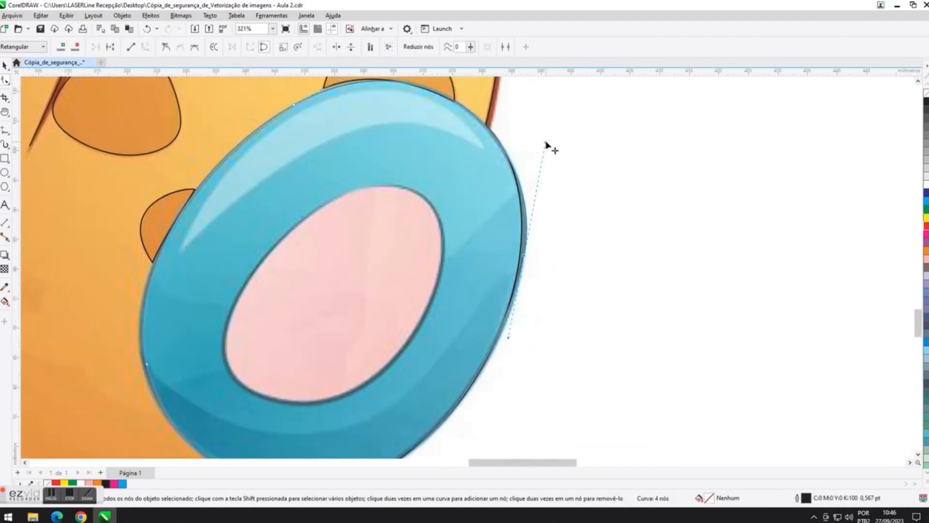
{"action": "scroll", "coordinate": [563, 177], "scroll_direction": "down", "scroll_amount": 5}
{"action": "scroll", "coordinate": [483, 251], "scroll_direction": "down", "scroll_amount": 3}
Draw a circle over the left foot's pink sole pad and convert it to curves.
{"action": "key", "text": "F7"}
{"action": "scroll", "coordinate": [425, 363], "scroll_direction": "up", "scroll_amount": 5}
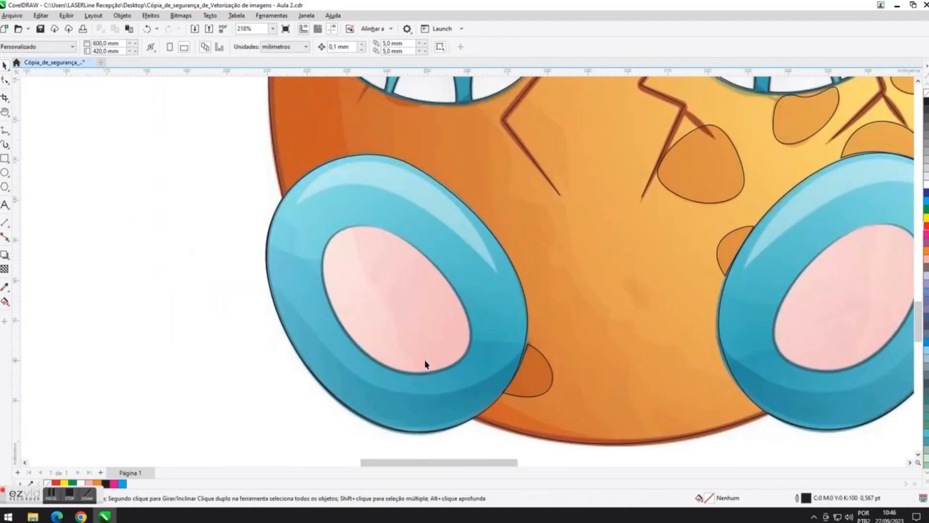
{"action": "left_click_drag", "start_coordinate": [391, 313], "coordinate": [471, 376]}
{"action": "left_click", "coordinate": [5, 82]}
{"action": "right_click", "coordinate": [404, 242]}
{"action": "left_click", "coordinate": [426, 249]}
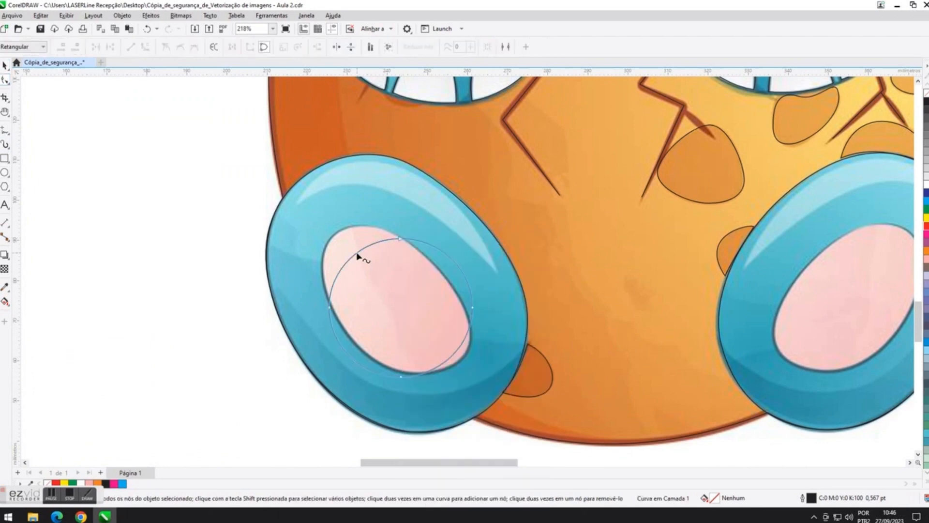
Pull the circle's curve toward the pink pad's outer edge and remove its two side nodes.
{"action": "left_click_drag", "start_coordinate": [357, 255], "coordinate": [340, 230]}
{"action": "left_click_drag", "start_coordinate": [434, 375], "coordinate": [289, 357]}
{"action": "double_click", "coordinate": [332, 236]}
{"action": "double_click", "coordinate": [472, 307]}
Shift the upper node of the left pad's outline and angle its handles to follow the pad's edge.
{"action": "left_click_drag", "start_coordinate": [401, 238], "coordinate": [397, 236]}
{"action": "scroll", "coordinate": [482, 316], "scroll_direction": "up", "scroll_amount": 1}
{"action": "left_click_drag", "start_coordinate": [494, 283], "coordinate": [500, 292]}
{"action": "scroll", "coordinate": [501, 293], "scroll_direction": "down", "scroll_amount": 1}
{"action": "left_click_drag", "start_coordinate": [295, 164], "coordinate": [298, 167]}
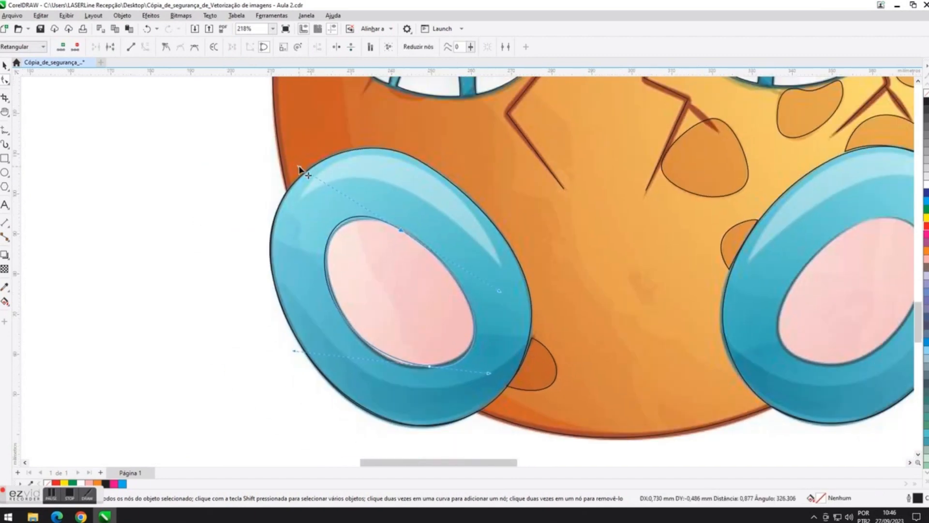
{"action": "scroll", "coordinate": [482, 379], "scroll_direction": "up", "scroll_amount": 1}
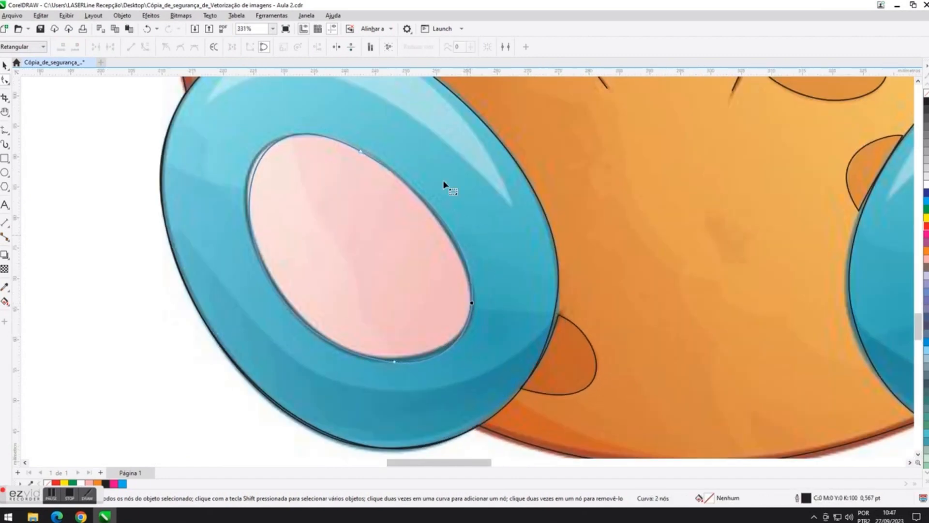
Fit the lower node of the left pad's outline to the edge and refine the upper handle.
{"action": "scroll", "coordinate": [261, 250], "scroll_direction": "down", "scroll_amount": 1}
{"action": "scroll", "coordinate": [363, 293], "scroll_direction": "up", "scroll_amount": 1}
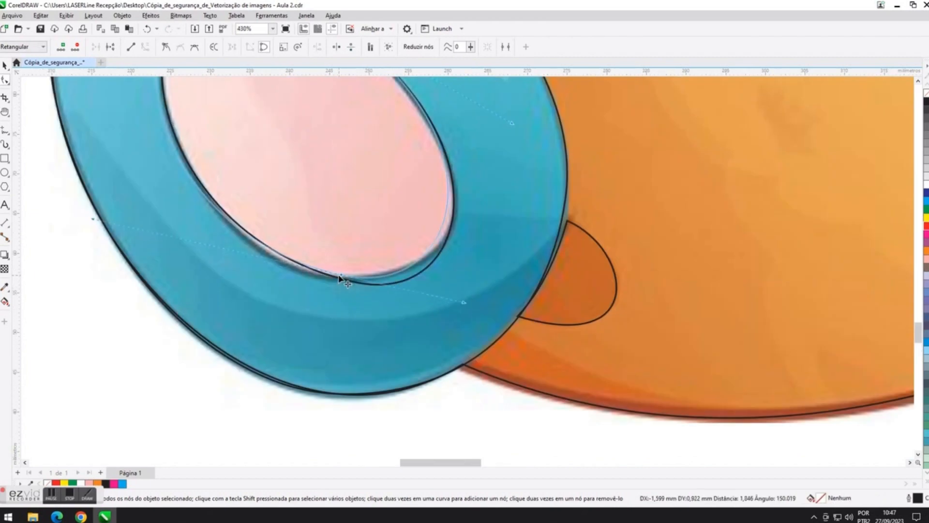
{"action": "scroll", "coordinate": [434, 193], "scroll_direction": "down", "scroll_amount": 1}
{"action": "scroll", "coordinate": [446, 203], "scroll_direction": "down", "scroll_amount": 1}
{"action": "scroll", "coordinate": [214, 152], "scroll_direction": "up", "scroll_amount": 1}
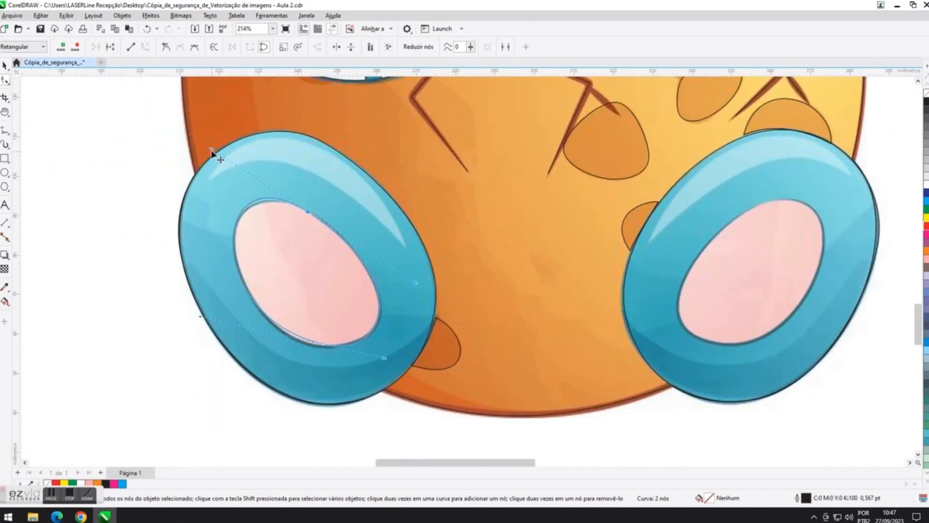
{"action": "scroll", "coordinate": [321, 352], "scroll_direction": "up", "scroll_amount": 2}
{"action": "left_click_drag", "start_coordinate": [332, 346], "coordinate": [332, 345]}
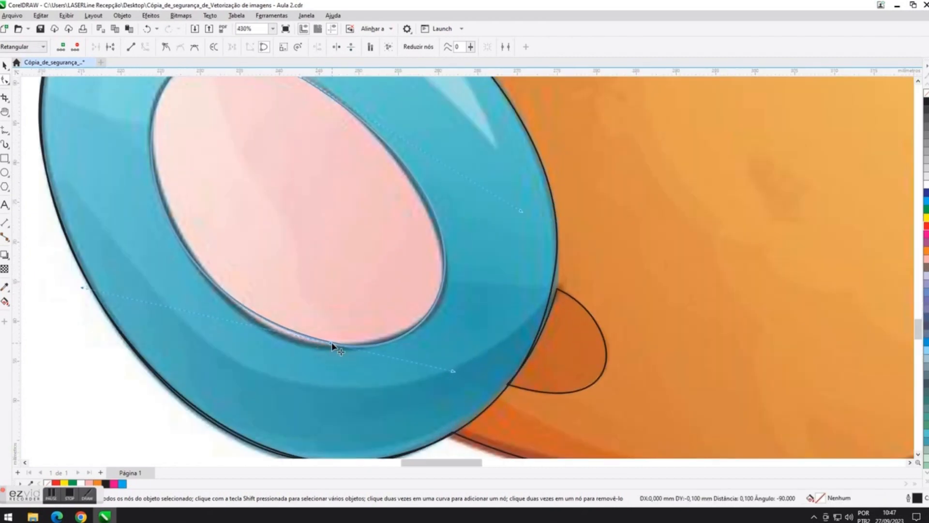
{"action": "scroll", "coordinate": [121, 291], "scroll_direction": "down", "scroll_amount": 3}
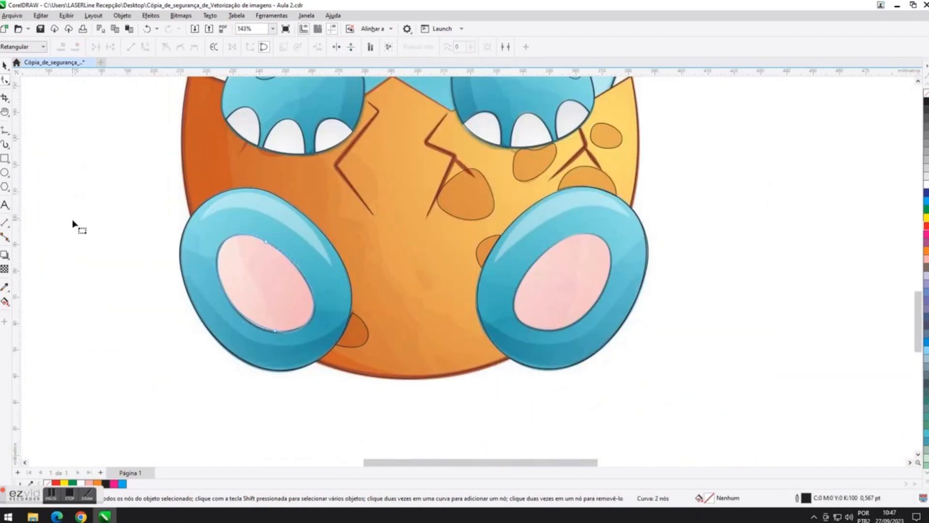
Refine the lower node and its handle on the left pad's outline, and add a node on the inner side to fit the edge.
{"action": "scroll", "coordinate": [288, 319], "scroll_direction": "up", "scroll_amount": 2}
{"action": "left_click_drag", "start_coordinate": [254, 348], "coordinate": [246, 349]}
{"action": "left_click_drag", "start_coordinate": [45, 296], "coordinate": [51, 294]}
{"action": "double_click", "coordinate": [346, 248]}
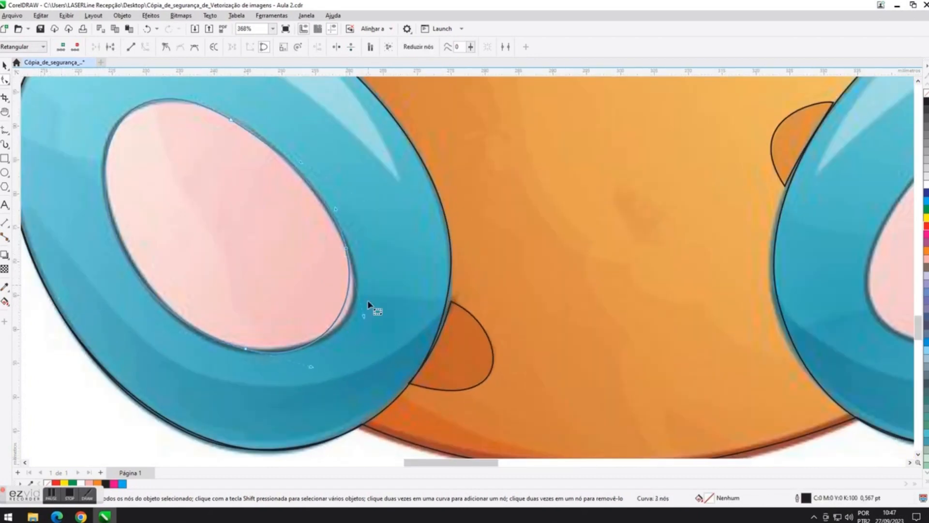
{"action": "scroll", "coordinate": [380, 316], "scroll_direction": "down", "scroll_amount": 2}
Copy the left pad's outline onto the right foot's pink pad and rotate it to about 89.8 degrees to match.
{"action": "key", "text": "space"}
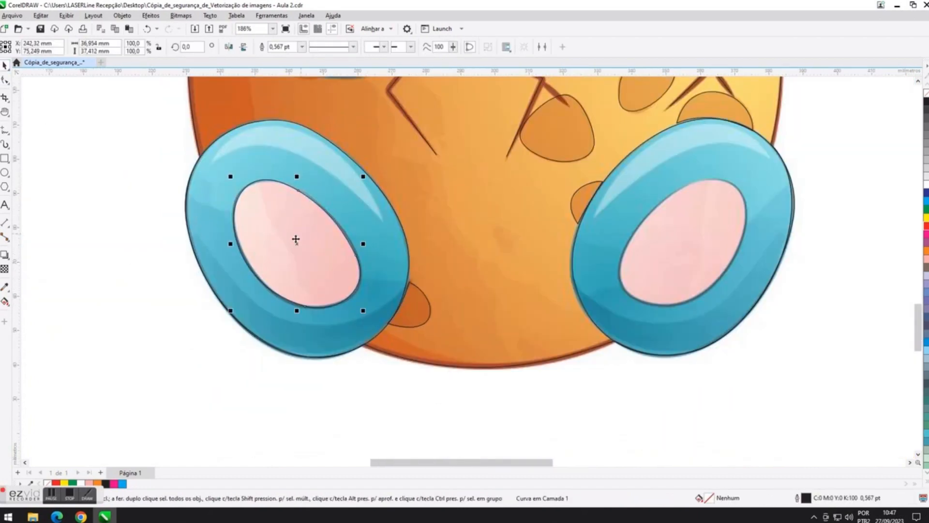
{"action": "left_click", "coordinate": [709, 237]}
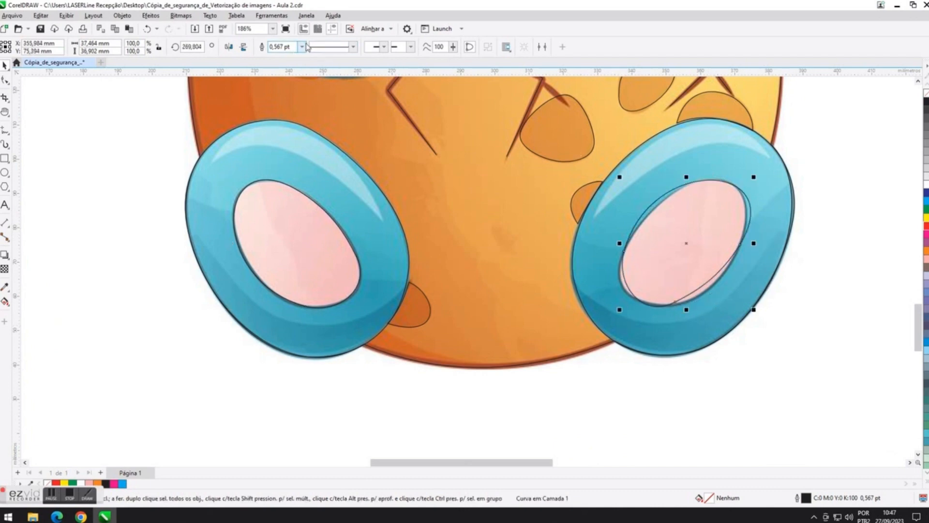
{"action": "scroll", "coordinate": [694, 240], "scroll_direction": "up", "scroll_amount": 2}
{"action": "scroll", "coordinate": [605, 128], "scroll_direction": "down", "scroll_amount": 2}
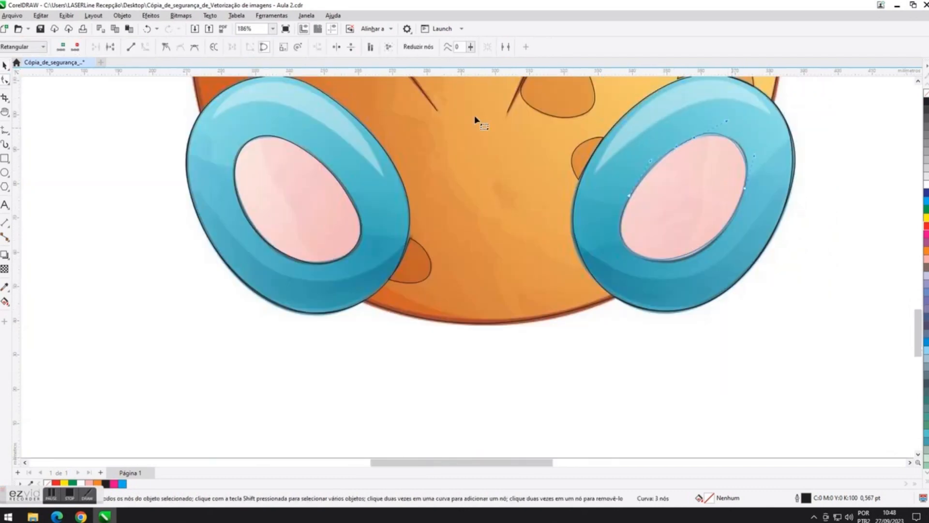
{"action": "scroll", "coordinate": [840, 114], "scroll_direction": "up", "scroll_amount": 6}
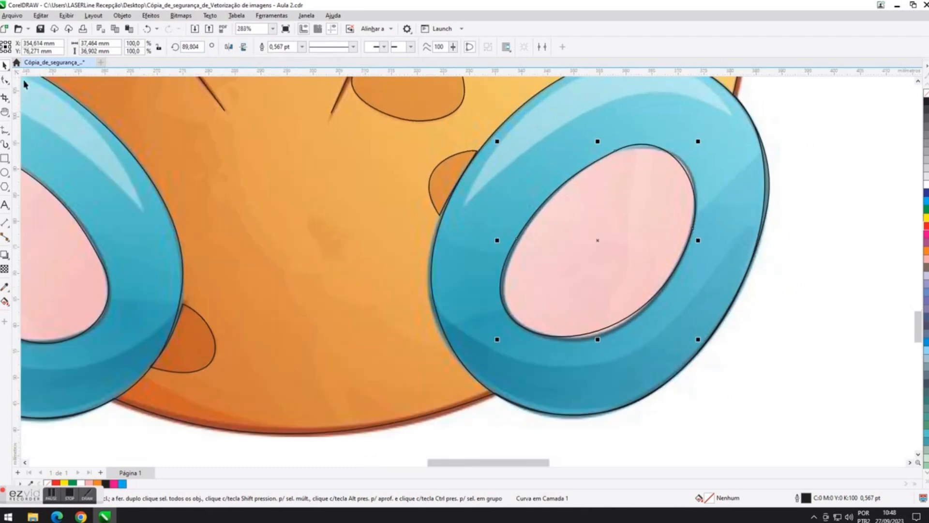
Adjust the node handles of the right pad's outline to follow the pink pad's edge.
{"action": "key", "text": "F10"}
{"action": "left_click_drag", "start_coordinate": [624, 119], "coordinate": [613, 124]}
{"action": "left_click_drag", "start_coordinate": [402, 262], "coordinate": [408, 263]}
{"action": "scroll", "coordinate": [405, 269], "scroll_direction": "down", "scroll_amount": 1}
{"action": "scroll", "coordinate": [566, 443], "scroll_direction": "down", "scroll_amount": 7}
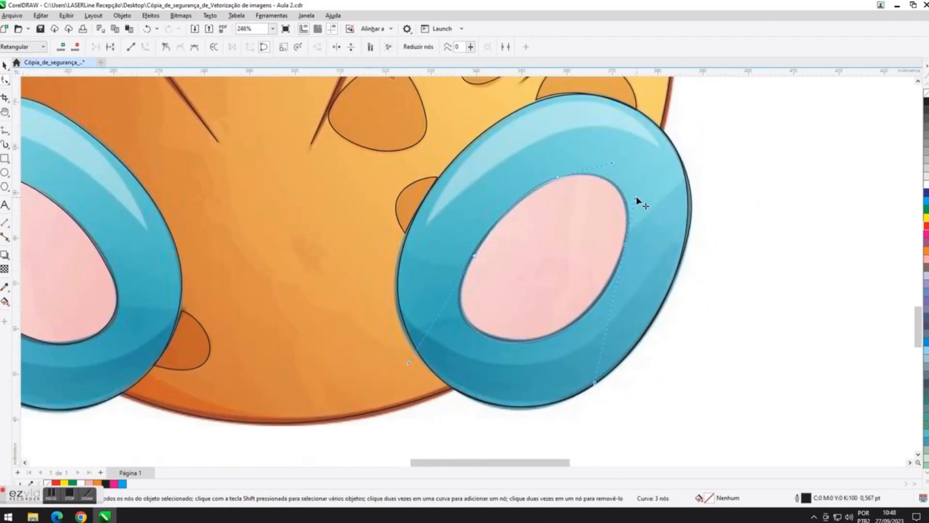
Select all the traced curves of the dinosaur and set their outline colour to red.
{"action": "key", "text": "space"}
{"action": "left_click", "coordinate": [5, 111]}
{"action": "scroll", "coordinate": [394, 218], "scroll_direction": "down", "scroll_amount": 2}
{"action": "left_click_drag", "start_coordinate": [581, 155], "coordinate": [591, 303]}
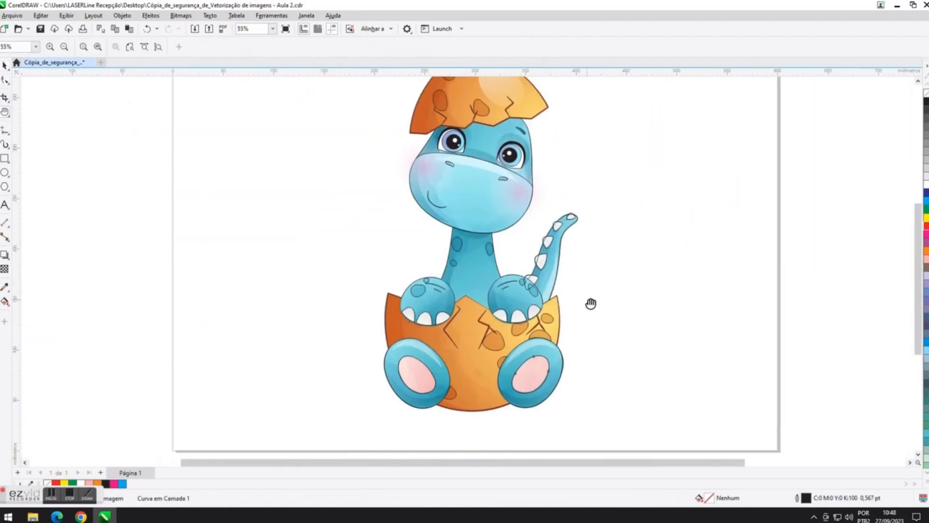
{"action": "left_click", "coordinate": [4, 65]}
{"action": "left_click", "coordinate": [352, 218]}
{"action": "scroll", "coordinate": [352, 217], "scroll_direction": "down", "scroll_amount": 1}
{"action": "left_click_drag", "start_coordinate": [918, 279], "coordinate": [918, 272]}
{"action": "scroll", "coordinate": [559, 228], "scroll_direction": "down", "scroll_amount": 1}
{"action": "left_click_drag", "start_coordinate": [396, 122], "coordinate": [571, 383]}
{"action": "right_click", "coordinate": [925, 225]}
Move the traced curves off the picture to check the tracing on its own, and undo the moves.
{"action": "left_click_drag", "start_coordinate": [477, 215], "coordinate": [600, 215]}
{"action": "left_click_drag", "start_coordinate": [604, 210], "coordinate": [339, 204]}
{"action": "left_click", "coordinate": [387, 361]}
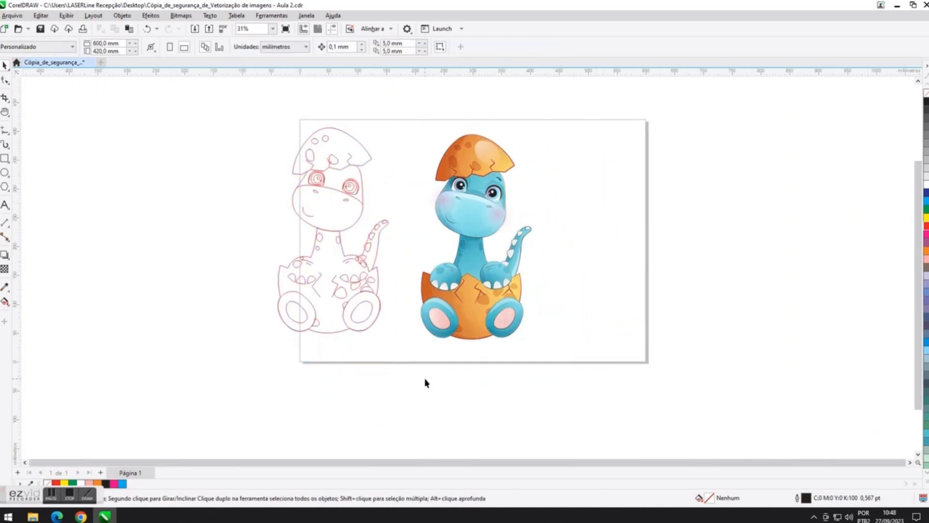
{"action": "key", "text": "ctrl+z"}
{"action": "key", "text": "ctrl+z"}
Draw a circle over the dinosaur's left hand and convert it to curves.
{"action": "scroll", "coordinate": [469, 275], "scroll_direction": "up", "scroll_amount": 4}
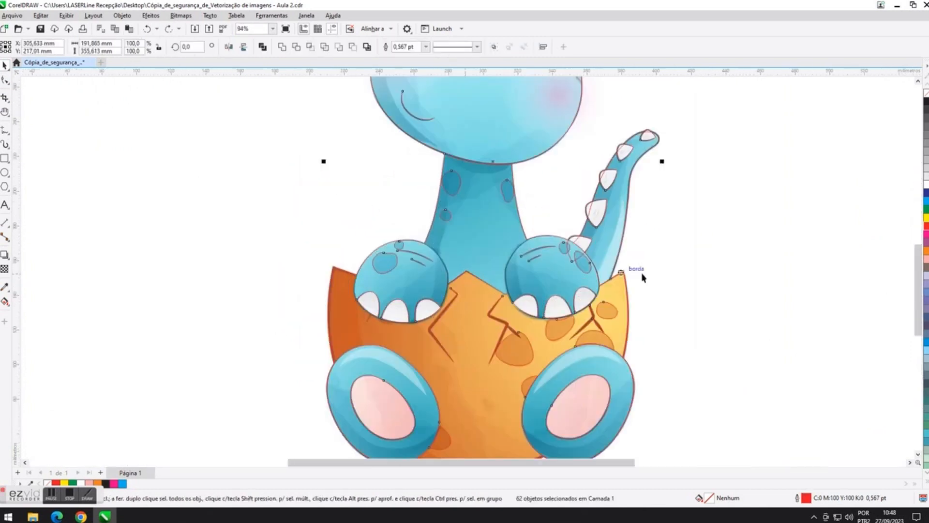
{"action": "left_click", "coordinate": [643, 275]}
{"action": "scroll", "coordinate": [402, 286], "scroll_direction": "up", "scroll_amount": 1}
{"action": "scroll", "coordinate": [463, 365], "scroll_direction": "down", "scroll_amount": 5}
{"action": "scroll", "coordinate": [452, 341], "scroll_direction": "up", "scroll_amount": 5}
{"action": "key", "text": "F7"}
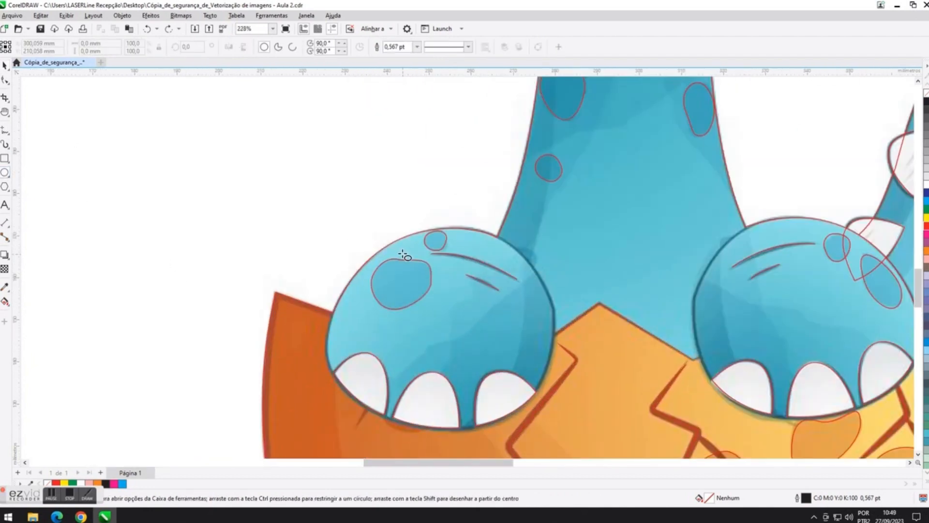
{"action": "left_click_drag", "start_coordinate": [303, 148], "coordinate": [496, 355]}
{"action": "left_click_drag", "start_coordinate": [452, 327], "coordinate": [452, 327]}
{"action": "key", "text": "F10"}
{"action": "right_click", "coordinate": [467, 223]}
{"action": "left_click", "coordinate": [478, 231]}
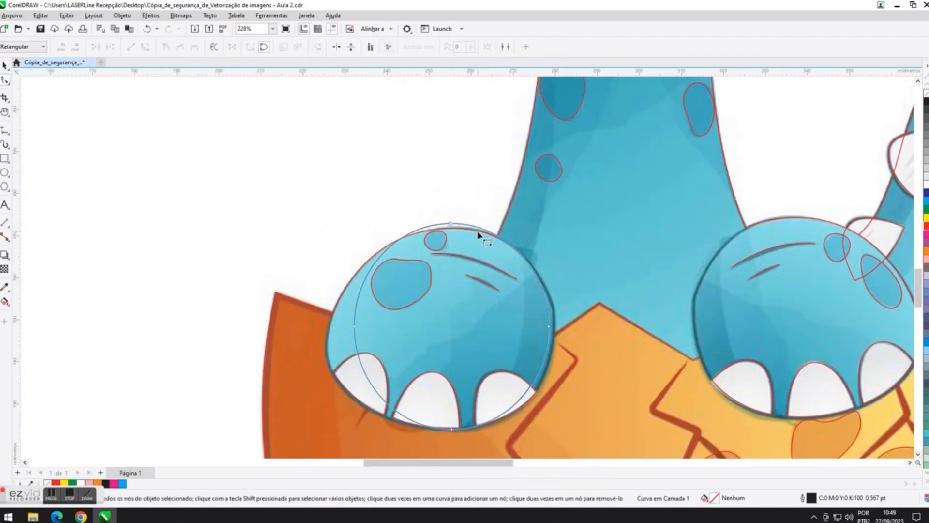
Move the upper and inner side nodes of the left hand's curve onto the hand's edge.
{"action": "scroll", "coordinate": [467, 236], "scroll_direction": "up", "scroll_amount": 1}
{"action": "left_click_drag", "start_coordinate": [446, 220], "coordinate": [441, 225]}
{"action": "left_click_drag", "start_coordinate": [574, 281], "coordinate": [578, 274]}
{"action": "scroll", "coordinate": [579, 276], "scroll_direction": "down", "scroll_amount": 1}
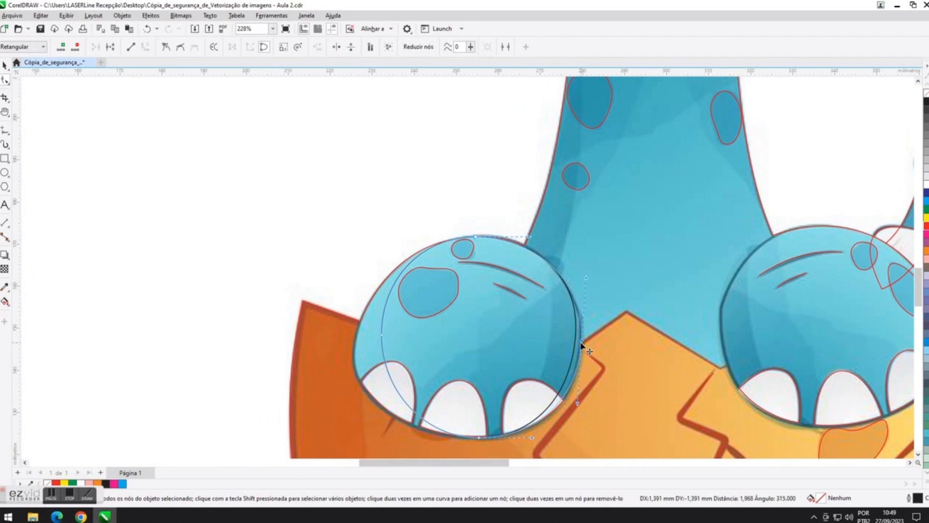
{"action": "scroll", "coordinate": [581, 344], "scroll_direction": "up", "scroll_amount": 1}
Move the outer side node to the left hand's edge and adjust the handles of the upper and inner nodes.
{"action": "left_click_drag", "start_coordinate": [314, 308], "coordinate": [280, 333]}
{"action": "left_click_drag", "start_coordinate": [369, 175], "coordinate": [363, 164]}
{"action": "left_click_drag", "start_coordinate": [577, 214], "coordinate": [568, 209]}
{"action": "right_click", "coordinate": [439, 175]}
{"action": "left_click", "coordinate": [532, 271]}
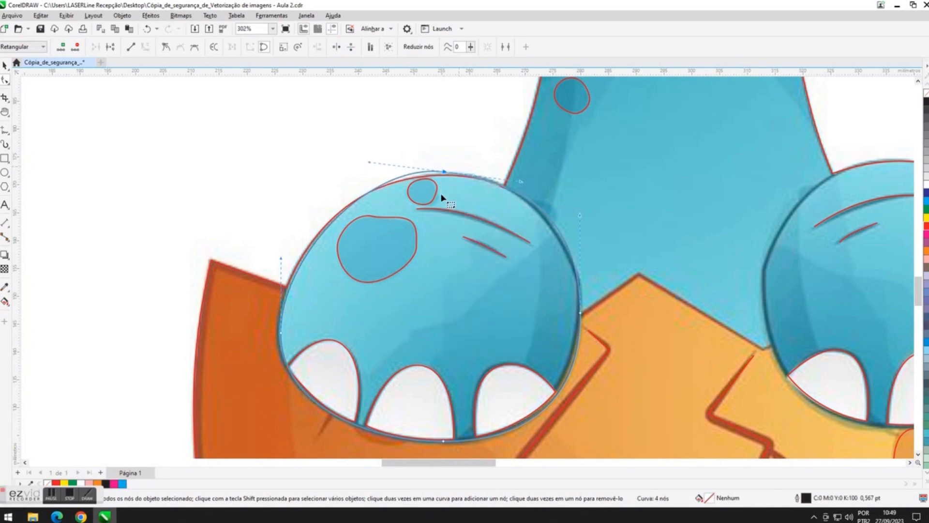
Refine the outer side and upper node of the left hand's outline, and add a node on its inner side.
{"action": "scroll", "coordinate": [277, 237], "scroll_direction": "up", "scroll_amount": 2}
{"action": "left_click_drag", "start_coordinate": [285, 277], "coordinate": [268, 274]}
{"action": "scroll", "coordinate": [268, 274], "scroll_direction": "down", "scroll_amount": 2}
{"action": "left_click_drag", "start_coordinate": [462, 179], "coordinate": [468, 183]}
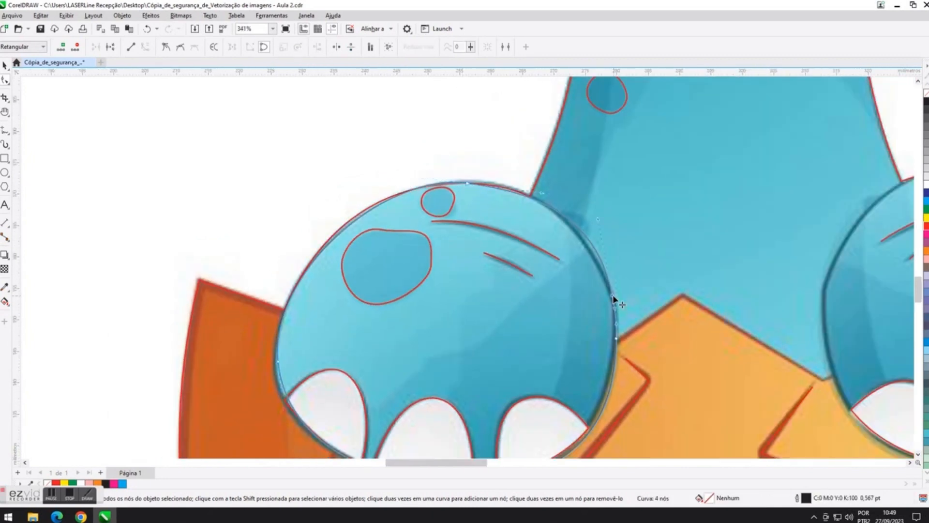
{"action": "scroll", "coordinate": [616, 353], "scroll_direction": "up", "scroll_amount": 2}
{"action": "scroll", "coordinate": [377, 336], "scroll_direction": "down", "scroll_amount": 2}
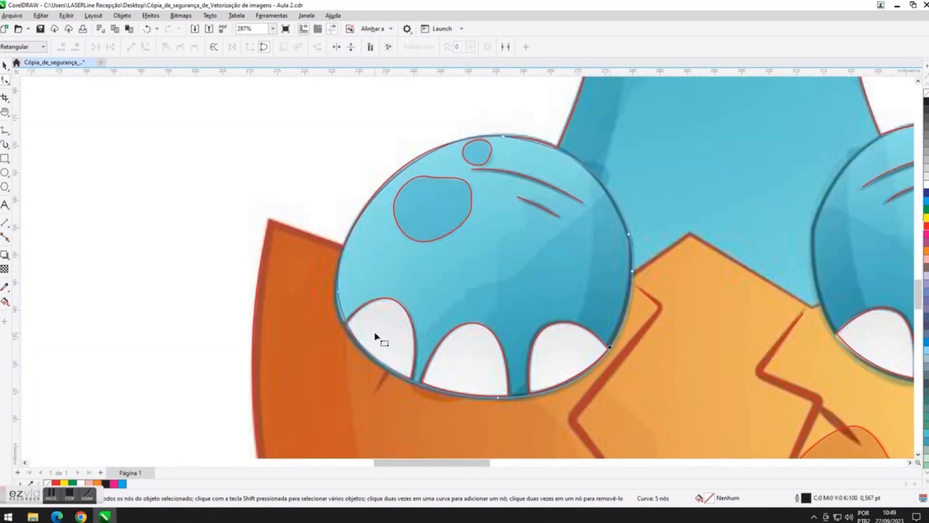
Nudge the outer side of the left hand's outline outward and remove the extra node on its inner side.
{"action": "scroll", "coordinate": [311, 253], "scroll_direction": "up", "scroll_amount": 2}
{"action": "left_click_drag", "start_coordinate": [310, 251], "coordinate": [305, 251]}
{"action": "scroll", "coordinate": [307, 251], "scroll_direction": "down", "scroll_amount": 2}
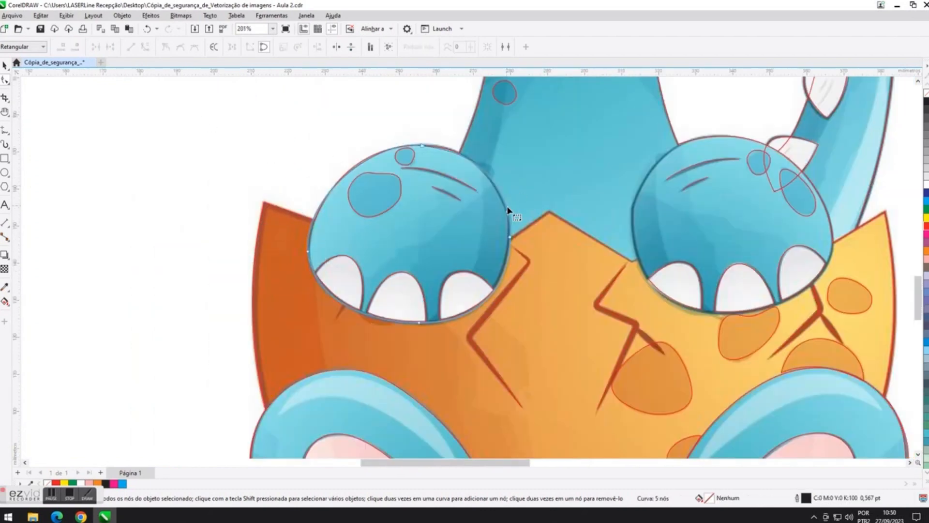
{"action": "double_click", "coordinate": [506, 211]}
{"action": "scroll", "coordinate": [525, 218], "scroll_direction": "down", "scroll_amount": 1}
Reshape the upper outer arc of the left hand's outline with its node handles to follow the edge.
{"action": "scroll", "coordinate": [346, 208], "scroll_direction": "up", "scroll_amount": 5}
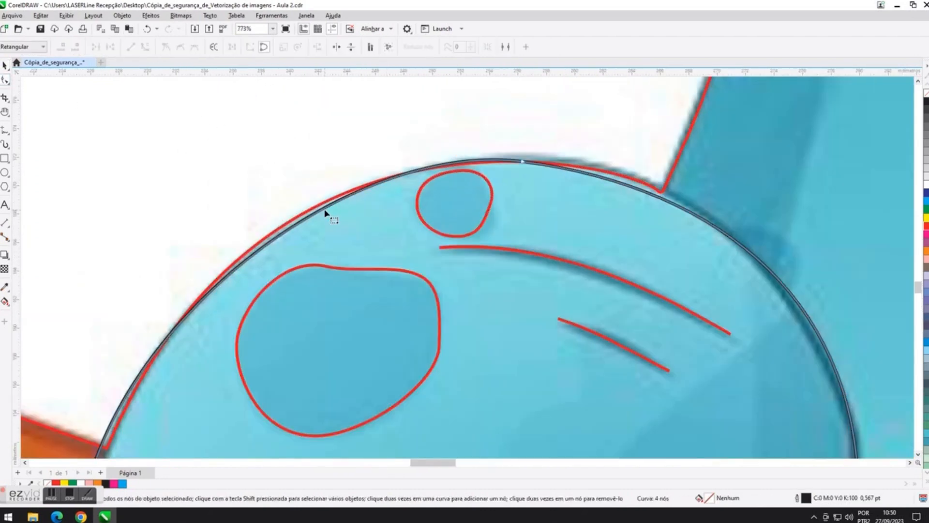
{"action": "scroll", "coordinate": [719, 189], "scroll_direction": "down", "scroll_amount": 3}
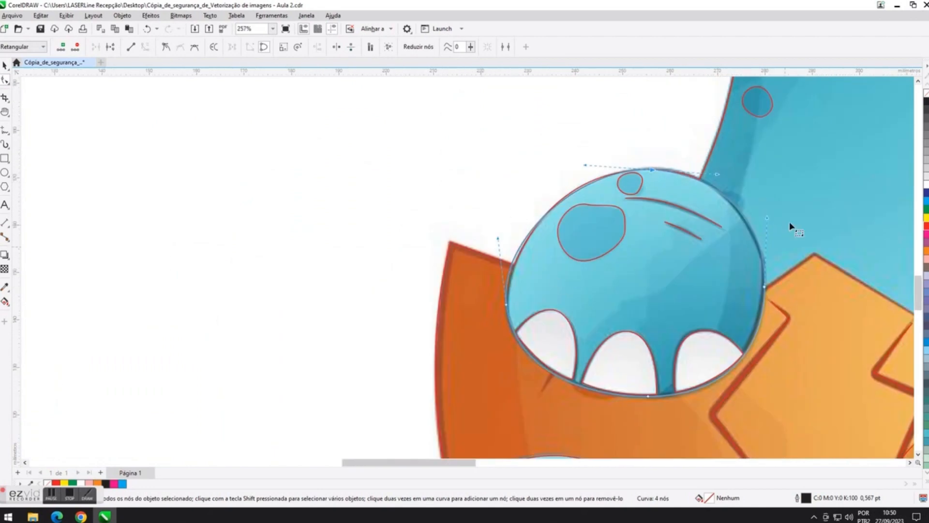
{"action": "scroll", "coordinate": [546, 201], "scroll_direction": "up", "scroll_amount": 2}
{"action": "left_click", "coordinate": [544, 200]}
{"action": "scroll", "coordinate": [544, 200], "scroll_direction": "down", "scroll_amount": 4}
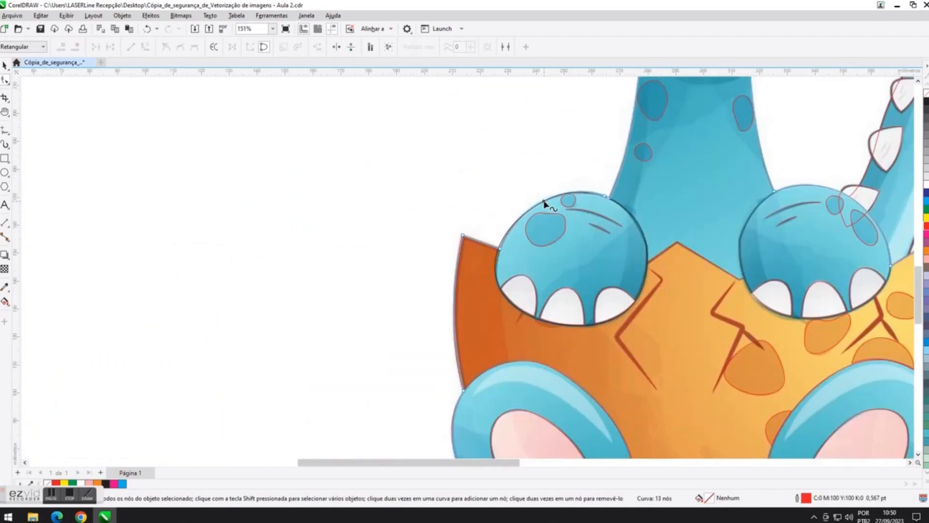
{"action": "key", "text": "space"}
{"action": "key", "text": "space"}
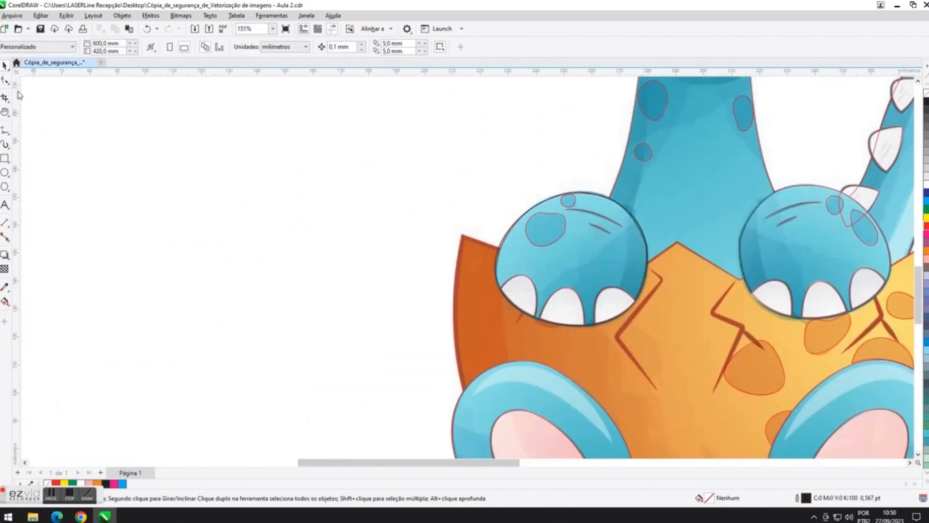
{"action": "scroll", "coordinate": [639, 233], "scroll_direction": "up", "scroll_amount": 2}
{"action": "left_click_drag", "start_coordinate": [315, 297], "coordinate": [331, 209]}
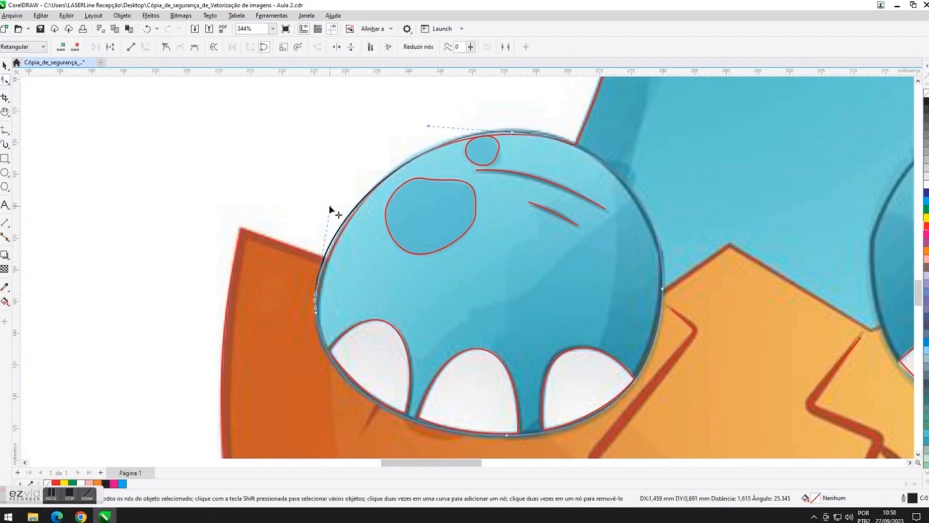
{"action": "scroll", "coordinate": [528, 125], "scroll_direction": "down", "scroll_amount": 2}
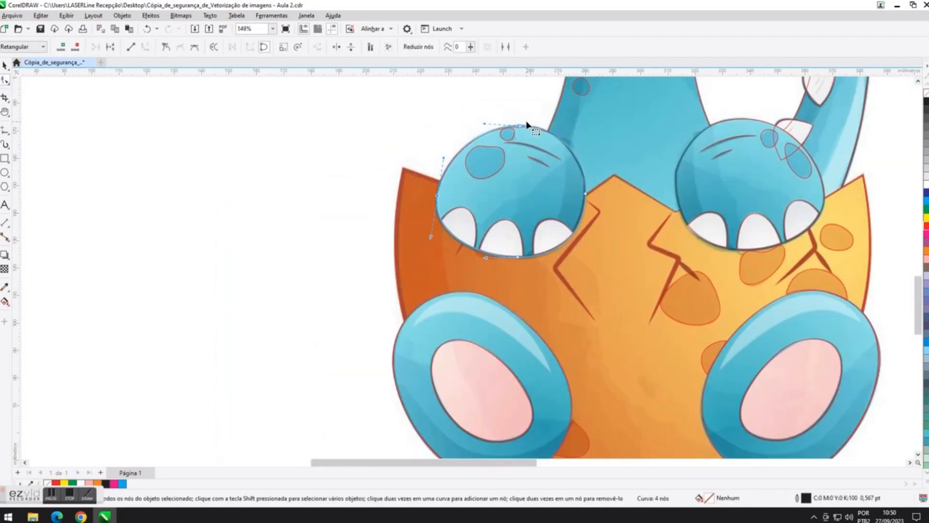
Copy the left hand's outline onto the right hand and mirror it horizontally.
{"action": "key", "text": "space"}
{"action": "left_click_drag", "start_coordinate": [510, 465], "coordinate": [553, 466]}
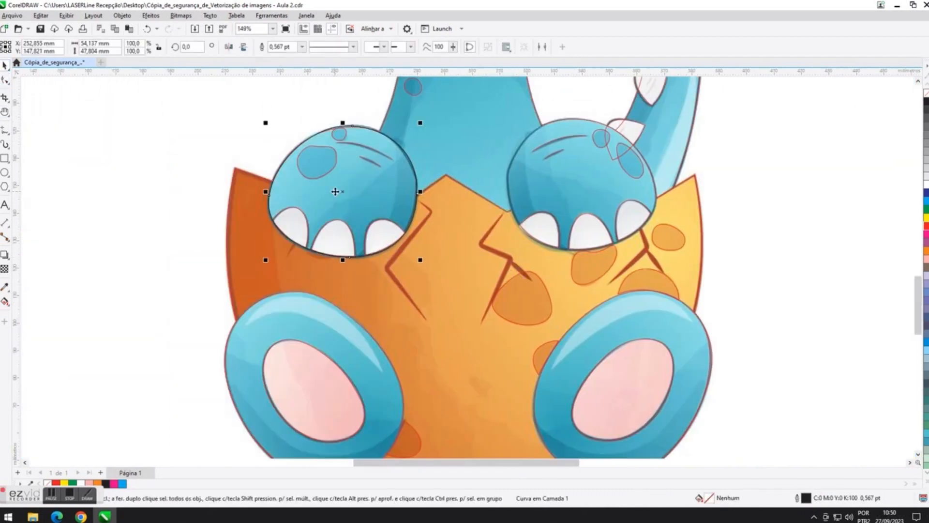
{"action": "scroll", "coordinate": [571, 184], "scroll_direction": "up", "scroll_amount": 2}
{"action": "key", "text": "F10"}
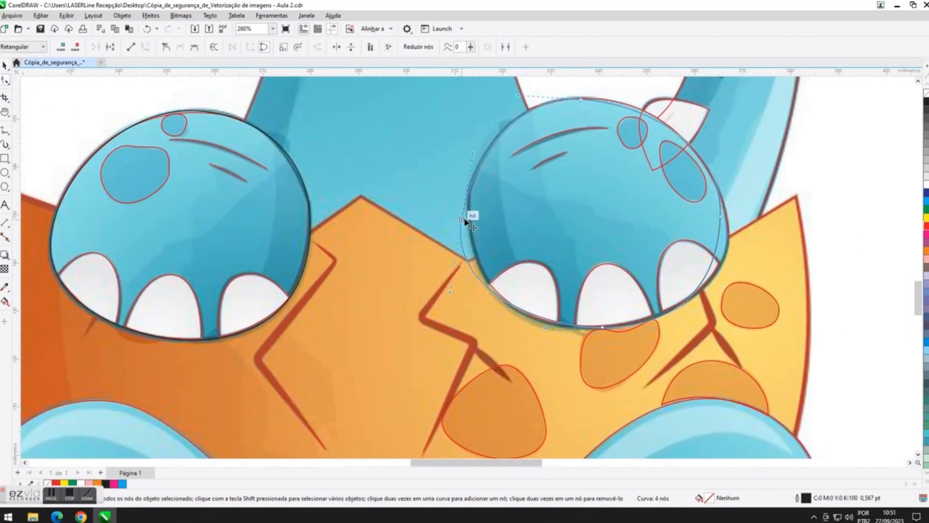
Fit the side nodes of the right hand's outline to the edge and remove its bottom node.
{"action": "left_click_drag", "start_coordinate": [540, 315], "coordinate": [538, 320]}
{"action": "left_click_drag", "start_coordinate": [720, 216], "coordinate": [730, 225]}
{"action": "scroll", "coordinate": [731, 293], "scroll_direction": "up", "scroll_amount": 1}
{"action": "left_click_drag", "start_coordinate": [726, 307], "coordinate": [726, 299]}
{"action": "double_click", "coordinate": [581, 333]}
{"action": "scroll", "coordinate": [583, 335], "scroll_direction": "down", "scroll_amount": 2}
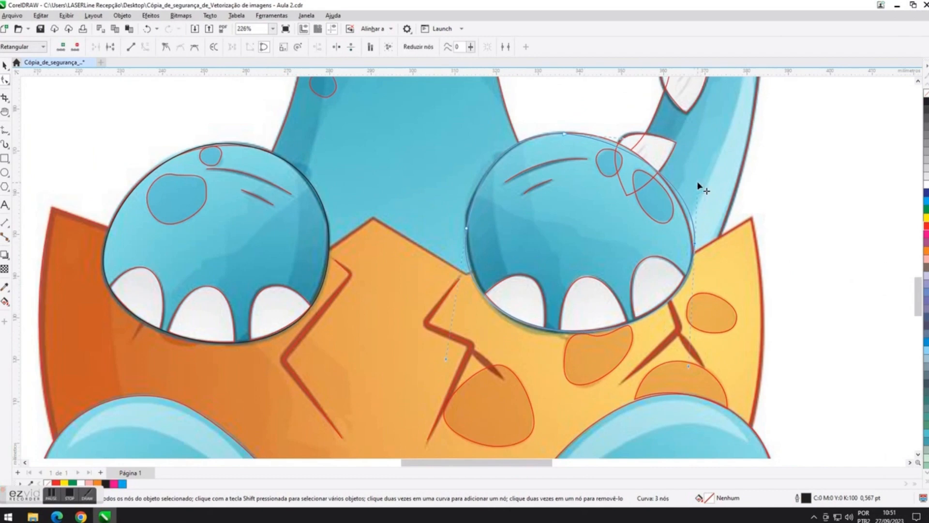
Reshape the upper outer arc of the right hand's outline by adjusting its top node and outer-side handle.
{"action": "left_click_drag", "start_coordinate": [697, 184], "coordinate": [691, 181]}
{"action": "left_click_drag", "start_coordinate": [564, 134], "coordinate": [573, 134]}
{"action": "left_click_drag", "start_coordinate": [693, 182], "coordinate": [684, 178]}
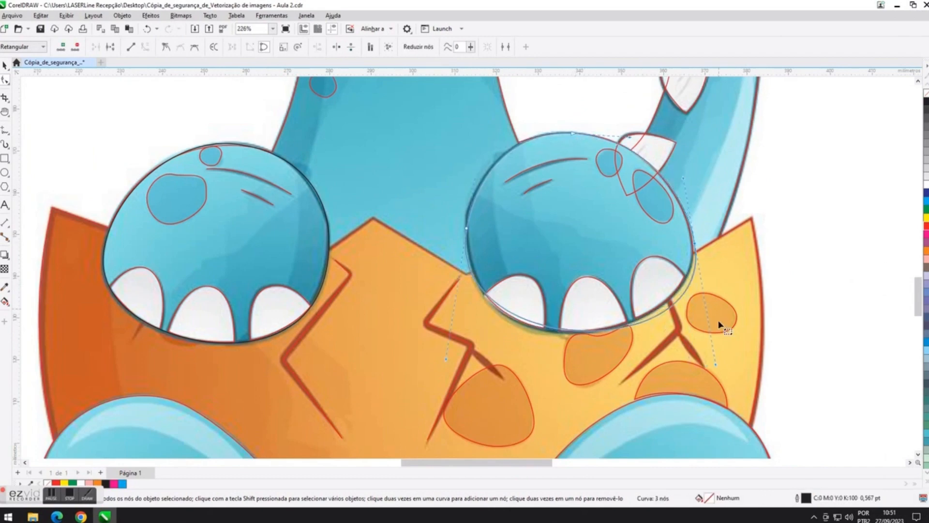
{"action": "left_click", "coordinate": [564, 329]}
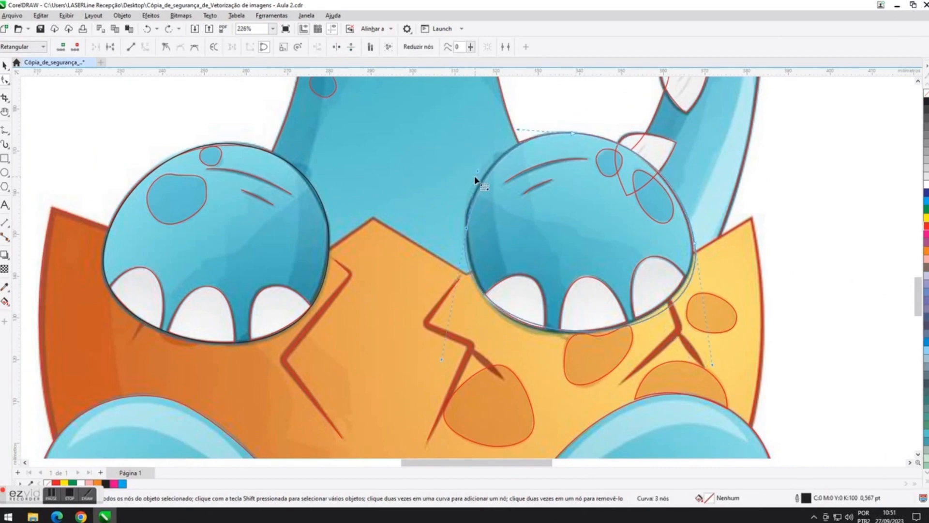
Refine the side nodes and handles of the right hand's outline to match its inner side and lower edge.
{"action": "left_click_drag", "start_coordinate": [477, 171], "coordinate": [477, 193]}
{"action": "scroll", "coordinate": [553, 335], "scroll_direction": "up", "scroll_amount": 1}
{"action": "left_click_drag", "start_coordinate": [415, 371], "coordinate": [408, 372]}
{"action": "left_click_drag", "start_coordinate": [763, 374], "coordinate": [760, 366]}
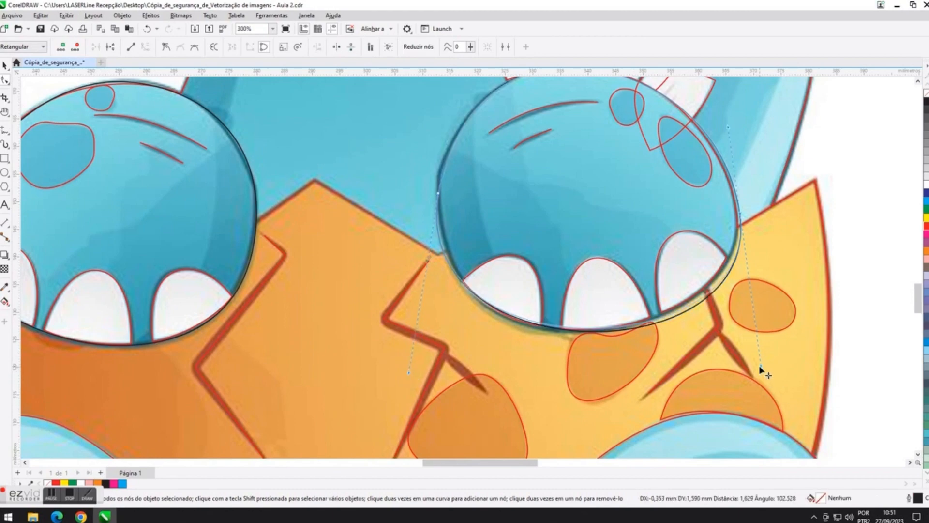
{"action": "left_click_drag", "start_coordinate": [740, 213], "coordinate": [737, 209]}
{"action": "left_click_drag", "start_coordinate": [408, 372], "coordinate": [409, 384]}
{"action": "scroll", "coordinate": [409, 384], "scroll_direction": "down", "scroll_amount": 4}
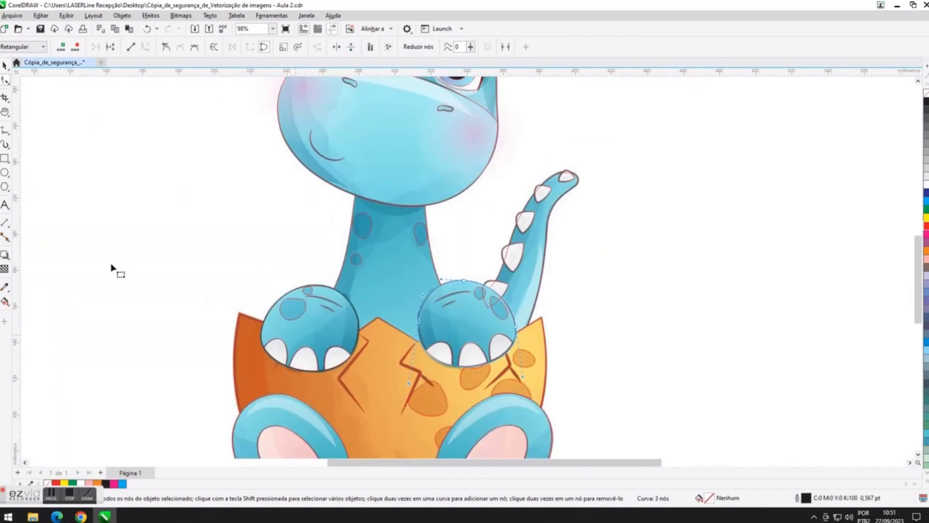
{"action": "scroll", "coordinate": [502, 253], "scroll_direction": "down", "scroll_amount": 4}
Select all the traced outlines together and move them off the image to the empty area on its left.
{"action": "key", "text": "space"}
{"action": "left_click", "coordinate": [694, 179]}
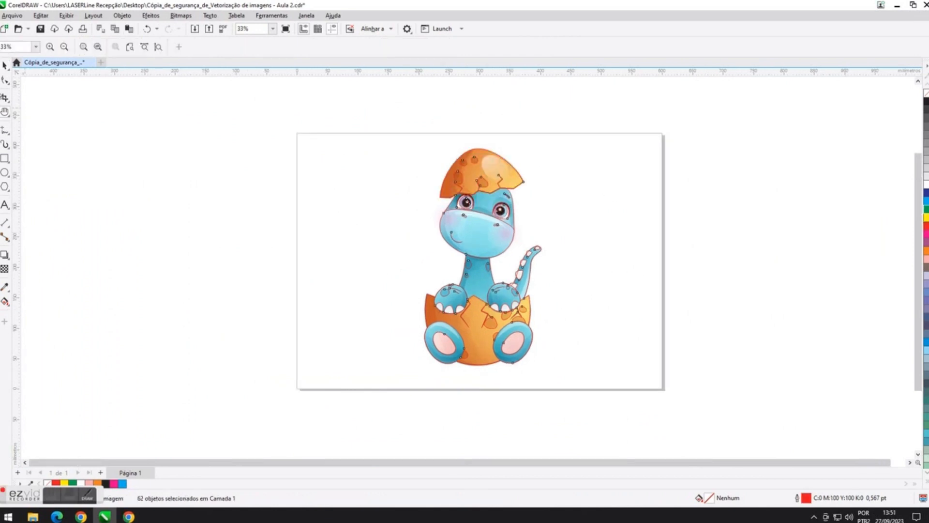
{"action": "key", "text": "space"}
{"action": "left_click", "coordinate": [188, 129]}
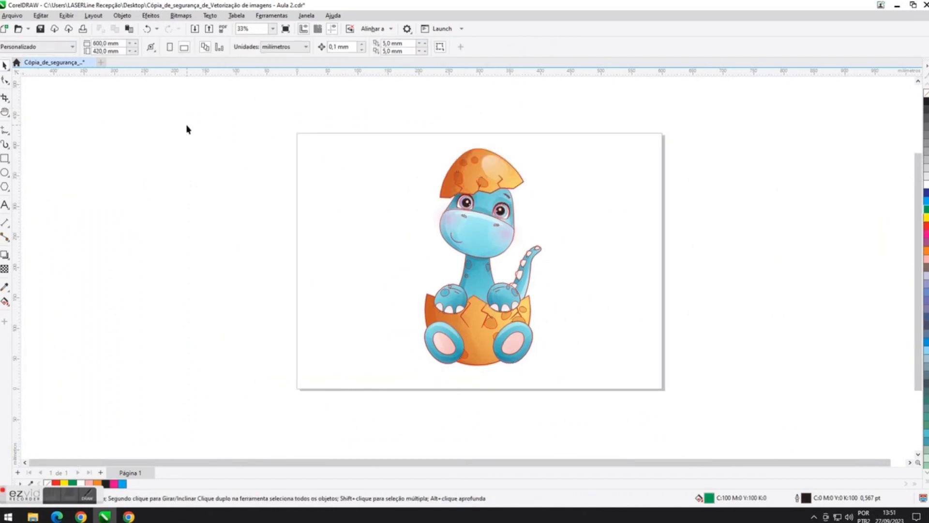
{"action": "left_click_drag", "start_coordinate": [504, 326], "coordinate": [587, 303]}
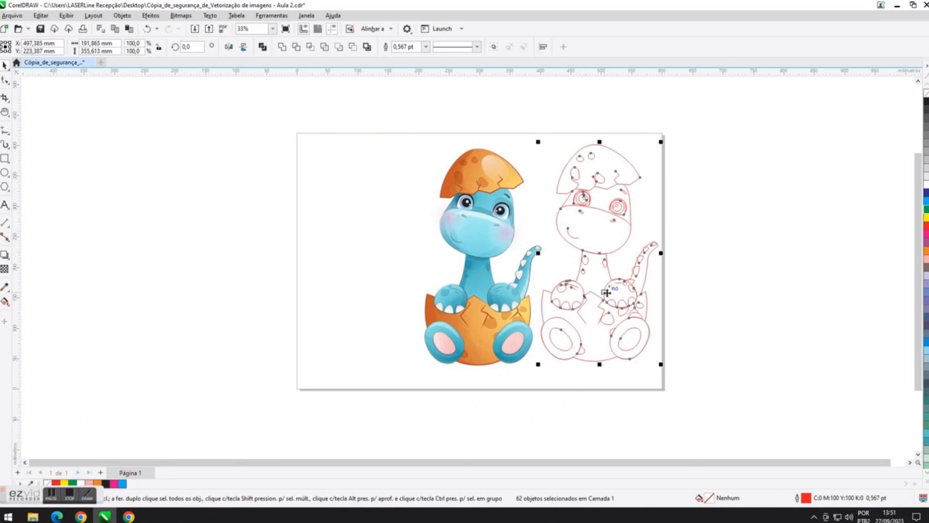
{"action": "left_click_drag", "start_coordinate": [487, 297], "coordinate": [334, 297]}
{"action": "left_click", "coordinate": [355, 144]}
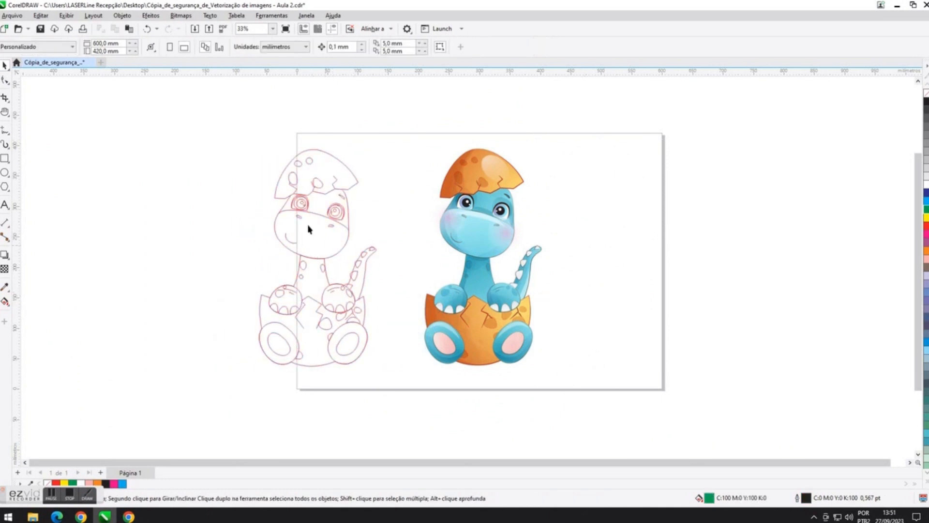
Unlock the dinosaur image, move it toward the page's right side, and bring the traced outlines fully onto the page.
{"action": "left_click_drag", "start_coordinate": [248, 152], "coordinate": [389, 391]}
{"action": "left_click", "coordinate": [484, 243]}
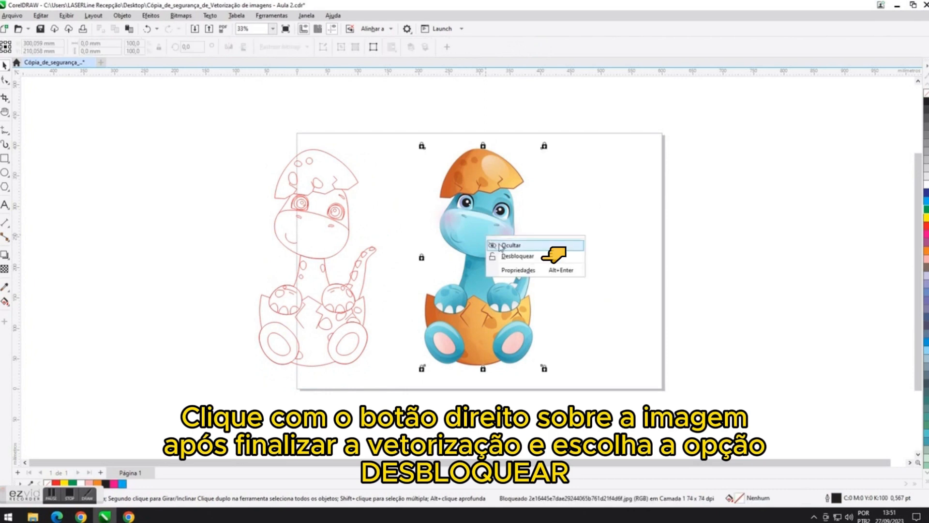
{"action": "left_click", "coordinate": [505, 255]}
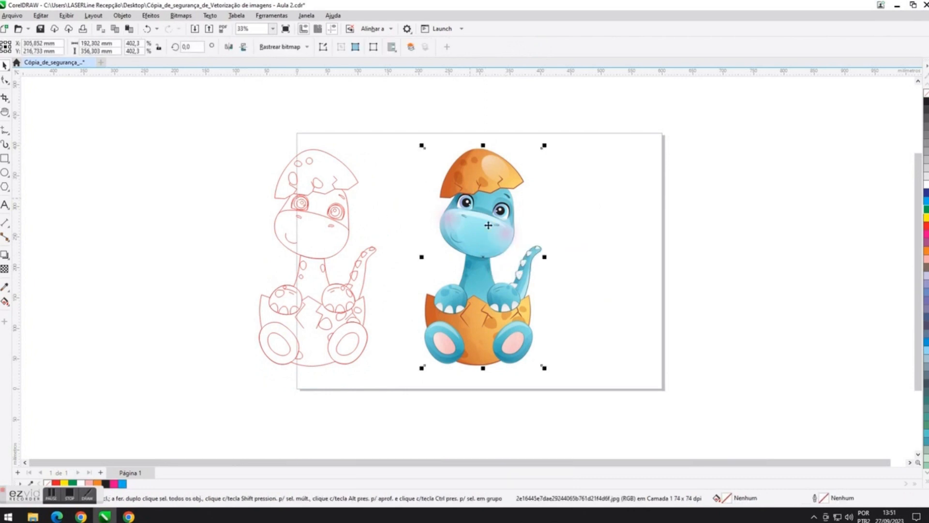
{"action": "left_click_drag", "start_coordinate": [497, 241], "coordinate": [605, 241]}
{"action": "left_click_drag", "start_coordinate": [357, 368], "coordinate": [448, 367]}
{"action": "left_click", "coordinate": [448, 94]}
Try pulling the left foot, its sole pad and the nearby shell spot apart from the outline drawing, and undo the moves.
{"action": "scroll", "coordinate": [370, 365], "scroll_direction": "up", "scroll_amount": 6}
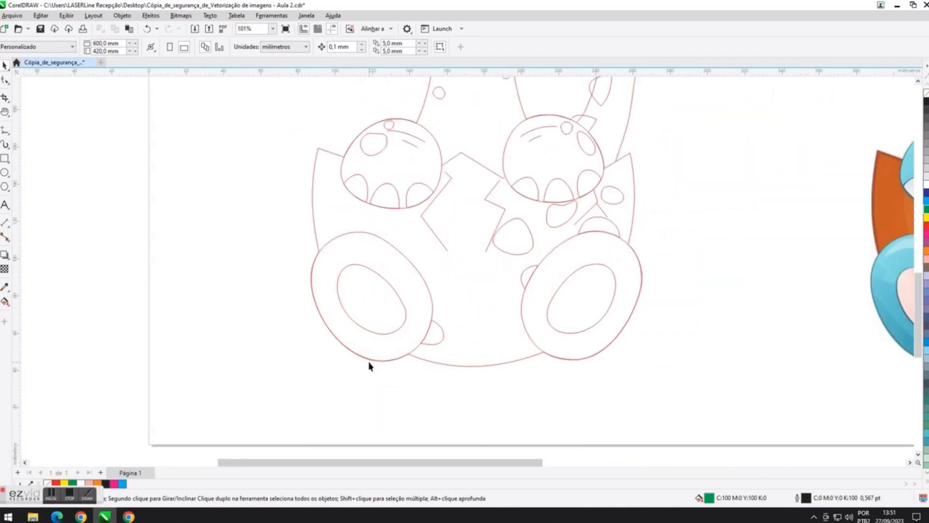
{"action": "left_click_drag", "start_coordinate": [205, 118], "coordinate": [523, 386]}
{"action": "scroll", "coordinate": [523, 386], "scroll_direction": "down", "scroll_amount": 2}
{"action": "left_click_drag", "start_coordinate": [468, 315], "coordinate": [354, 184]}
{"action": "key", "text": "Escape"}
{"action": "left_click", "coordinate": [310, 278]}
{"action": "key", "text": "Escape"}
{"action": "left_click_drag", "start_coordinate": [369, 311], "coordinate": [375, 316]}
{"action": "key", "text": "Escape"}
{"action": "scroll", "coordinate": [341, 322], "scroll_direction": "down", "scroll_amount": 2}
{"action": "scroll", "coordinate": [341, 322], "scroll_direction": "down", "scroll_amount": 2}
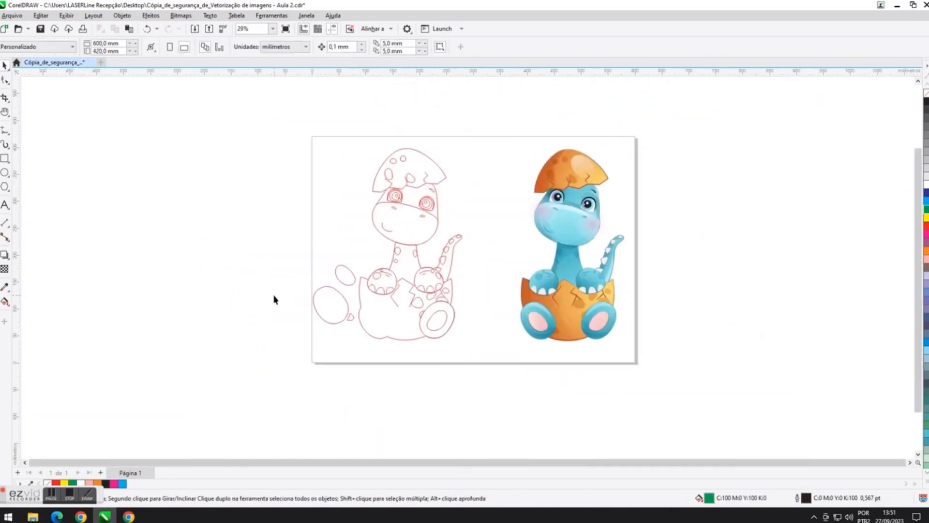
{"action": "key", "text": "ctrl+z"}
{"action": "key", "text": "ctrl+z"}
{"action": "key", "text": "ctrl+z"}
{"action": "left_click", "coordinate": [363, 358]}
Try separating the left hand's outline, claws and spots outside the page, and undo the moves.
{"action": "left_click_drag", "start_coordinate": [402, 302], "coordinate": [403, 302]}
{"action": "left_click_drag", "start_coordinate": [382, 280], "coordinate": [283, 314]}
{"action": "left_click", "coordinate": [272, 233]}
{"action": "left_click_drag", "start_coordinate": [263, 297], "coordinate": [263, 314]}
{"action": "left_click_drag", "start_coordinate": [249, 271], "coordinate": [271, 290]}
{"action": "left_click_drag", "start_coordinate": [262, 281], "coordinate": [252, 263]}
{"action": "scroll", "coordinate": [272, 303], "scroll_direction": "up", "scroll_amount": 1}
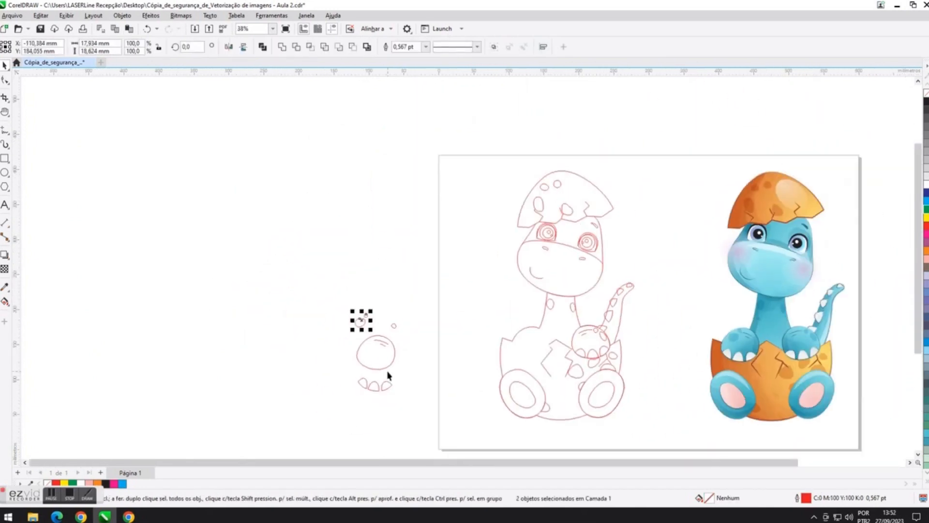
{"action": "left_click_drag", "start_coordinate": [566, 462], "coordinate": [710, 463]}
{"action": "key", "text": "ctrl+z"}
{"action": "key", "text": "ctrl+z"}
{"action": "key", "text": "ctrl+z"}
{"action": "left_click", "coordinate": [312, 306]}
{"action": "left_click_drag", "start_coordinate": [918, 305], "coordinate": [918, 319]}
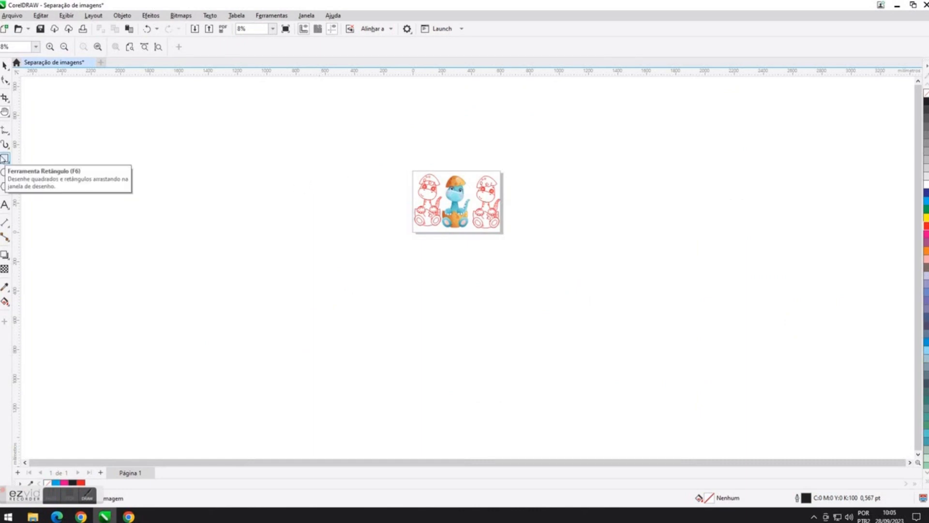
Draw a rectangle about 607 × 540 mm outside the page, below and left of it.
{"action": "left_click", "coordinate": [4, 158]}
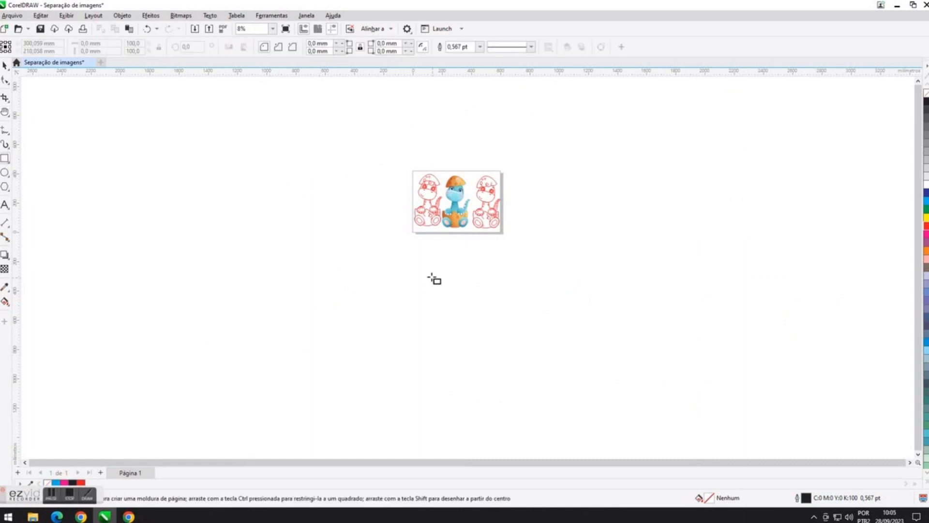
{"action": "mouse_move", "coordinate": [346, 253]}
{"action": "left_mouse_down"}
{"action": "mouse_move", "coordinate": [391, 281]}
{"action": "mouse_move", "coordinate": [391, 292]}
{"action": "left_mouse_up"}
{"action": "left_click", "coordinate": [4, 66]}
{"action": "scroll", "coordinate": [431, 175], "scroll_direction": "up", "scroll_amount": 6}
{"action": "left_click_drag", "start_coordinate": [375, 170], "coordinate": [521, 269]}
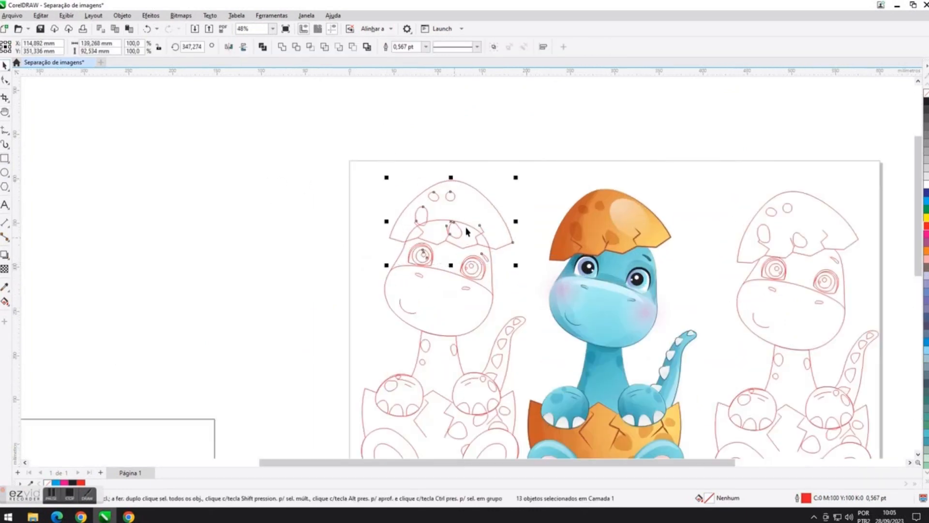
{"action": "left_click_drag", "start_coordinate": [466, 227], "coordinate": [341, 202]}
{"action": "key", "text": "ctrl+z"}
Move the top eggshell piece with its spots and cracks from the left outline drawing into the rectangle.
{"action": "left_click_drag", "start_coordinate": [358, 170], "coordinate": [523, 256]}
{"action": "left_click_drag", "start_coordinate": [492, 224], "coordinate": [296, 246]}
{"action": "scroll", "coordinate": [79, 173], "scroll_direction": "down", "scroll_amount": 2}
{"action": "left_click_drag", "start_coordinate": [79, 172], "coordinate": [384, 212]}
{"action": "scroll", "coordinate": [384, 212], "scroll_direction": "down", "scroll_amount": 1}
{"action": "left_click_drag", "start_coordinate": [577, 142], "coordinate": [430, 248]}
{"action": "left_click", "coordinate": [430, 248]}
{"action": "scroll", "coordinate": [415, 238], "scroll_direction": "up", "scroll_amount": 4}
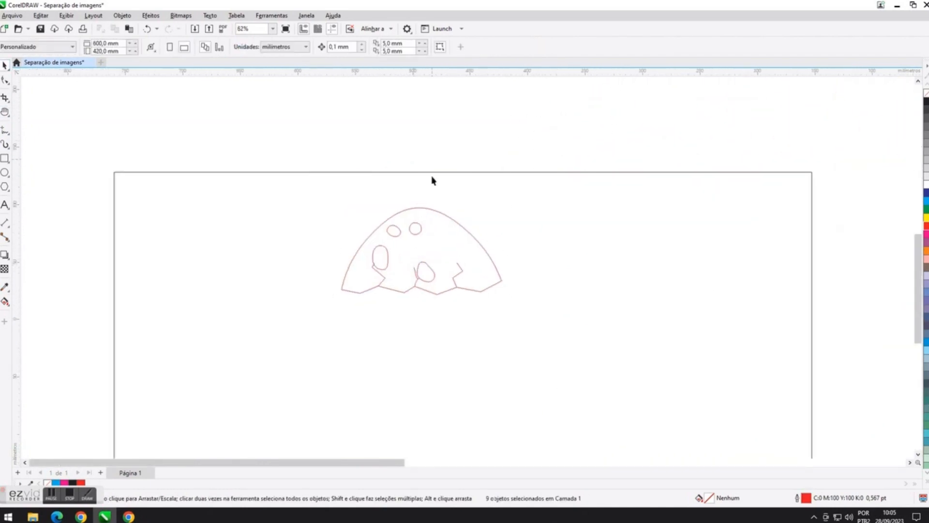
Combine the top eggshell outline with its two small round spots and the oval spot on its left.
{"action": "left_click", "coordinate": [417, 223]}
{"action": "left_click", "coordinate": [405, 210], "text": "shift"}
{"action": "key", "text": "ctrl+l"}
{"action": "left_click", "coordinate": [391, 226], "text": "shift"}
{"action": "key", "text": "ctrl+l"}
{"action": "left_click", "coordinate": [375, 248], "text": "shift"}
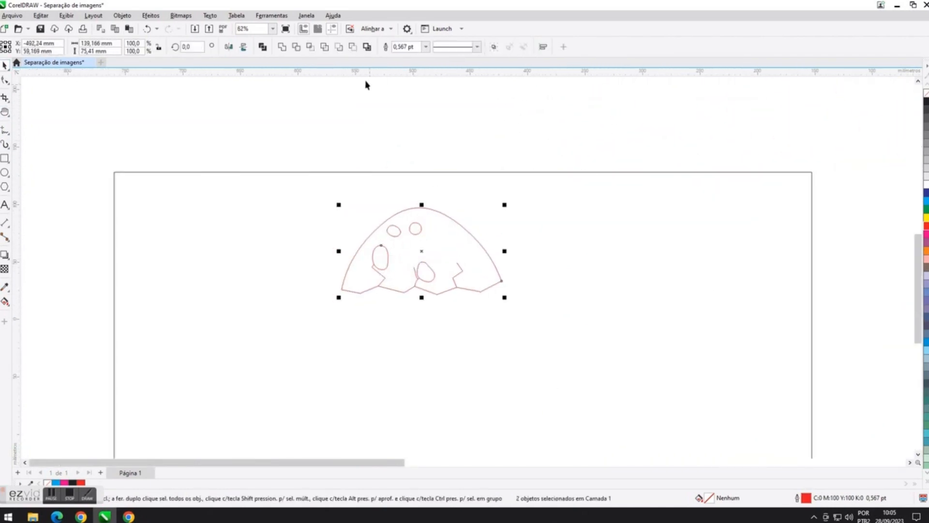
{"action": "left_click", "coordinate": [262, 47]}
Combine the remaining lower spot with the top eggshell outline.
{"action": "left_click", "coordinate": [423, 263]}
{"action": "left_click", "coordinate": [442, 214], "text": "shift"}
{"action": "left_click", "coordinate": [262, 47]}
{"action": "left_click", "coordinate": [477, 282]}
{"action": "left_click", "coordinate": [461, 224], "text": "shift"}
{"action": "left_click", "coordinate": [262, 47]}
Fill the combined top eggshell shape with orange.
{"action": "left_click", "coordinate": [436, 273]}
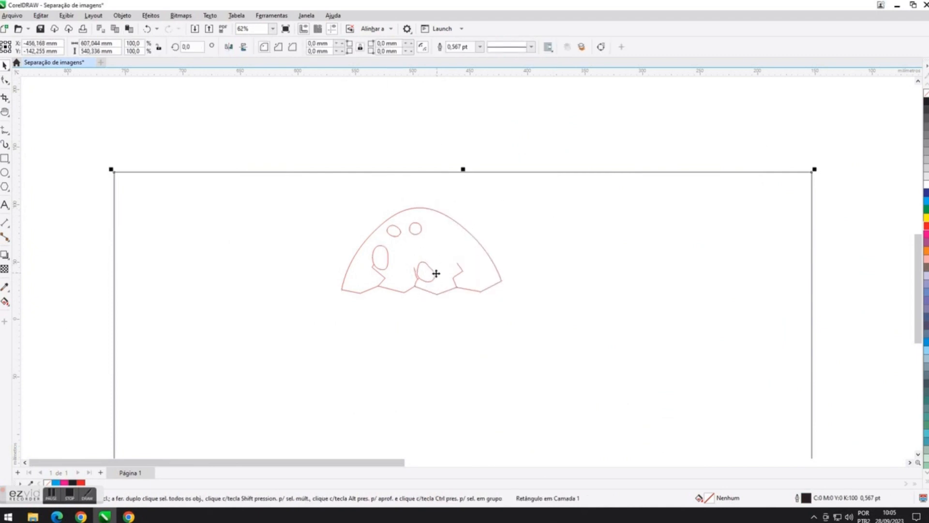
{"action": "left_click", "coordinate": [435, 273]}
{"action": "left_click", "coordinate": [462, 271]}
{"action": "left_click", "coordinate": [490, 258]}
{"action": "left_click", "coordinate": [925, 250]}
{"action": "left_click", "coordinate": [685, 273]}
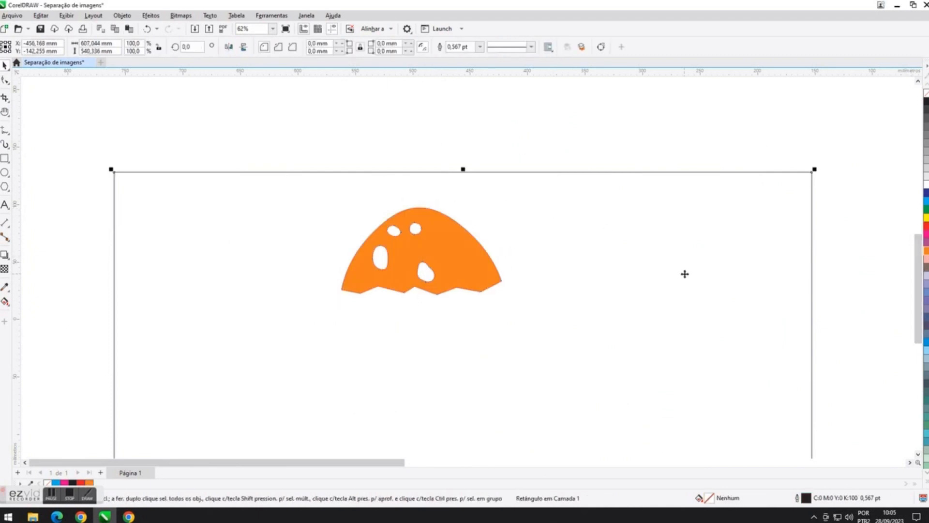
Move the head outline with its facial features from the left drawing to the area beside the orange eggshell.
{"action": "scroll", "coordinate": [685, 274], "scroll_direction": "down", "scroll_amount": 4}
{"action": "left_click_drag", "start_coordinate": [752, 257], "coordinate": [637, 241]}
{"action": "left_click_drag", "start_coordinate": [637, 147], "coordinate": [694, 207]}
{"action": "left_click_drag", "start_coordinate": [673, 188], "coordinate": [495, 303]}
{"action": "left_click_drag", "start_coordinate": [513, 327], "coordinate": [516, 323]}
Delete the rectangle and reposition the separated head pieces outside the page.
{"action": "scroll", "coordinate": [502, 308], "scroll_direction": "up", "scroll_amount": 4}
{"action": "left_click", "coordinate": [462, 276]}
{"action": "scroll", "coordinate": [462, 276], "scroll_direction": "down", "scroll_amount": 1}
{"action": "key", "text": "Delete"}
{"action": "left_click_drag", "start_coordinate": [394, 215], "coordinate": [525, 341]}
{"action": "left_click_drag", "start_coordinate": [466, 279], "coordinate": [640, 122]}
{"action": "left_click", "coordinate": [696, 191]}
Move the eyes and eyebrow off the head outline to its right side.
{"action": "left_click_drag", "start_coordinate": [546, 118], "coordinate": [635, 156]}
{"action": "left_click_drag", "start_coordinate": [590, 137], "coordinate": [671, 143]}
Close the muzzle's open upper curve with a segment joining its two end nodes.
{"action": "left_click", "coordinate": [585, 152]}
{"action": "left_click", "coordinate": [599, 150]}
{"action": "scroll", "coordinate": [614, 159], "scroll_direction": "up", "scroll_amount": 3}
{"action": "scroll", "coordinate": [614, 159], "scroll_direction": "up", "scroll_amount": 2}
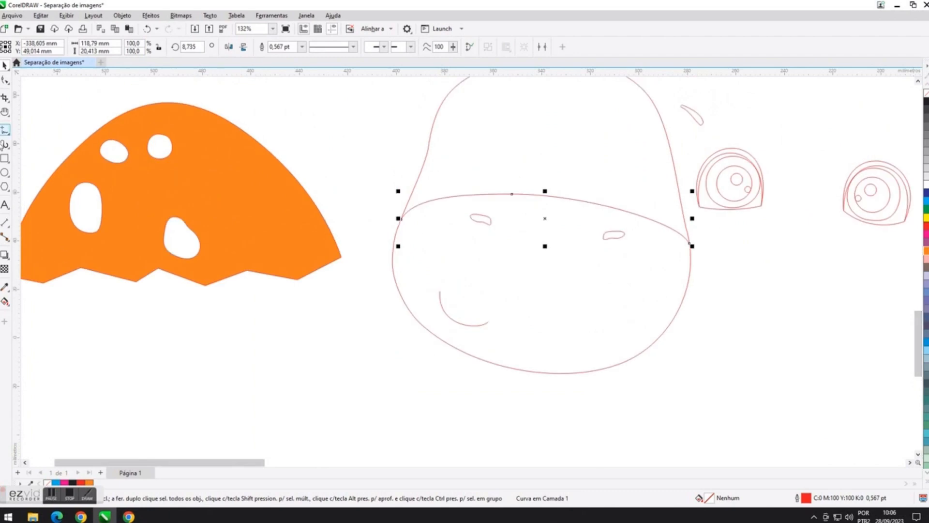
{"action": "left_click", "coordinate": [5, 80]}
{"action": "right_click", "coordinate": [550, 232]}
{"action": "left_click", "coordinate": [579, 299]}
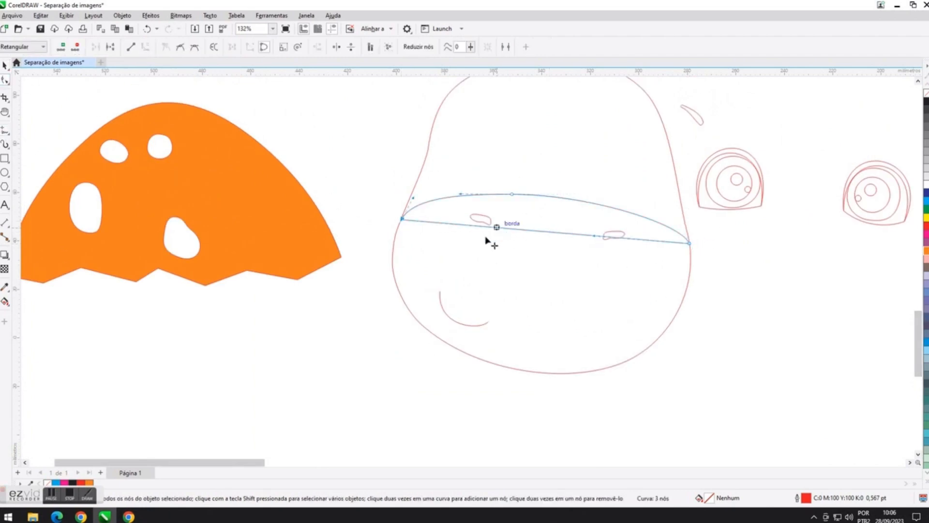
Bend the muzzle's closing segment downward with its handles so it follows the head's lower contour.
{"action": "left_click_drag", "start_coordinate": [496, 227], "coordinate": [340, 373]}
{"action": "left_click_drag", "start_coordinate": [631, 244], "coordinate": [711, 398]}
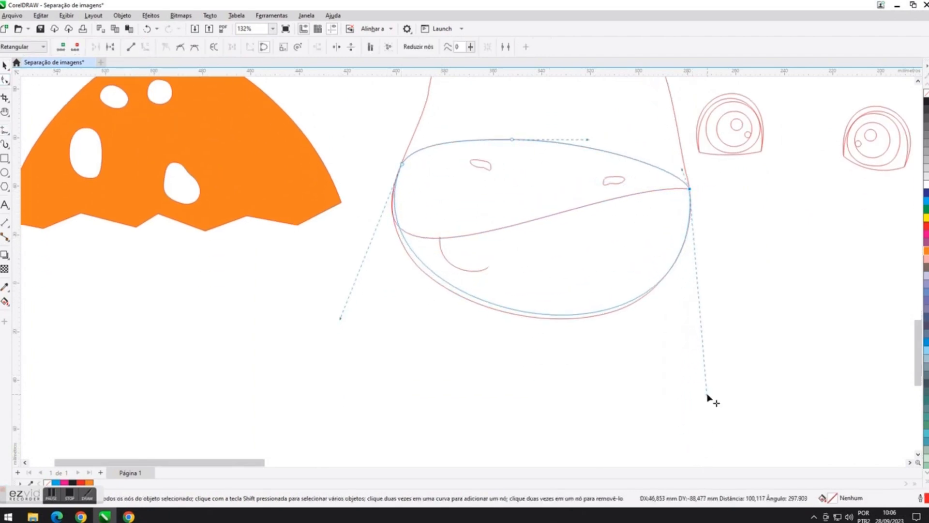
{"action": "scroll", "coordinate": [416, 228], "scroll_direction": "up", "scroll_amount": 5}
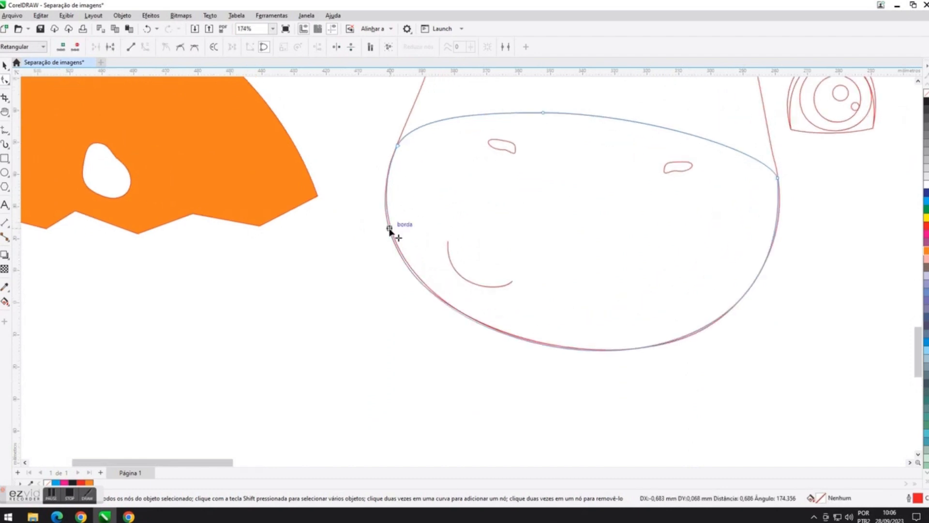
{"action": "scroll", "coordinate": [387, 135], "scroll_direction": "down", "scroll_amount": 1}
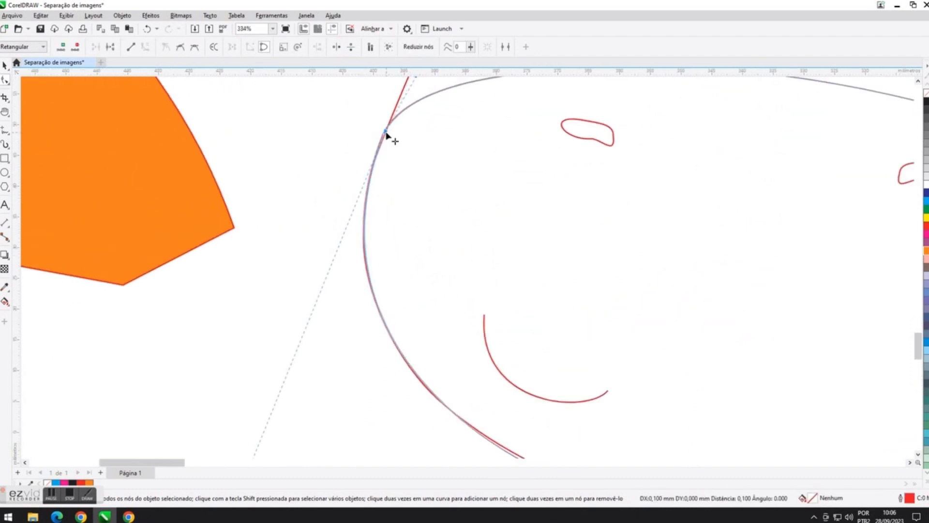
{"action": "scroll", "coordinate": [388, 136], "scroll_direction": "down", "scroll_amount": 4}
Refine the muzzle's lower edge with extra nodes and handle adjustments to match the head outline.
{"action": "left_click_drag", "start_coordinate": [626, 289], "coordinate": [630, 290]}
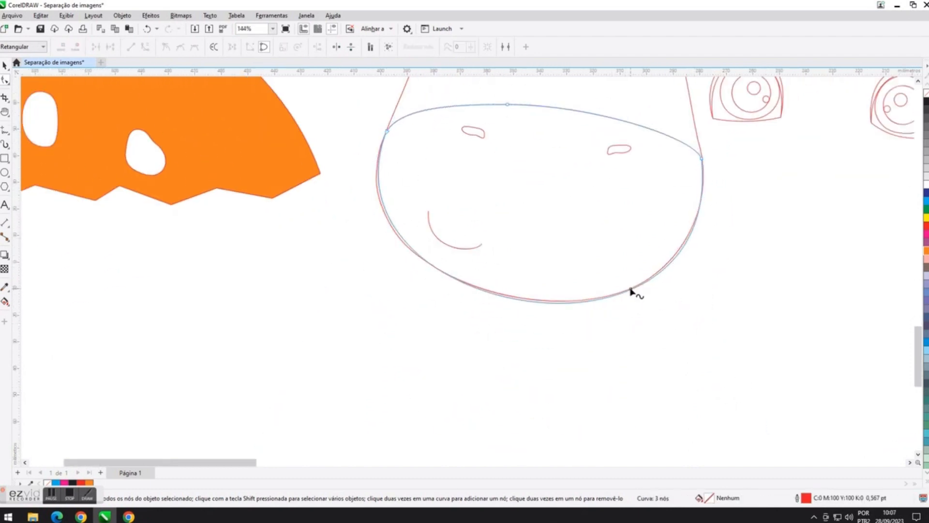
{"action": "left_click_drag", "start_coordinate": [721, 393], "coordinate": [717, 389]}
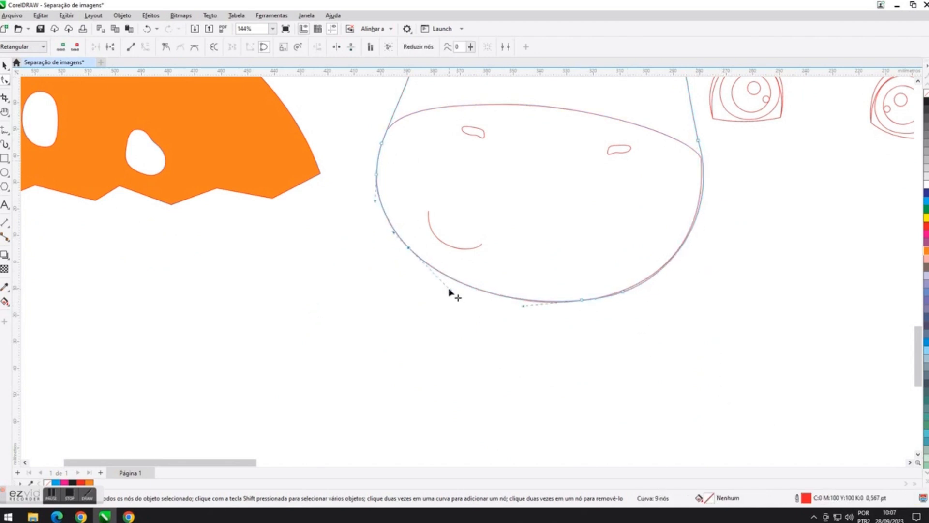
{"action": "left_click_drag", "start_coordinate": [718, 211], "coordinate": [718, 211]}
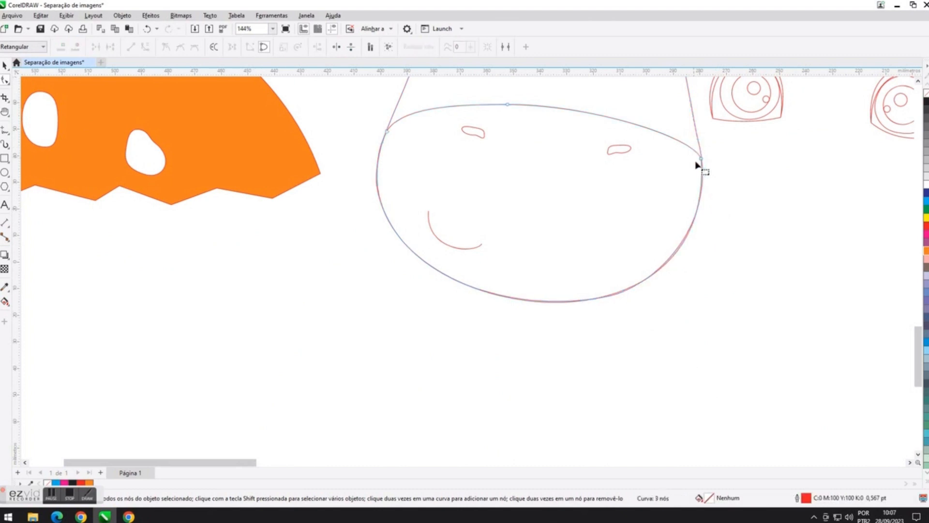
{"action": "left_click_drag", "start_coordinate": [577, 301], "coordinate": [673, 331]}
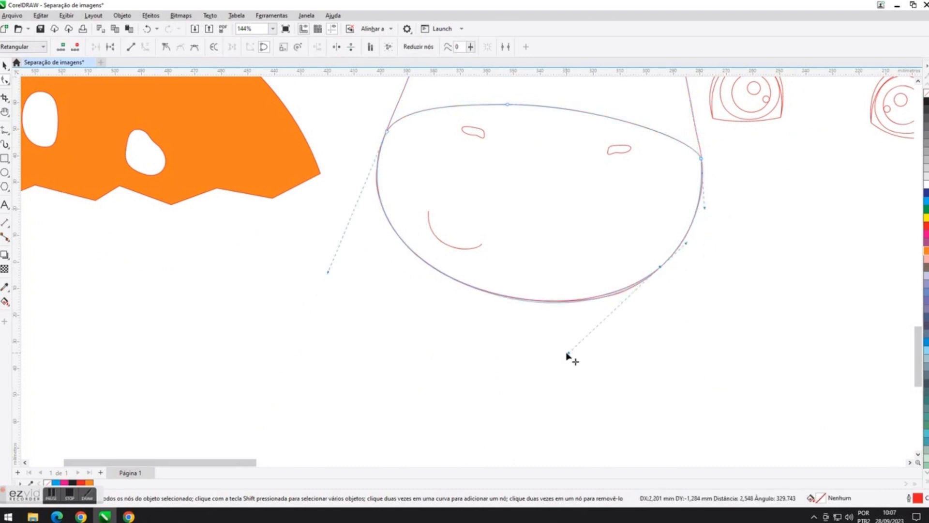
{"action": "left_click_drag", "start_coordinate": [567, 356], "coordinate": [575, 354]}
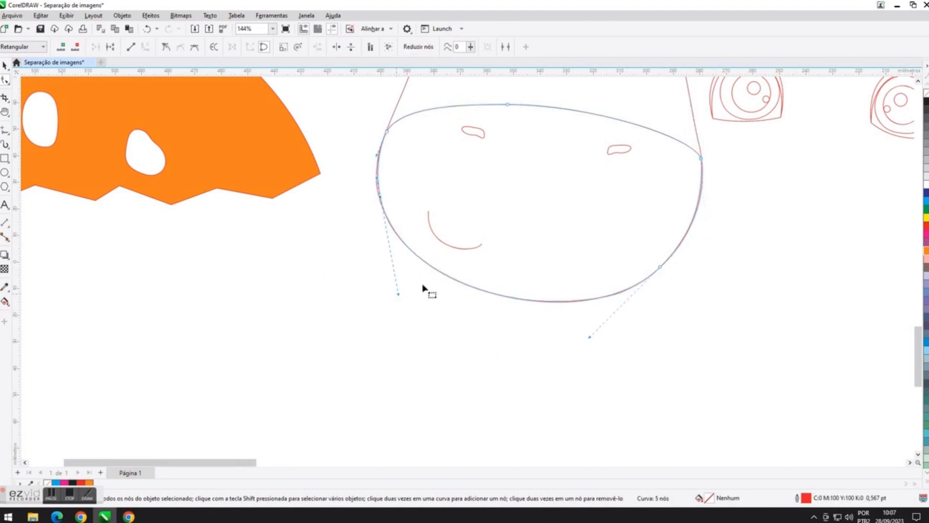
Move the closed muzzle shape, both nostrils and the mouth line off the head outline.
{"action": "scroll", "coordinate": [655, 219], "scroll_direction": "down", "scroll_amount": 2}
{"action": "left_click", "coordinate": [4, 66]}
{"action": "left_click_drag", "start_coordinate": [611, 219], "coordinate": [465, 293]}
{"action": "left_click_drag", "start_coordinate": [567, 172], "coordinate": [682, 218]}
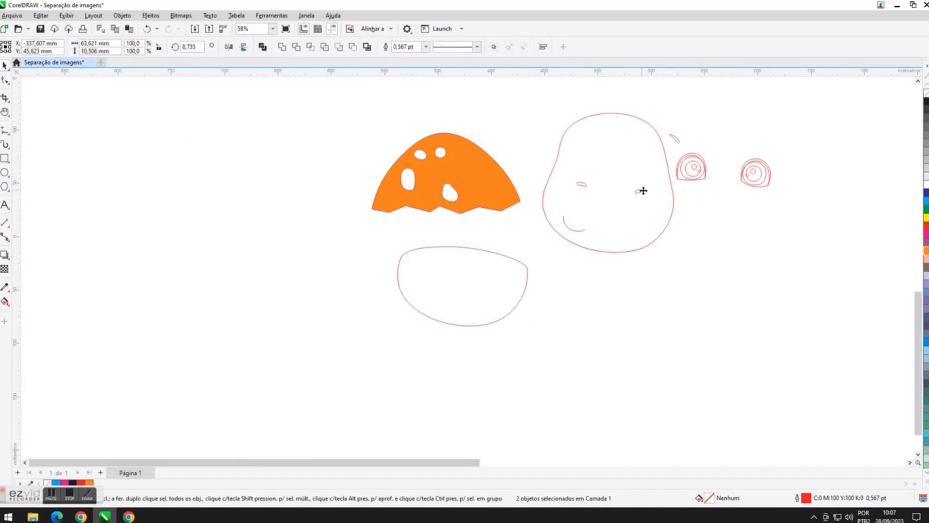
{"action": "left_click_drag", "start_coordinate": [643, 191], "coordinate": [748, 203]}
{"action": "left_click_drag", "start_coordinate": [581, 229], "coordinate": [705, 219]}
Place the muzzle shape below the head and fill both the muzzle and the head with blue.
{"action": "left_click_drag", "start_coordinate": [452, 274], "coordinate": [600, 296]}
{"action": "left_click", "coordinate": [925, 200]}
{"action": "left_click", "coordinate": [663, 204]}
{"action": "left_click", "coordinate": [925, 201]}
{"action": "left_click", "coordinate": [503, 426]}
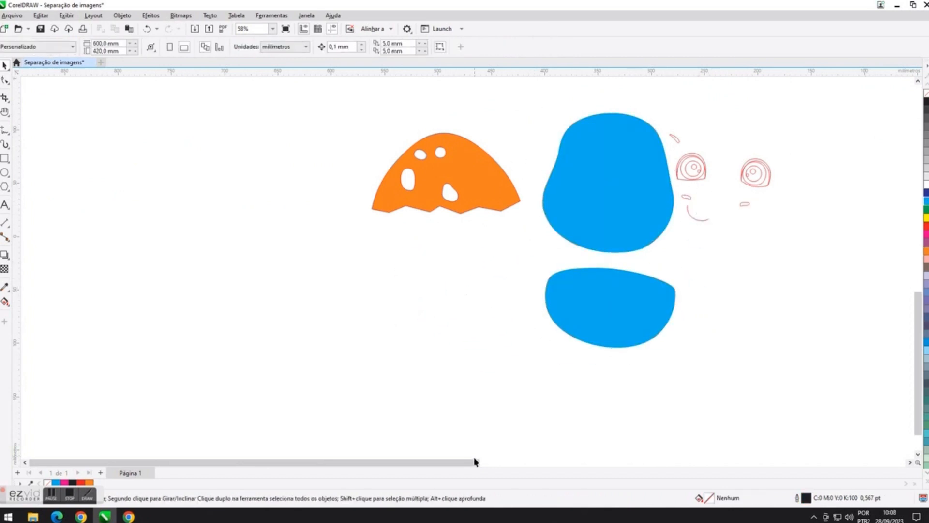
Fill the eyebrow and nostrils with black and move the nostrils above the head shape.
{"action": "scroll", "coordinate": [463, 361], "scroll_direction": "down", "scroll_amount": 2}
{"action": "scroll", "coordinate": [431, 251], "scroll_direction": "up", "scroll_amount": 2}
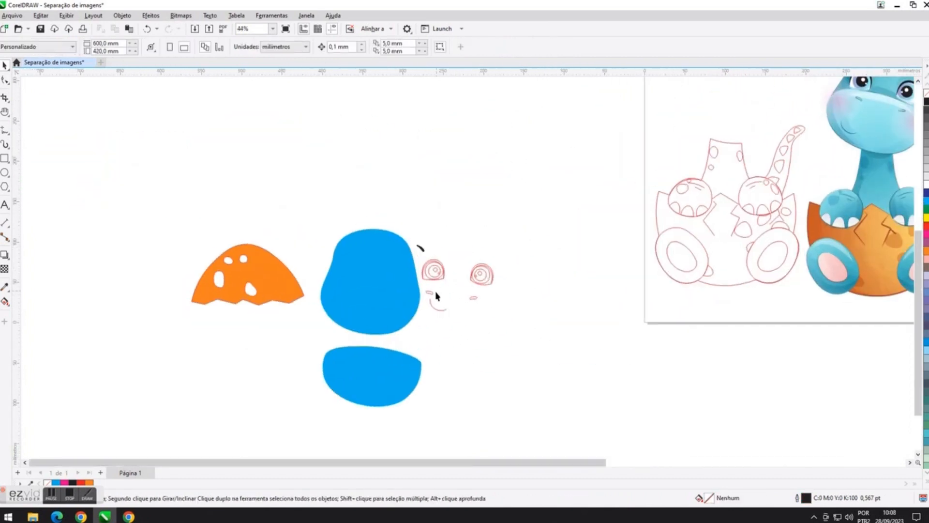
{"action": "left_click", "coordinate": [456, 281]}
{"action": "left_click", "coordinate": [474, 298]}
{"action": "left_click_drag", "start_coordinate": [429, 292], "coordinate": [357, 229]}
Move the eyebrow above the head, rotate it nearly level, and stack it with the two nostrils.
{"action": "scroll", "coordinate": [354, 220], "scroll_direction": "up", "scroll_amount": 4}
{"action": "left_click_drag", "start_coordinate": [683, 362], "coordinate": [370, 196]}
{"action": "left_click", "coordinate": [371, 196]}
{"action": "left_click_drag", "start_coordinate": [395, 217], "coordinate": [405, 195]}
{"action": "left_click_drag", "start_coordinate": [378, 196], "coordinate": [362, 216]}
{"action": "scroll", "coordinate": [364, 218], "scroll_direction": "down", "scroll_amount": 3}
{"action": "left_click_drag", "start_coordinate": [491, 364], "coordinate": [500, 318]}
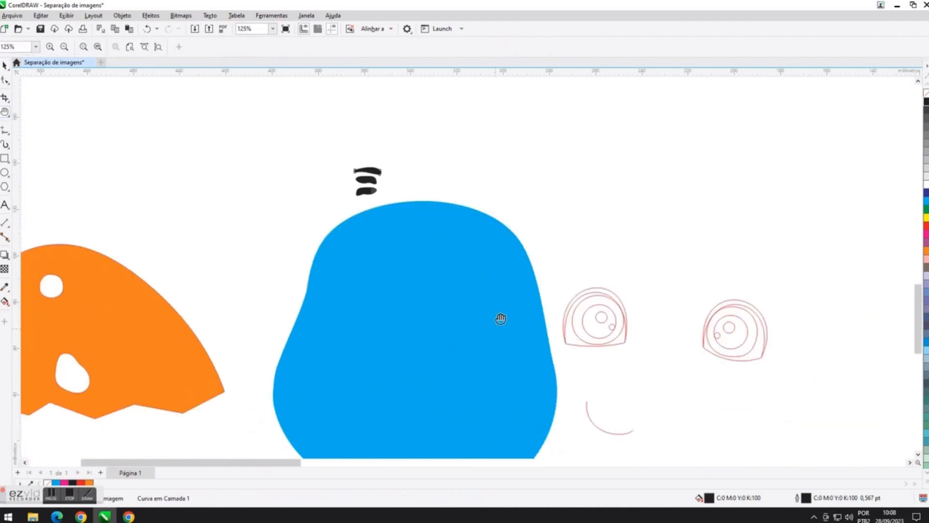
Move both eyes above the blue head and place them side by side next to the black pieces.
{"action": "scroll", "coordinate": [508, 305], "scroll_direction": "down", "scroll_amount": 2}
{"action": "left_click", "coordinate": [5, 65]}
{"action": "left_click", "coordinate": [503, 271]}
{"action": "left_click_drag", "start_coordinate": [583, 285], "coordinate": [535, 335]}
{"action": "left_click_drag", "start_coordinate": [559, 314], "coordinate": [462, 231]}
{"action": "left_click_drag", "start_coordinate": [600, 294], "coordinate": [674, 353]}
{"action": "left_click", "coordinate": [639, 320]}
{"action": "left_click_drag", "start_coordinate": [663, 339], "coordinate": [501, 224]}
{"action": "left_click_drag", "start_coordinate": [475, 194], "coordinate": [529, 247]}
{"action": "left_click_drag", "start_coordinate": [501, 225], "coordinate": [503, 236]}
Delete the duplicate eye above the blue head, keeping only one eye.
{"action": "left_click", "coordinate": [466, 219]}
{"action": "left_click", "coordinate": [471, 234]}
{"action": "scroll", "coordinate": [466, 227], "scroll_direction": "up", "scroll_amount": 4}
{"action": "left_click", "coordinate": [480, 231], "text": "shift"}
{"action": "scroll", "coordinate": [479, 230], "scroll_direction": "down", "scroll_amount": 2}
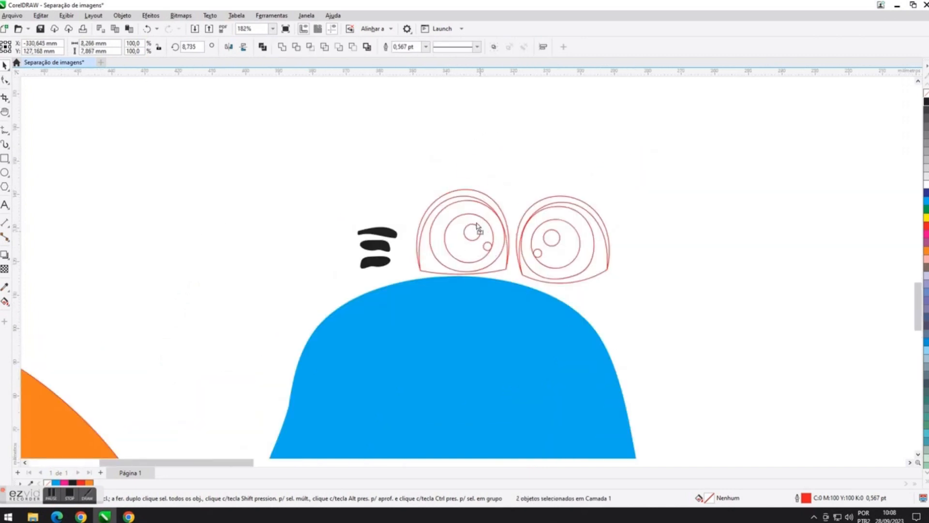
{"action": "key", "text": "Delete"}
Separate the remaining eye into its iris, pupil and highlight circles, placed beside the eye's outer frame above the head.
{"action": "left_click", "coordinate": [470, 239]}
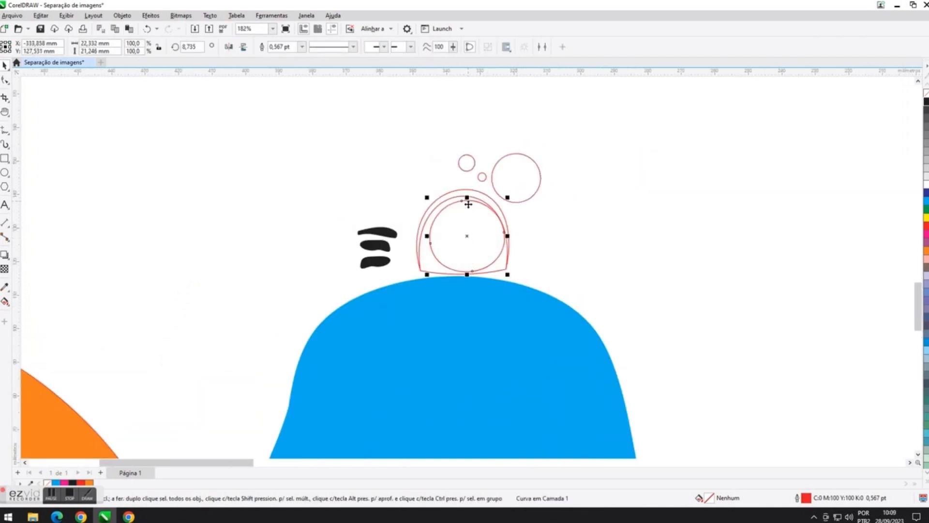
{"action": "left_click_drag", "start_coordinate": [468, 205], "coordinate": [581, 148]}
{"action": "left_click", "coordinate": [466, 164]}
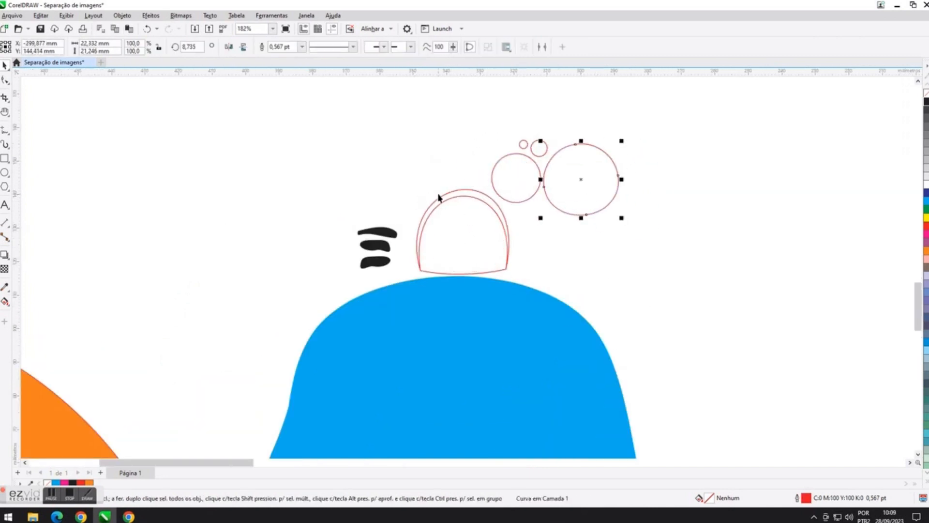
{"action": "left_click", "coordinate": [467, 236]}
{"action": "left_click_drag", "start_coordinate": [468, 236], "coordinate": [445, 168]}
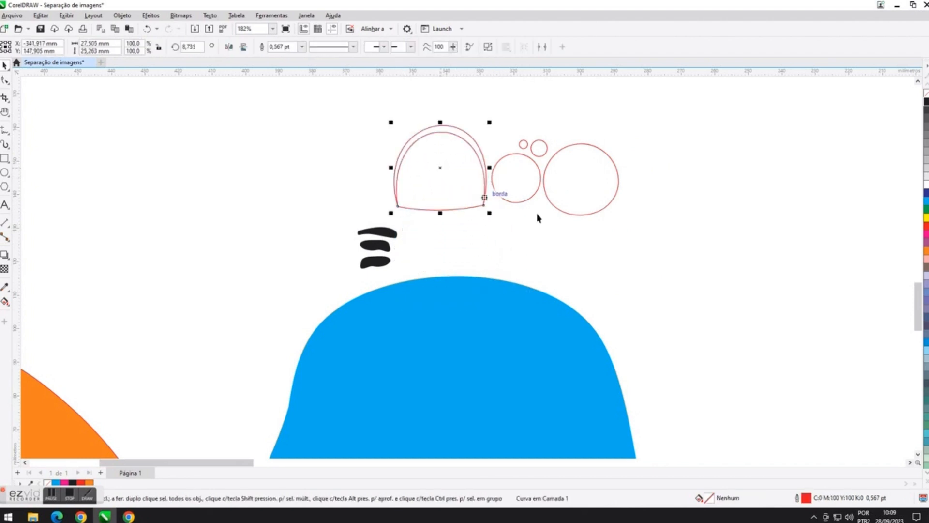
{"action": "left_click", "coordinate": [632, 264]}
Fill the pupil with black, the iris with dark blue, and color the eye's outer frame black.
{"action": "scroll", "coordinate": [633, 263], "scroll_direction": "down", "scroll_amount": 4}
{"action": "left_click_drag", "start_coordinate": [891, 292], "coordinate": [631, 227]}
{"action": "scroll", "coordinate": [661, 230], "scroll_direction": "down", "scroll_amount": 1}
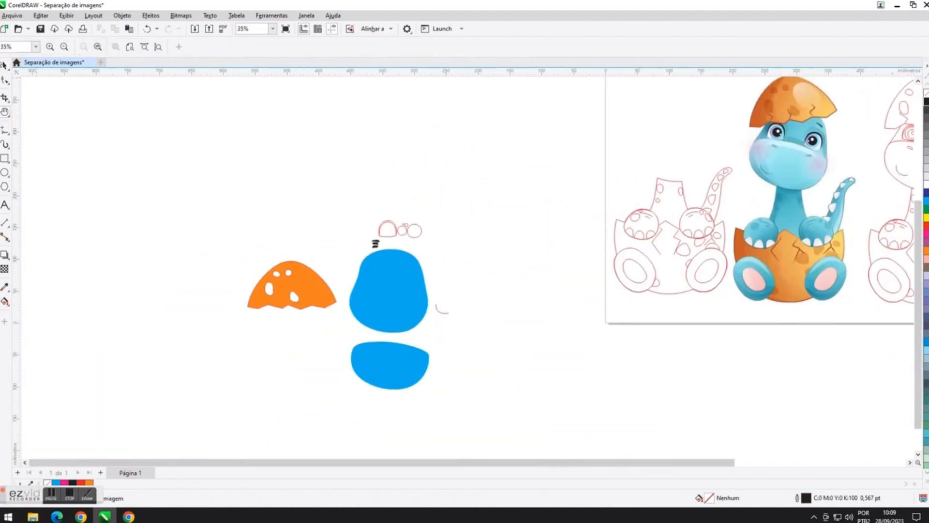
{"action": "left_click", "coordinate": [402, 230]}
{"action": "left_click", "coordinate": [925, 192]}
{"action": "right_click", "coordinate": [925, 193]}
{"action": "left_click", "coordinate": [460, 154]}
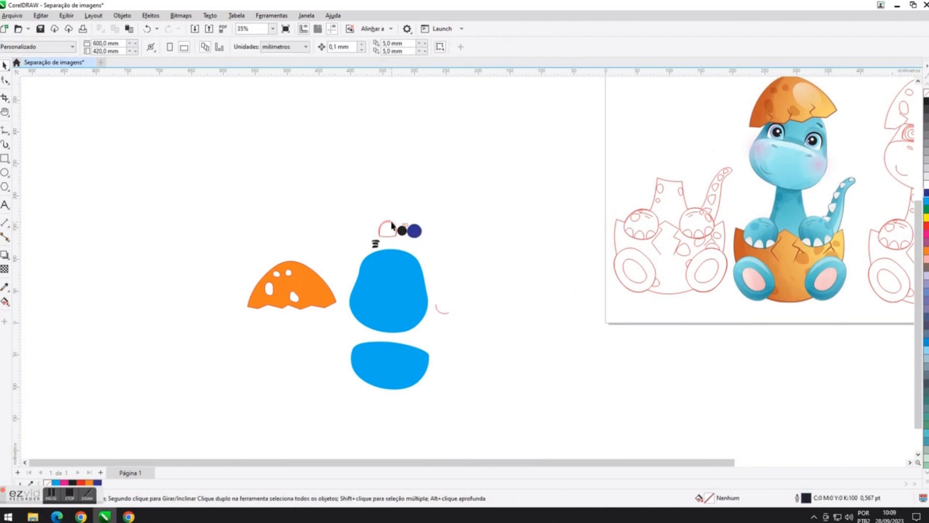
{"action": "left_click", "coordinate": [388, 228]}
{"action": "right_click", "coordinate": [925, 101]}
{"action": "left_click", "coordinate": [460, 152]}
Place the smile line below the eye pieces and move the muzzle up close beneath the head.
{"action": "double_click", "coordinate": [448, 313]}
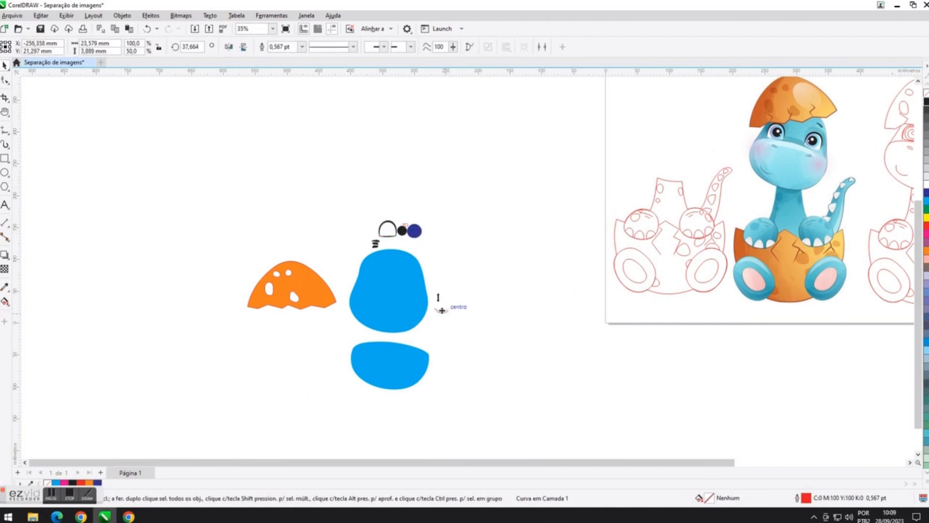
{"action": "left_click_drag", "start_coordinate": [443, 312], "coordinate": [400, 244]}
{"action": "left_click", "coordinate": [458, 260]}
{"action": "scroll", "coordinate": [459, 257], "scroll_direction": "down", "scroll_amount": 1}
{"action": "double_click", "coordinate": [407, 338]}
{"action": "left_click_drag", "start_coordinate": [407, 338], "coordinate": [407, 331]}
{"action": "left_click", "coordinate": [536, 286]}
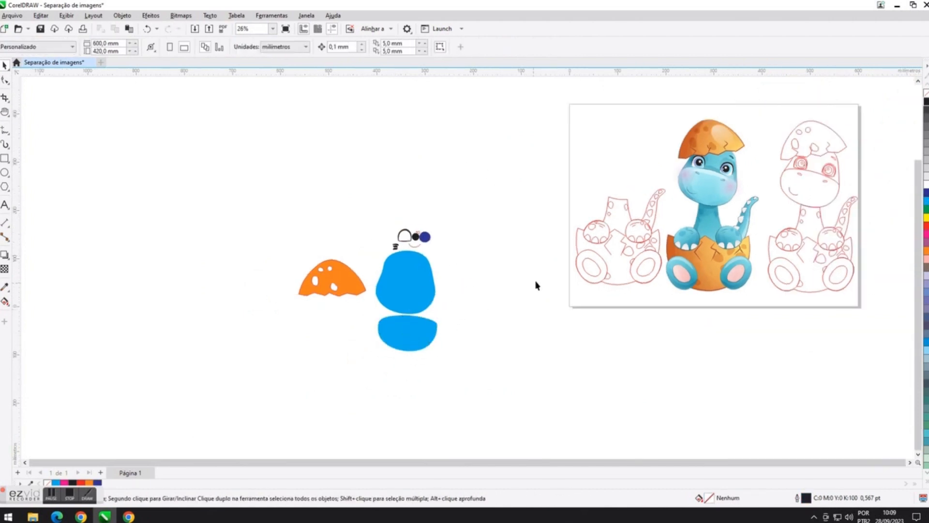
Move the first hand with its claws from the page outline to the empty area beside the blue head.
{"action": "left_click_drag", "start_coordinate": [612, 251], "coordinate": [612, 251]}
{"action": "left_click_drag", "start_coordinate": [603, 240], "coordinate": [462, 272]}
{"action": "left_click", "coordinate": [527, 257]}
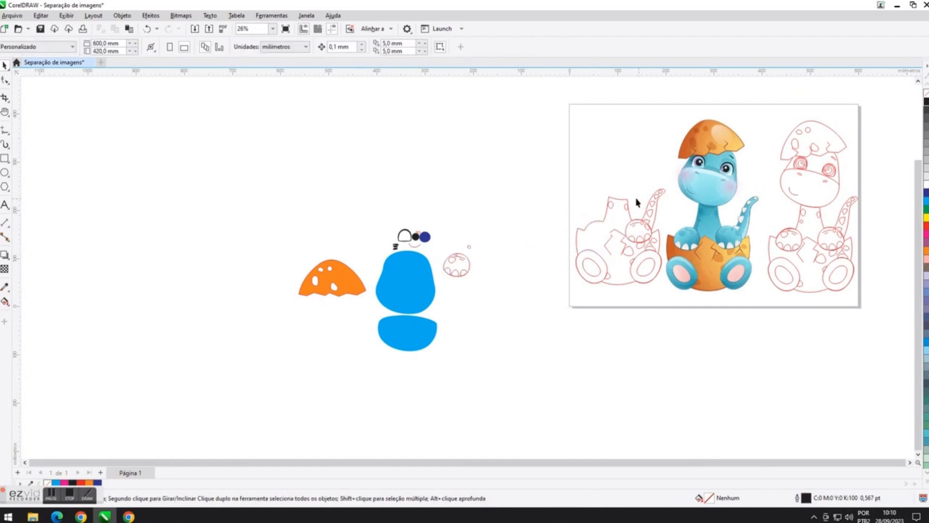
Gather the spot shapes from the neck, eggshell and hands into a cluster above the eye pieces.
{"action": "left_click_drag", "start_coordinate": [634, 216], "coordinate": [634, 216]}
{"action": "left_click_drag", "start_coordinate": [618, 206], "coordinate": [412, 170]}
{"action": "left_click", "coordinate": [427, 181]}
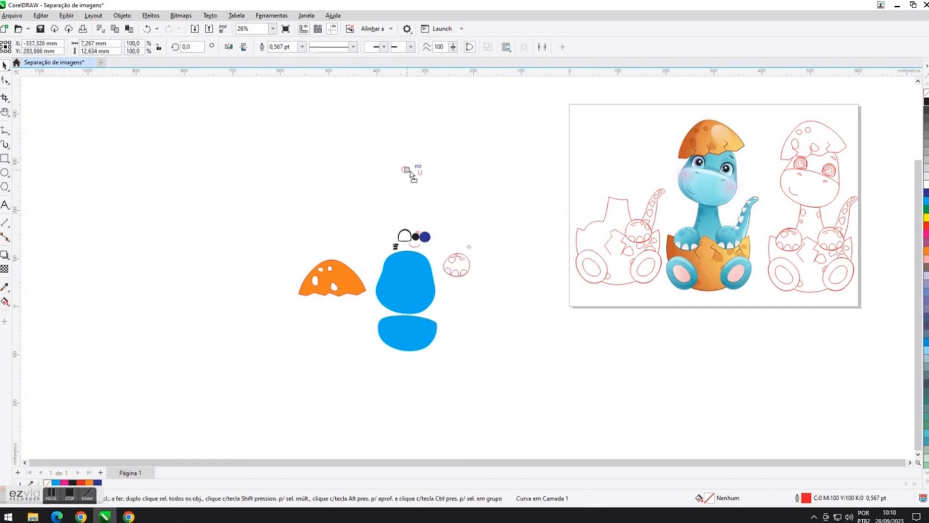
{"action": "scroll", "coordinate": [413, 167], "scroll_direction": "up", "scroll_amount": 2}
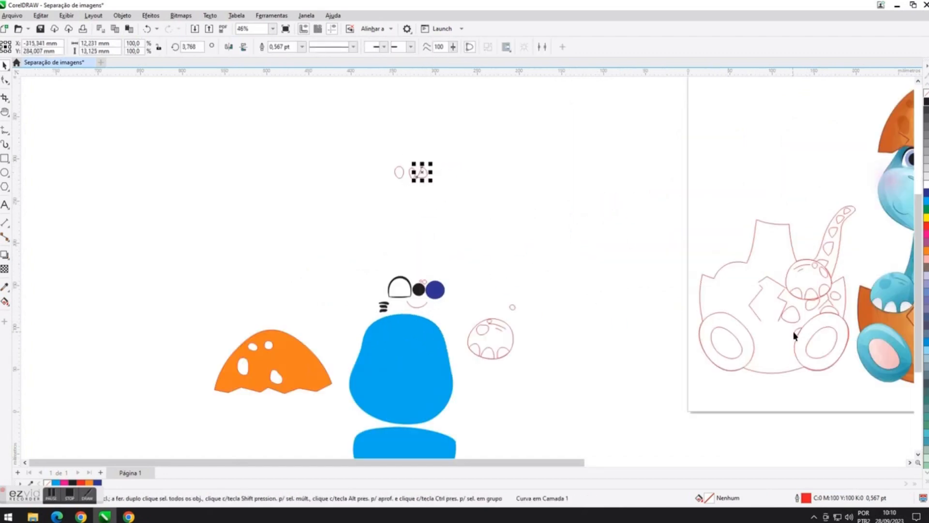
{"action": "left_click_drag", "start_coordinate": [799, 317], "coordinate": [398, 218]}
{"action": "left_click", "coordinate": [489, 321]}
{"action": "left_click", "coordinate": [476, 335], "text": "shift"}
{"action": "left_click", "coordinate": [512, 304]}
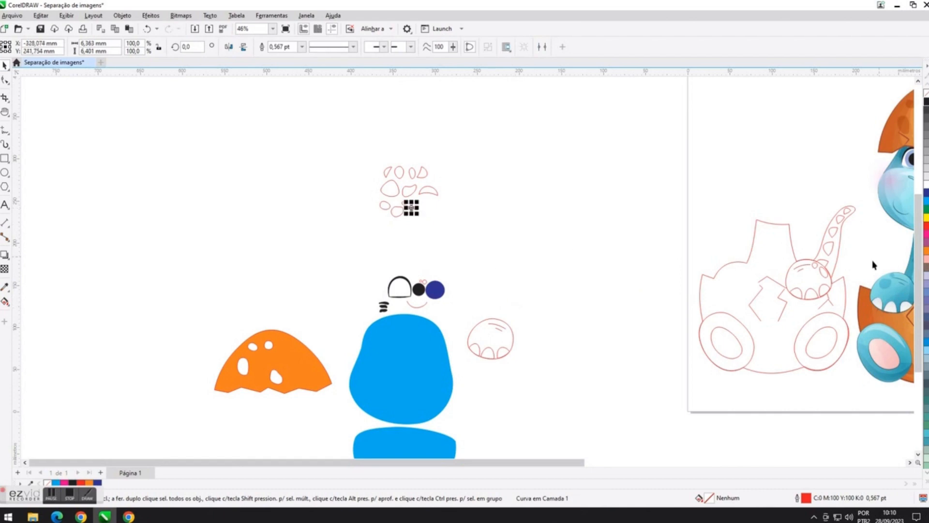
{"action": "left_click_drag", "start_coordinate": [809, 260], "coordinate": [832, 281]}
{"action": "left_click_drag", "start_coordinate": [495, 246], "coordinate": [417, 202]}
Fill all the gathered spot shapes with light pink.
{"action": "left_click", "coordinate": [515, 233]}
{"action": "left_click_drag", "start_coordinate": [514, 232], "coordinate": [369, 157]}
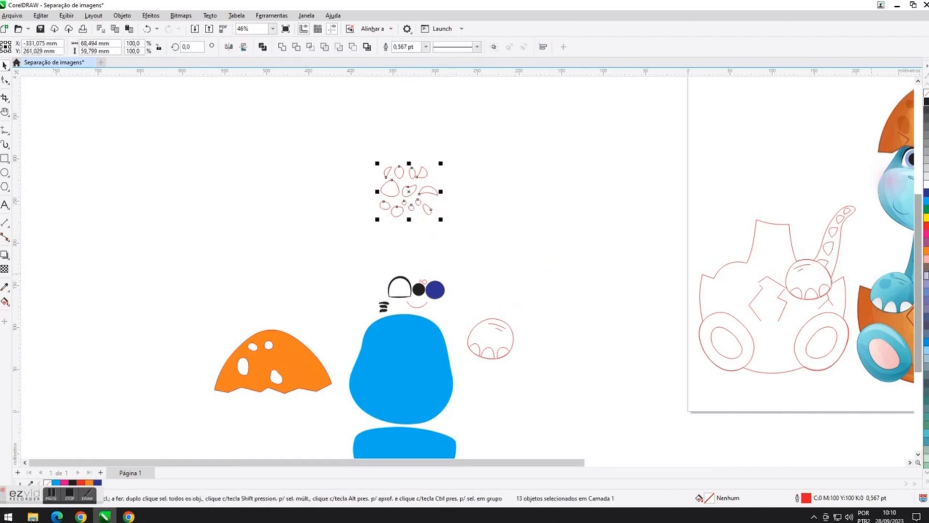
{"action": "left_click", "coordinate": [926, 258]}
{"action": "left_click", "coordinate": [495, 249]}
Outline the first hand's two crease lines in black and place its three claws below the hand.
{"action": "scroll", "coordinate": [494, 249], "scroll_direction": "down", "scroll_amount": 1}
{"action": "scroll", "coordinate": [475, 329], "scroll_direction": "up", "scroll_amount": 2}
{"action": "left_click", "coordinate": [503, 308]}
{"action": "left_click", "coordinate": [508, 313], "text": "shift"}
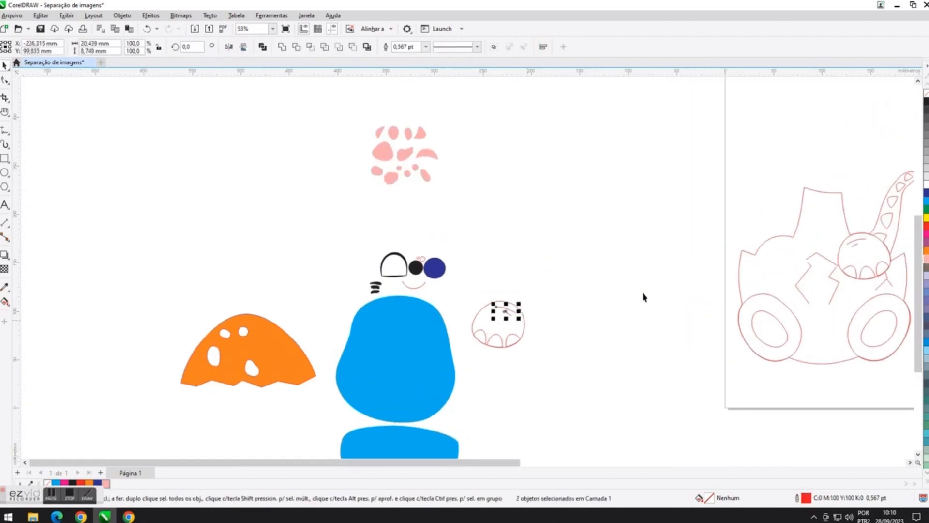
{"action": "right_click", "coordinate": [926, 101]}
{"action": "left_click", "coordinate": [461, 332]}
{"action": "left_click_drag", "start_coordinate": [496, 339], "coordinate": [495, 354]}
{"action": "left_click", "coordinate": [531, 309]}
{"action": "scroll", "coordinate": [532, 309], "scroll_direction": "down", "scroll_amount": 1}
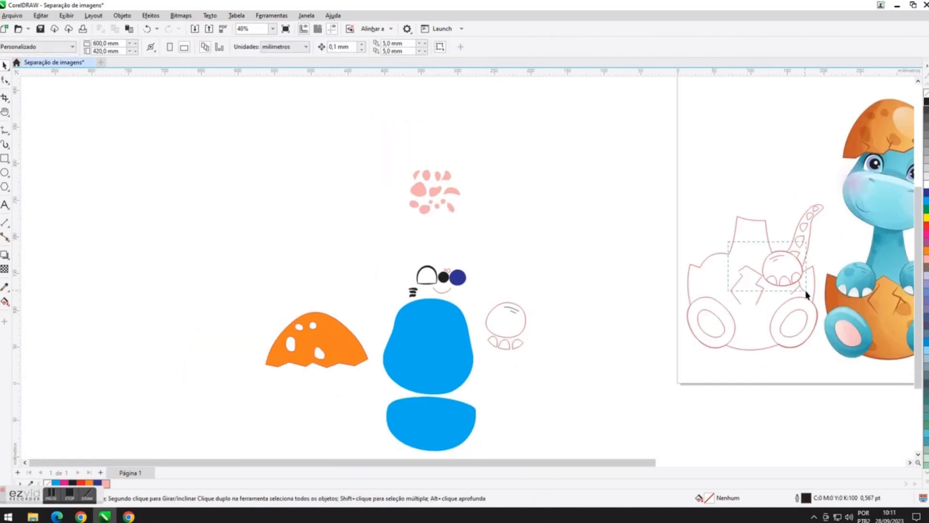
Outline the second hand's two crease lines in black and move the hand off the page.
{"action": "left_click_drag", "start_coordinate": [805, 293], "coordinate": [805, 293]}
{"action": "left_click", "coordinate": [819, 262]}
{"action": "scroll", "coordinate": [818, 262], "scroll_direction": "up", "scroll_amount": 2}
{"action": "left_click", "coordinate": [736, 247]}
{"action": "left_click", "coordinate": [722, 260]}
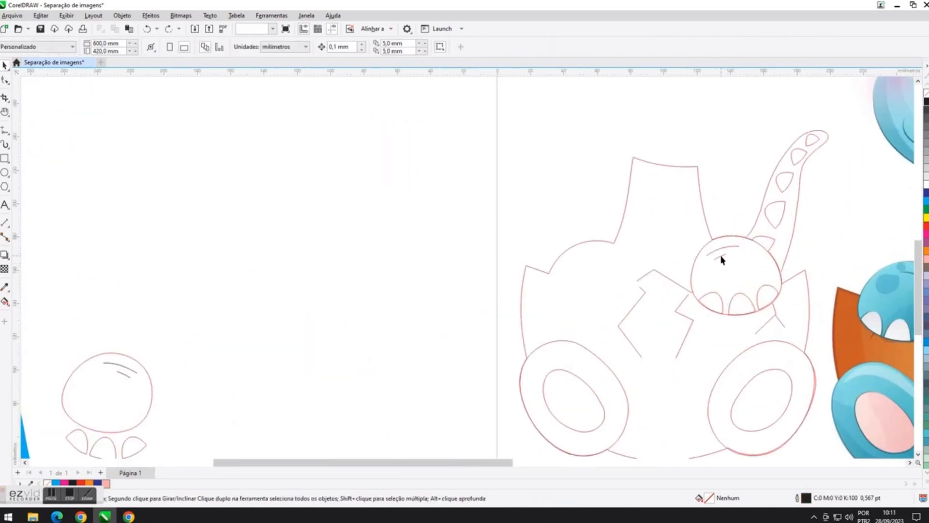
{"action": "left_click", "coordinate": [717, 257]}
{"action": "left_click", "coordinate": [711, 252], "text": "shift"}
{"action": "scroll", "coordinate": [398, 277], "scroll_direction": "down", "scroll_amount": 2}
Move the second hand's three claws below the hand outline.
{"action": "left_click", "coordinate": [578, 292]}
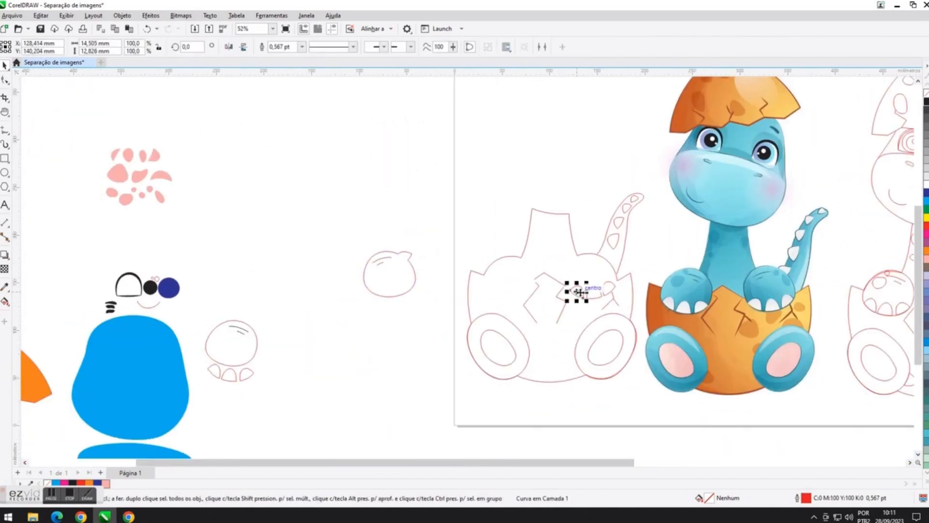
{"action": "left_click_drag", "start_coordinate": [412, 303], "coordinate": [416, 301]}
{"action": "scroll", "coordinate": [415, 301], "scroll_direction": "down", "scroll_amount": 1}
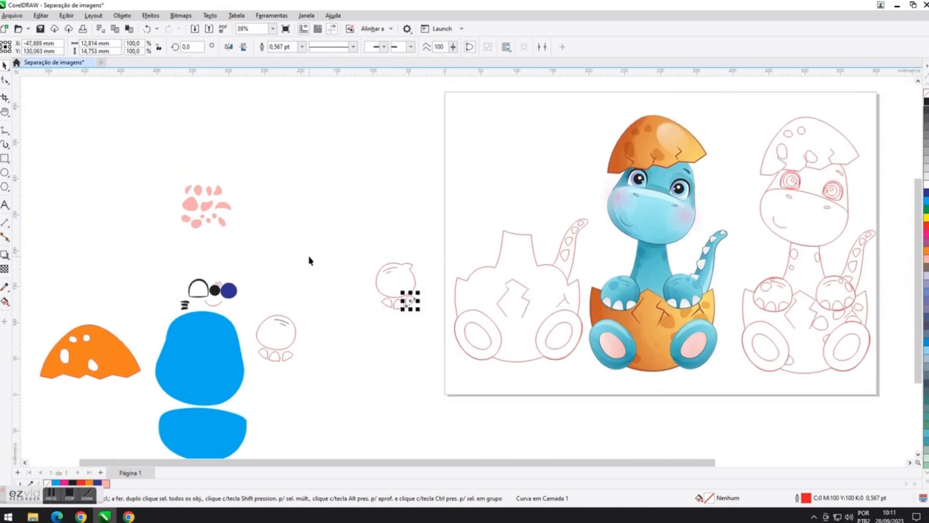
Place the second hand and its claws next to the first hand beside the blue head.
{"action": "left_click_drag", "start_coordinate": [310, 257], "coordinate": [426, 322]}
{"action": "left_click_drag", "start_coordinate": [398, 292], "coordinate": [324, 342]}
{"action": "left_click", "coordinate": [297, 301]}
{"action": "left_click_drag", "start_coordinate": [297, 301], "coordinate": [391, 285]}
Move both feet with their inner soles off the page and place them side by side below the hands.
{"action": "scroll", "coordinate": [406, 270], "scroll_direction": "down", "scroll_amount": 1}
{"action": "scroll", "coordinate": [411, 333], "scroll_direction": "up", "scroll_amount": 1}
{"action": "scroll", "coordinate": [410, 333], "scroll_direction": "down", "scroll_amount": 1}
{"action": "left_click_drag", "start_coordinate": [503, 282], "coordinate": [382, 361]}
{"action": "left_click_drag", "start_coordinate": [620, 339], "coordinate": [585, 312]}
{"action": "key", "text": "ctrl+z"}
{"action": "left_click_drag", "start_coordinate": [614, 374], "coordinate": [571, 288]}
{"action": "left_click_drag", "start_coordinate": [607, 315], "coordinate": [435, 366]}
{"action": "left_click", "coordinate": [435, 366]}
{"action": "left_click", "coordinate": [450, 382]}
Move the tail off the page above the hands and draw straight lines closing its open base.
{"action": "left_click_drag", "start_coordinate": [603, 228], "coordinate": [395, 233]}
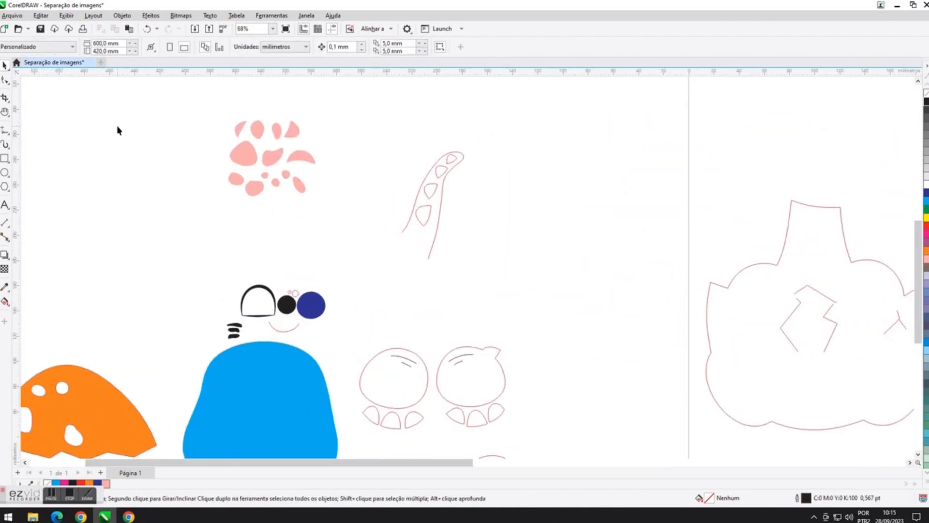
{"action": "left_click", "coordinate": [5, 129]}
{"action": "scroll", "coordinate": [407, 232], "scroll_direction": "up", "scroll_amount": 3}
{"action": "left_click", "coordinate": [389, 232]}
{"action": "left_click", "coordinate": [342, 278]}
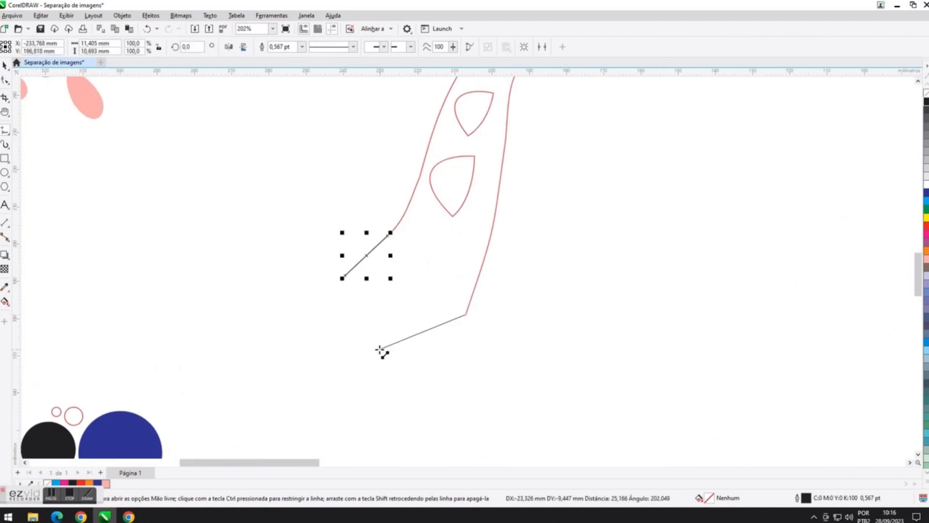
{"action": "key", "text": "F10"}
{"action": "key", "text": "F10"}
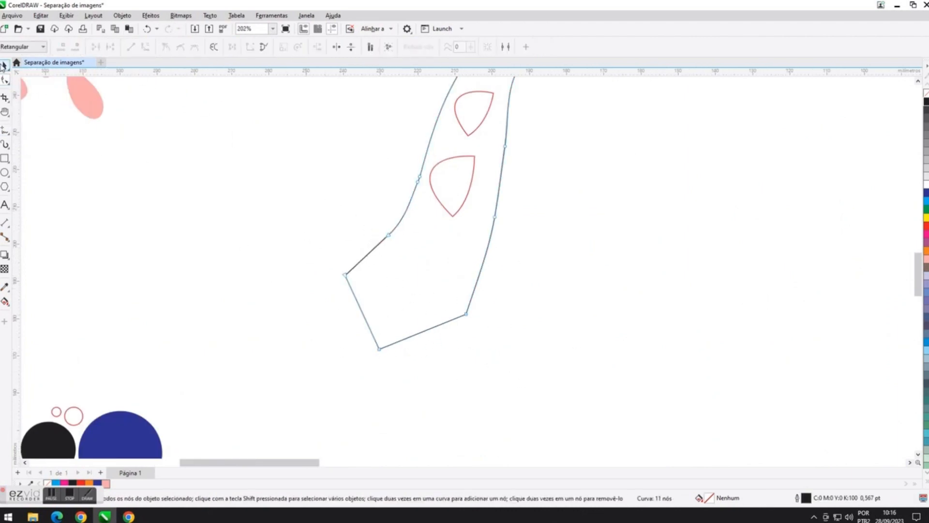
Combine the closing lines with the tail outline and join the overlapping end nodes into one closed curve.
{"action": "left_click", "coordinate": [5, 66]}
{"action": "left_click", "coordinate": [366, 255]}
{"action": "left_click", "coordinate": [426, 154], "text": "shift"}
{"action": "key", "text": "ctrl+l"}
{"action": "left_click", "coordinate": [5, 80]}
{"action": "left_click_drag", "start_coordinate": [339, 205], "coordinate": [422, 260]}
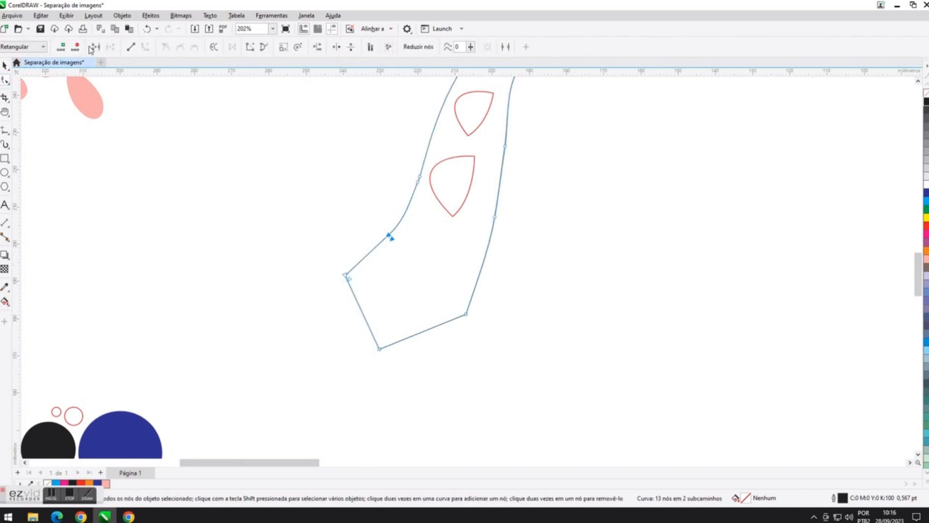
{"action": "left_click", "coordinate": [94, 47]}
{"action": "left_click_drag", "start_coordinate": [325, 256], "coordinate": [358, 337]}
{"action": "left_click", "coordinate": [95, 47]}
{"action": "left_click", "coordinate": [4, 66]}
{"action": "left_click", "coordinate": [4, 80]}
Convert the tail base's lower line to a curve, bend it outward and smooth its node with the tail edge.
{"action": "right_click", "coordinate": [466, 314]}
{"action": "left_click", "coordinate": [484, 381]}
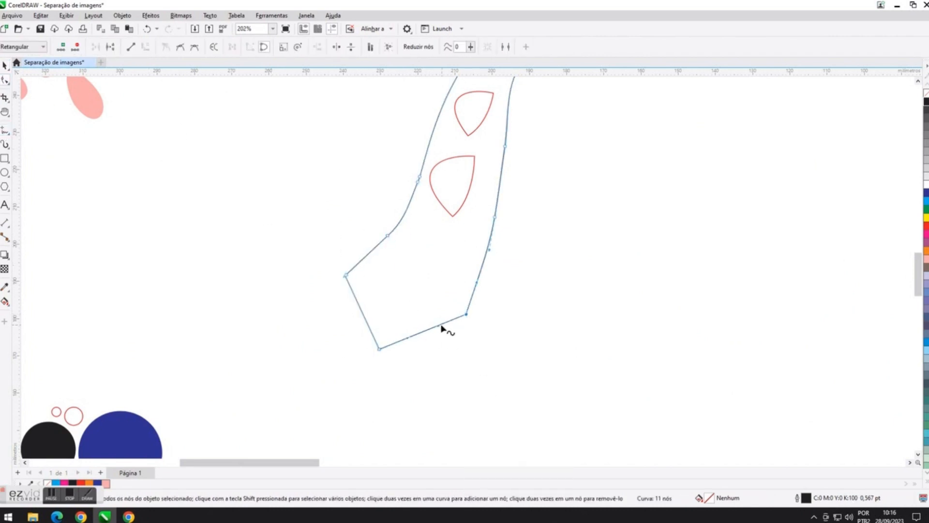
{"action": "left_click_drag", "start_coordinate": [439, 326], "coordinate": [404, 353]}
{"action": "right_click", "coordinate": [466, 314]}
{"action": "left_click", "coordinate": [488, 406]}
{"action": "scroll", "coordinate": [509, 403], "scroll_direction": "down", "scroll_amount": 1}
{"action": "scroll", "coordinate": [509, 403], "scroll_direction": "down", "scroll_amount": 1}
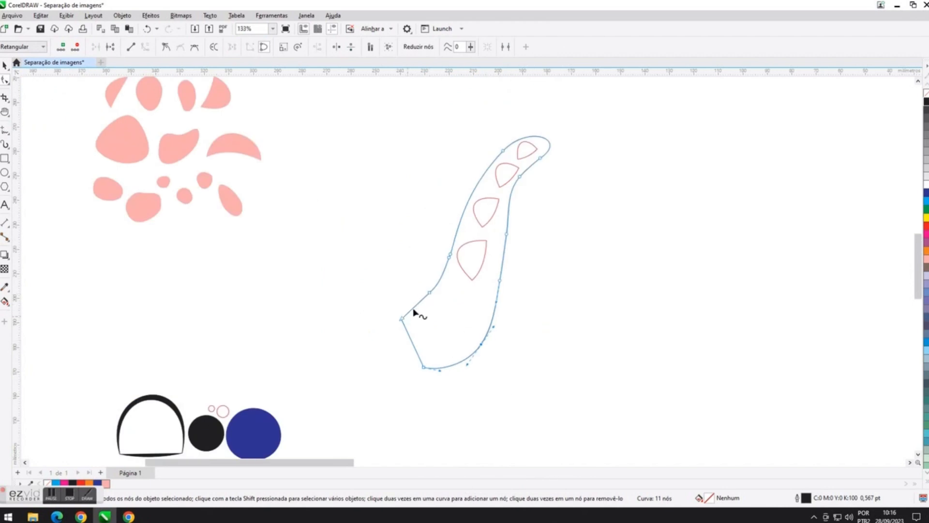
Curve the other two straight segments at the tail base, smoothing the upper join and bending the end inward.
{"action": "right_click", "coordinate": [415, 308]}
{"action": "left_click", "coordinate": [438, 376]}
{"action": "left_click_drag", "start_coordinate": [410, 311], "coordinate": [419, 350]}
{"action": "right_click", "coordinate": [430, 293]}
{"action": "left_click", "coordinate": [457, 384]}
{"action": "right_click", "coordinate": [409, 335]}
{"action": "left_click", "coordinate": [438, 222]}
{"action": "scroll", "coordinate": [420, 330], "scroll_direction": "down", "scroll_amount": 1}
{"action": "scroll", "coordinate": [420, 330], "scroll_direction": "down", "scroll_amount": 4}
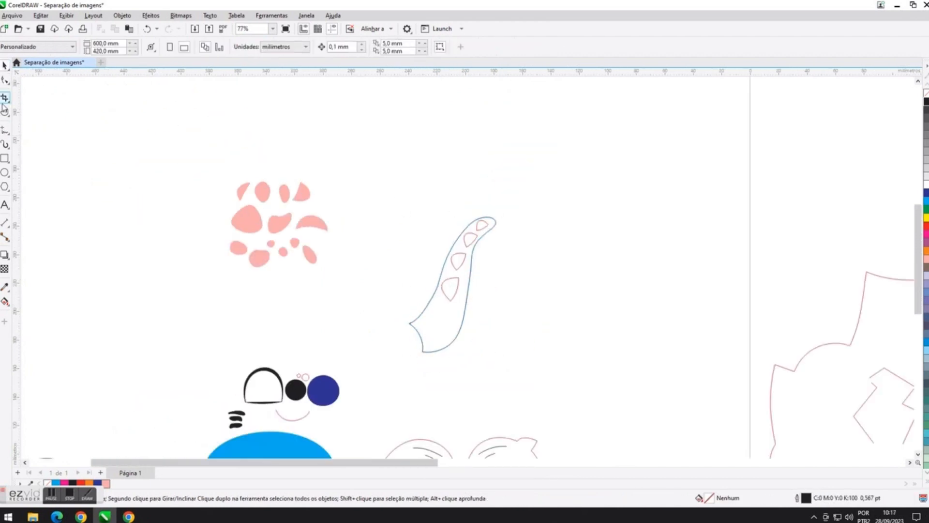
Delete the extra node on the lower outer curve of the tail base.
{"action": "scroll", "coordinate": [469, 281], "scroll_direction": "up", "scroll_amount": 3}
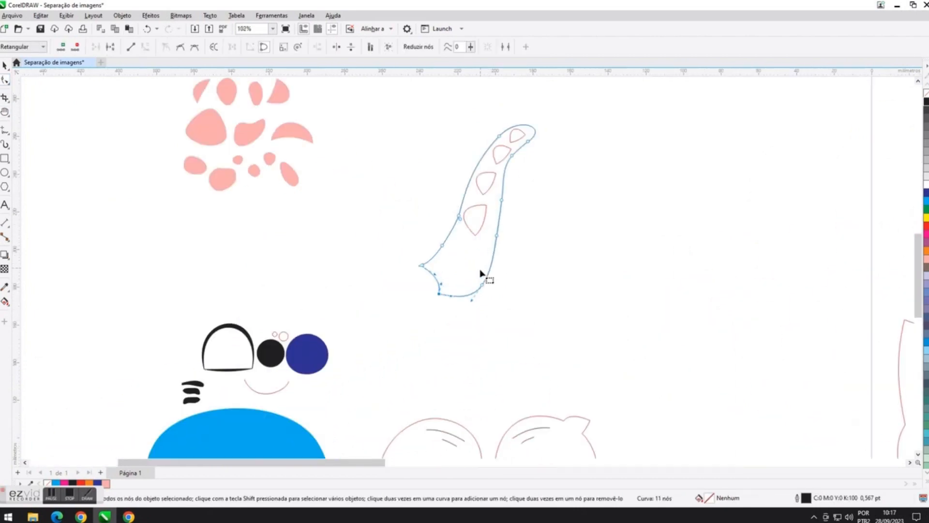
{"action": "double_click", "coordinate": [473, 277]}
{"action": "scroll", "coordinate": [513, 284], "scroll_direction": "down", "scroll_amount": 4}
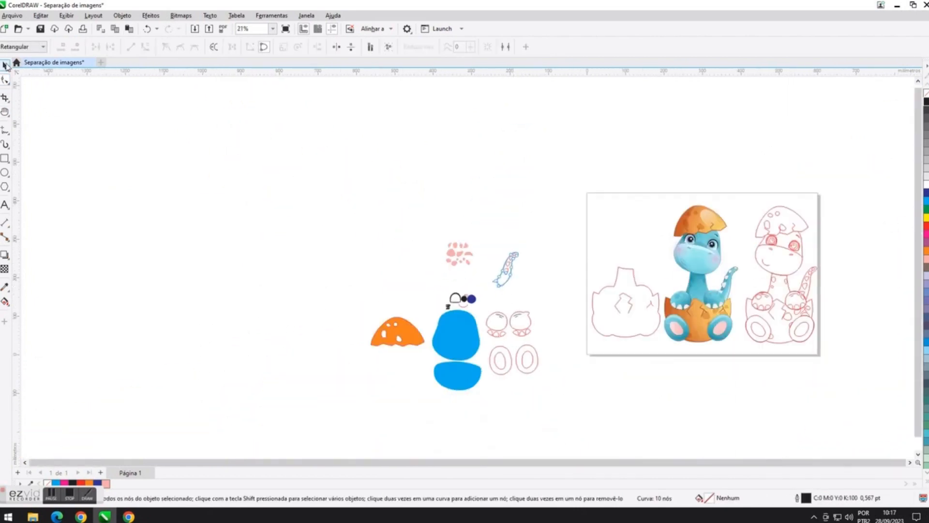
Move the four spikes out beside the tail and fill the tail with blue.
{"action": "key", "text": "space"}
{"action": "left_click_drag", "start_coordinate": [497, 235], "coordinate": [526, 285]}
{"action": "left_click_drag", "start_coordinate": [511, 257], "coordinate": [522, 259]}
{"action": "left_click", "coordinate": [506, 275]}
{"action": "left_click", "coordinate": [925, 201]}
Move the body outline off the page above the orange eggshell and color its crack lines black.
{"action": "left_click", "coordinate": [547, 240]}
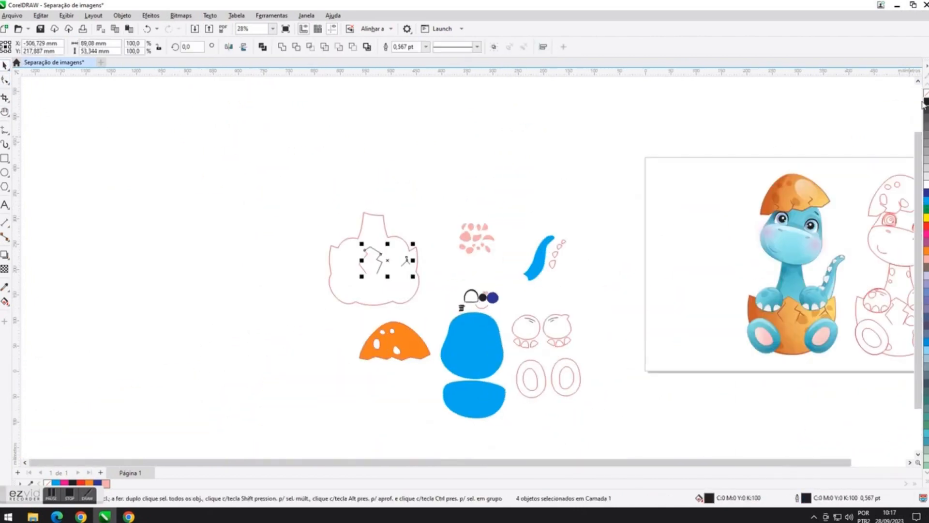
{"action": "left_click", "coordinate": [356, 254]}
{"action": "left_click", "coordinate": [384, 223]}
{"action": "left_click", "coordinate": [431, 290]}
{"action": "left_click_drag", "start_coordinate": [512, 281], "coordinate": [461, 255]}
Move the inner soles out below both feet and fill them with light pink.
{"action": "left_click", "coordinate": [493, 349]}
{"action": "left_click_drag", "start_coordinate": [480, 361], "coordinate": [484, 392]}
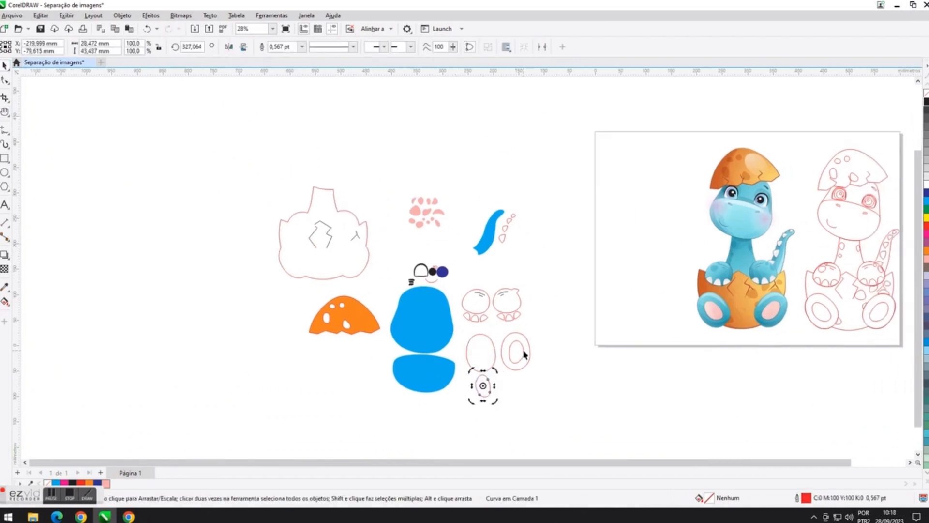
{"action": "left_click_drag", "start_coordinate": [523, 353], "coordinate": [514, 383]}
{"action": "left_click", "coordinate": [925, 259]}
{"action": "left_click", "coordinate": [479, 393]}
{"action": "left_click", "coordinate": [925, 259]}
{"action": "left_click", "coordinate": [462, 329]}
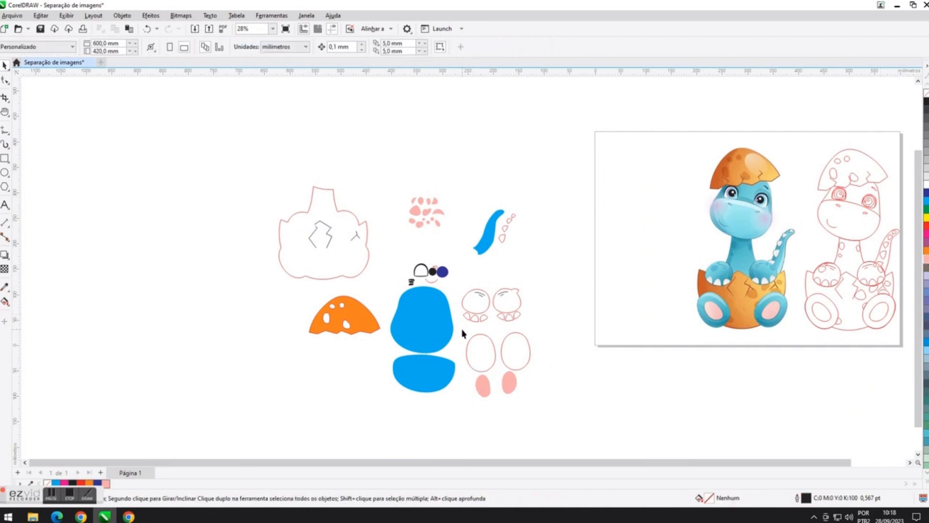
Fill both foot ovals with blue.
{"action": "left_click_drag", "start_coordinate": [462, 329], "coordinate": [538, 376]}
{"action": "left_click", "coordinate": [925, 201]}
{"action": "left_click", "coordinate": [433, 428]}
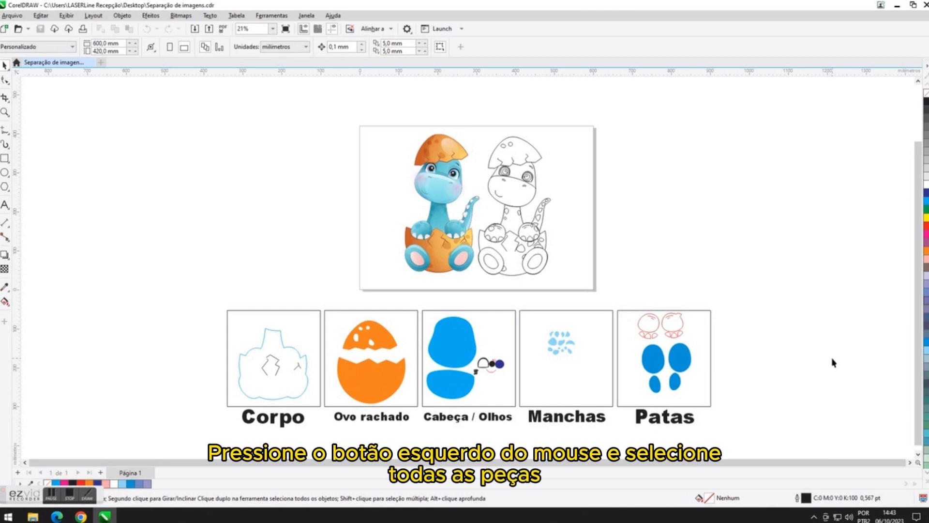
Select all the pieces in the five labeled frames and convert them to curves.
{"action": "left_click_drag", "start_coordinate": [176, 309], "coordinate": [756, 409]}
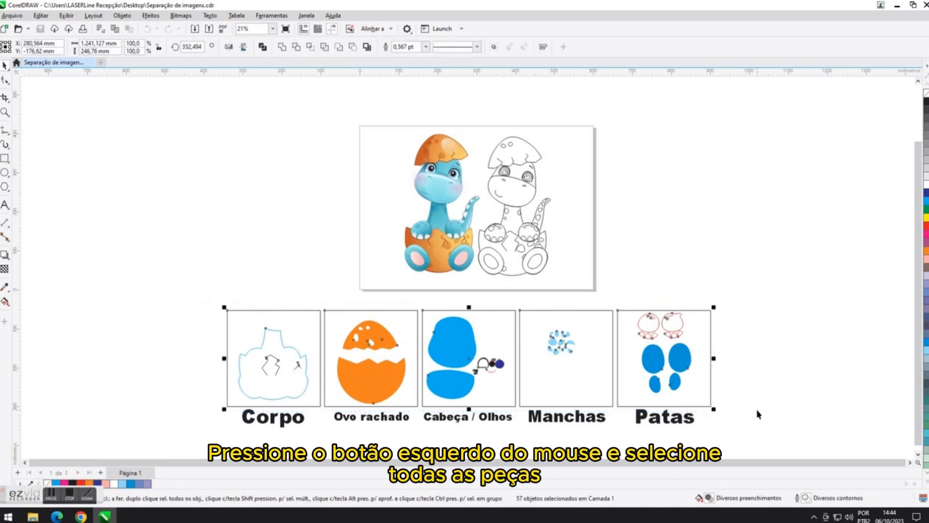
{"action": "right_click", "coordinate": [660, 367]}
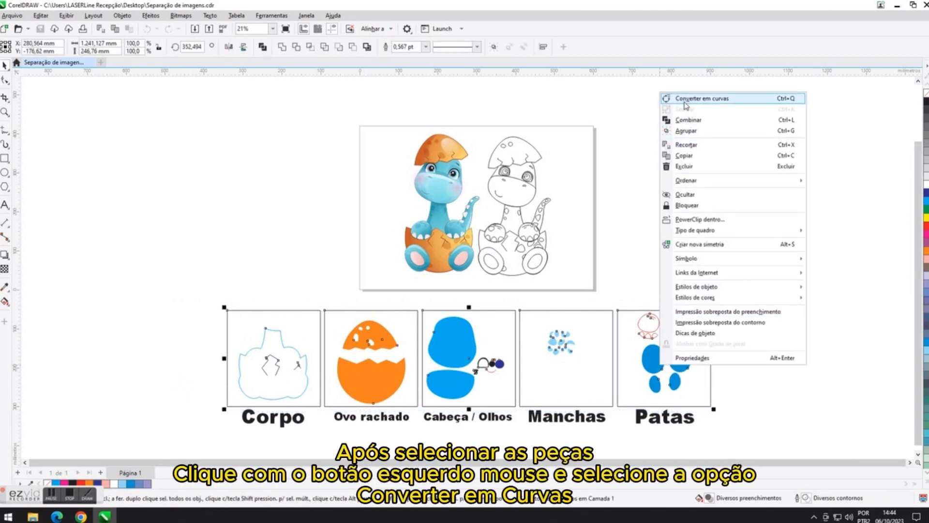
{"action": "left_click", "coordinate": [774, 99]}
{"action": "left_click", "coordinate": [12, 15]}
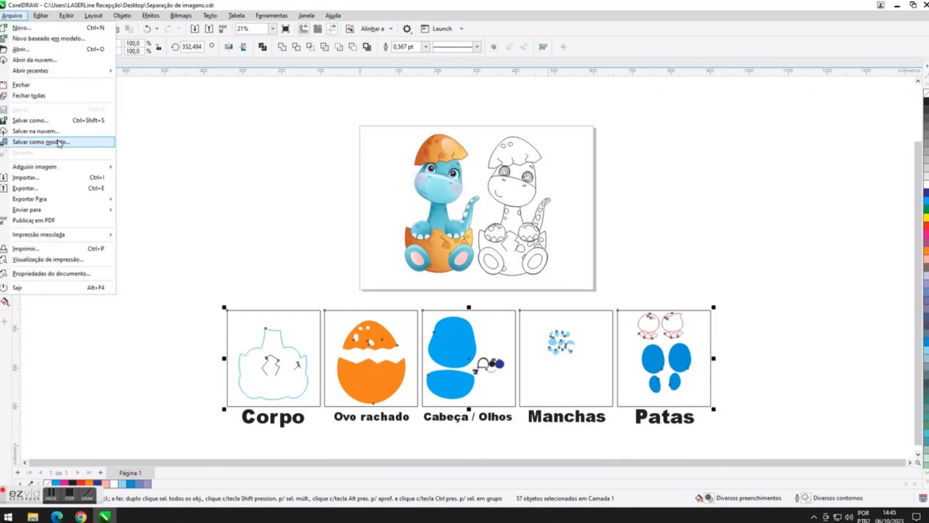
{"action": "left_click", "coordinate": [269, 208]}
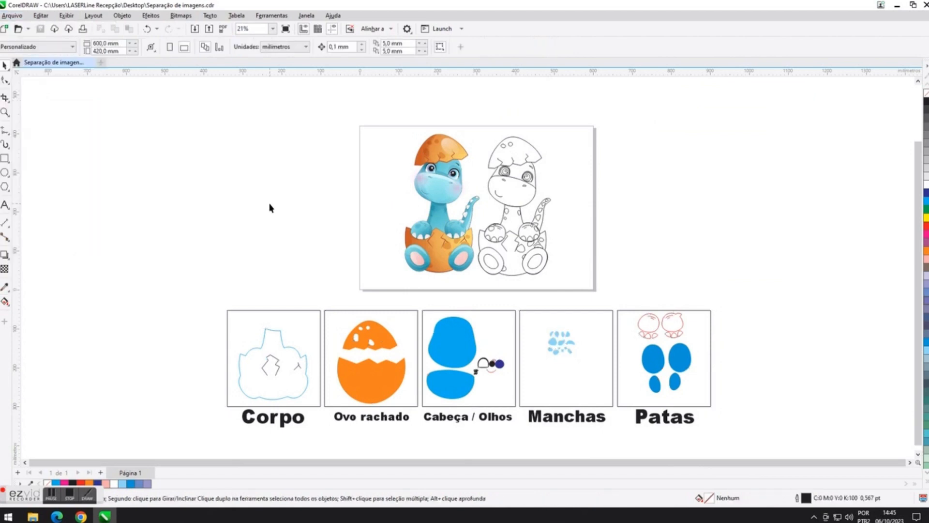